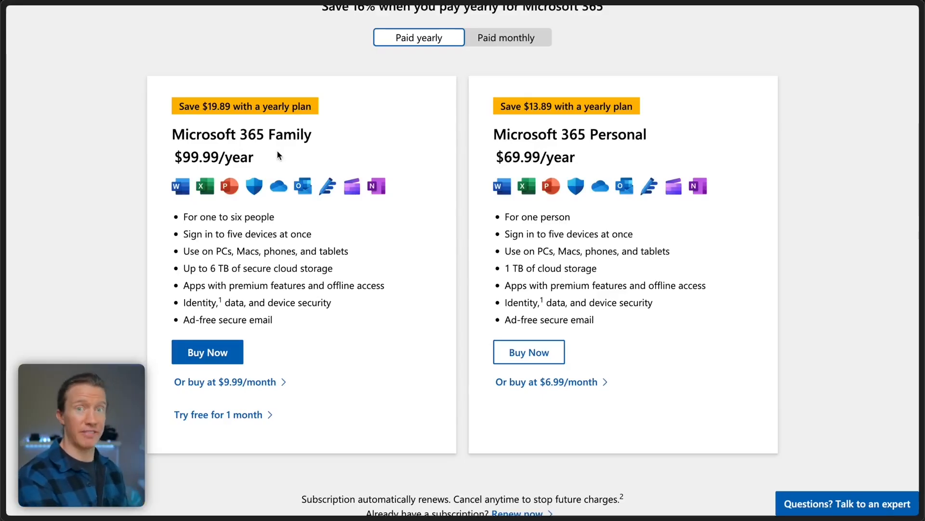
# - Start the one-month free trial of Microsoft 365 Family
pyautogui.click(233, 417)
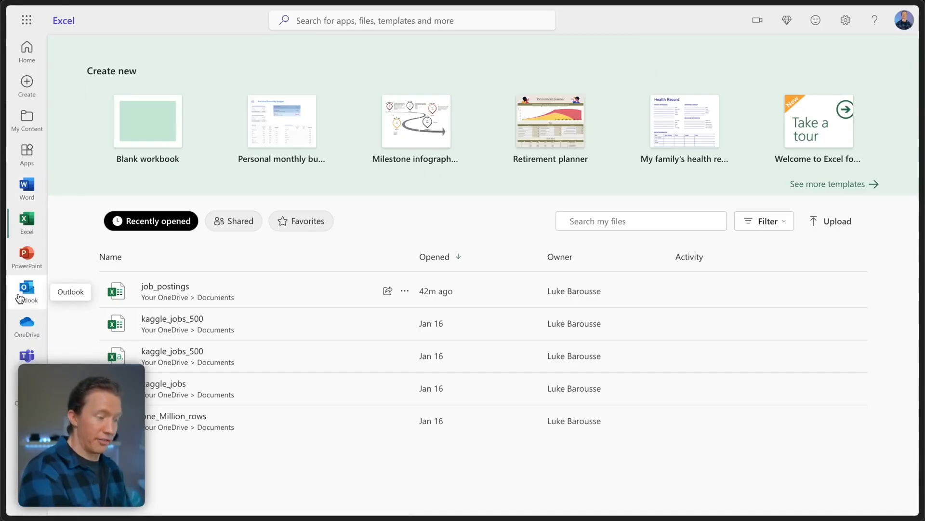
# - Open job_postings and browse its Insert, Share, Page Layout, Formulas and Data tabs
pyautogui.click(29, 229)
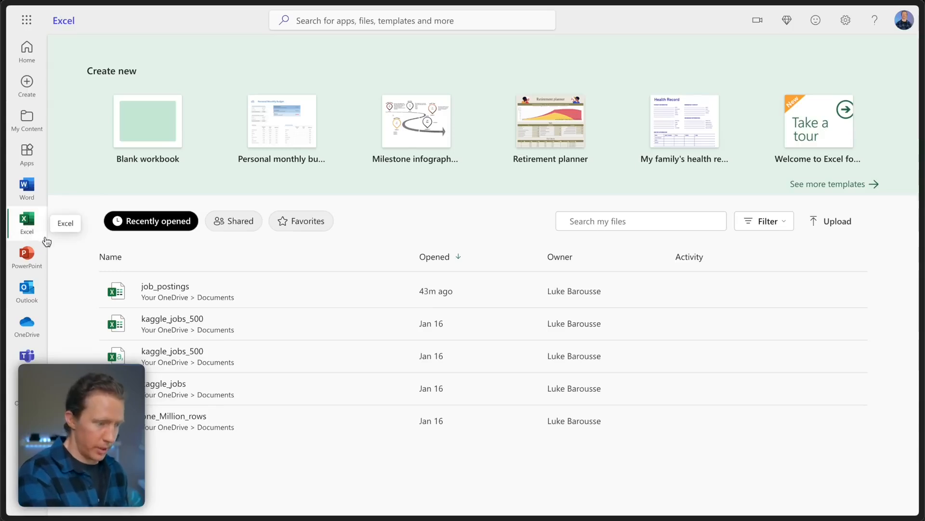
pyautogui.click(198, 295)
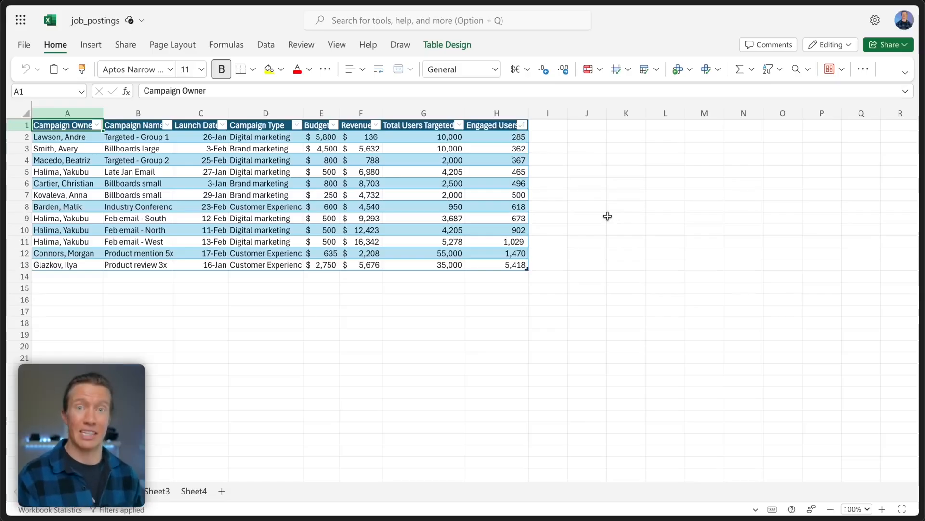
pyautogui.click(91, 44)
pyautogui.click(126, 44)
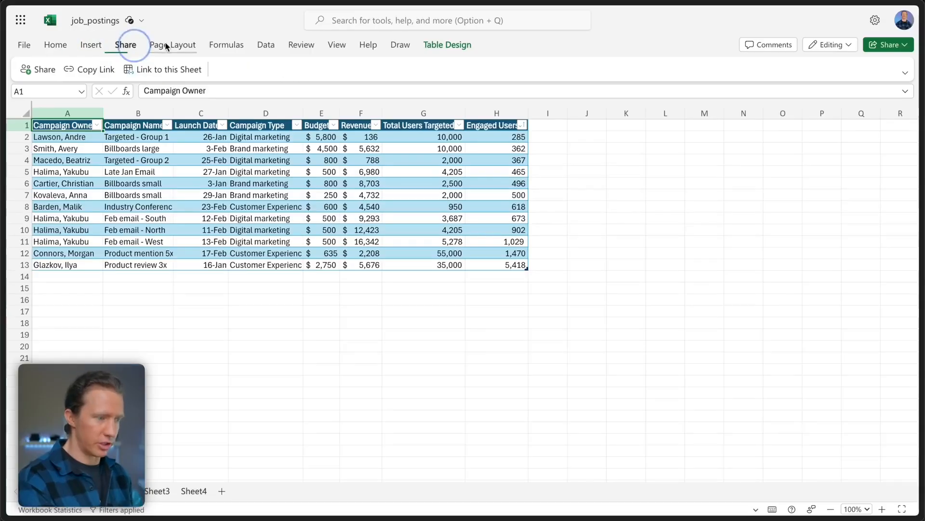
pyautogui.click(193, 45)
pyautogui.click(224, 45)
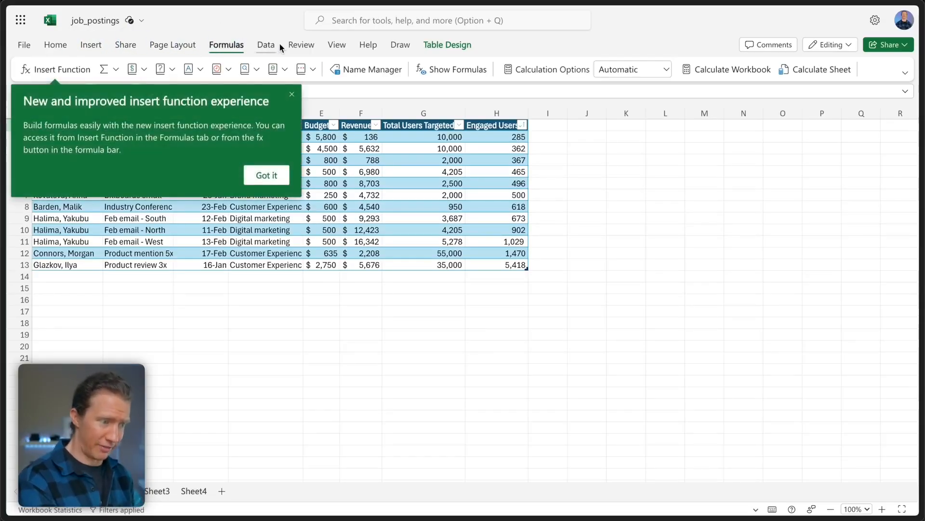
pyautogui.click(266, 45)
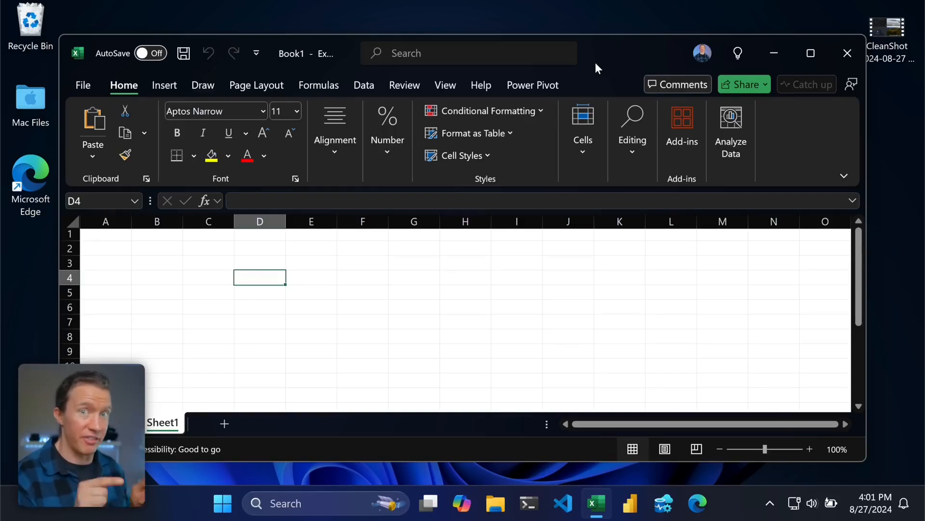
# - Review the Data tab's Get Data import sources, then show the Power Pivot tools
pyautogui.click(363, 86)
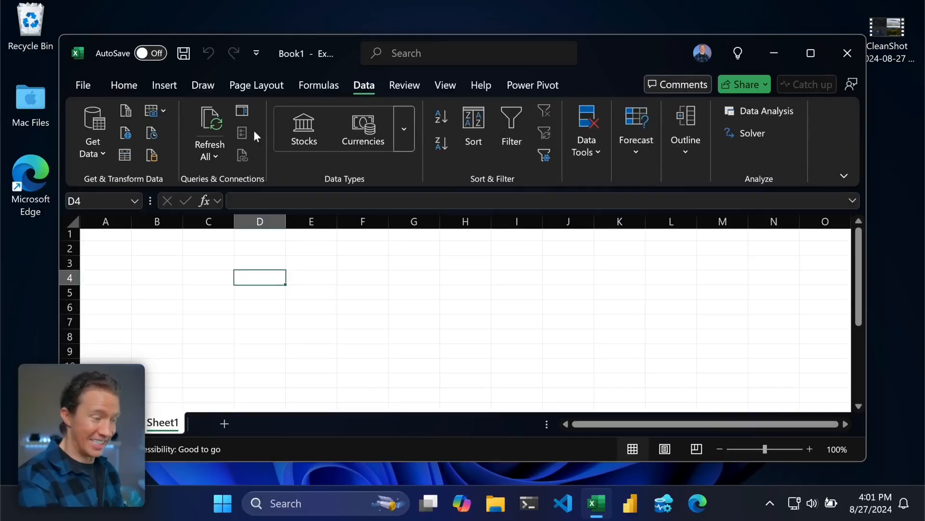
pyautogui.click(105, 152)
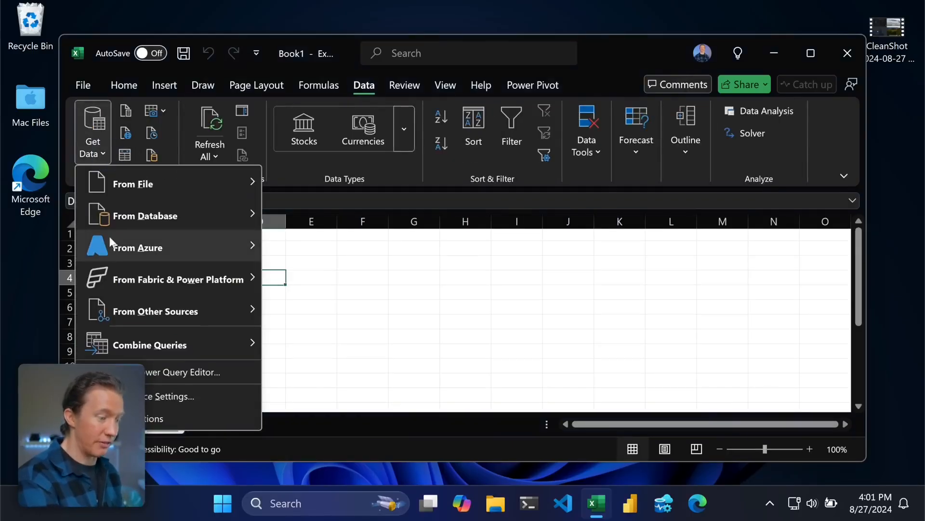
pyautogui.moveTo(193, 283)
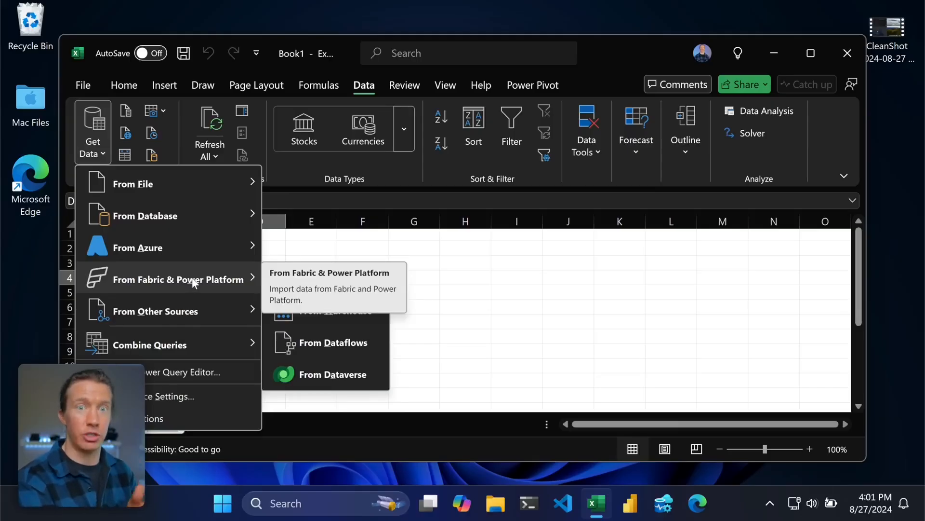
pyautogui.click(535, 85)
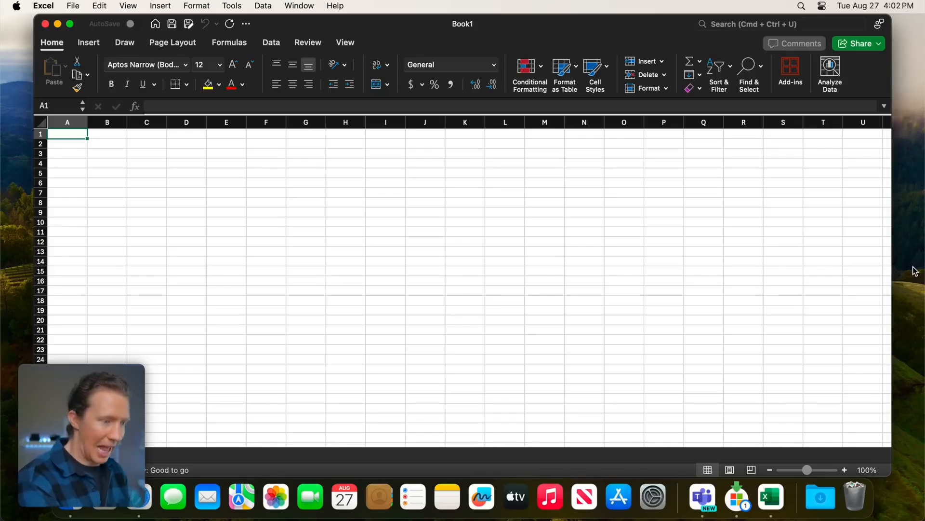
# - Browse the Insert, Draw, Page Layout and Data tabs, closing the Get Data list unused
pyautogui.click(88, 43)
pyautogui.click(124, 43)
pyautogui.click(178, 44)
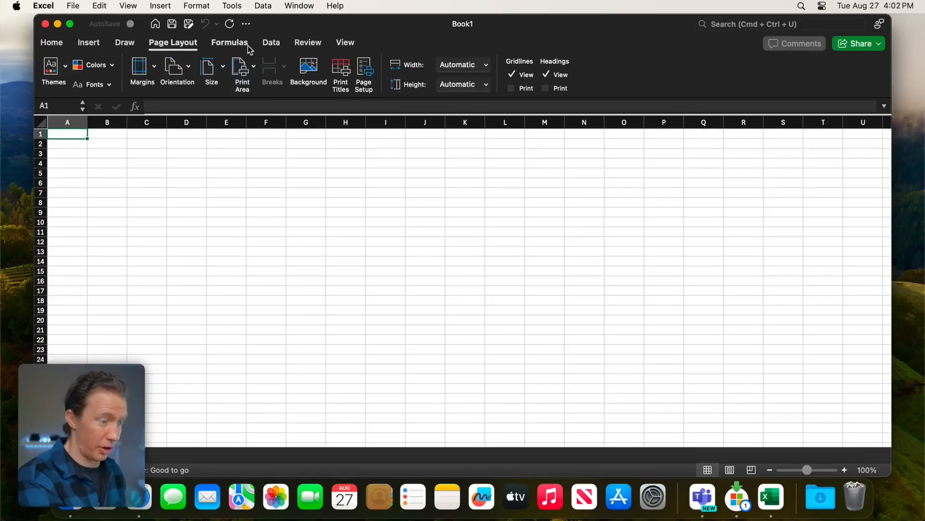
pyautogui.click(268, 43)
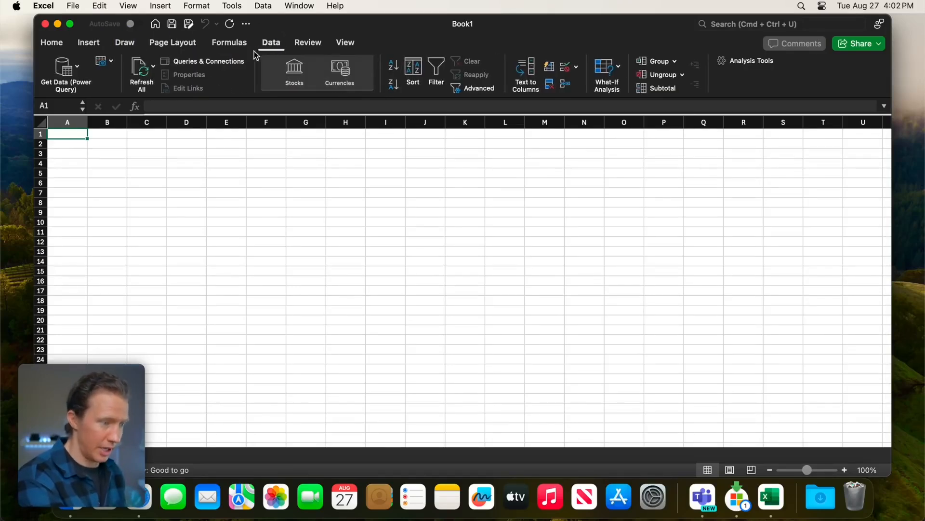
pyautogui.click(75, 67)
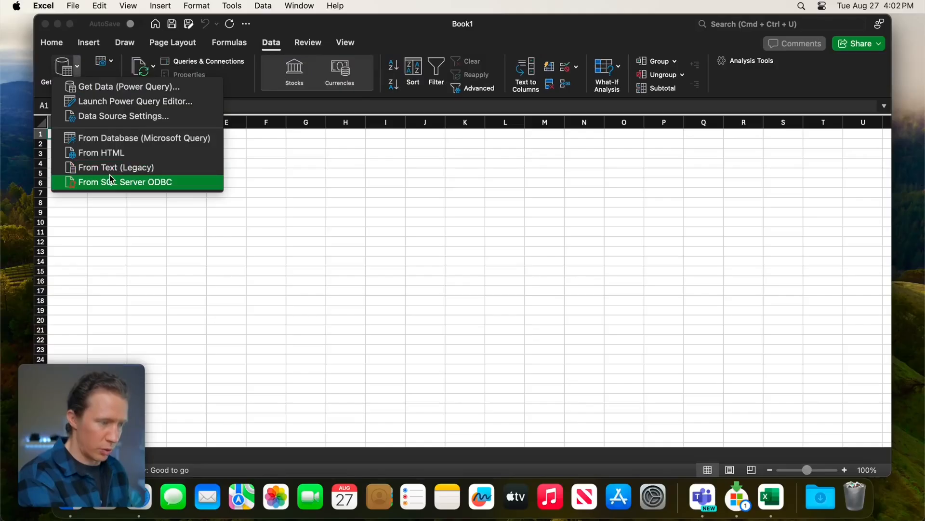
pyautogui.click(372, 60)
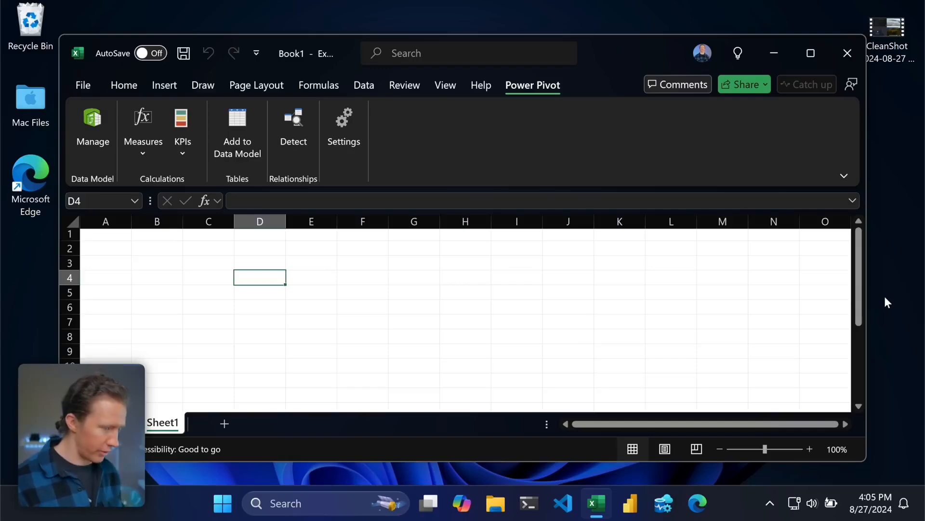
pyautogui.hotkey('ctrl', 'Up')
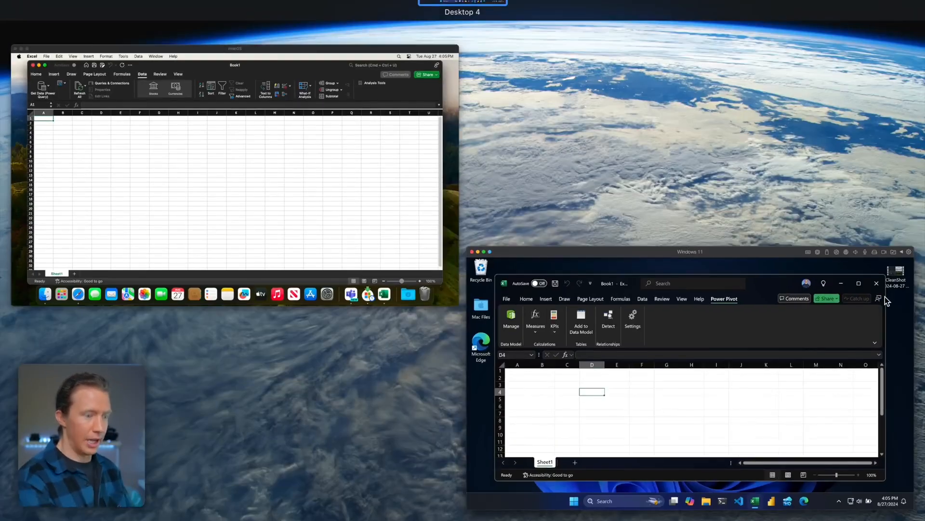
pyautogui.click(632, 120)
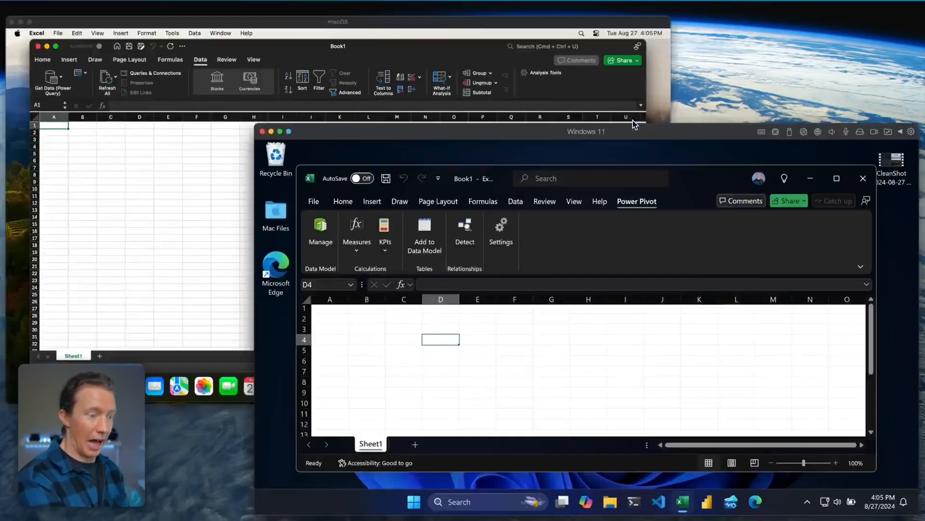
pyautogui.moveTo(475, 502)
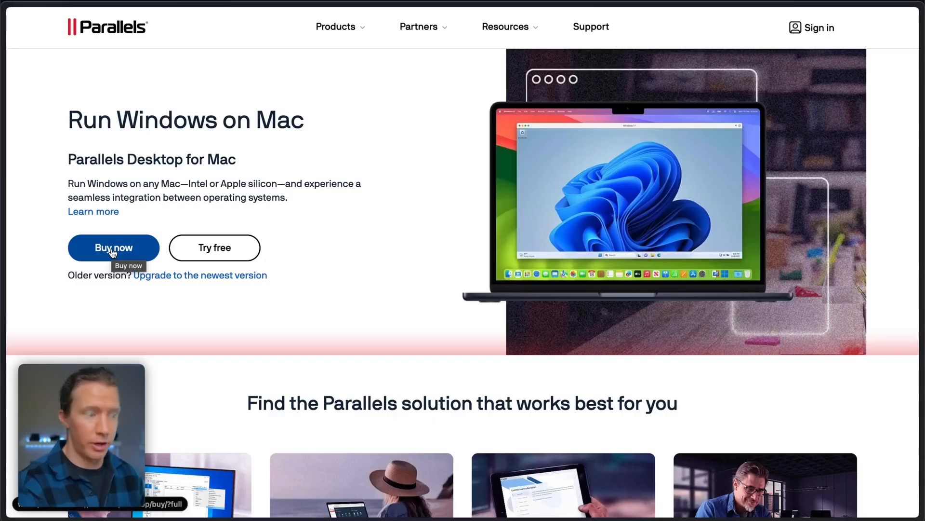
# - Open the Parallels Desktop pricing plans and switch Standard Edition to the $129.99 one-time purchase
pyautogui.click(112, 248)
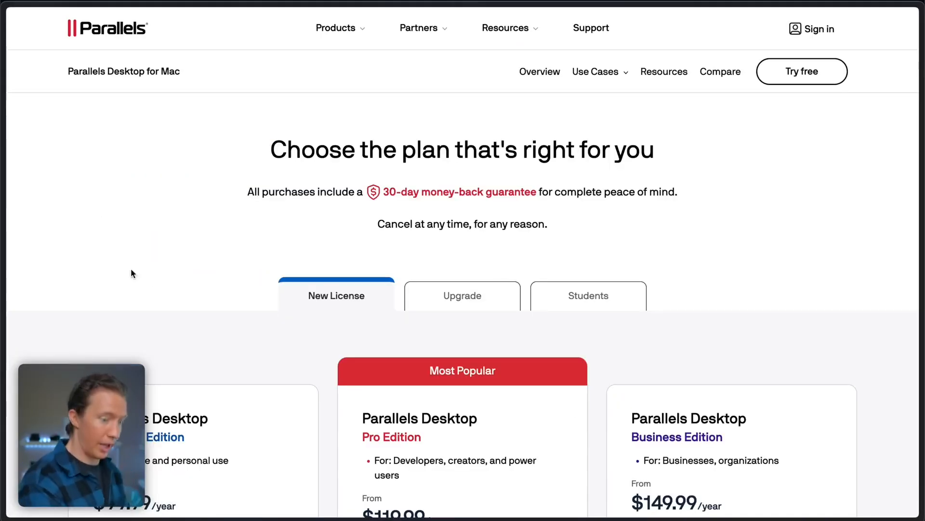
pyautogui.scroll(-3, 777, 299)
pyautogui.scroll(-3, 780, 299)
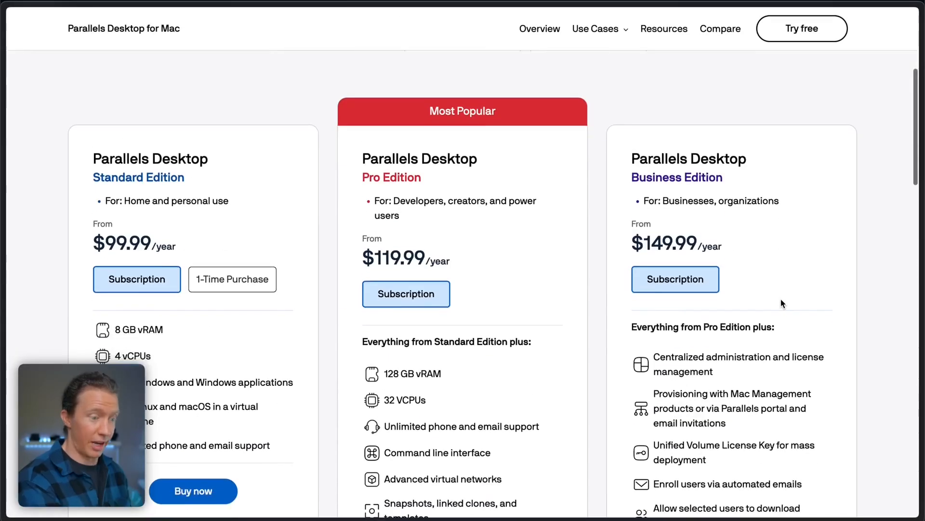
pyautogui.scroll(-1, 775, 311)
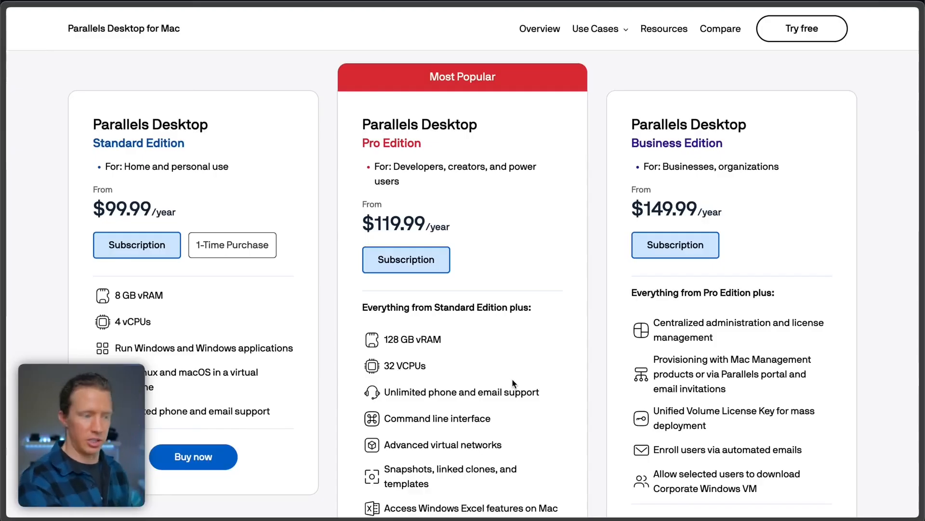
pyautogui.click(232, 244)
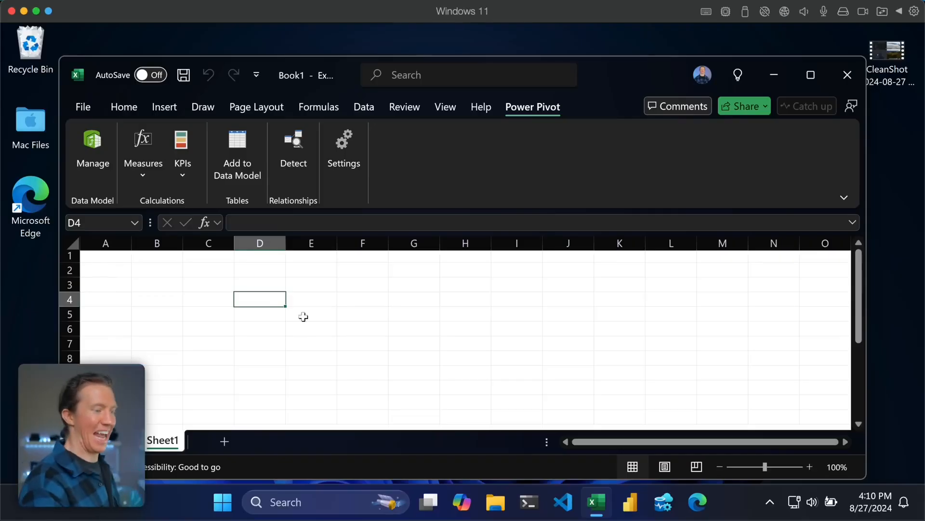
# - Switch Parallels to Coherence mode and bring the Power BI Desktop window forward
pyautogui.click(49, 10)
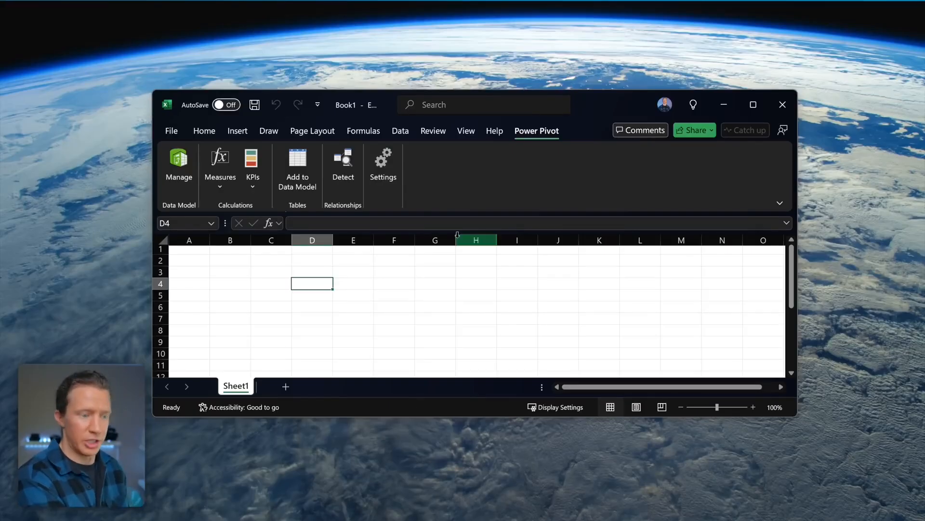
pyautogui.moveTo(313, 517)
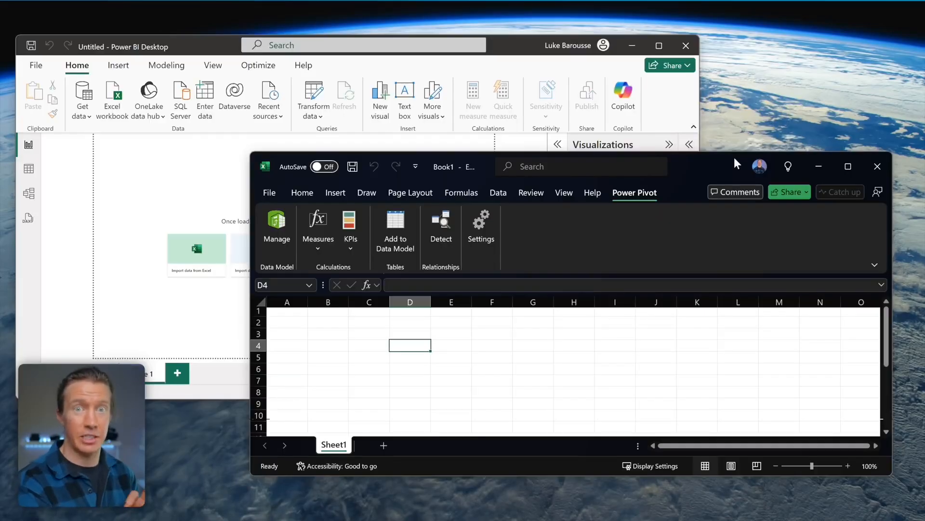
pyautogui.click(209, 42)
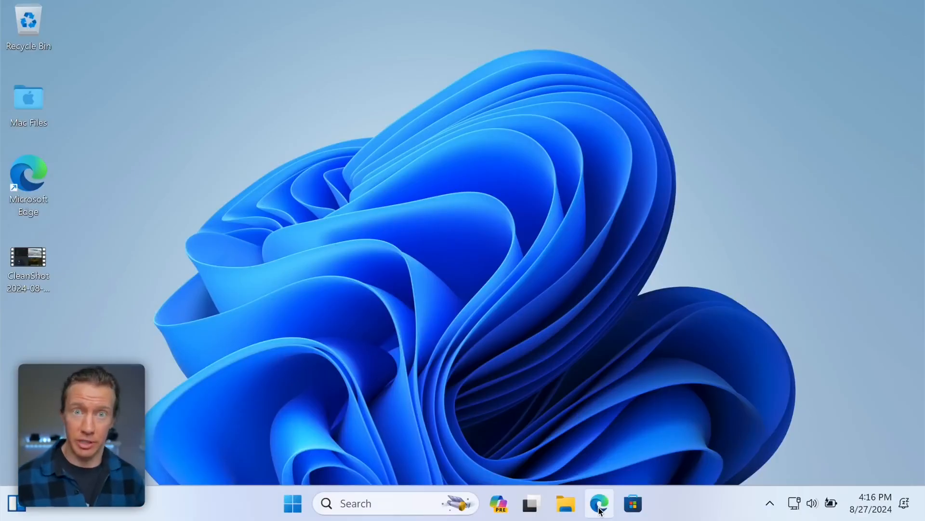
# - From the Microsoft 365 product page, begin the 1-month free trial, declining browser sign-in
pyautogui.click(599, 504)
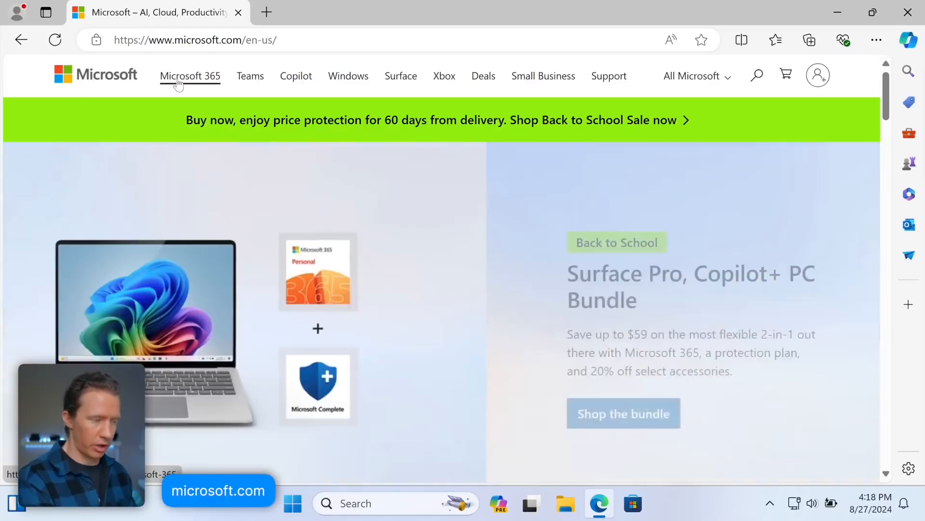
pyautogui.click(178, 83)
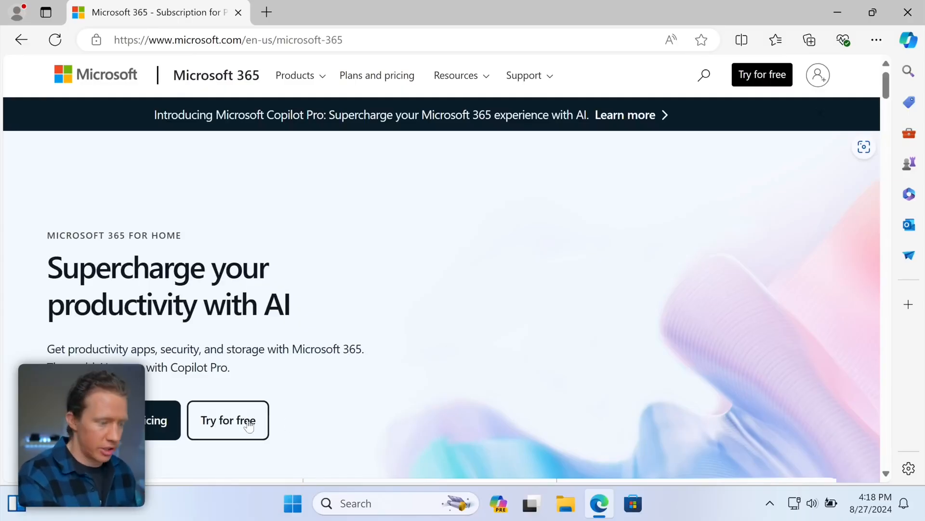
pyautogui.click(200, 419)
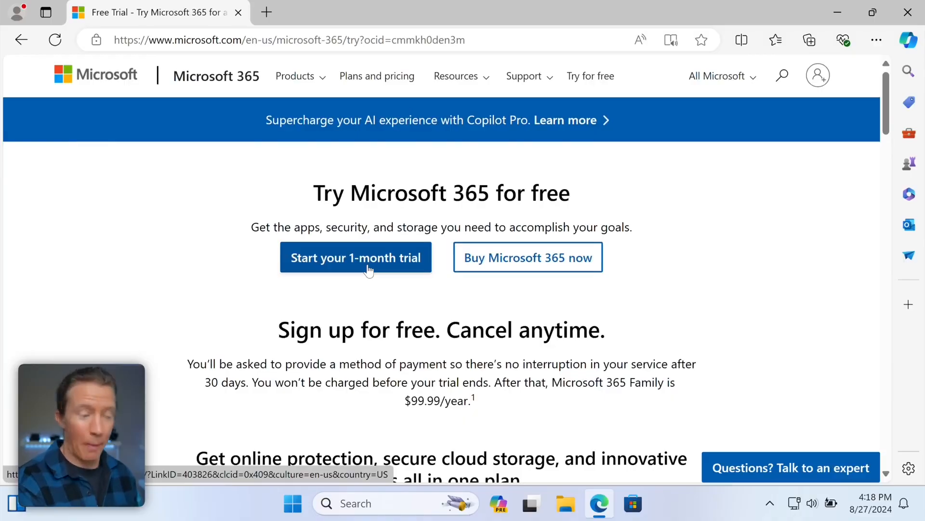
pyautogui.click(369, 269)
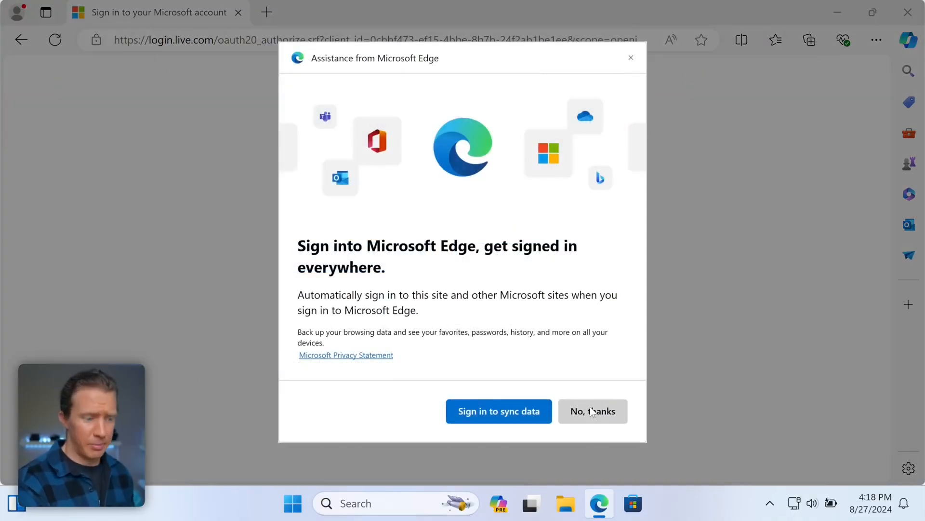
pyautogui.click(592, 411)
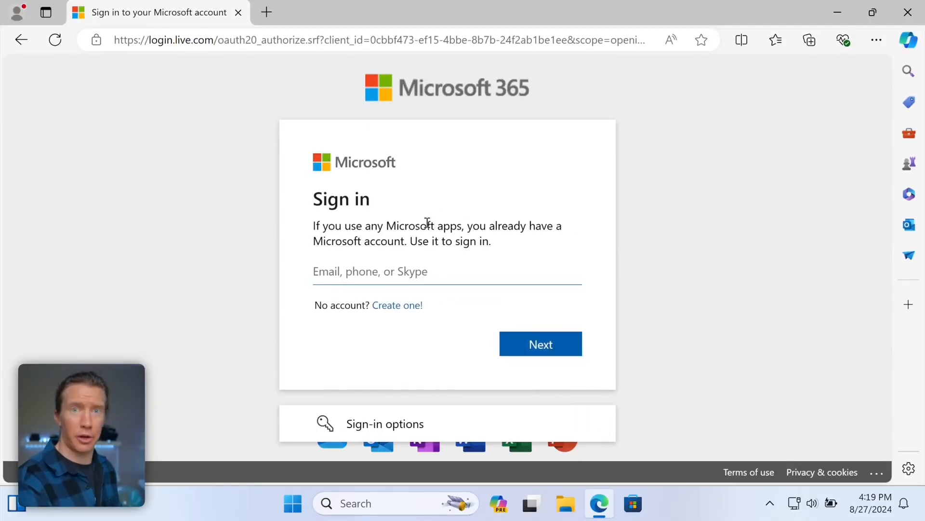
# - Create a new Microsoft account with an e-mail address, password and the emailed verification code
pyautogui.click(403, 309)
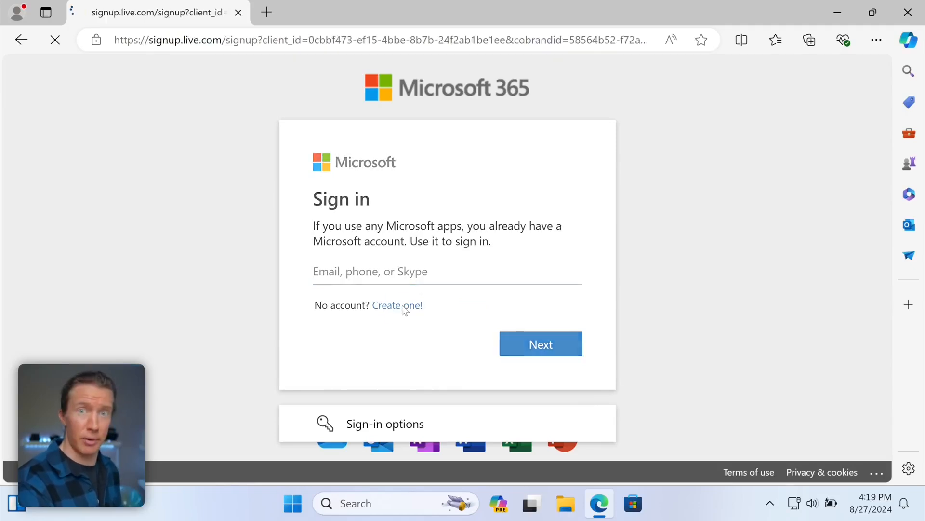
pyautogui.click(551, 341)
pyautogui.hotkey('ctrl', 'v')
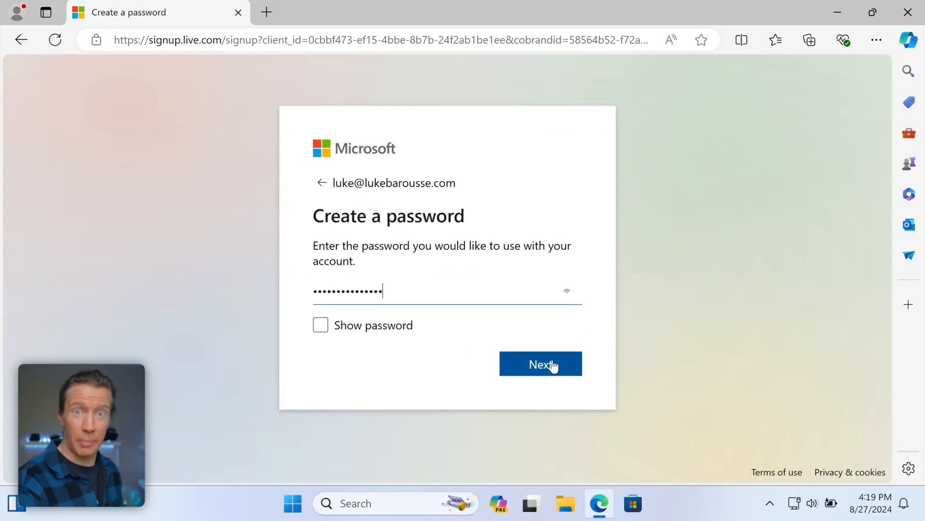
pyautogui.click(552, 365)
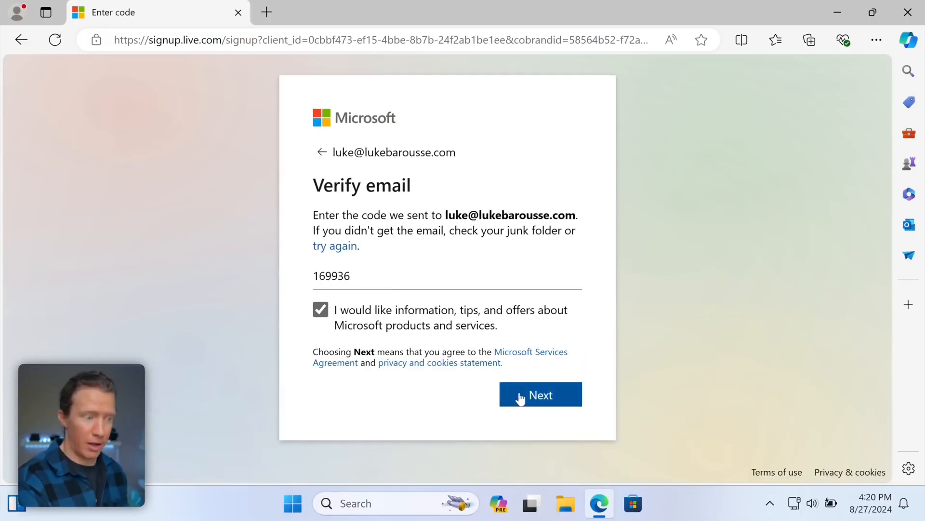
pyautogui.click(520, 397)
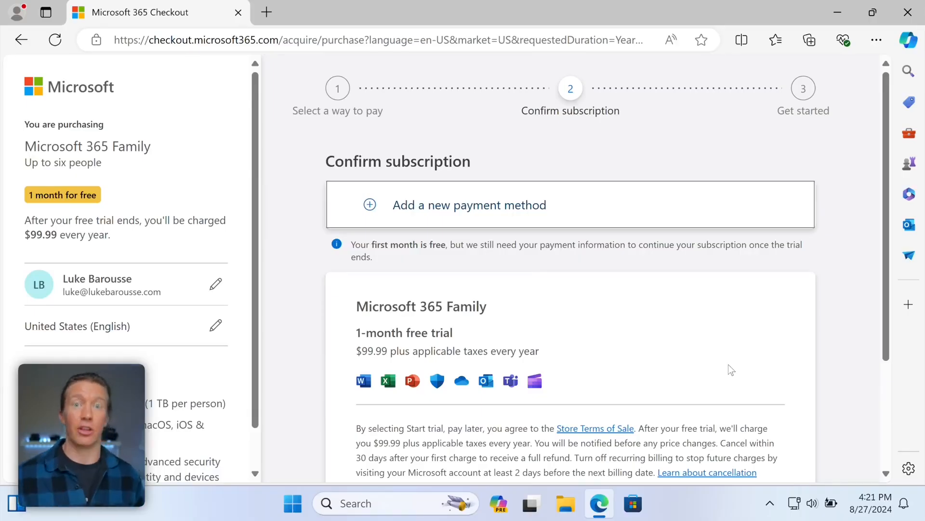
# - Add PayPal as the payment method with a billing address, then start the trial paying later
pyautogui.click(453, 212)
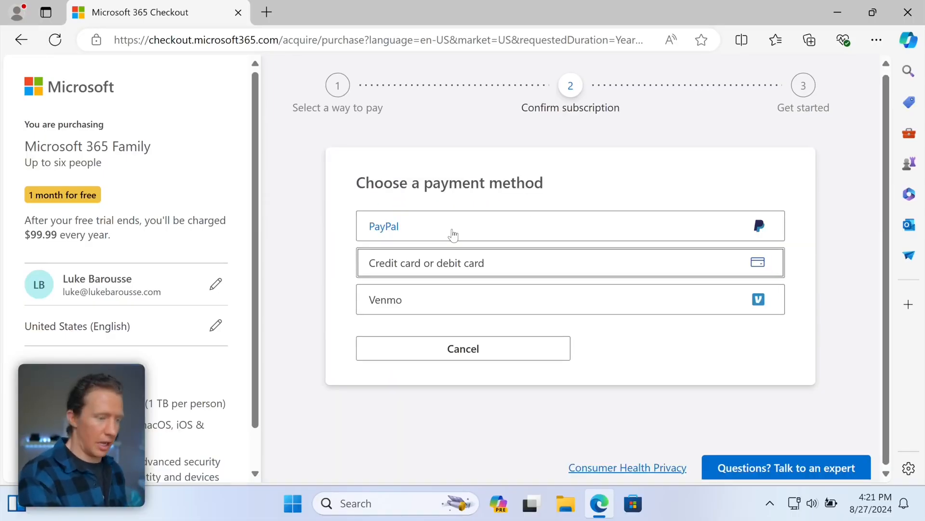
pyautogui.click(453, 234)
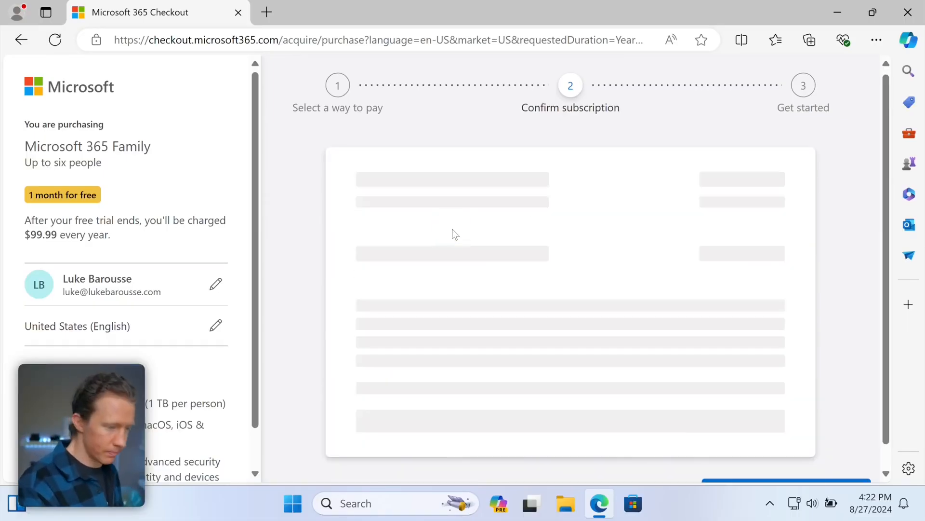
pyautogui.scroll(-3, 712, 363)
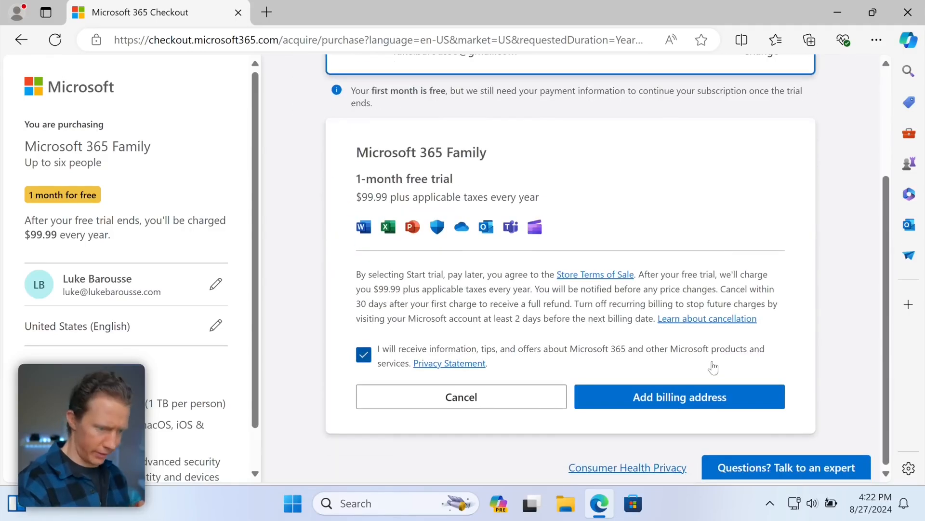
pyautogui.click(716, 397)
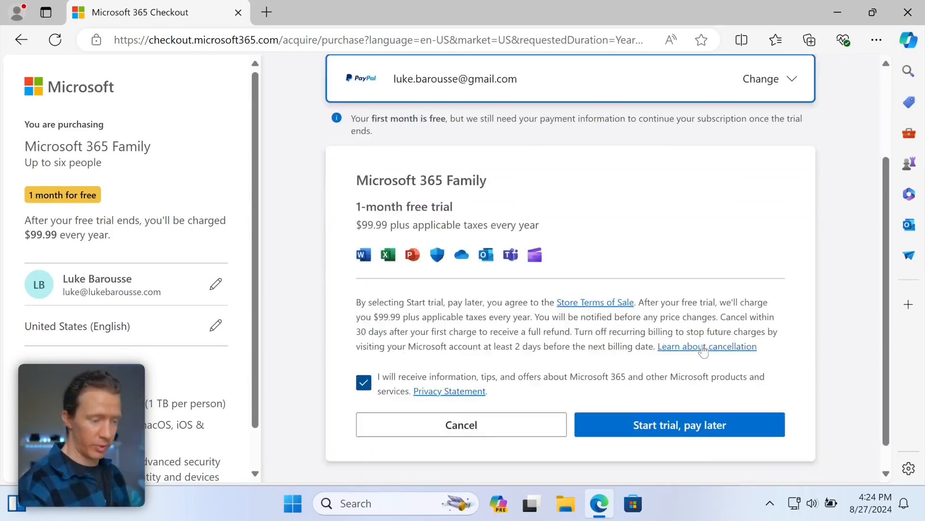
pyautogui.scroll(-1, 702, 405)
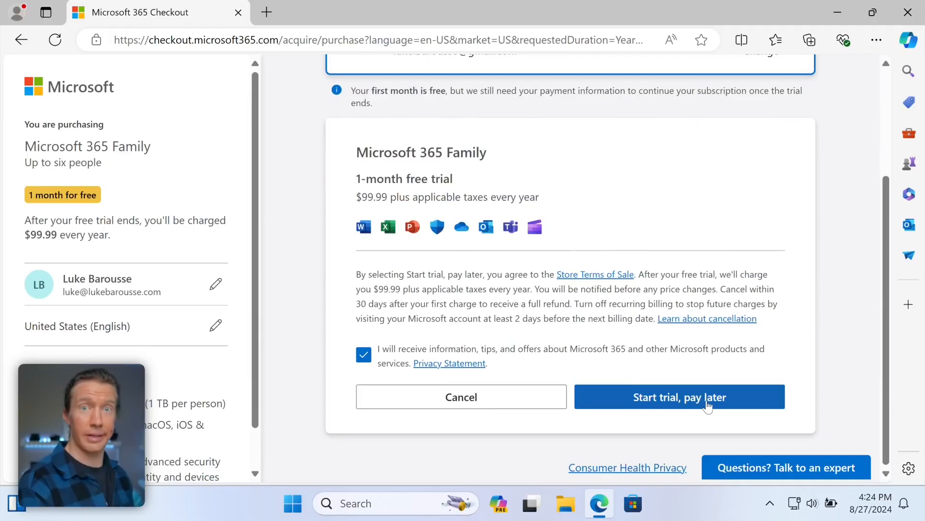
pyautogui.click(707, 405)
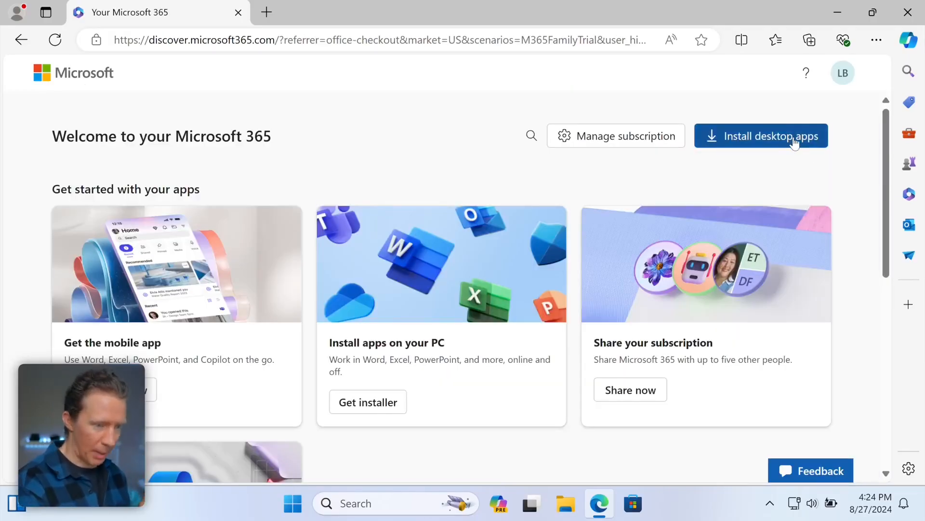
# - Download and install the Microsoft 365 desktop apps, allowing the installer's changes
pyautogui.click(794, 143)
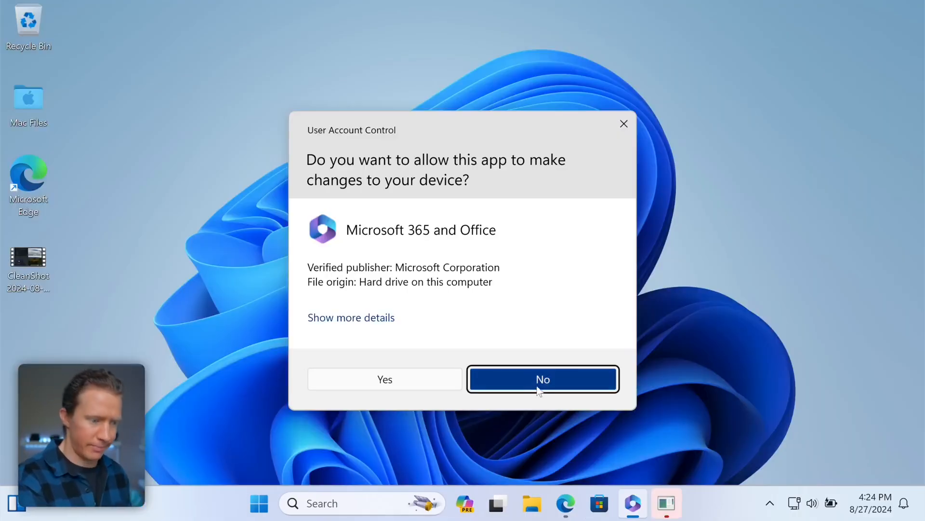
pyautogui.click(420, 379)
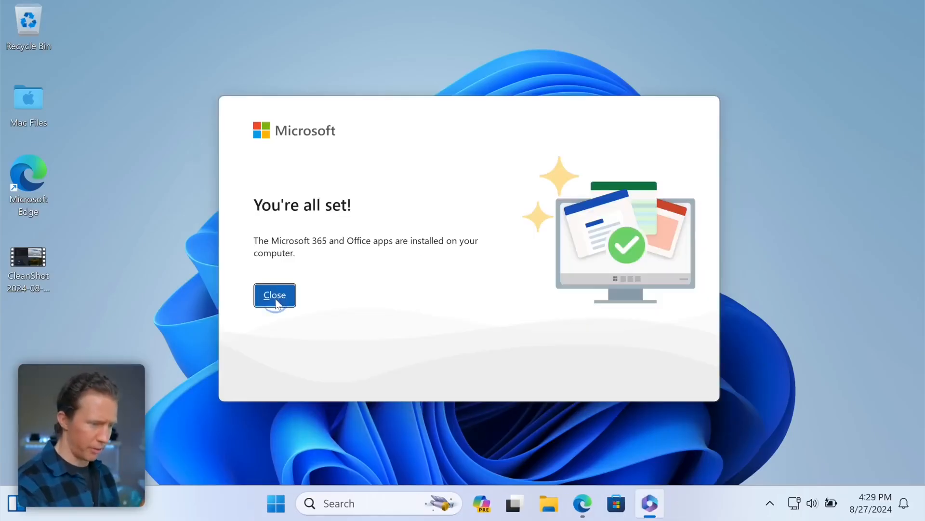
pyautogui.click(275, 299)
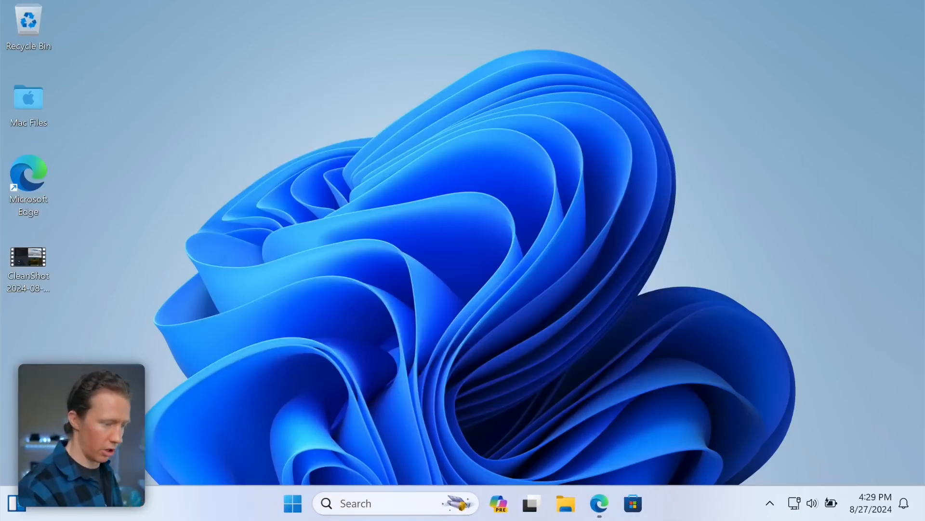
# - Search Windows for Excel and launch it
pyautogui.click(362, 506)
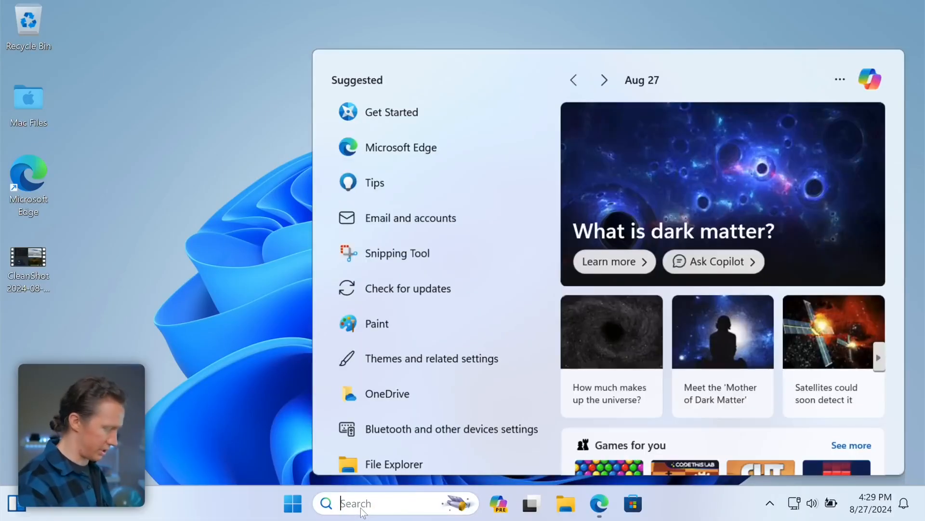
pyautogui.write('Excel')
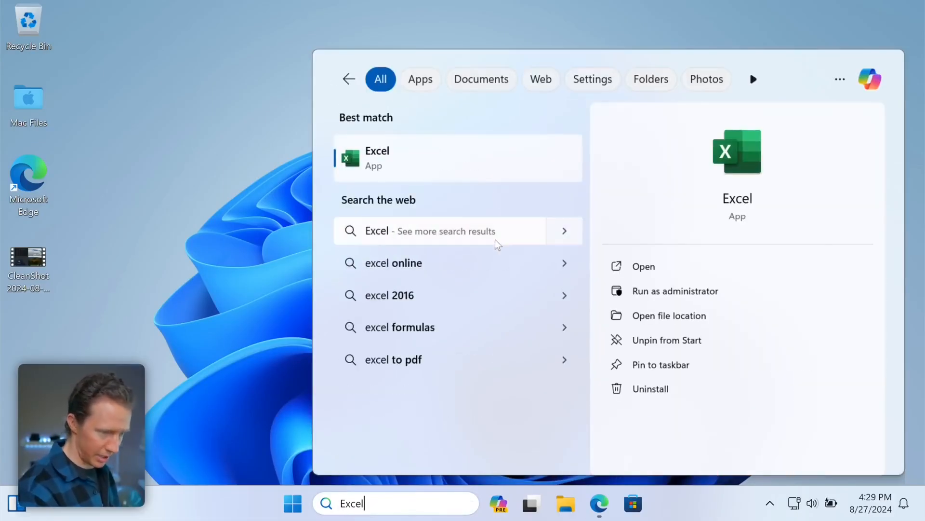
pyautogui.click(436, 152)
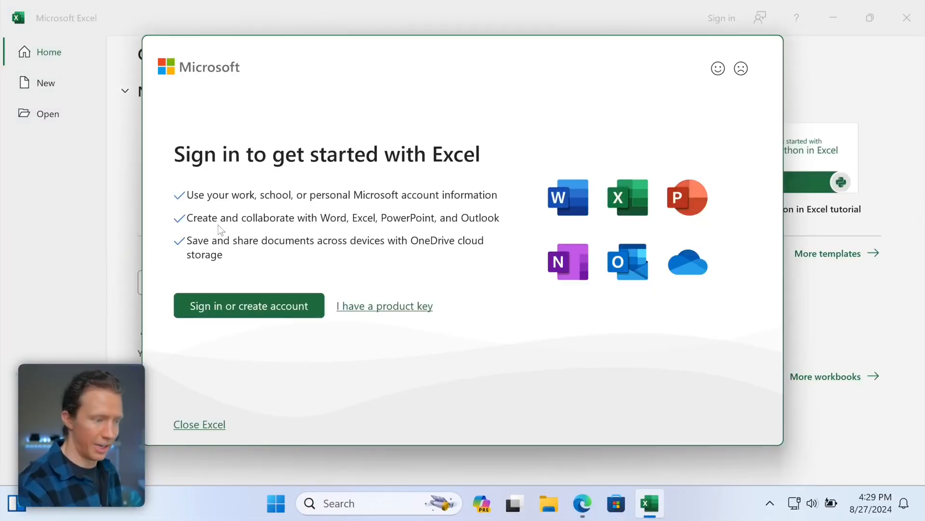
# - Sign in to Excel with the account and accept the Office license agreement
pyautogui.click(248, 306)
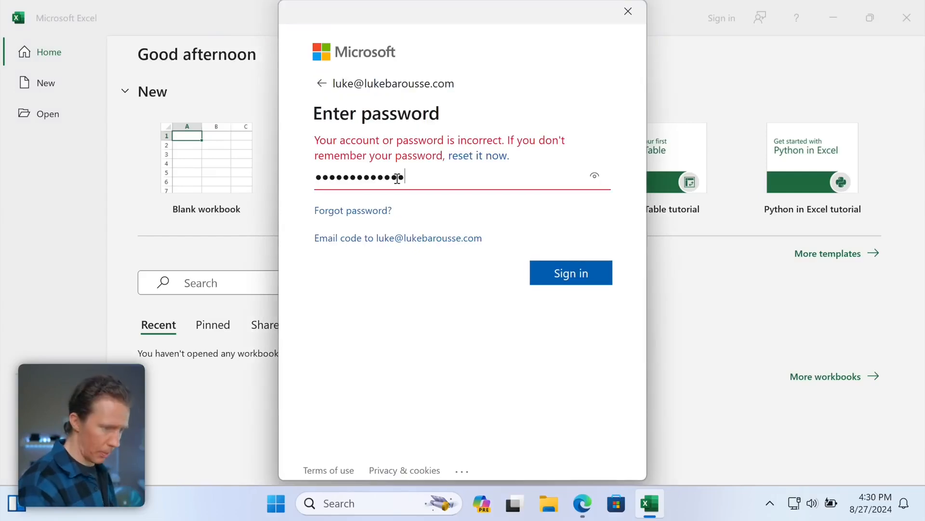
pyautogui.press('Return')
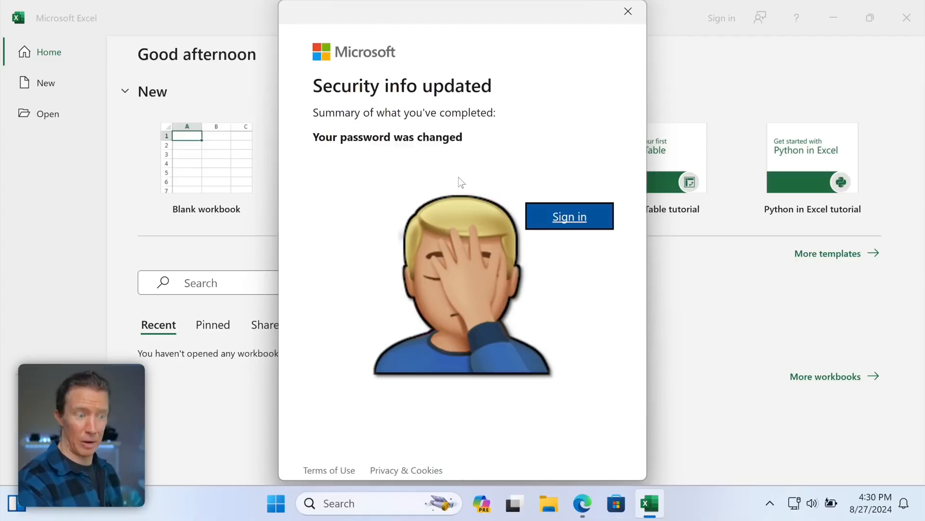
pyautogui.click(556, 216)
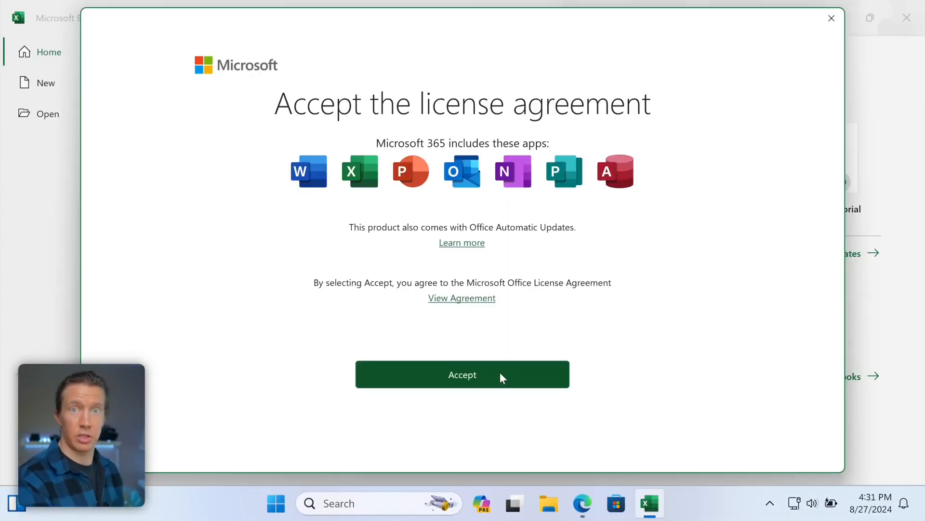
pyautogui.click(502, 376)
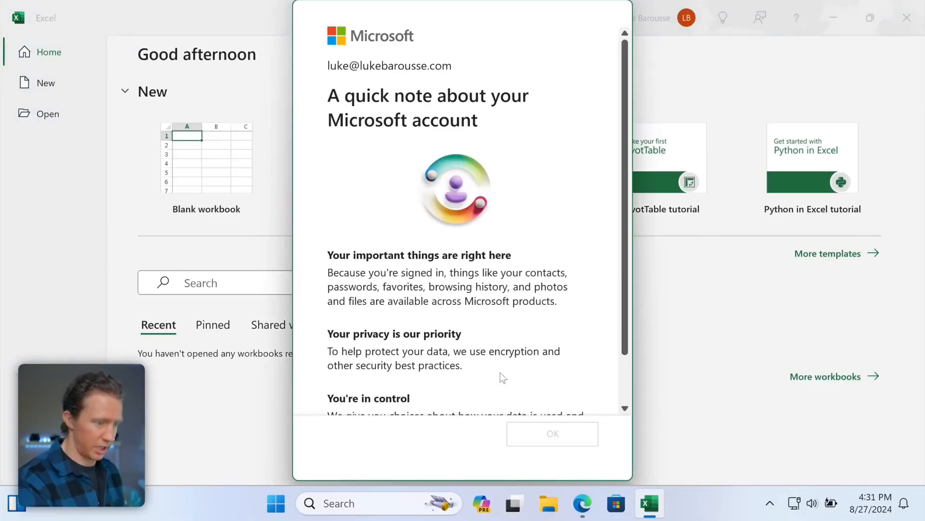
pyautogui.scroll(-3, 527, 298)
pyautogui.click(583, 432)
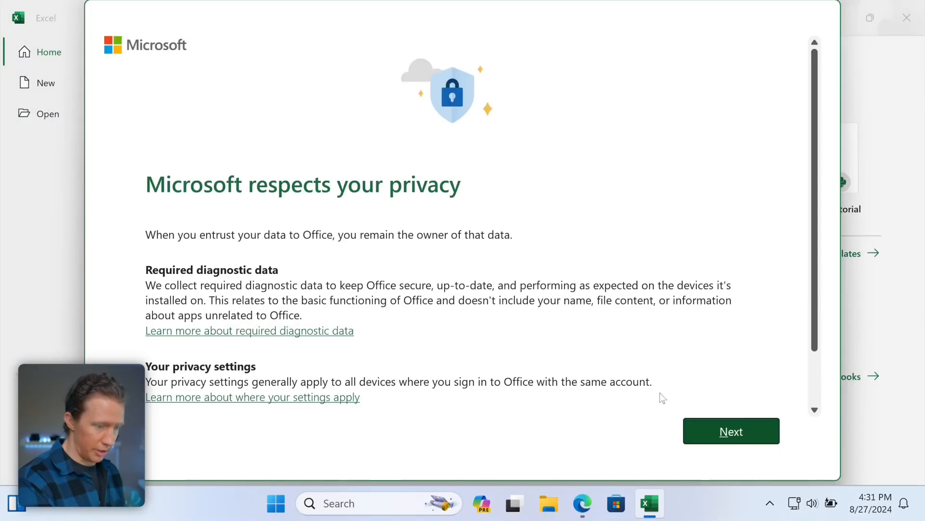
# - Decline optional diagnostic data and personalized offers, then create a blank workbook
pyautogui.click(726, 431)
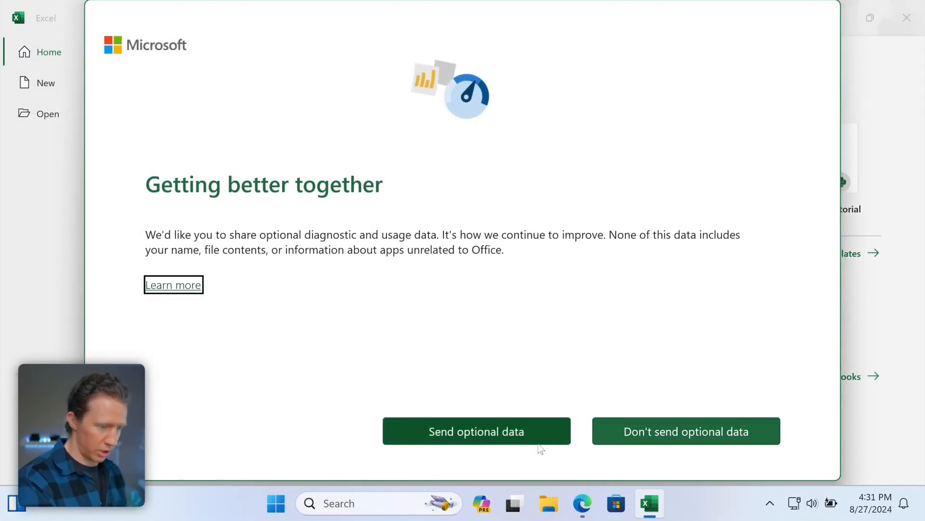
pyautogui.click(642, 432)
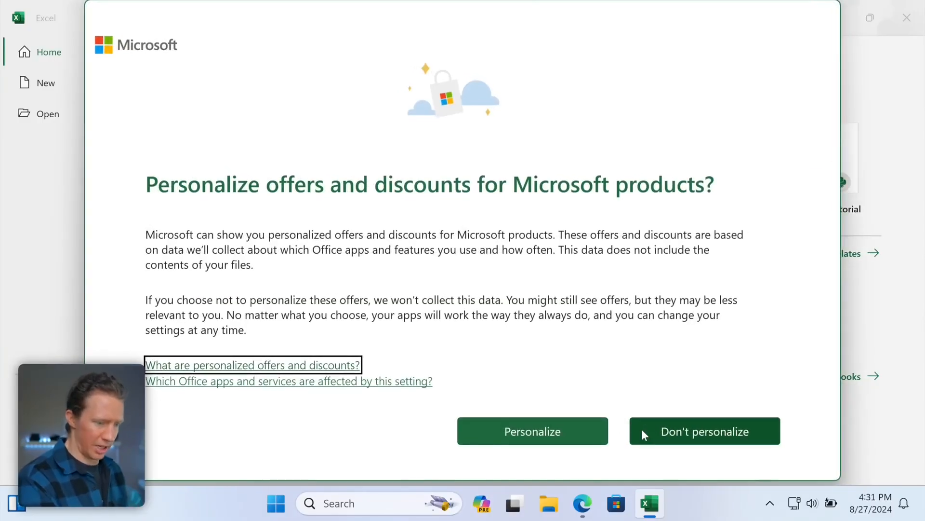
pyautogui.click(682, 430)
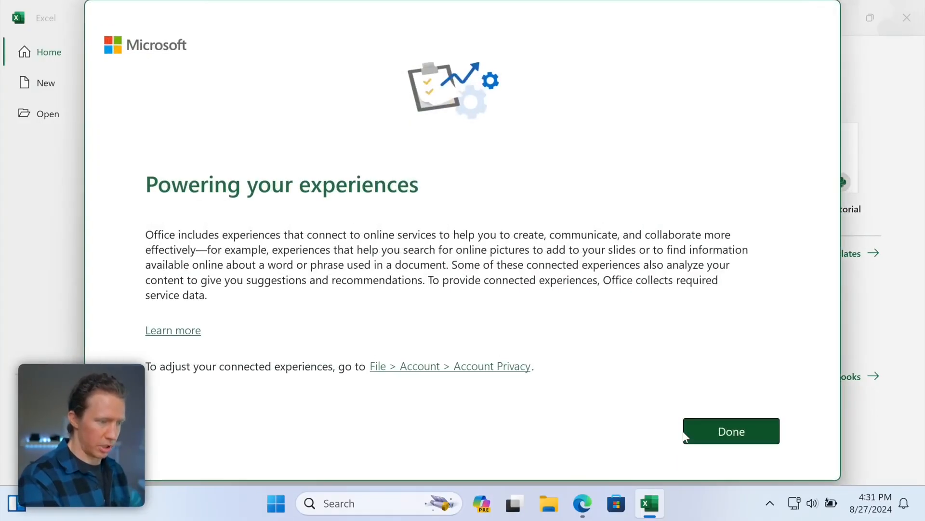
pyautogui.click(722, 432)
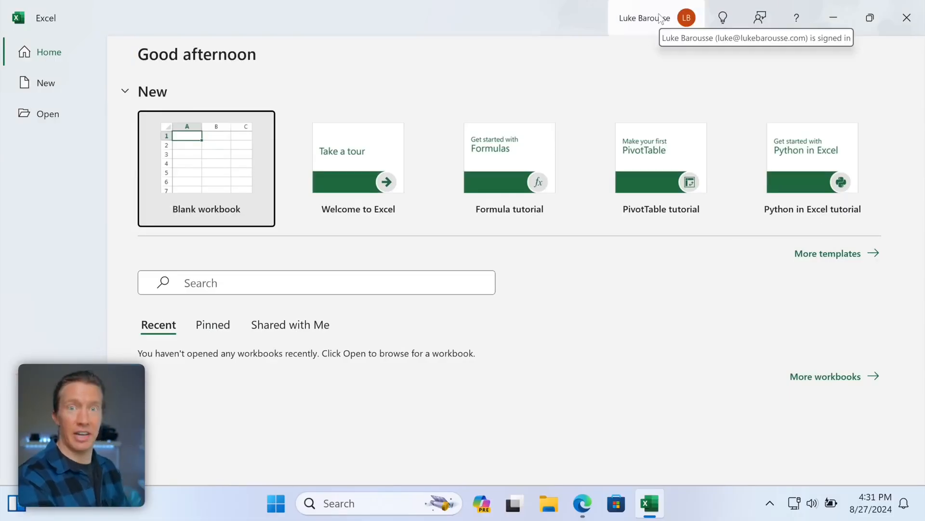
pyautogui.click(198, 156)
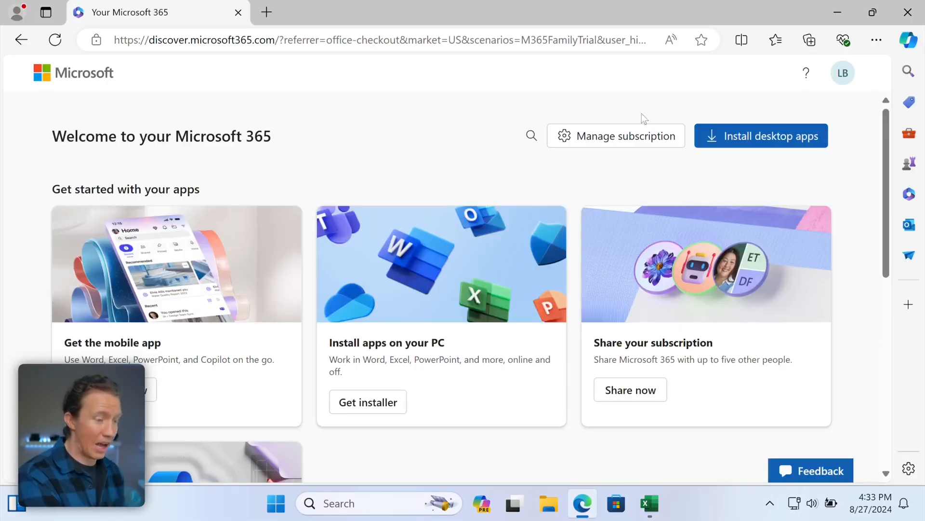
# - Open the Microsoft 365 Family subscription page and review its sharing and billing details
pyautogui.click(621, 138)
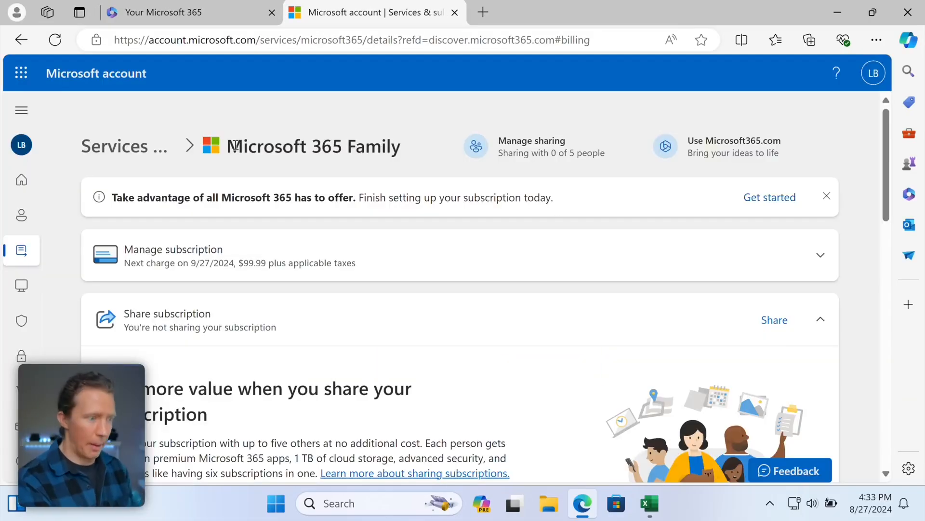
pyautogui.moveTo(228, 146); pyautogui.dragTo(425, 146)
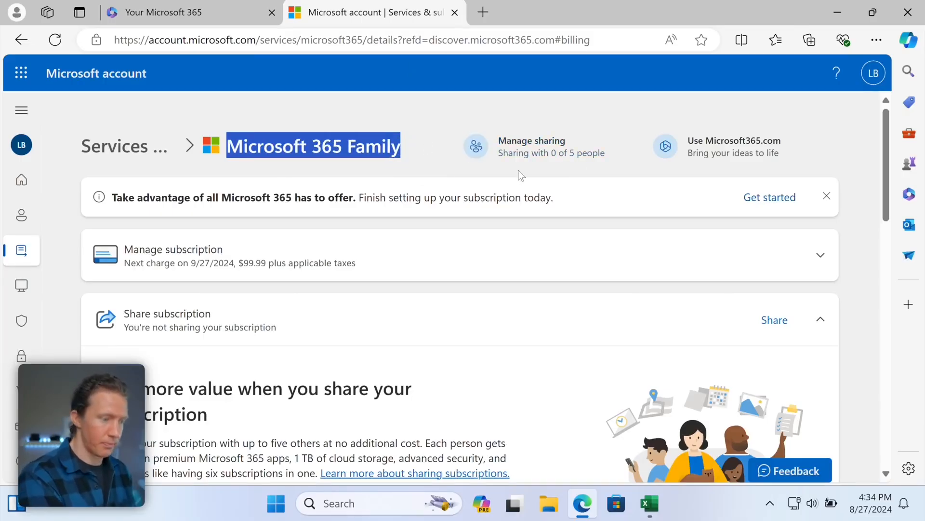
pyautogui.click(524, 153)
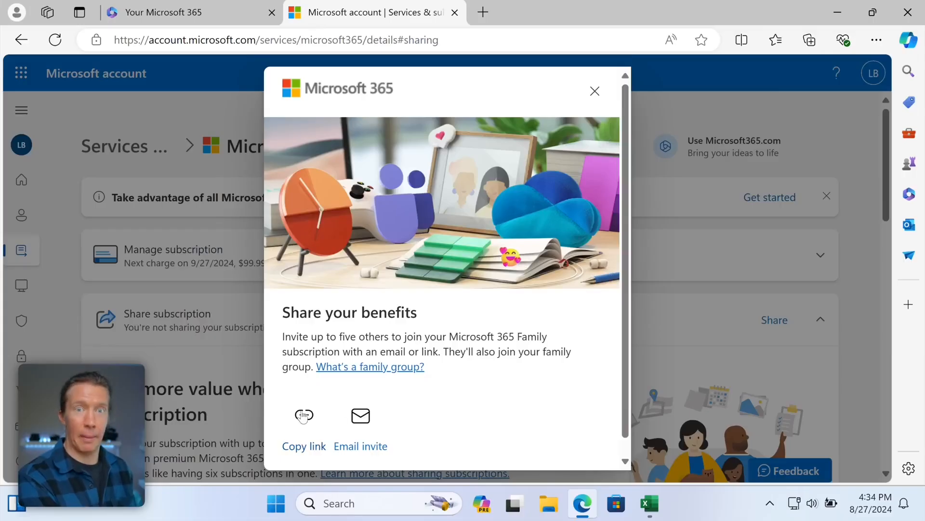
pyautogui.click(595, 91)
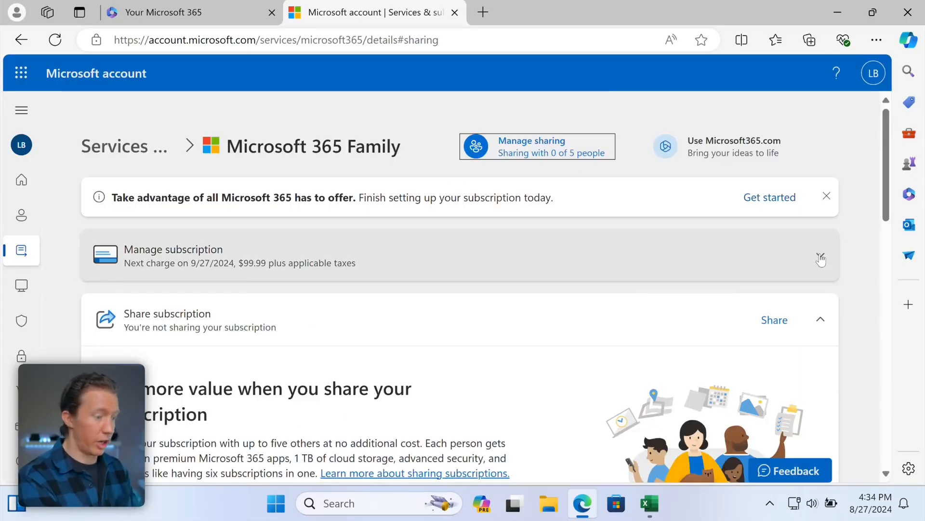
pyautogui.click(821, 259)
pyautogui.scroll(-3, 625, 302)
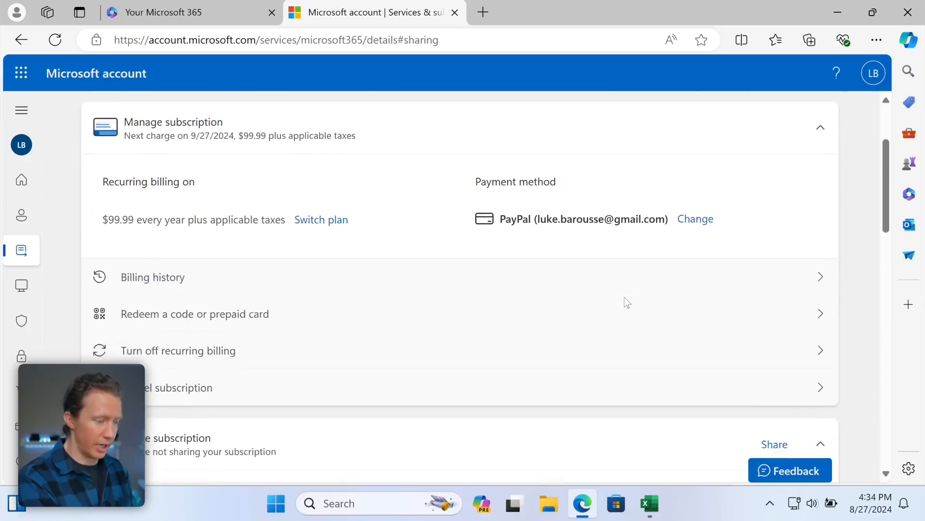
# - On the cancellation page, confirm you don't want the subscription
pyautogui.click(202, 355)
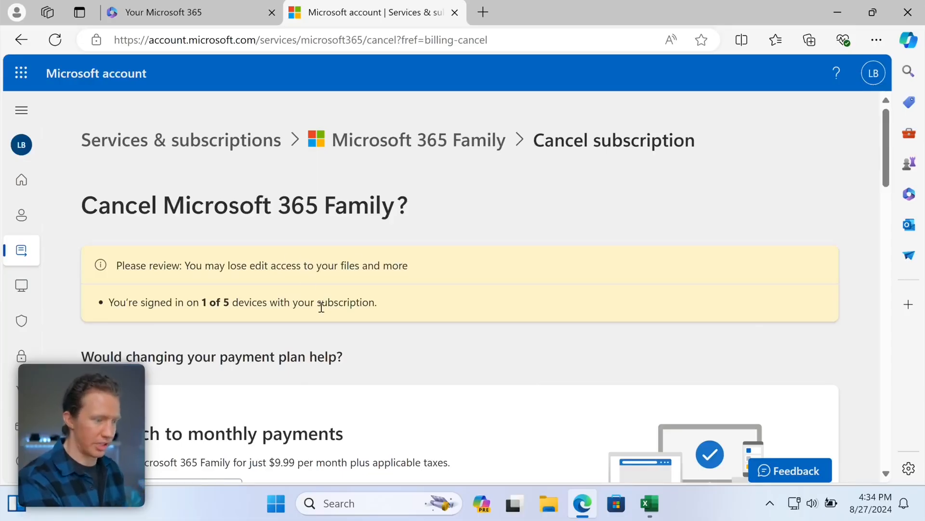
pyautogui.scroll(-10, 320, 307)
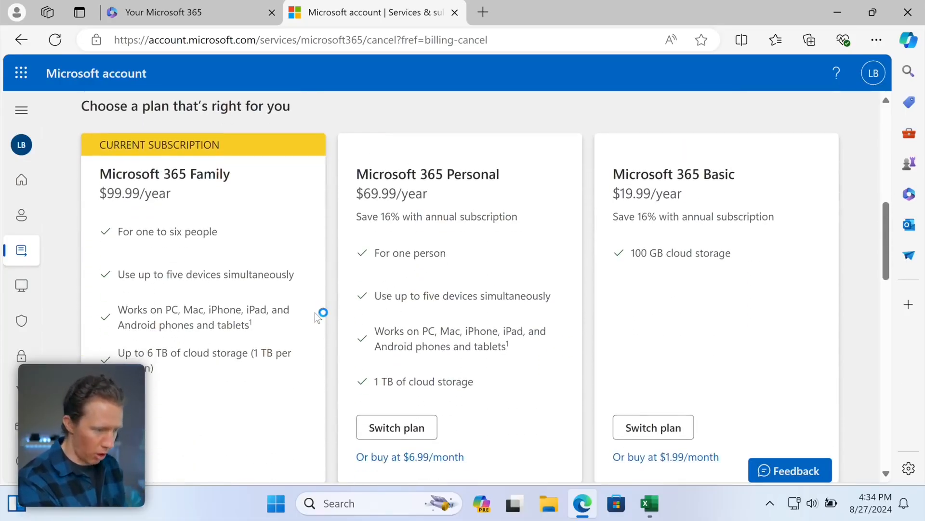
pyautogui.scroll(-4, 317, 312)
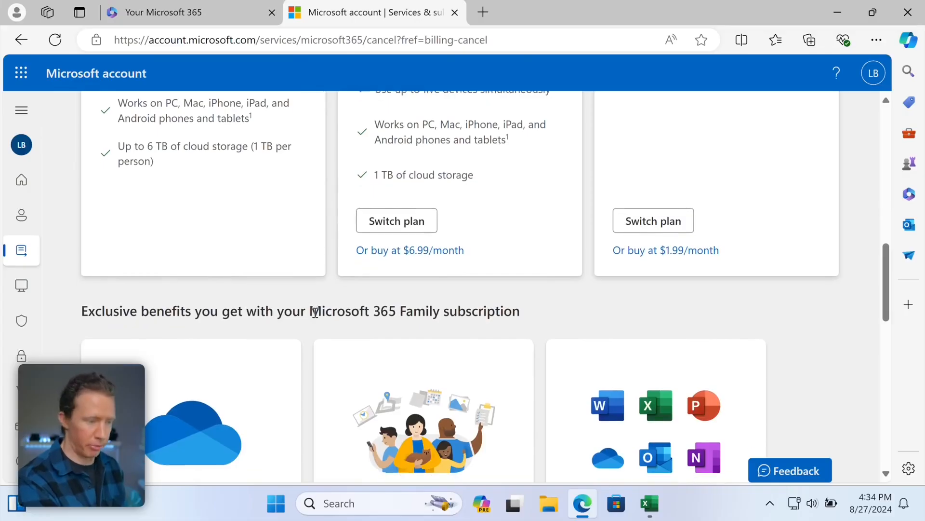
pyautogui.scroll(-8, 315, 313)
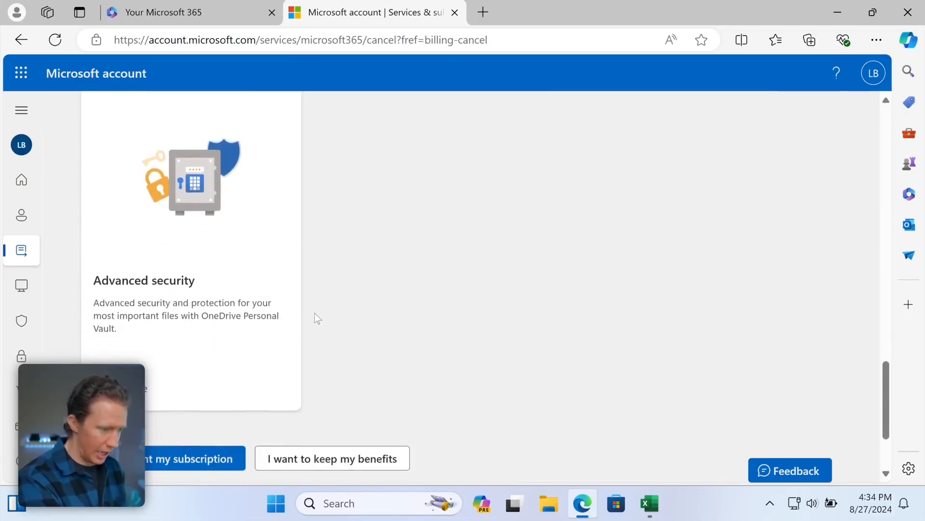
pyautogui.scroll(-3, 317, 318)
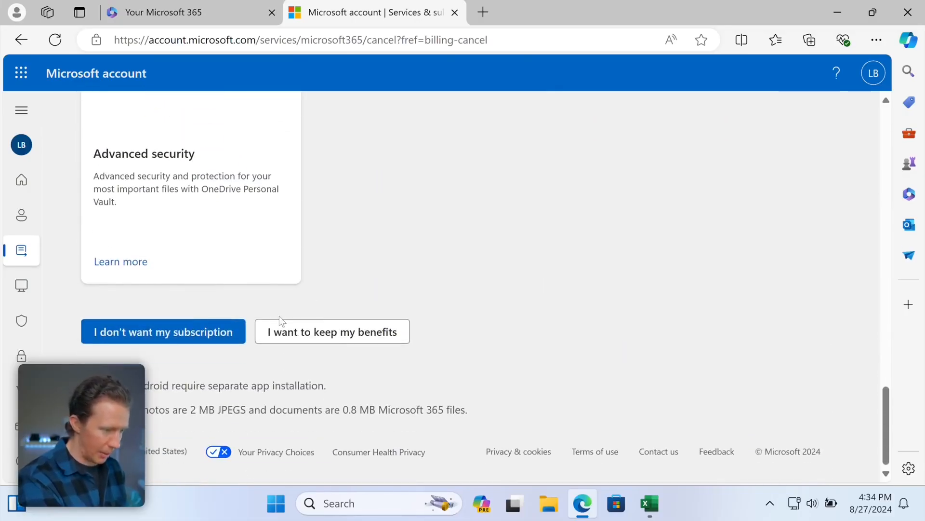
pyautogui.click(197, 340)
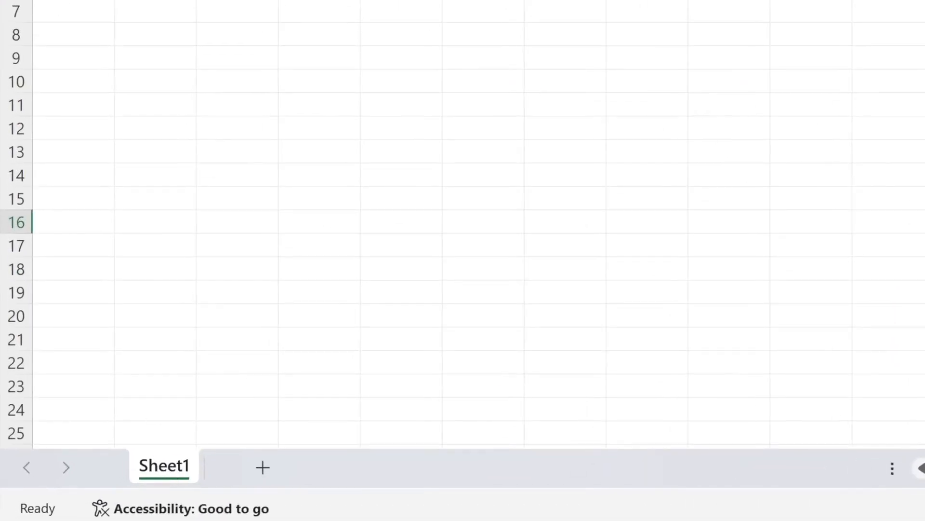
# - Add Sheet2 to Book1, browse the Home, Insert, Draw and Page Layout tabs, then open File
pyautogui.moveTo(46, 112); pyautogui.dragTo(716, 424)
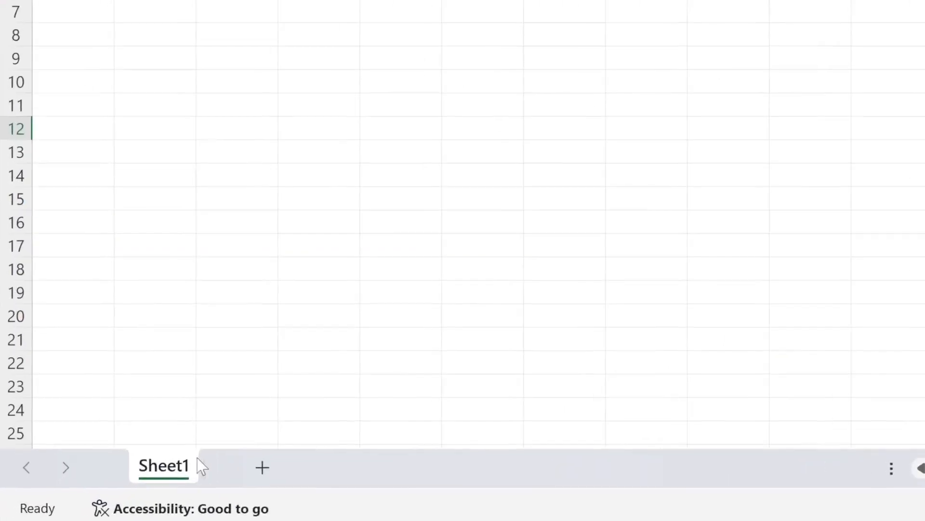
pyautogui.click(262, 467)
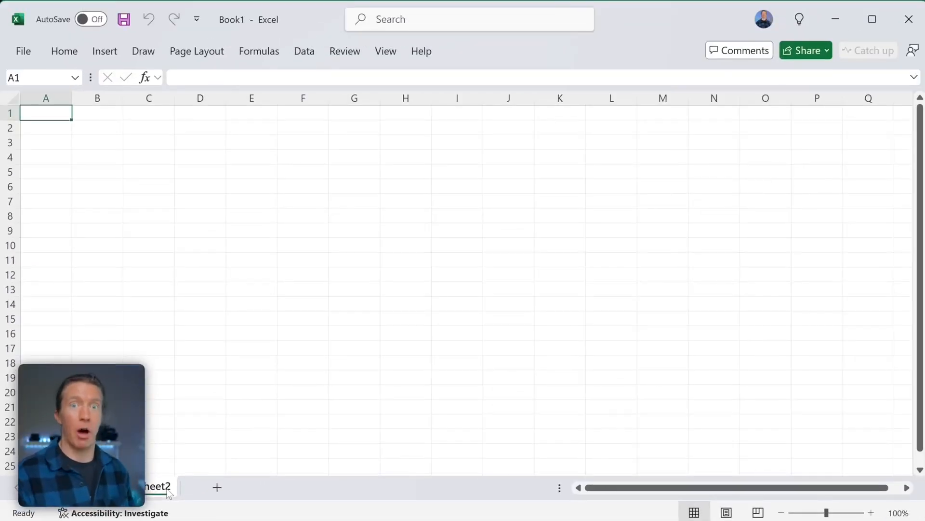
pyautogui.click(65, 51)
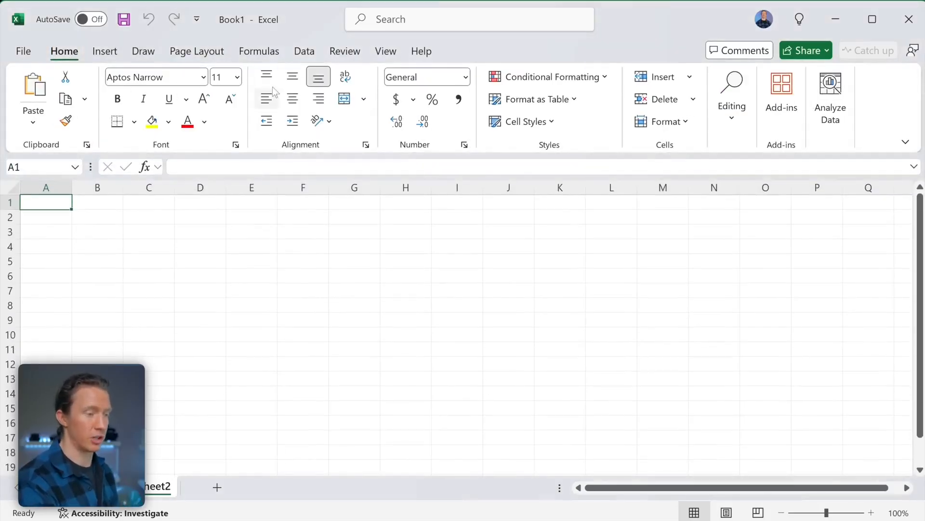
pyautogui.click(104, 51)
pyautogui.click(146, 52)
pyautogui.click(188, 50)
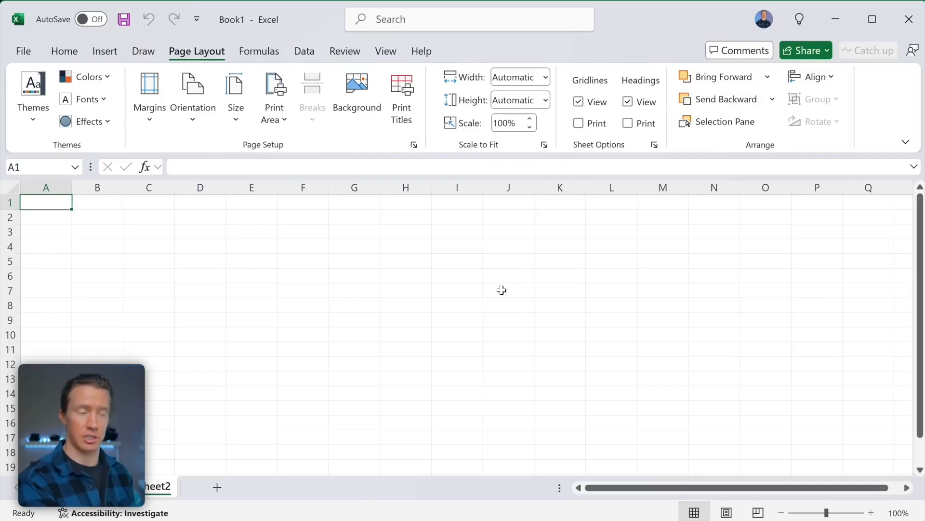
pyautogui.click(22, 52)
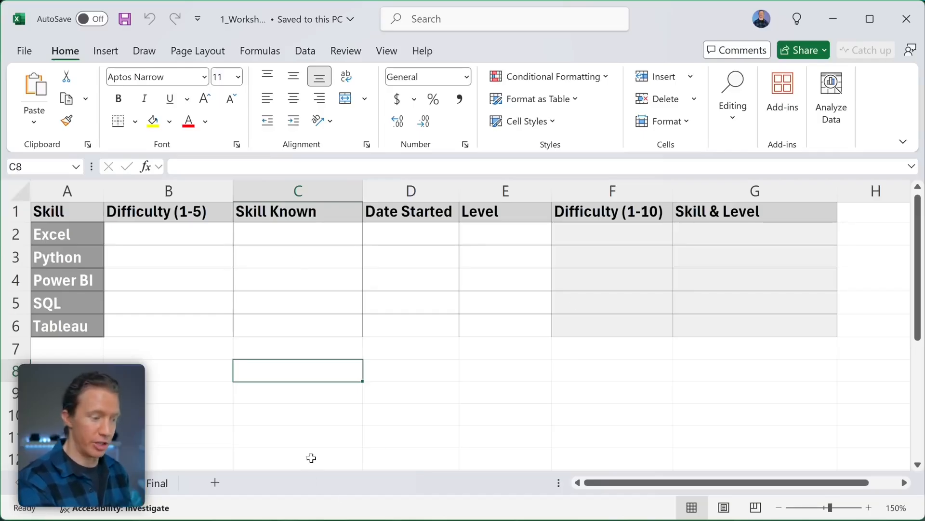
# - Look over the Final sheet, return to the practice table sheet, and collapse the ribbon
pyautogui.click(156, 485)
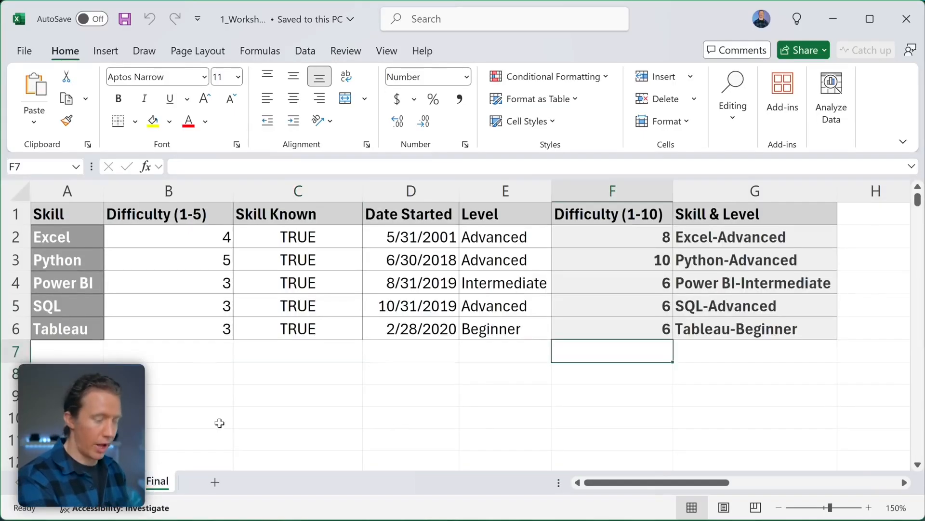
pyautogui.hscroll(5, 666, 363)
pyautogui.hscroll(-5, 666, 363)
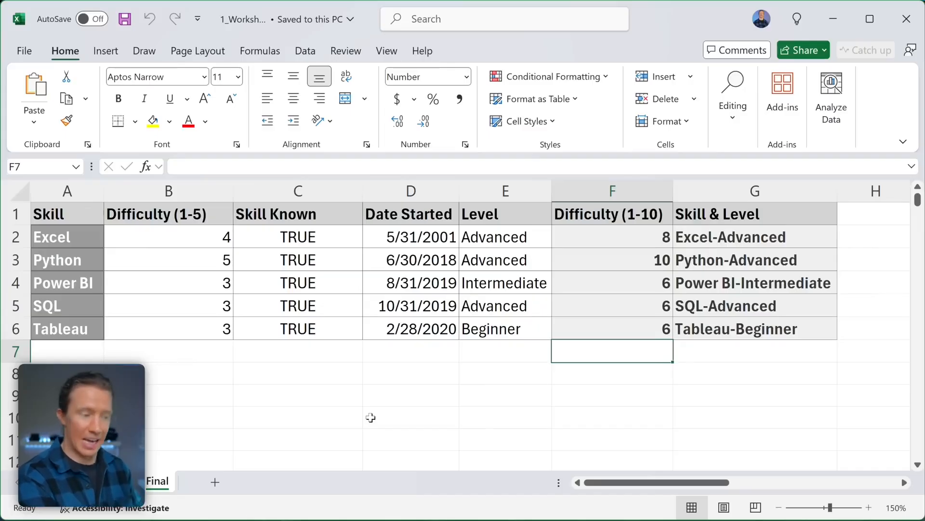
pyautogui.click(116, 483)
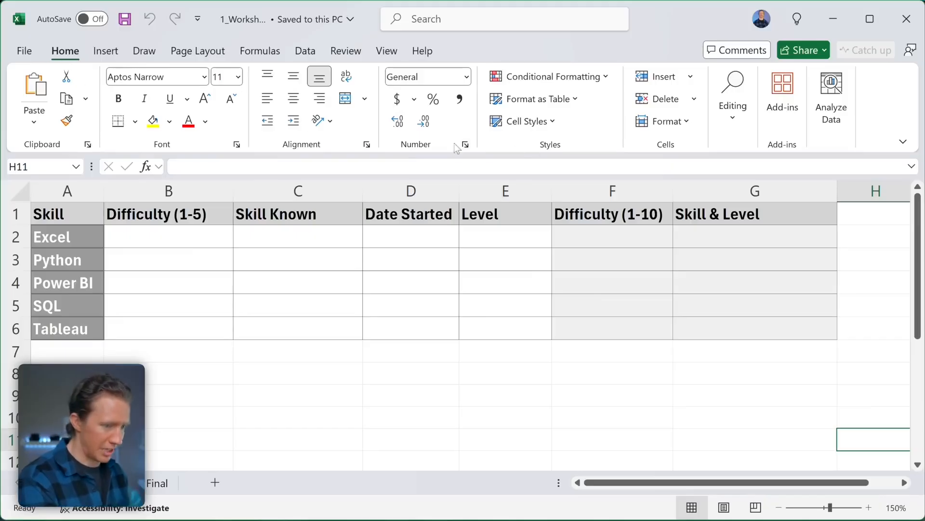
pyautogui.doubleClick(59, 50)
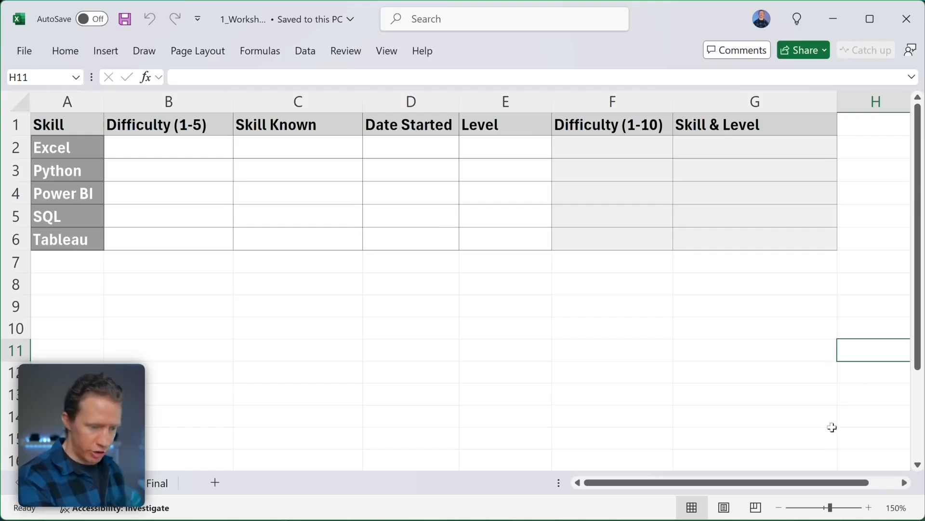
# - Zoom the sheet to 200% and select cell C8 below the table
pyautogui.click(870, 507)
pyautogui.click(870, 507)
pyautogui.click(870, 508)
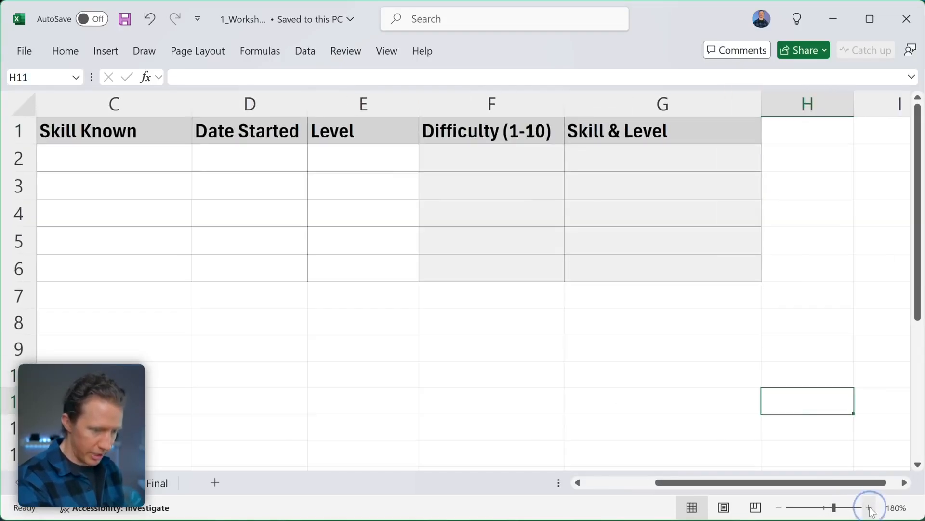
pyautogui.click(870, 508)
pyautogui.click(870, 508)
pyautogui.hscroll(-3, 776, 436)
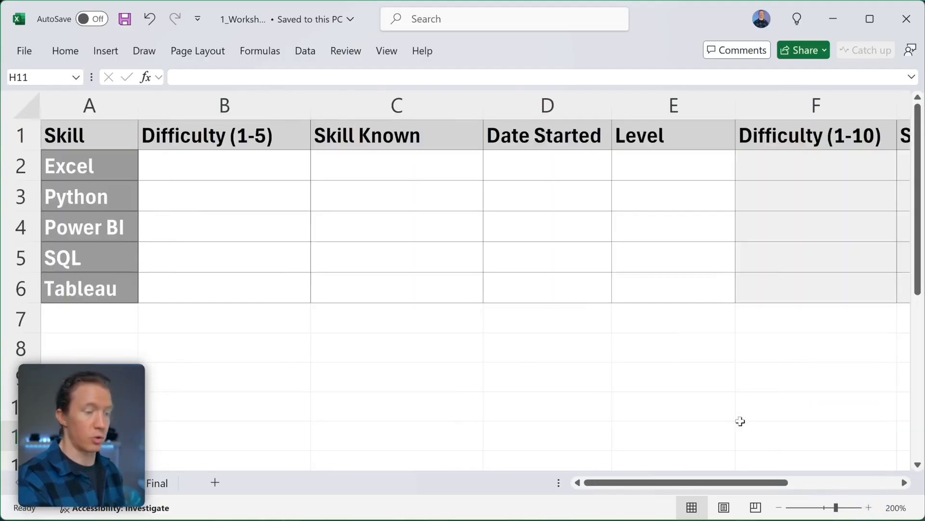
pyautogui.click(314, 337)
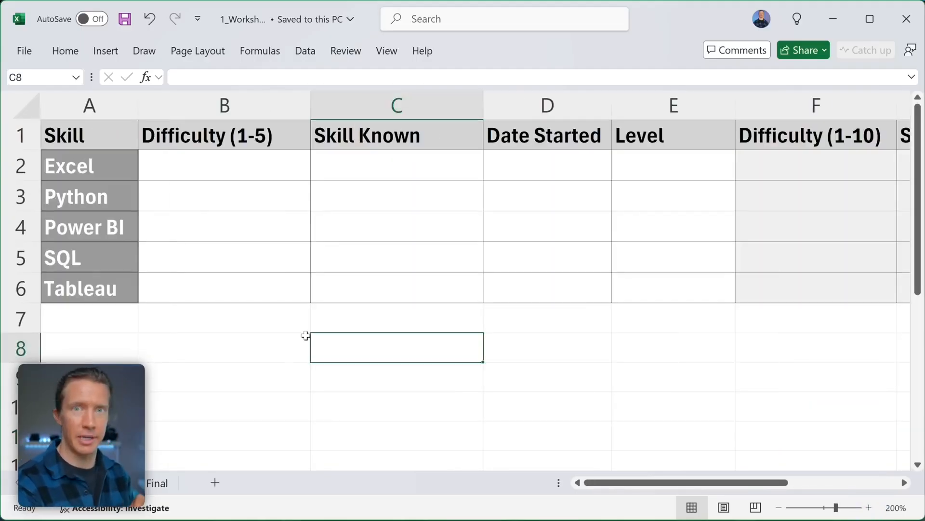
pyautogui.click(263, 343)
pyautogui.click(268, 308)
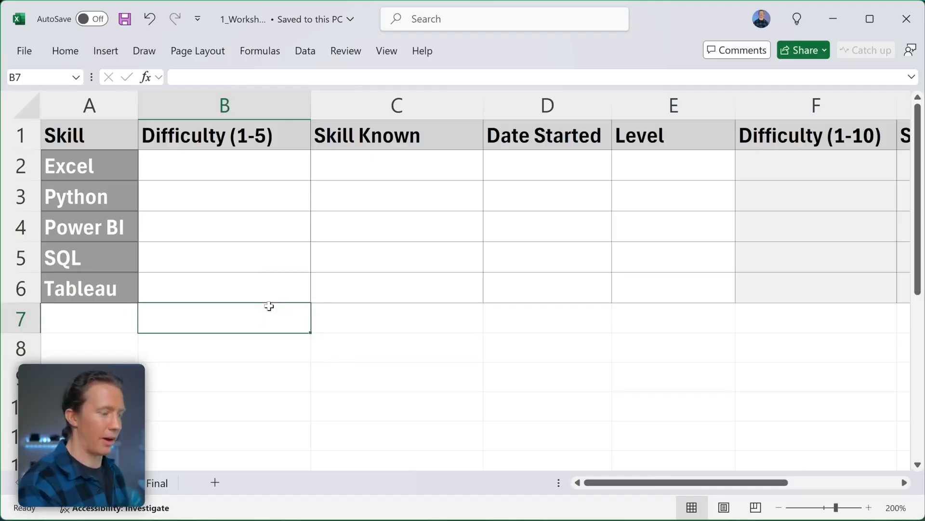
pyautogui.click(14, 289)
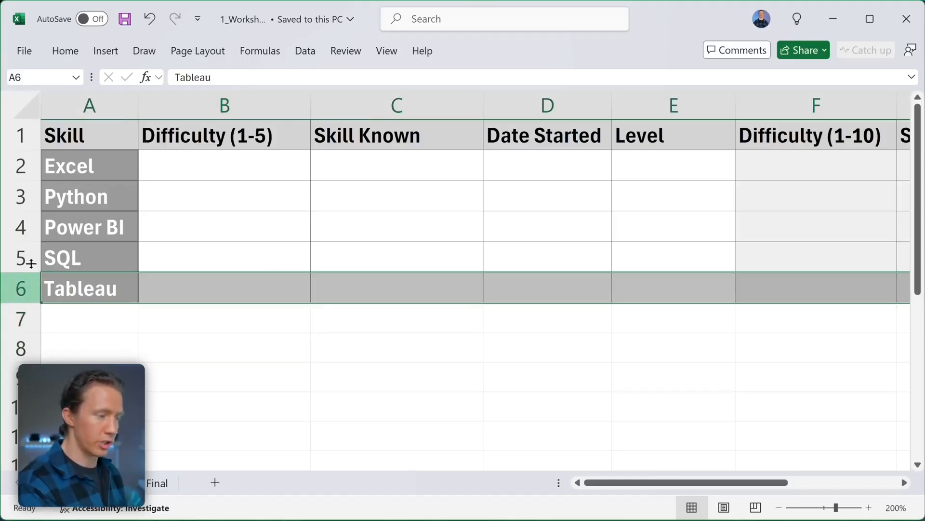
pyautogui.click(20, 135)
pyautogui.click(16, 164)
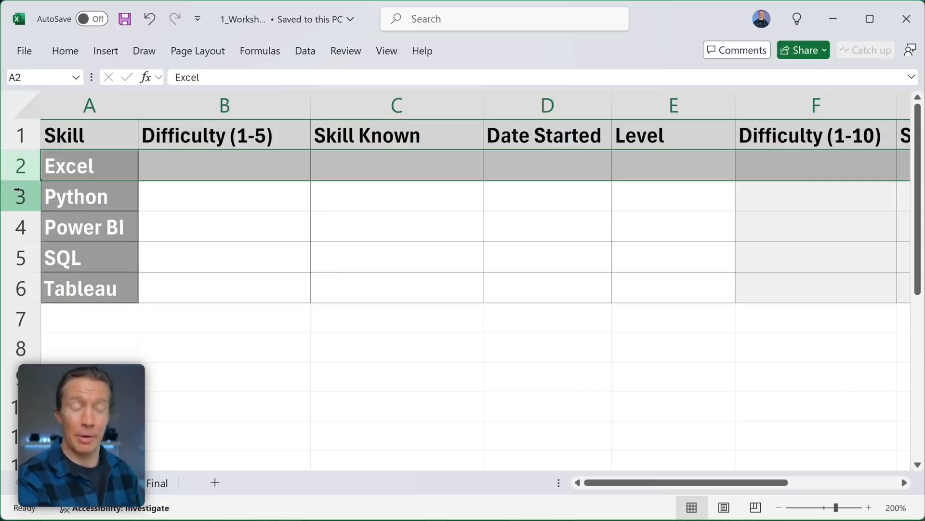
pyautogui.click(104, 112)
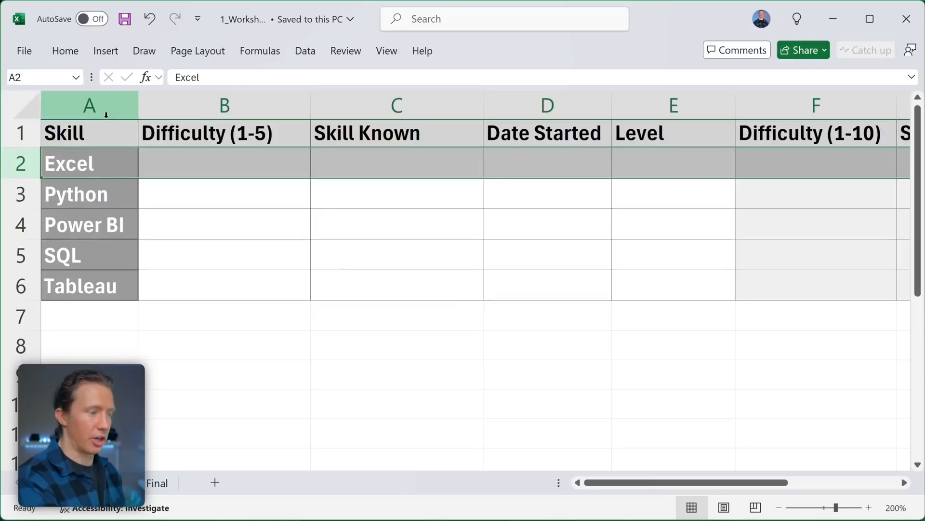
pyautogui.click(193, 104)
pyautogui.click(402, 108)
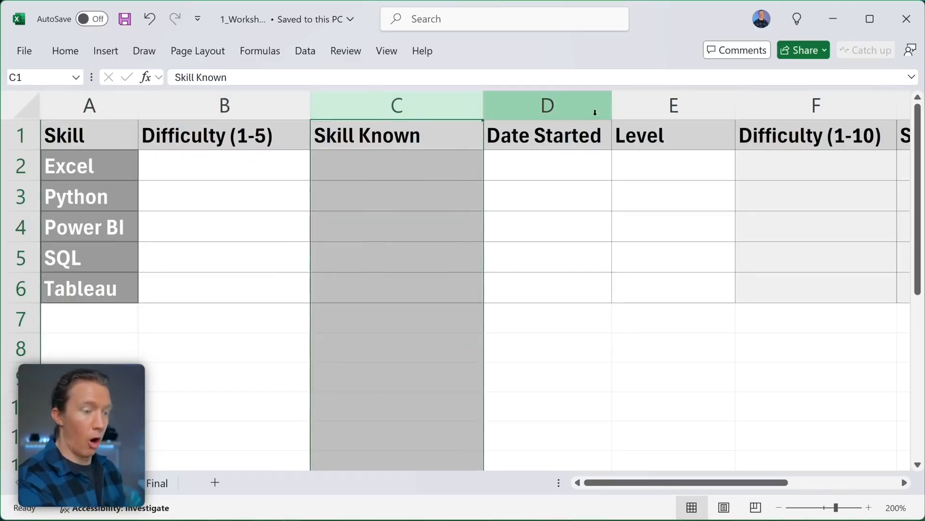
pyautogui.hscroll(20, 595, 112)
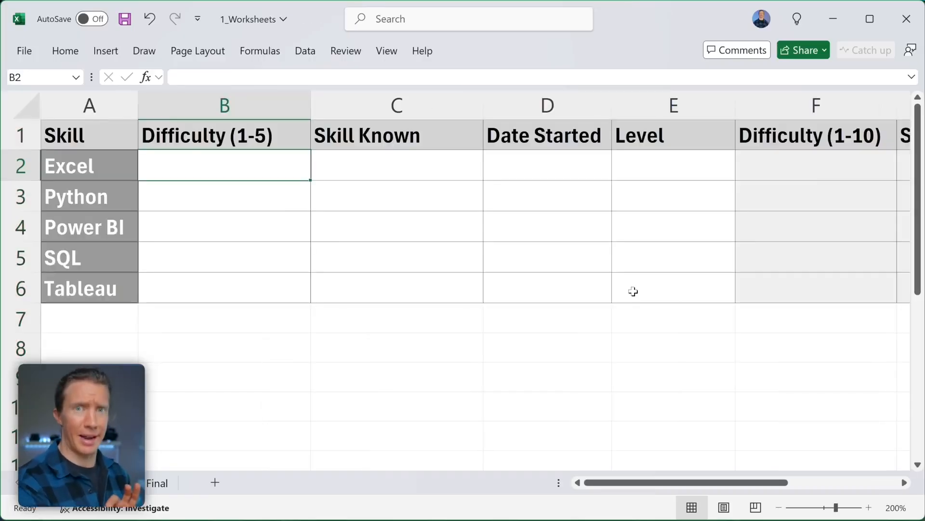
pyautogui.hscroll(5, 436, 275)
pyautogui.hscroll(-5, 437, 275)
pyautogui.hscroll(-1, 436, 275)
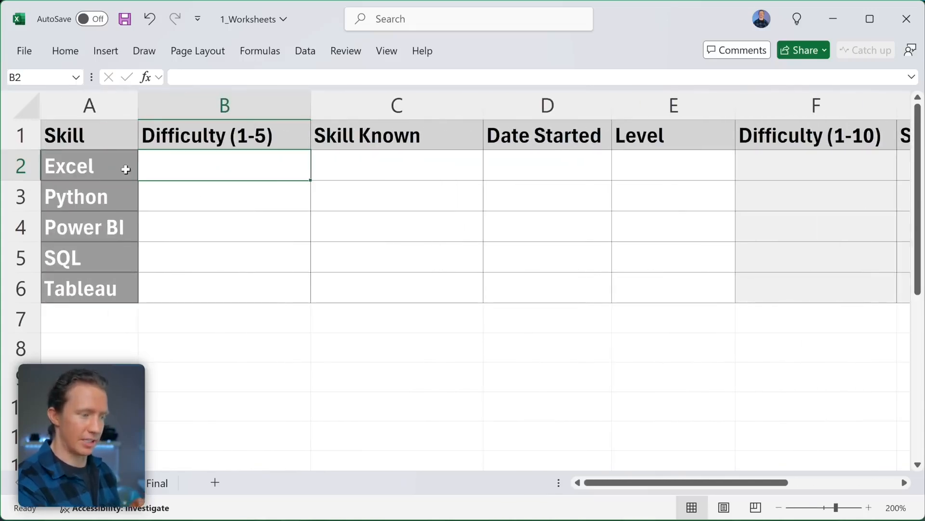
pyautogui.hscroll(1, 108, 192)
pyautogui.hscroll(-1, 106, 231)
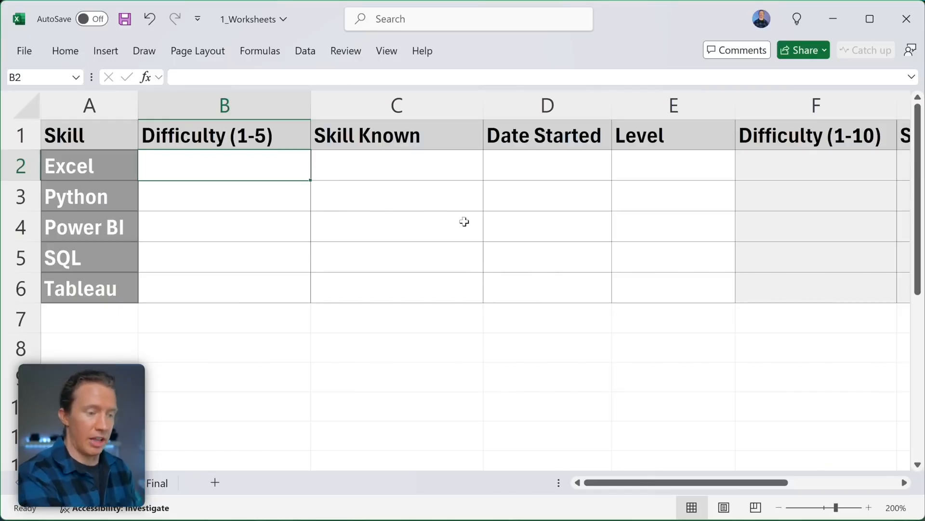
pyautogui.hscroll(3, 465, 221)
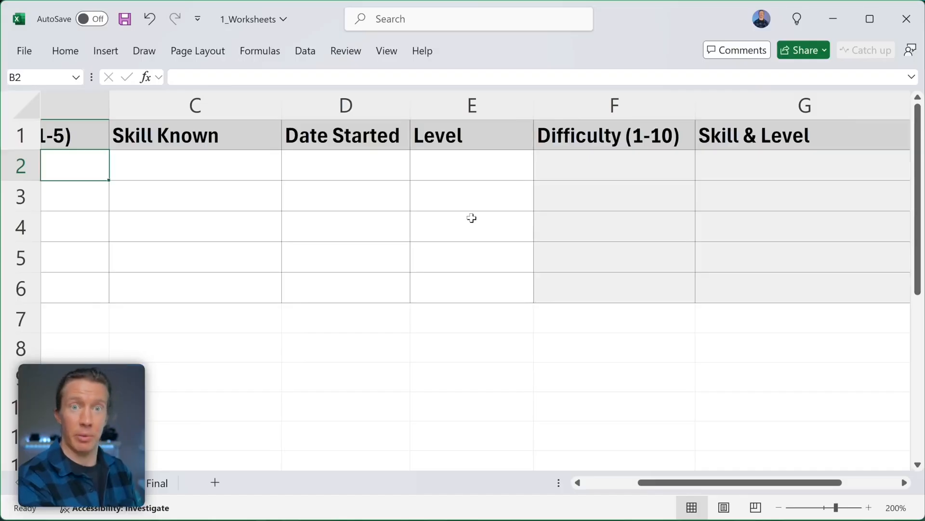
pyautogui.hscroll(-3, 468, 216)
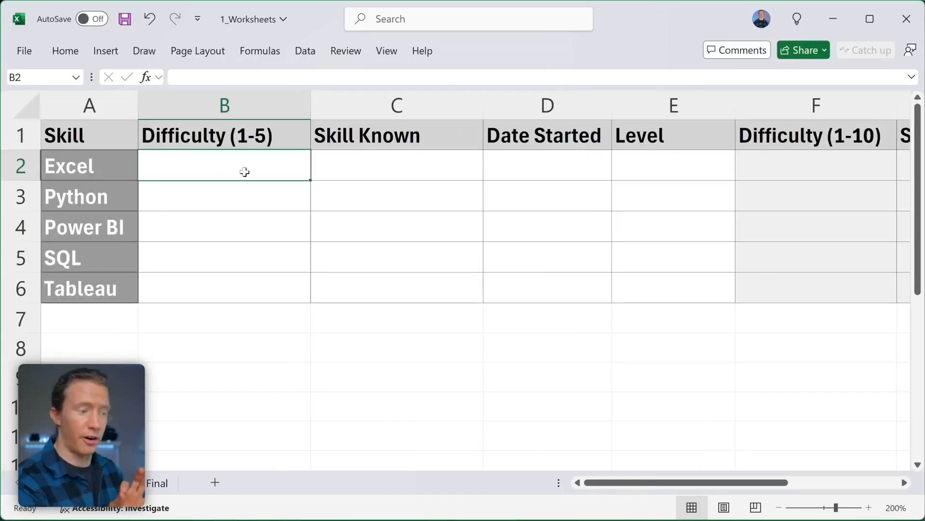
pyautogui.click(226, 167)
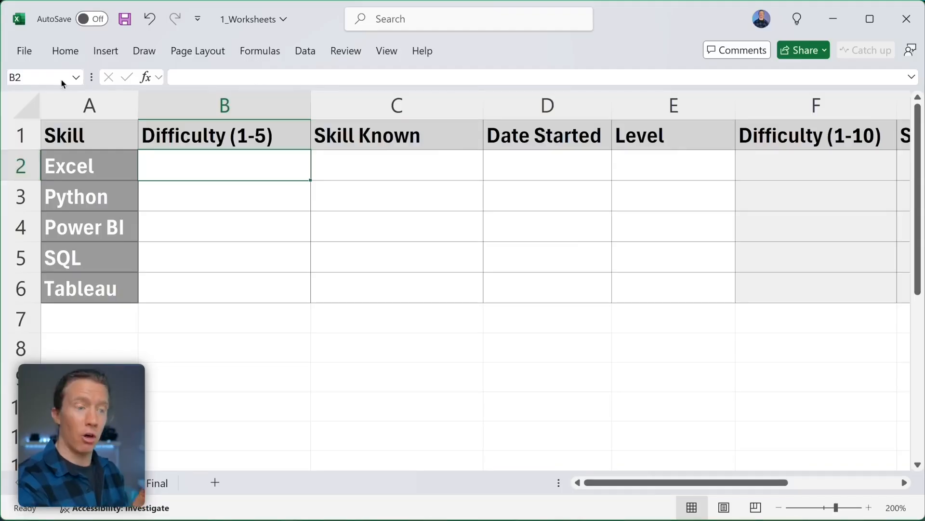
pyautogui.click(192, 78)
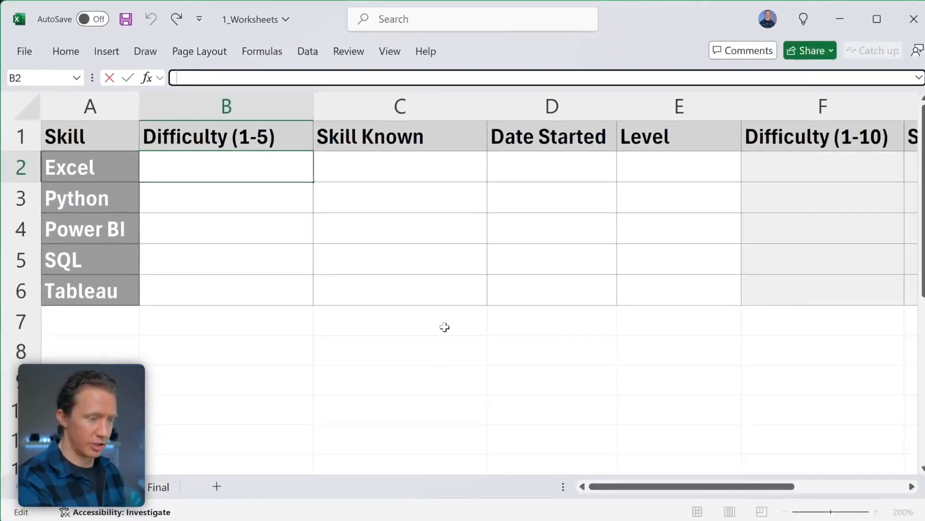
pyautogui.click(694, 511)
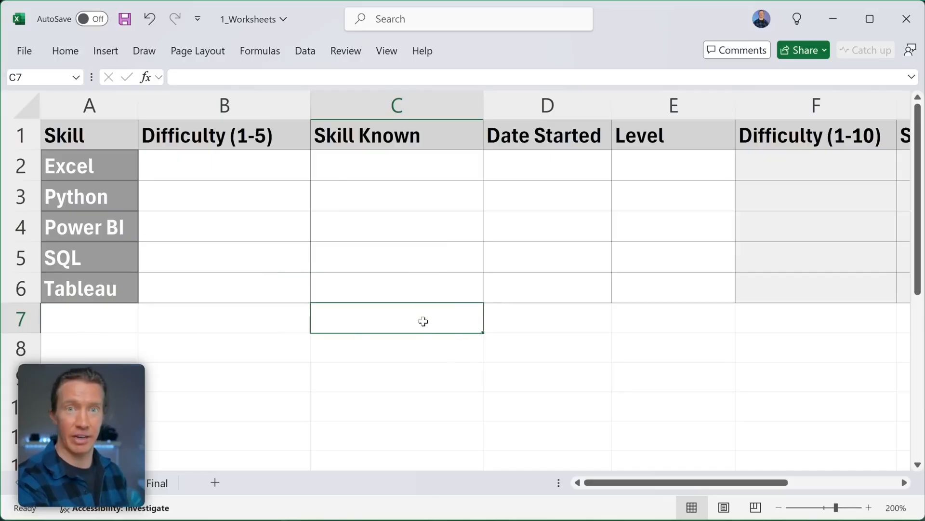
pyautogui.click(232, 167)
# - Enter difficulty 4 for Excel in B2 and 5 for Python in B3
pyautogui.click(232, 167)
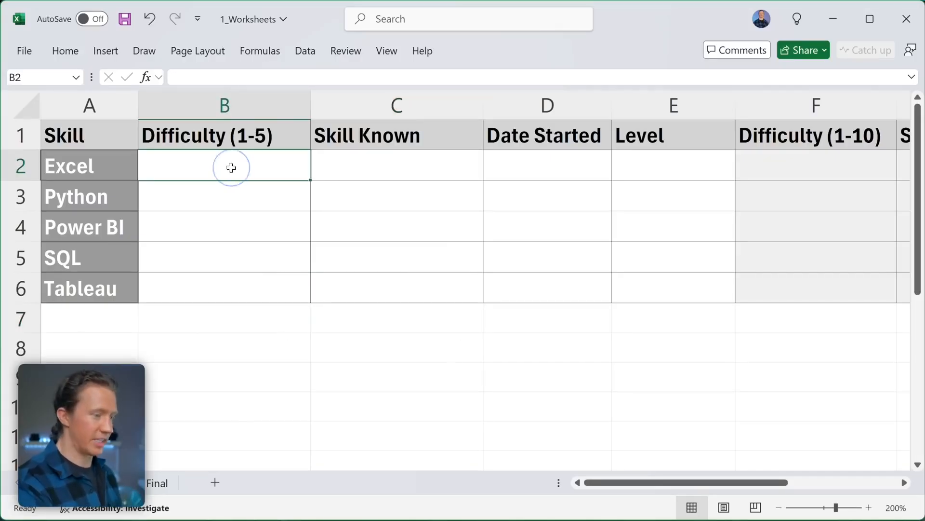
pyautogui.write('4')
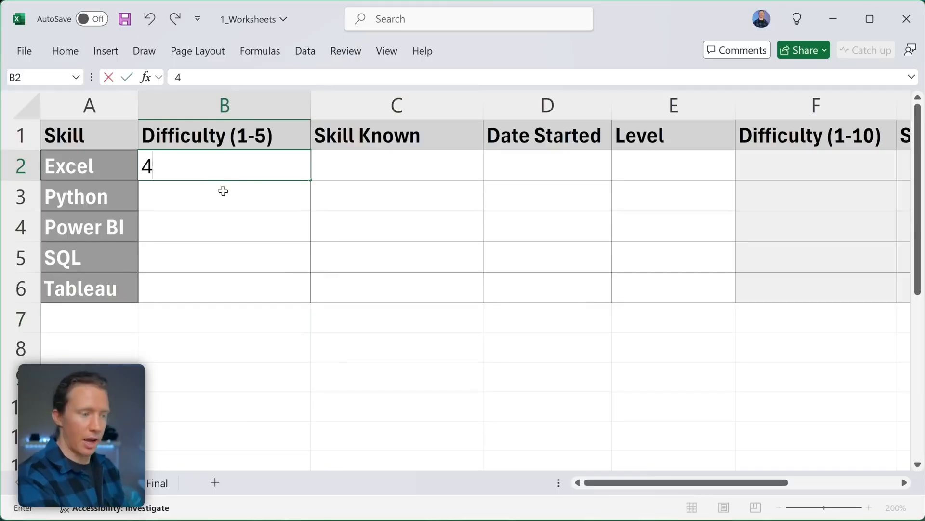
pyautogui.click(200, 195)
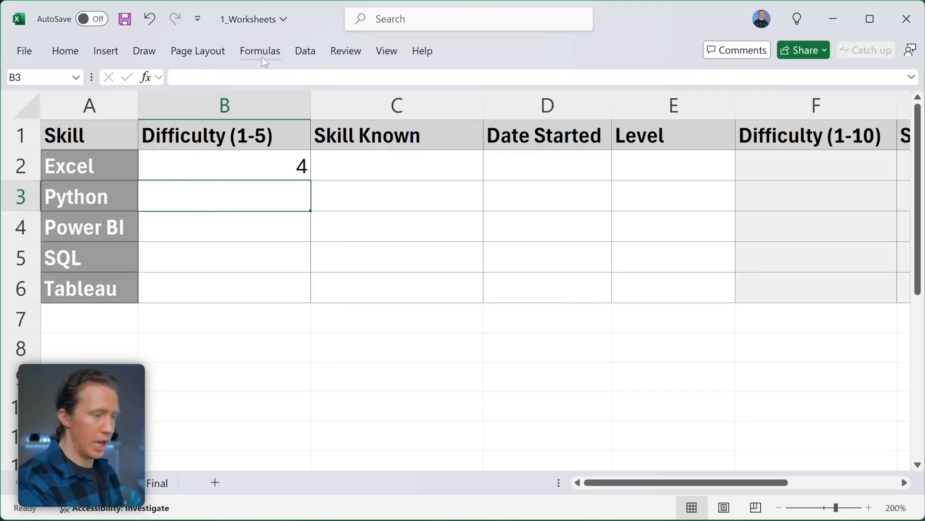
pyautogui.click(229, 77)
pyautogui.write('5')
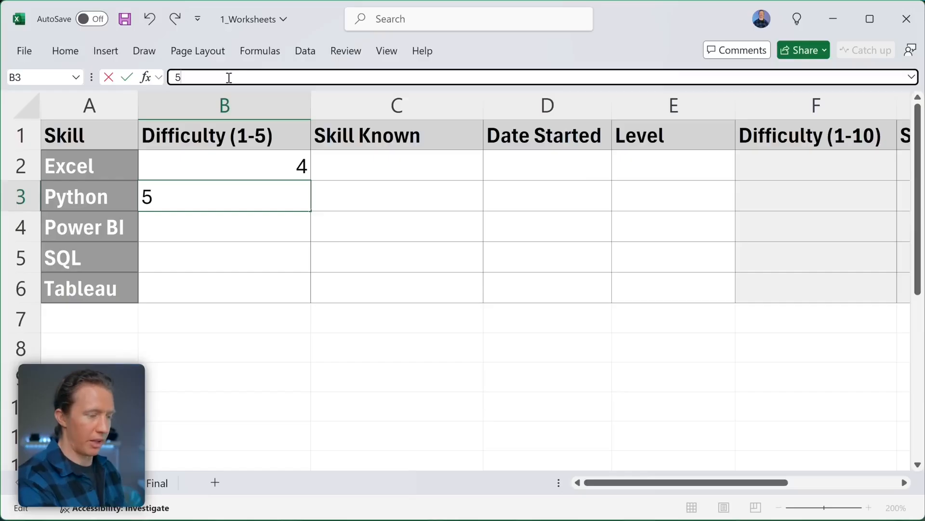
pyautogui.press('Return')
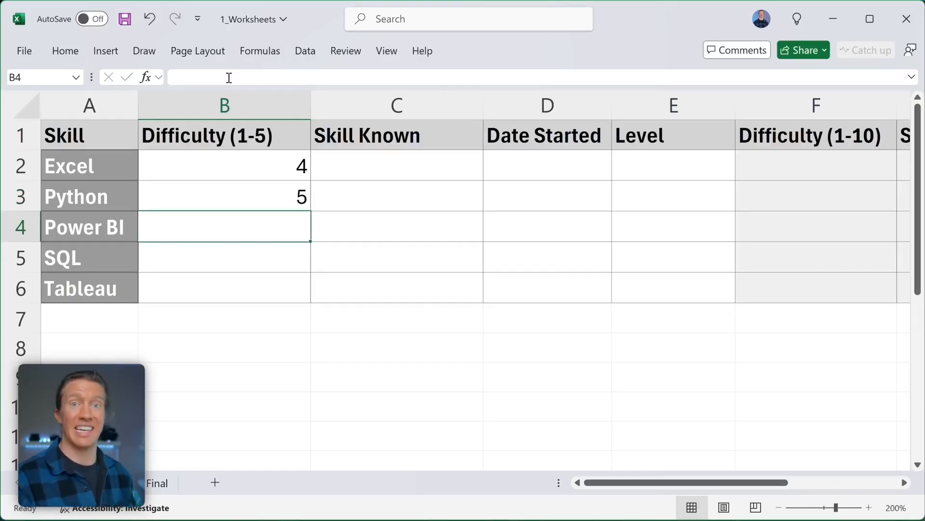
# - Enter difficulty 3 for Power BI, SQL and Tableau in B4 to B6
pyautogui.write('3')
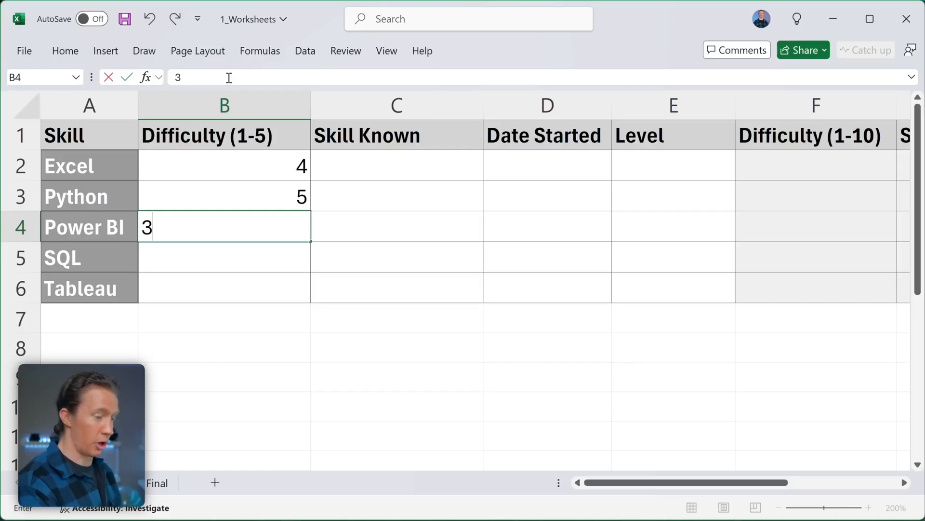
pyautogui.press('Return')
pyautogui.write('3')
pyautogui.press('Return')
pyautogui.write('3')
pyautogui.press('Return')
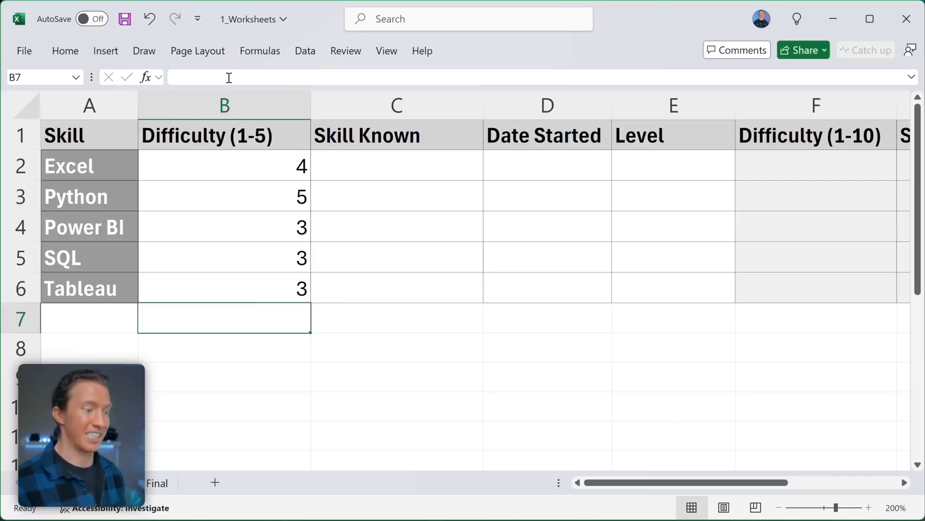
pyautogui.click(269, 166)
pyautogui.click(276, 290)
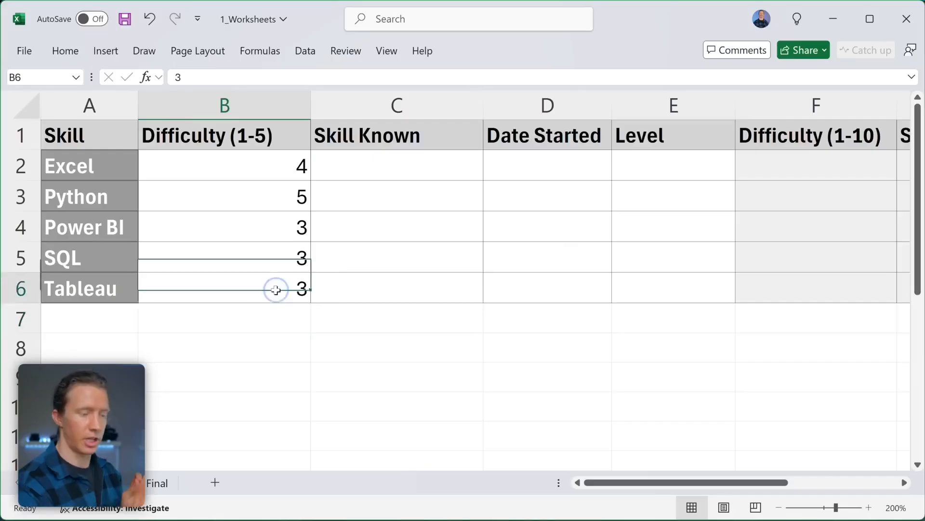
pyautogui.click(410, 167)
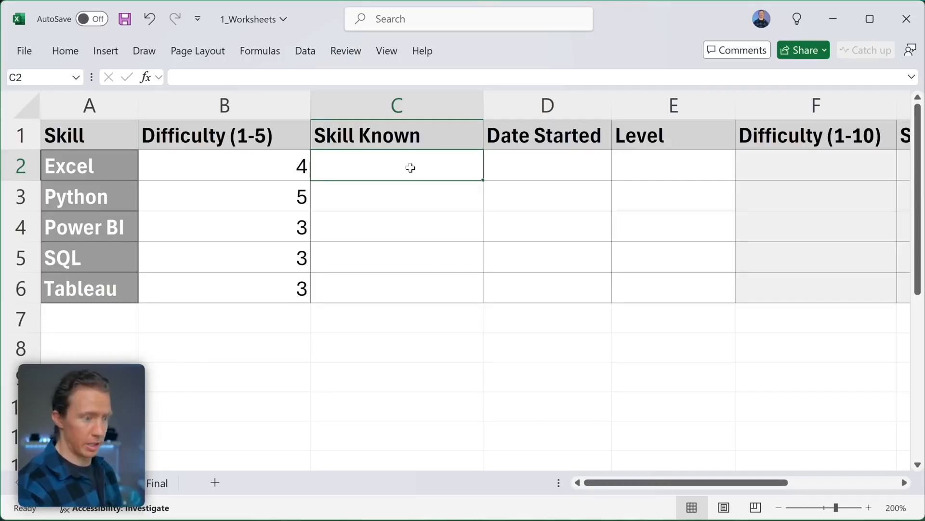
# - Change C2 from TRUE to FALSE and fill FALSE down through C6
pyautogui.write('True')
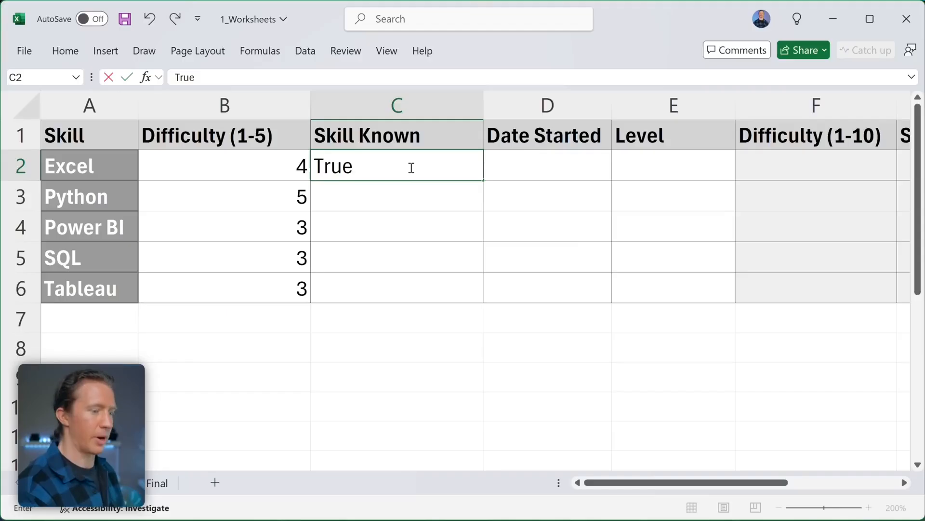
pyautogui.press('Return')
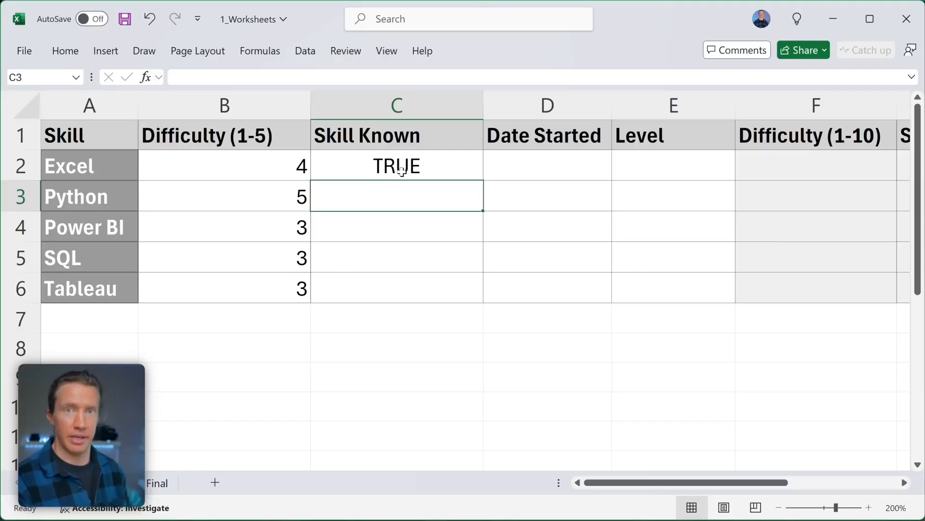
pyautogui.click(401, 170)
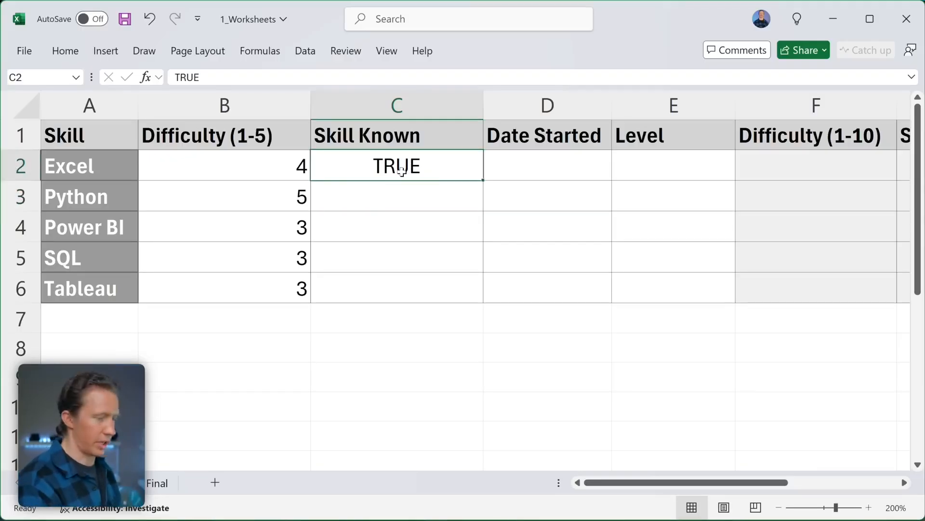
pyautogui.write('False')
pyautogui.press('Return')
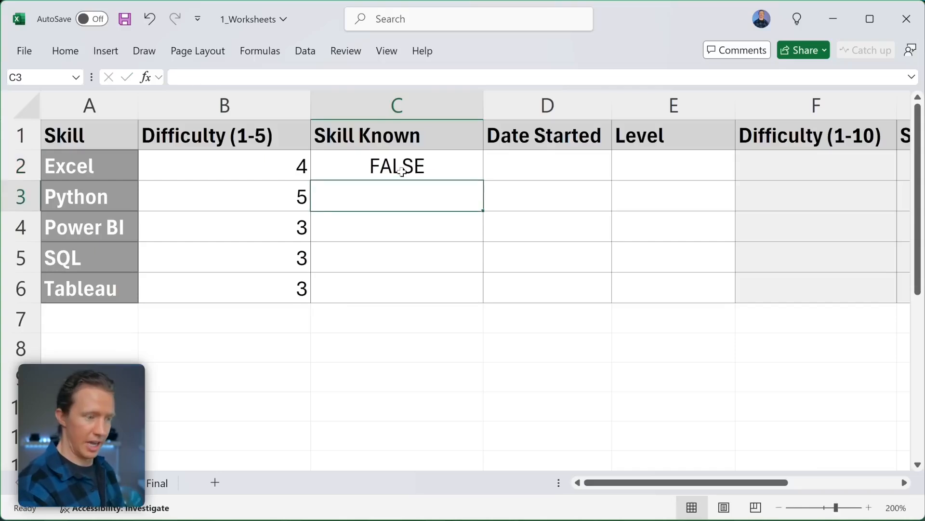
pyautogui.click(402, 170)
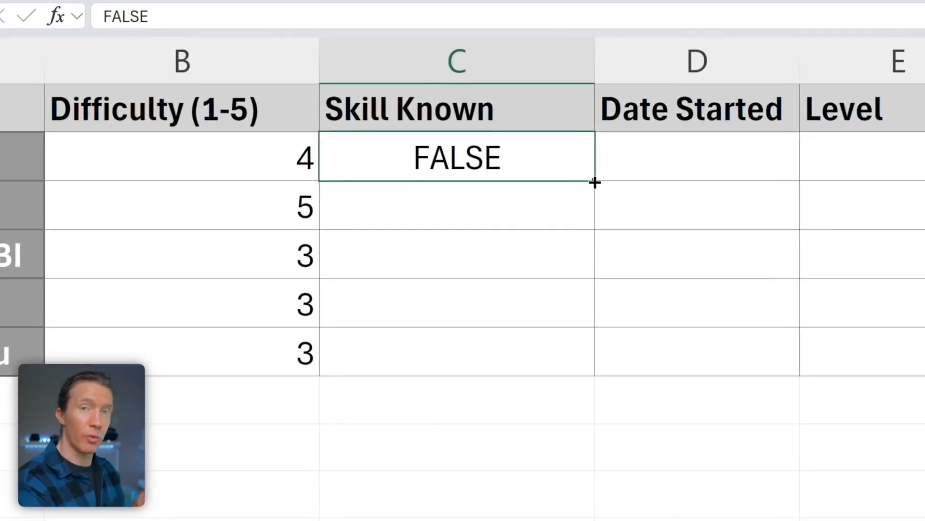
pyautogui.moveTo(595, 183); pyautogui.dragTo(591, 362)
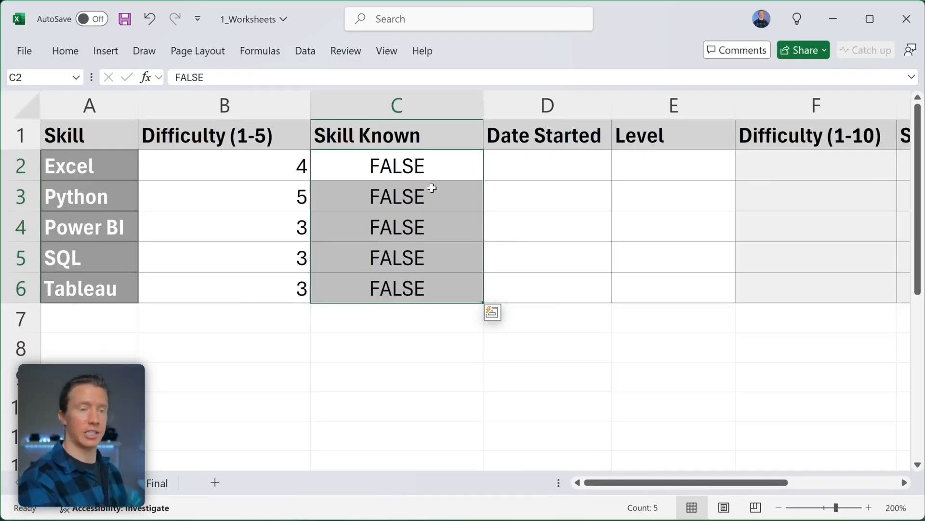
# - Type a name in B8 and repeat it down to B11
pyautogui.click(253, 350)
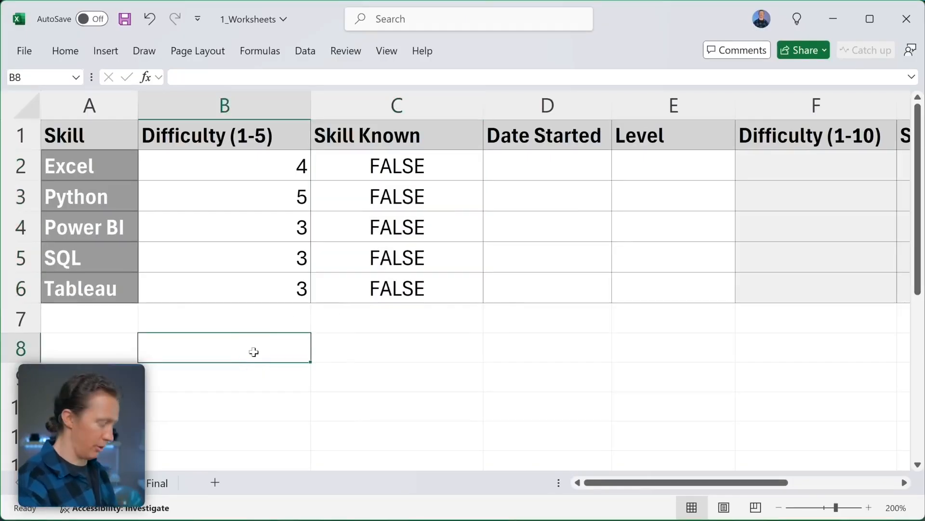
pyautogui.write('Luke')
pyautogui.press('Return')
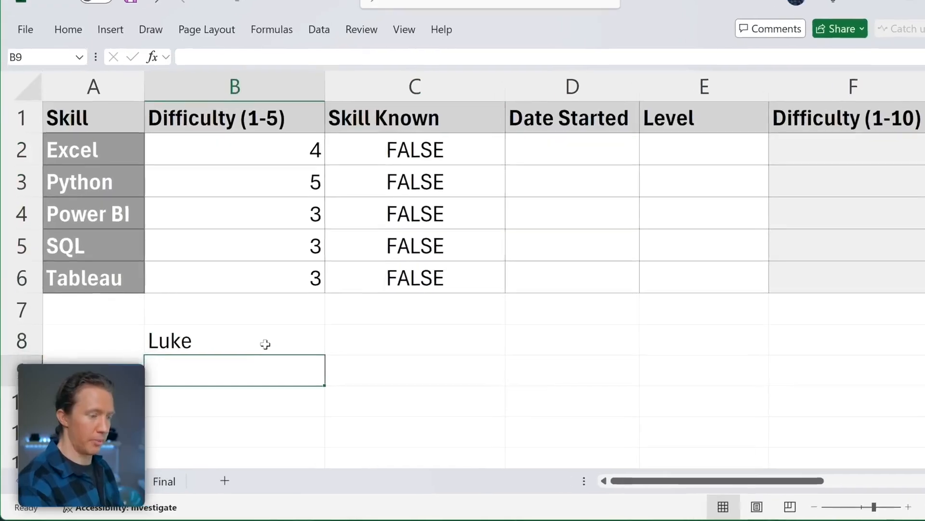
pyautogui.click(268, 351)
pyautogui.moveTo(474, 268); pyautogui.dragTo(471, 392)
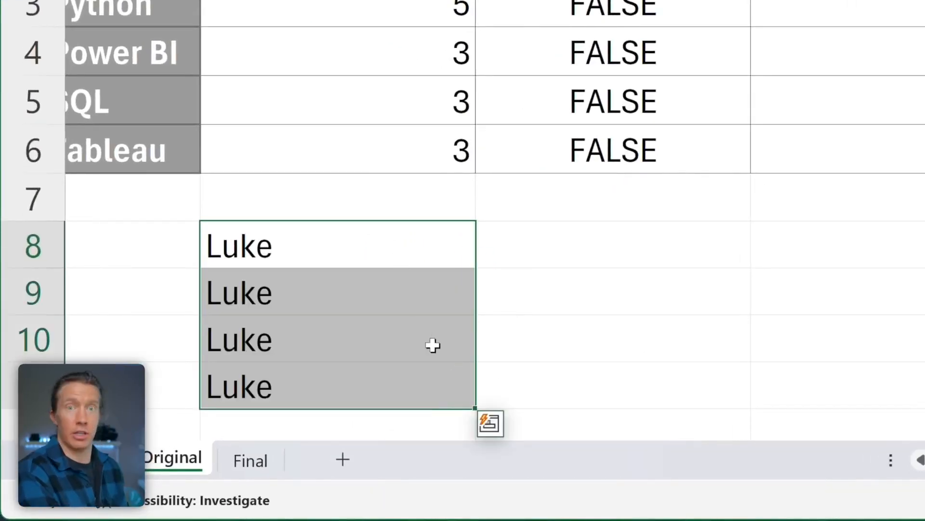
# - Start a 1, 2 series in C8:C9 and extend it through C11 as 1-4
pyautogui.click(645, 251)
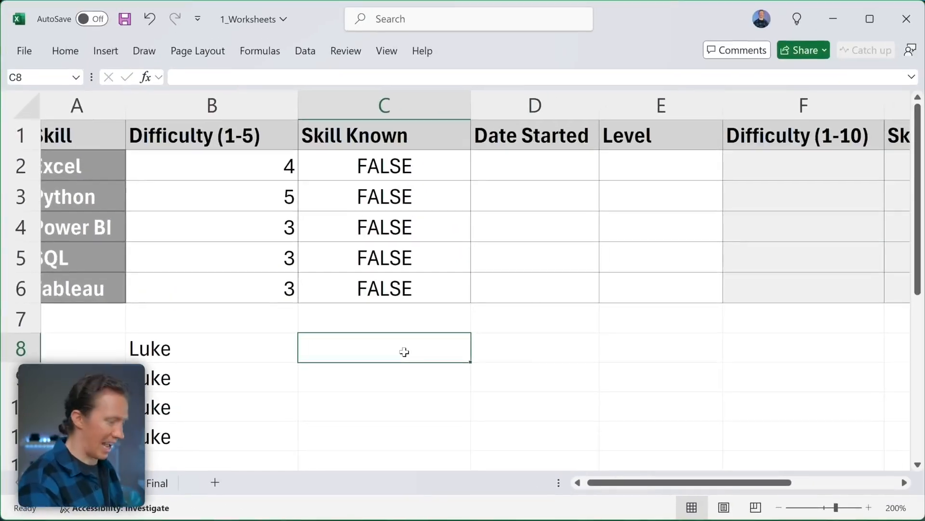
pyautogui.write('1')
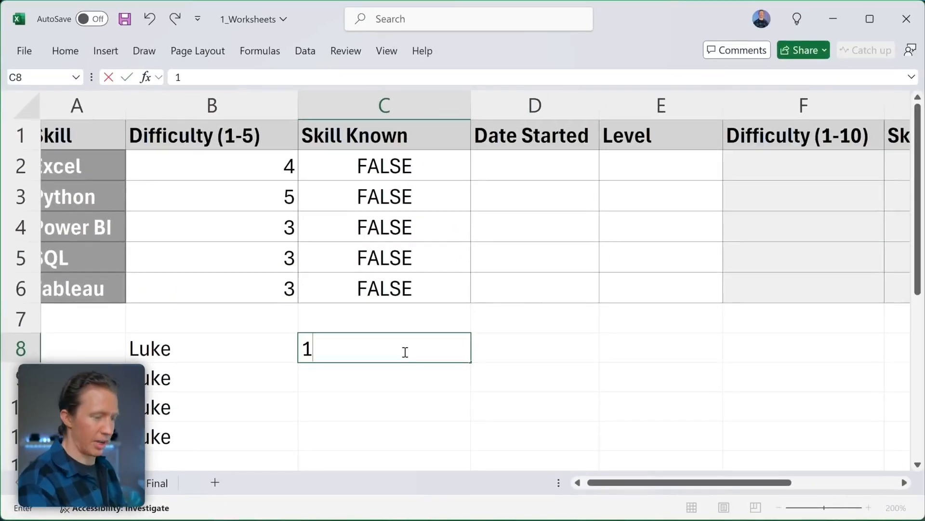
pyautogui.press('Return')
pyautogui.write('2')
pyautogui.press('Return')
pyautogui.moveTo(425, 355); pyautogui.dragTo(430, 373)
pyautogui.moveTo(472, 399); pyautogui.dragTo(470, 440)
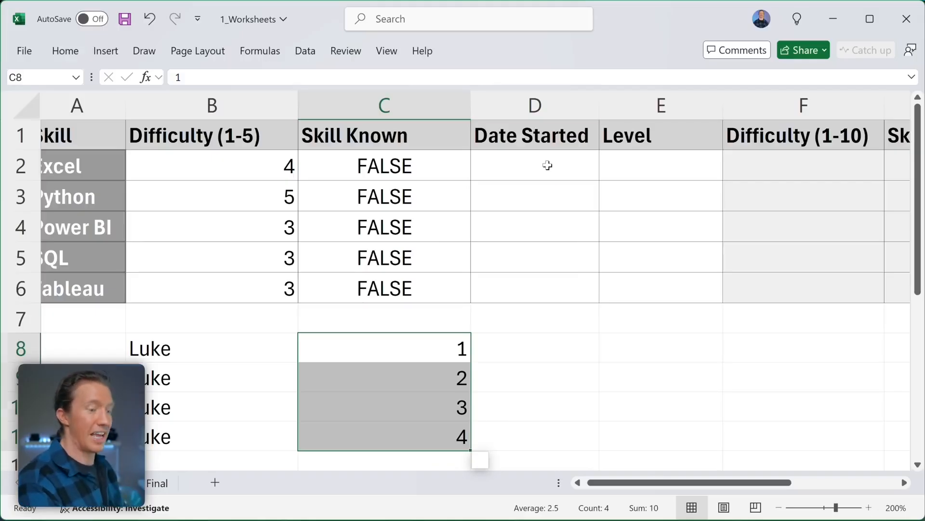
pyautogui.click(548, 165)
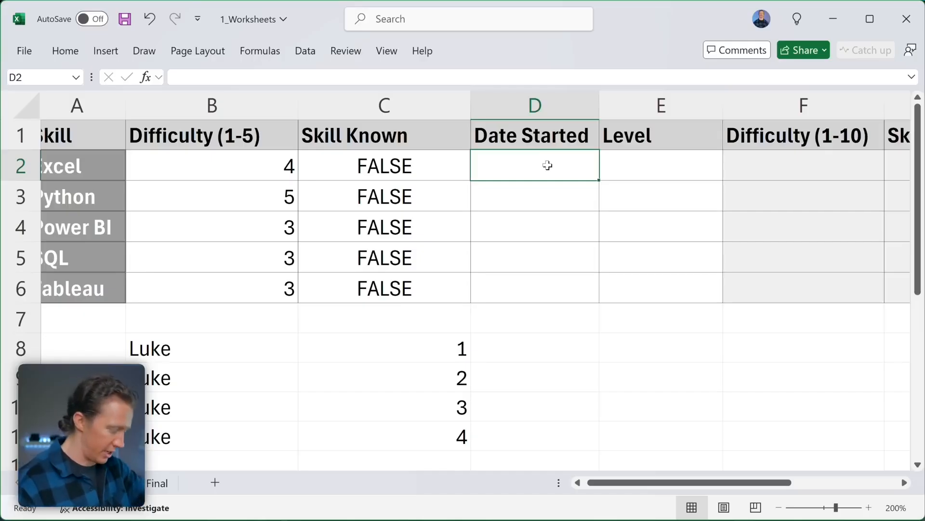
# - Enter 8-27-2024 in D2 and fill consecutive dates down to D6
pyautogui.write('8-2')
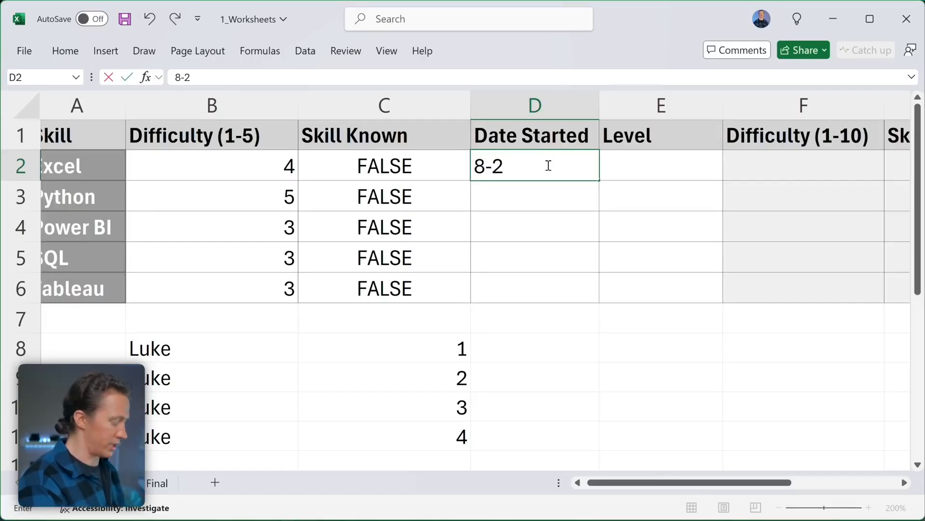
pyautogui.write('7-2024')
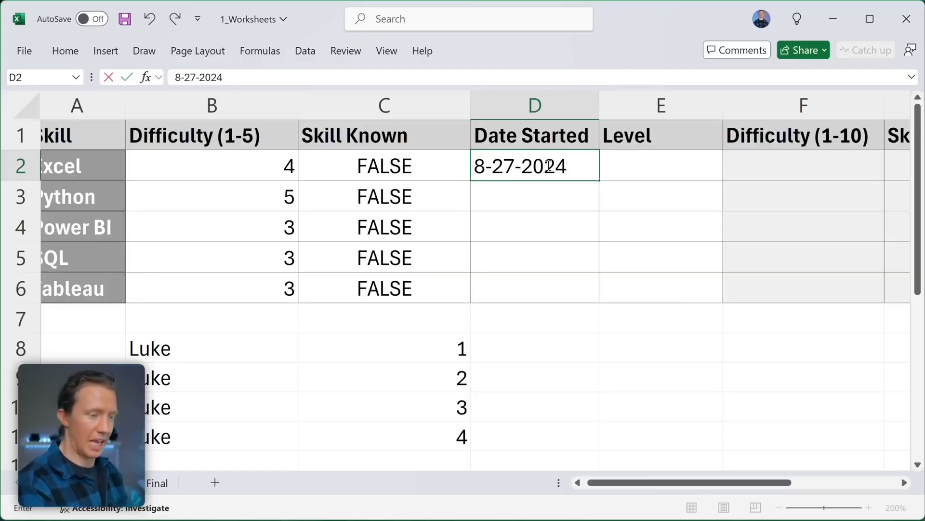
pyautogui.press('Return')
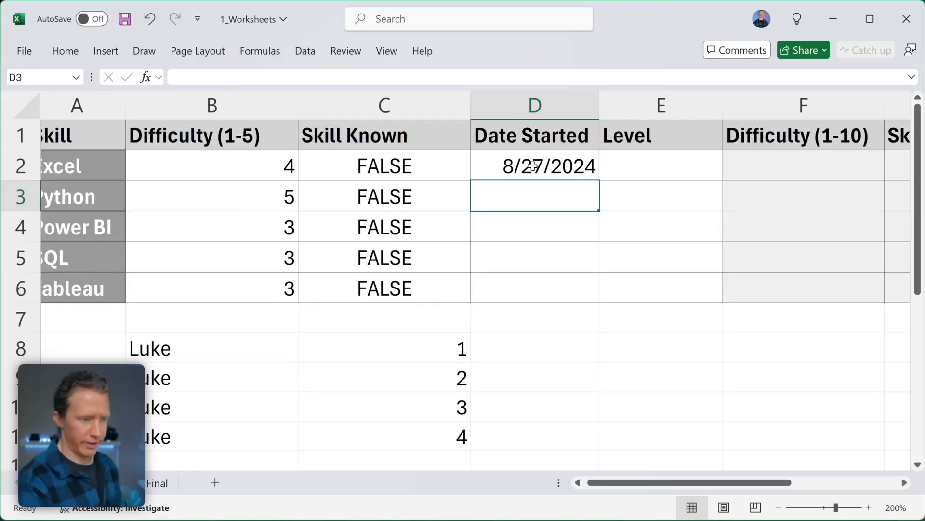
pyautogui.click(533, 167)
pyautogui.moveTo(599, 180); pyautogui.dragTo(594, 291)
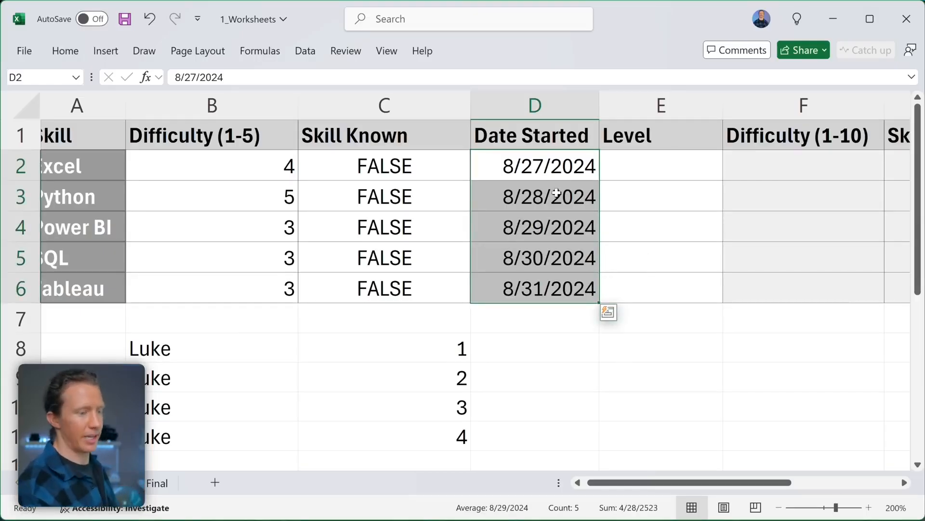
# - Check the filled dates in D3 to D6 and pin the Home ribbon open
pyautogui.click(561, 174)
pyautogui.click(554, 195)
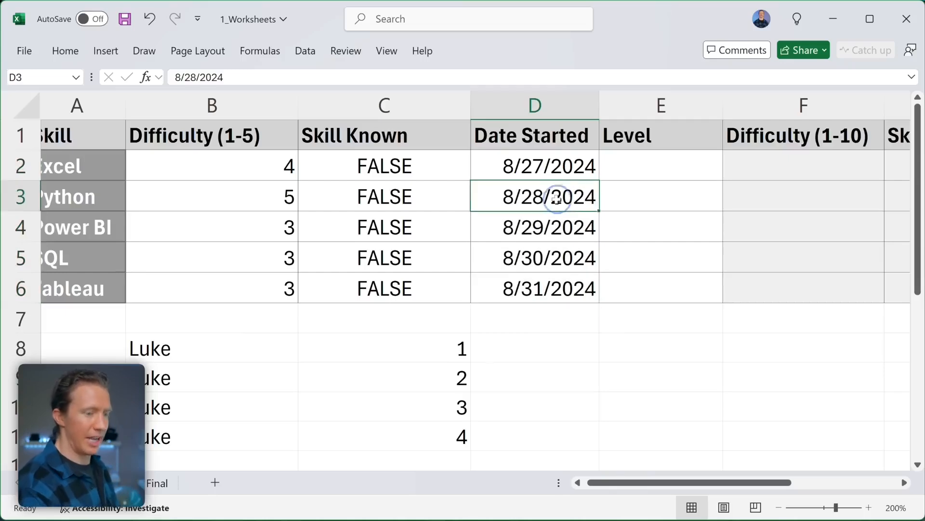
pyautogui.click(548, 224)
pyautogui.click(553, 255)
pyautogui.click(552, 286)
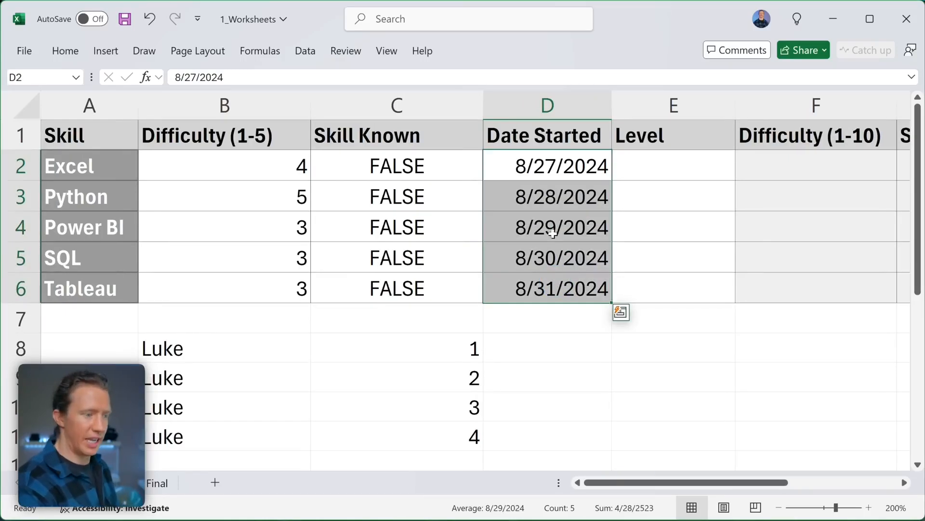
pyautogui.doubleClick(66, 50)
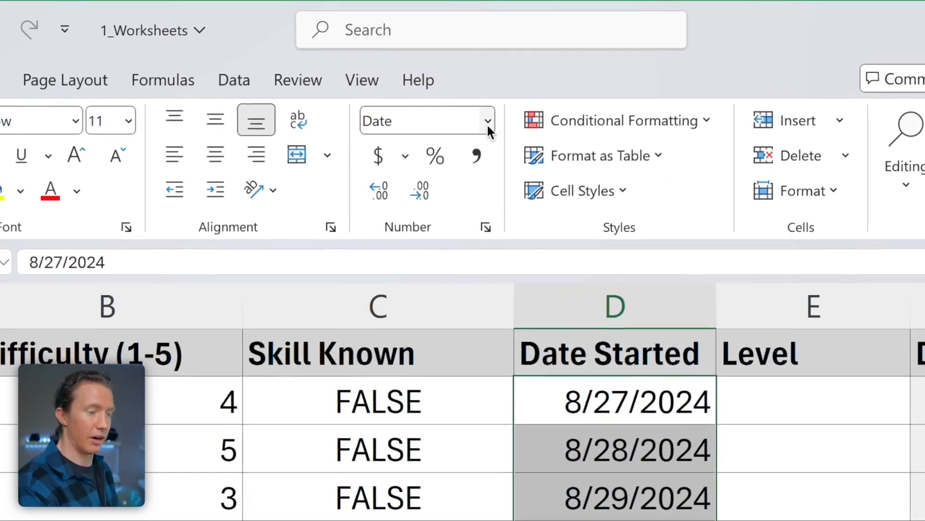
# - Try Long Date on the start dates, then switch them to the 3/14/2012 short date format
pyautogui.click(488, 124)
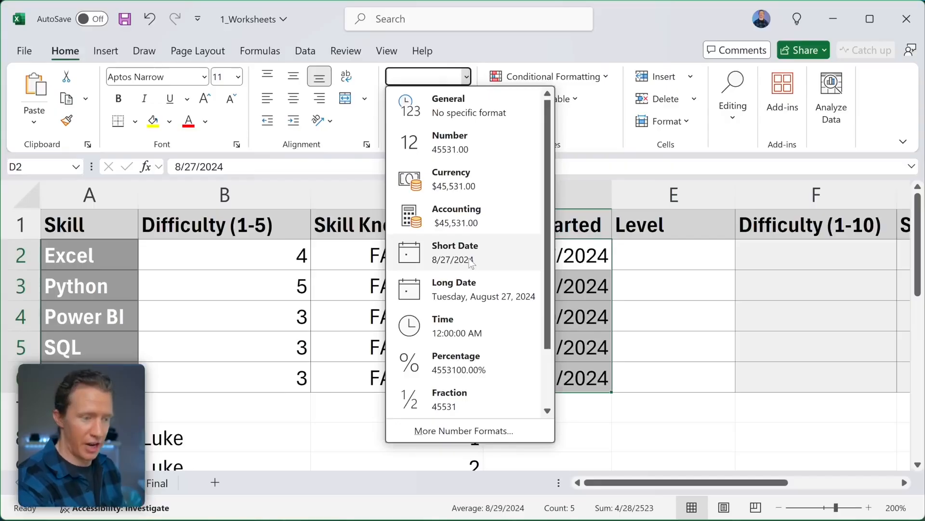
pyautogui.click(475, 289)
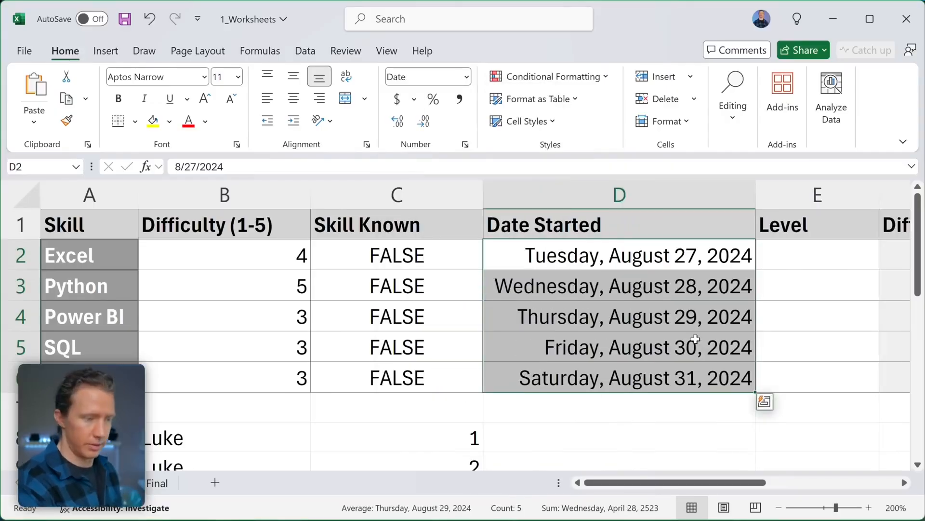
pyautogui.click(468, 76)
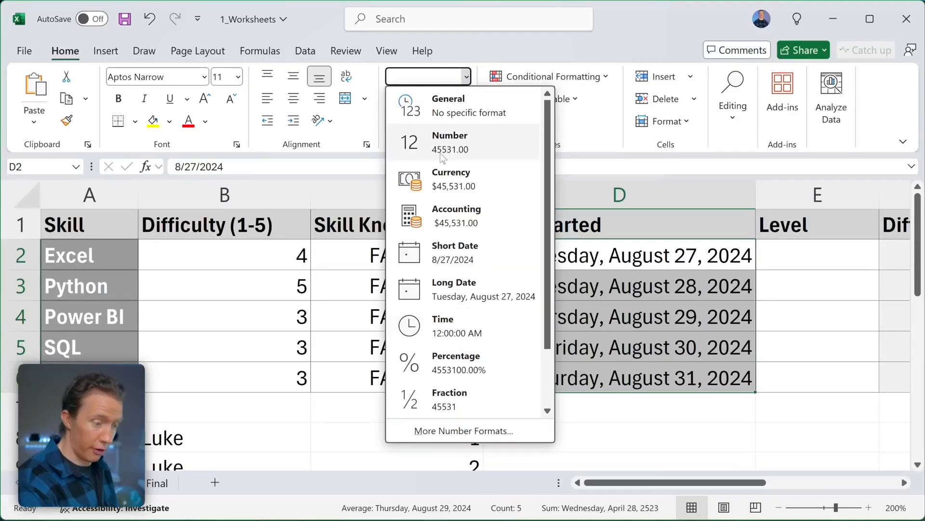
pyautogui.click(448, 430)
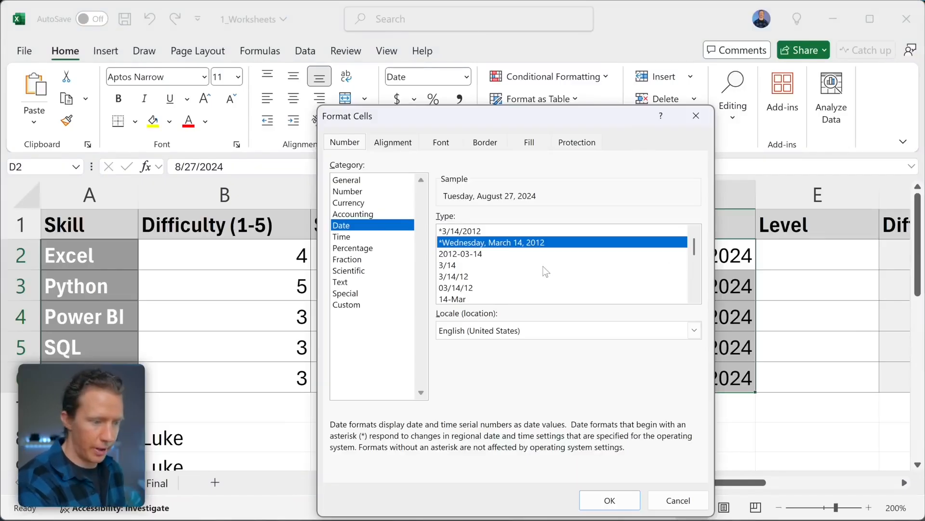
pyautogui.click(466, 232)
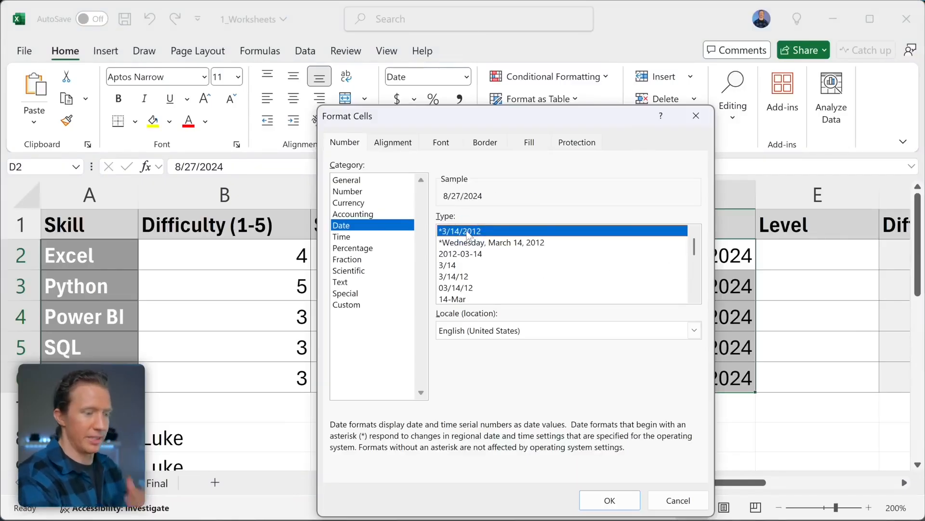
pyautogui.click(613, 500)
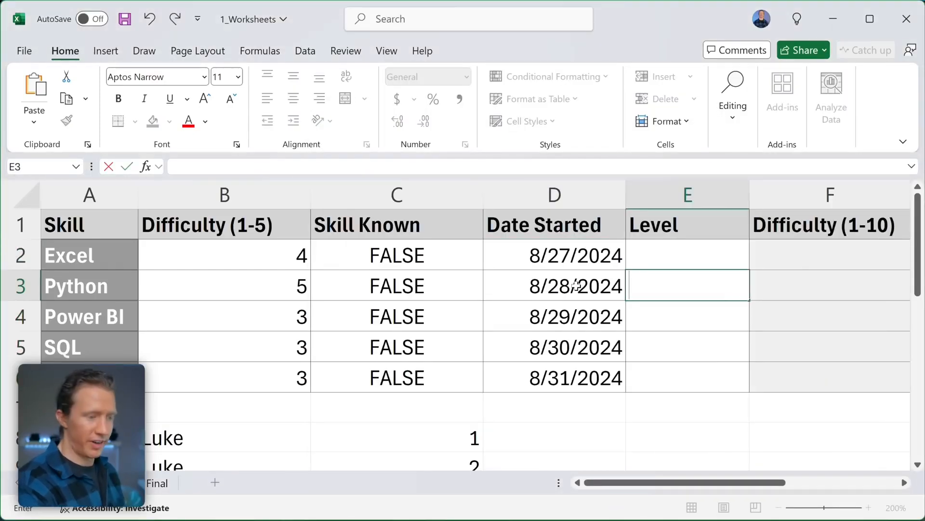
# - Clear the start dates in D3:D6 and the sample values in A8:C11
pyautogui.moveTo(576, 285); pyautogui.dragTo(576, 373)
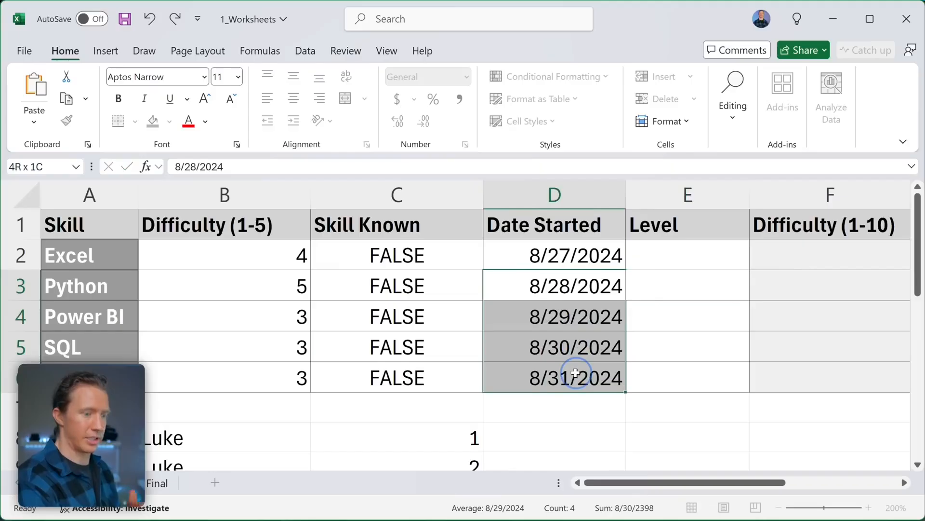
pyautogui.moveTo(576, 372); pyautogui.dragTo(576, 373)
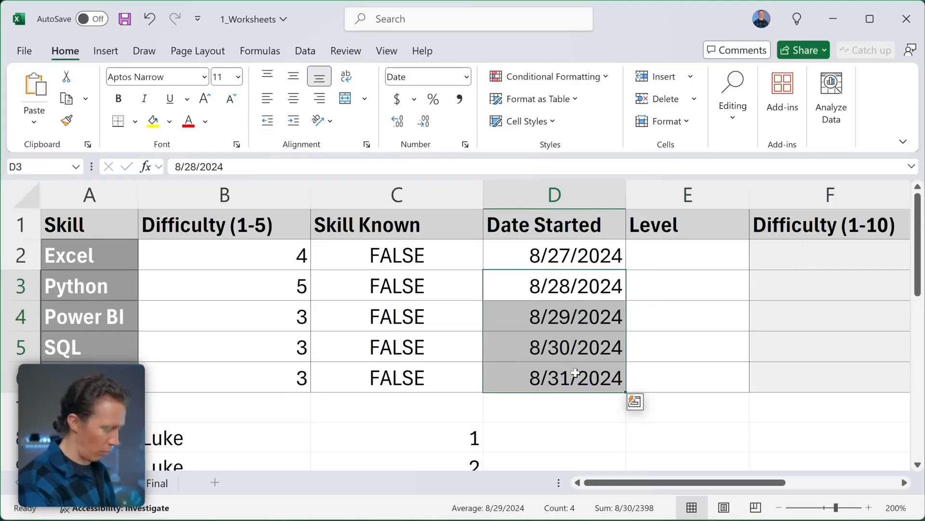
pyautogui.press('BackSpace')
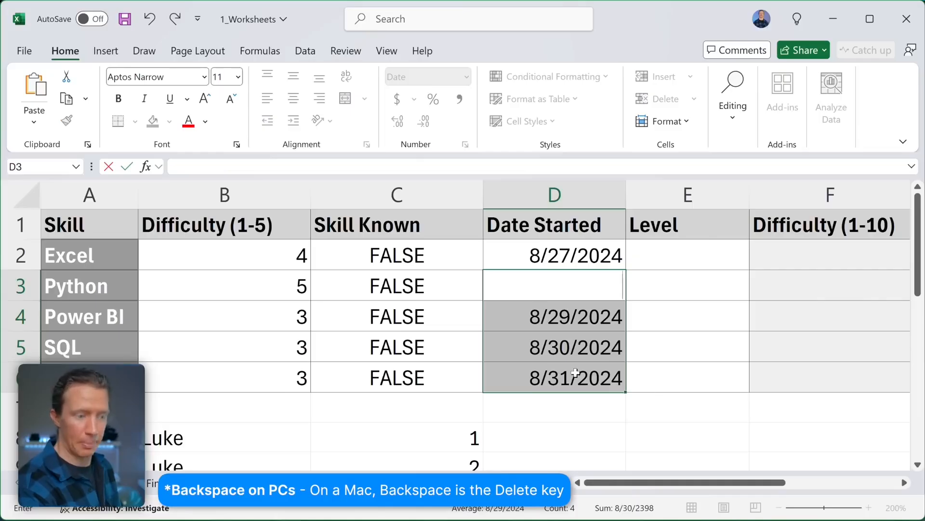
pyautogui.click(582, 409)
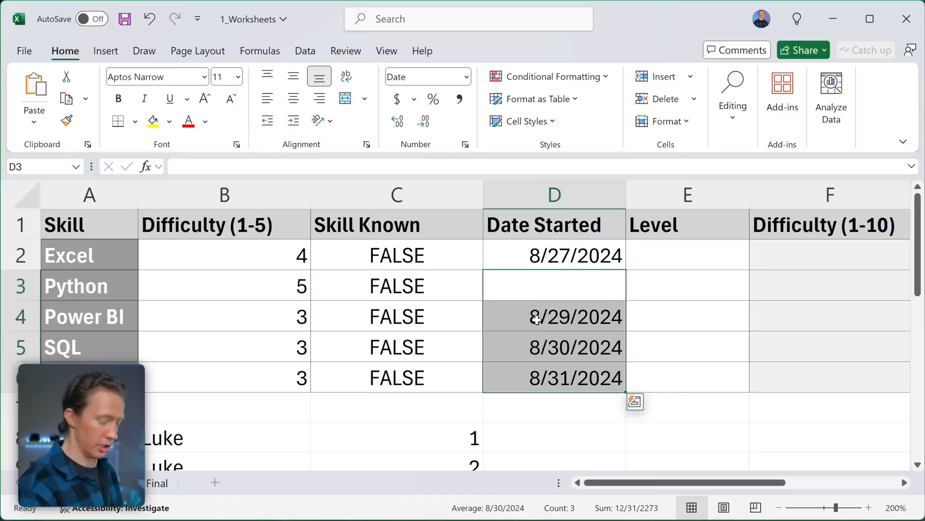
pyautogui.press('Delete')
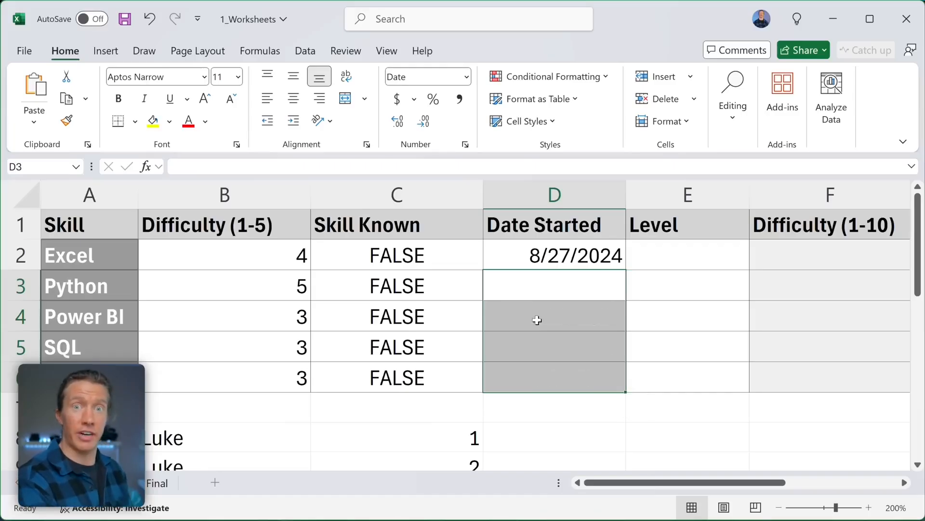
pyautogui.moveTo(386, 418); pyautogui.dragTo(55, 331)
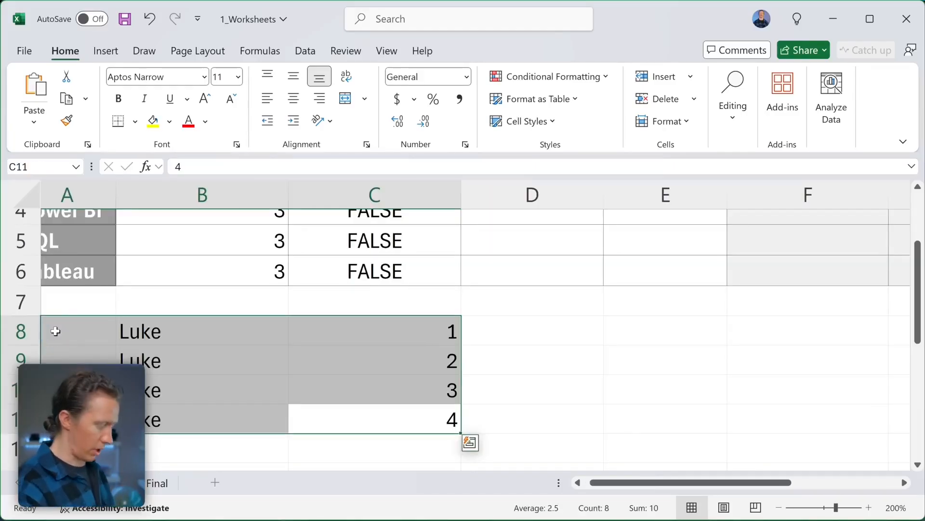
pyautogui.press('Delete')
pyautogui.hscroll(-1, 227, 337)
pyautogui.scroll(1, 236, 341)
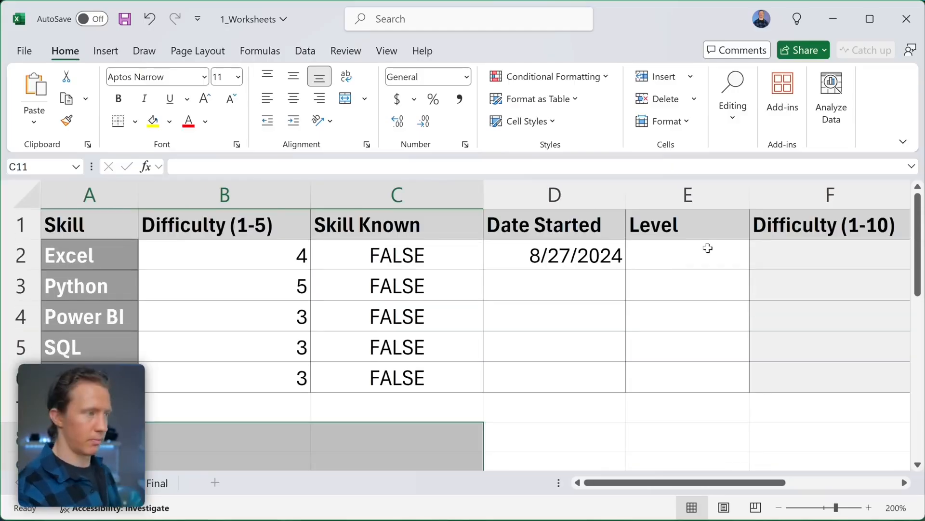
# - Enter Level Beginner in E2 and Advanced in E3, then review the row's cells
pyautogui.click(695, 255)
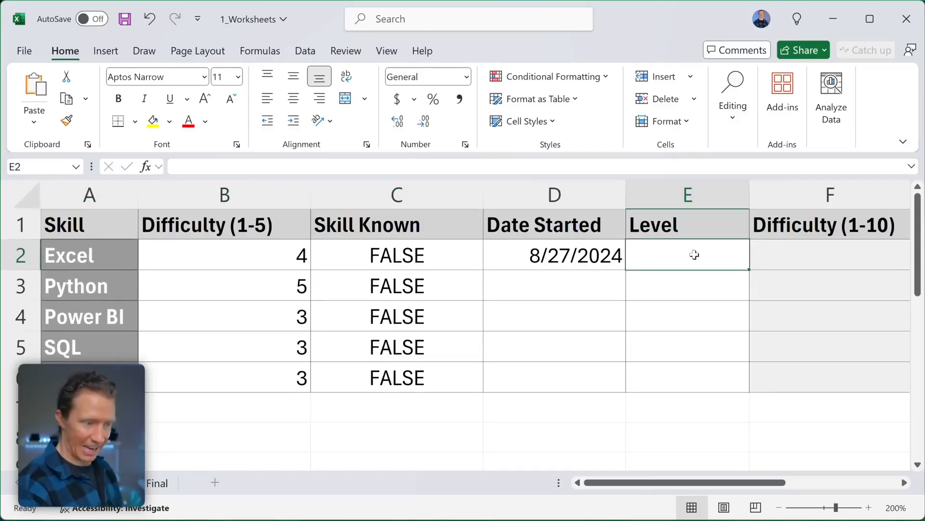
pyautogui.write('Be')
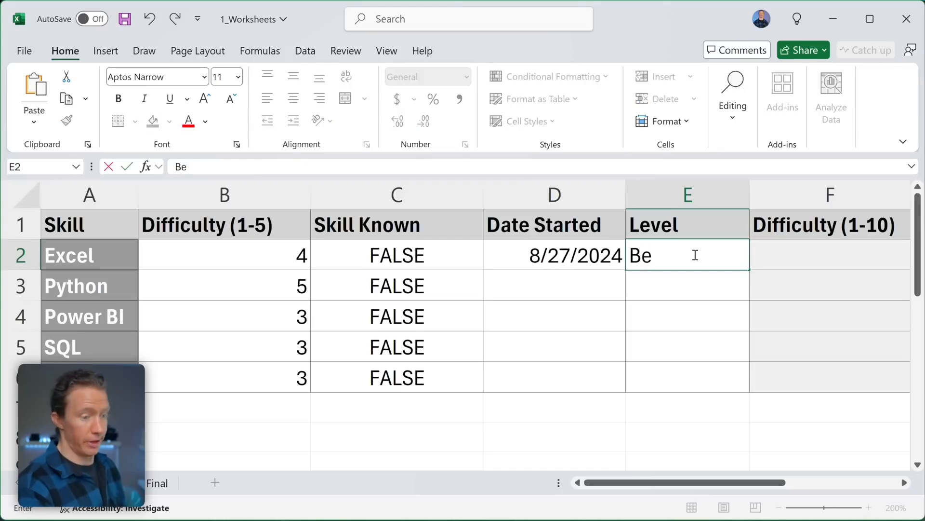
pyautogui.write('ginner')
pyautogui.press('Return')
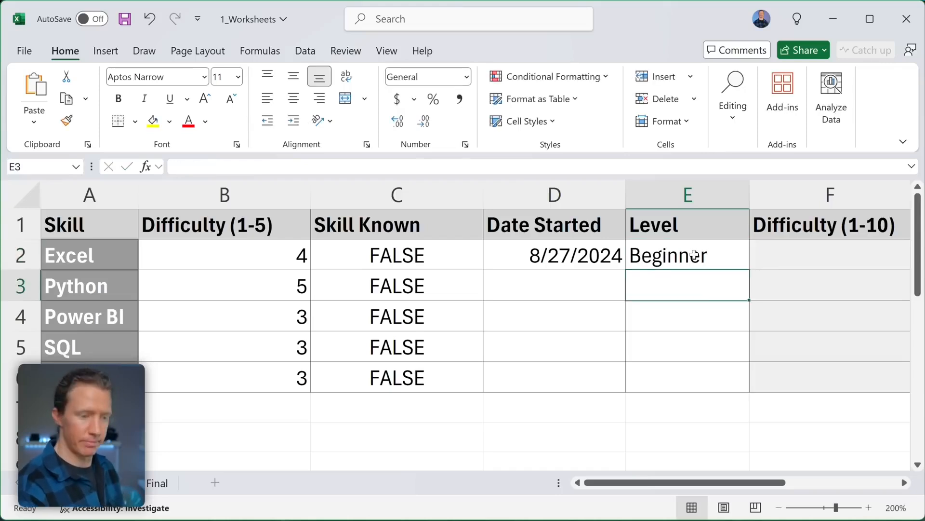
pyautogui.write('Advanced')
pyautogui.press('Return')
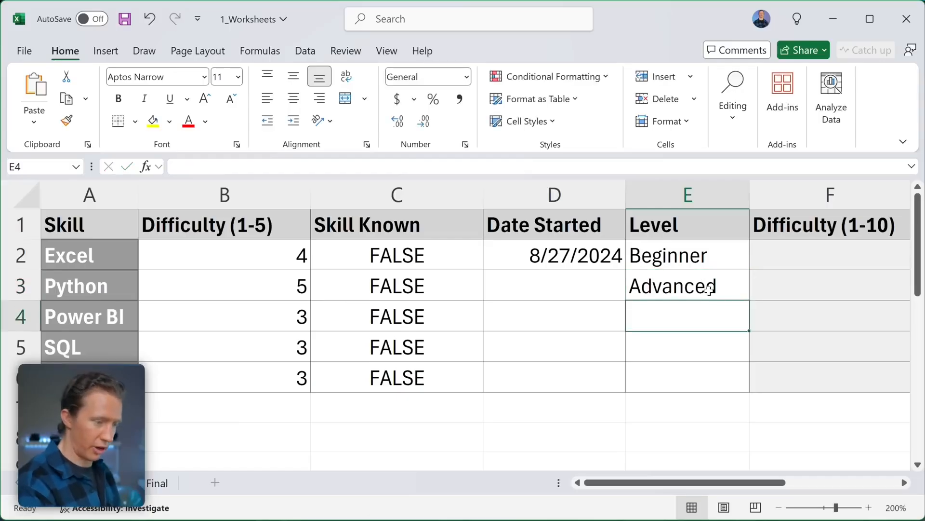
pyautogui.write('Advanced')
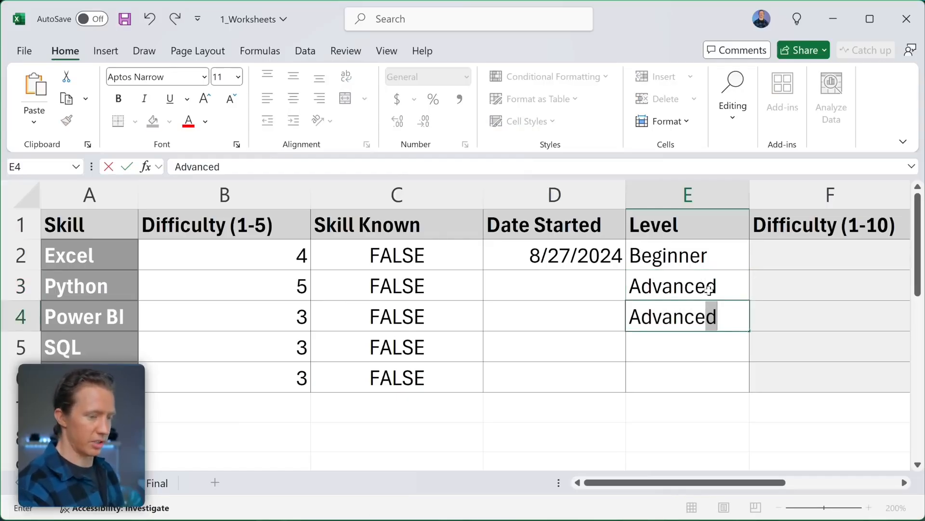
pyautogui.moveTo(750, 331); pyautogui.dragTo(752, 398)
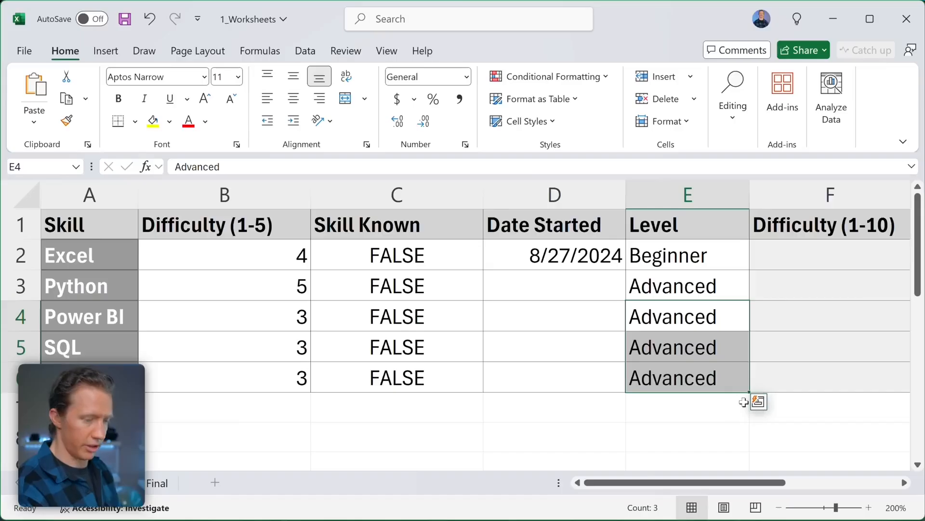
pyautogui.click(682, 286)
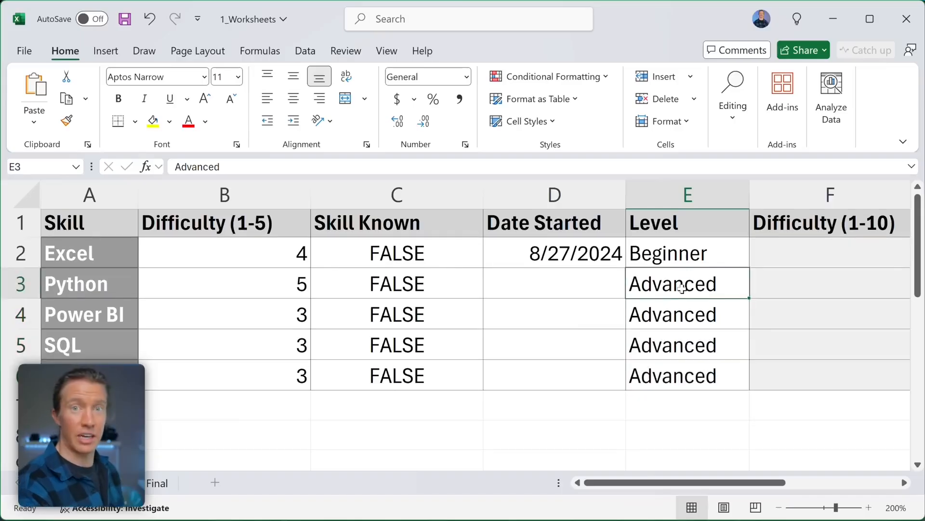
pyautogui.click(562, 257)
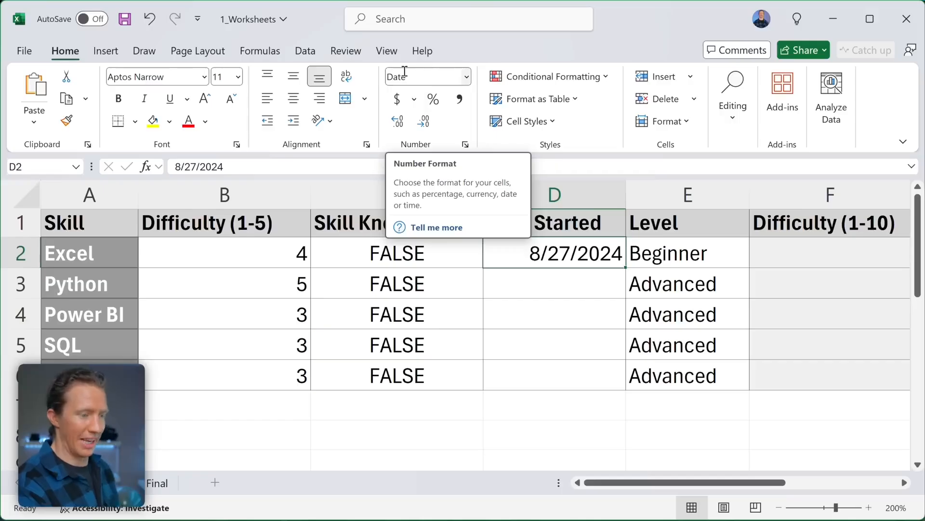
pyautogui.click(668, 256)
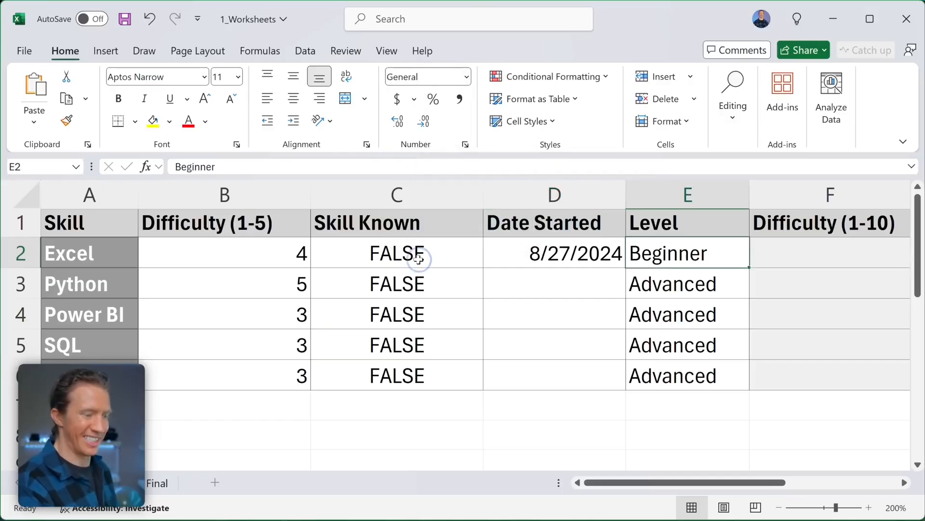
pyautogui.click(419, 256)
pyautogui.click(289, 259)
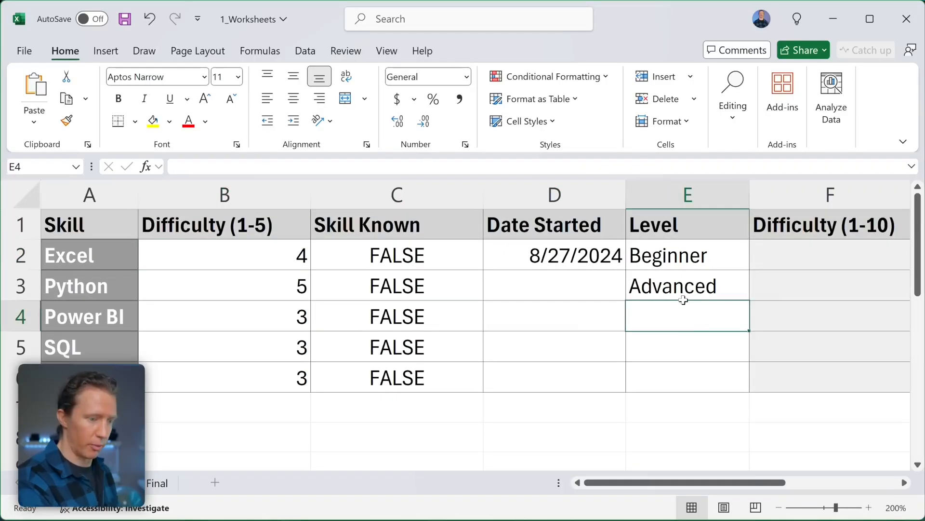
# - Copy Excel's Beginner level from E2 and paste it into E4 for Power BI
pyautogui.click(723, 256)
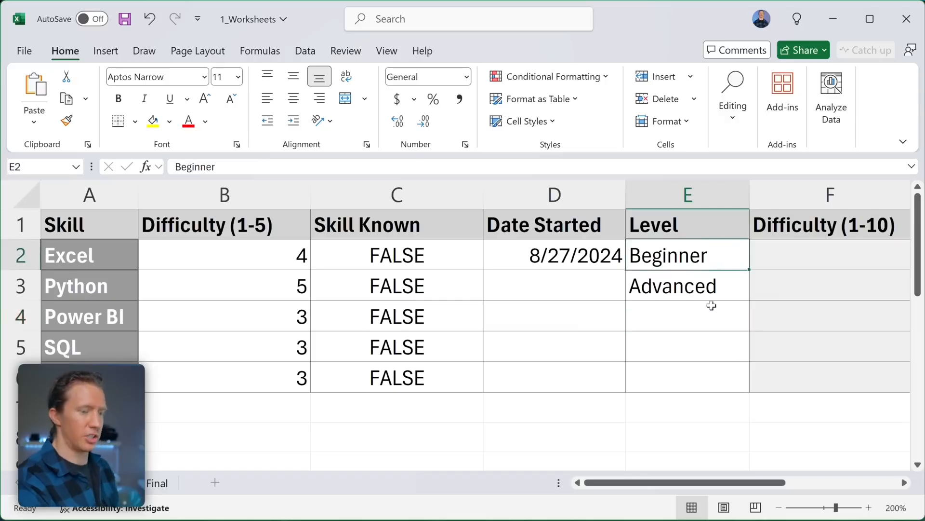
pyautogui.rightClick(721, 262)
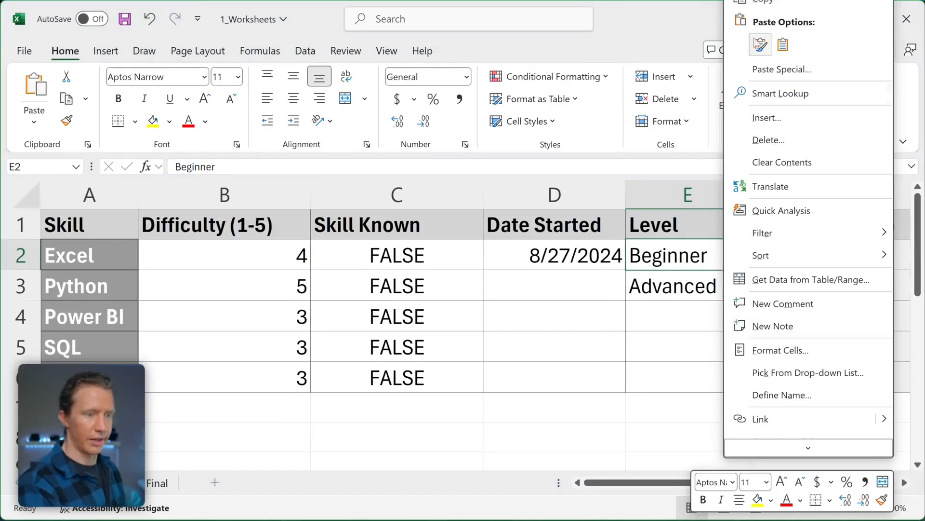
pyautogui.click(678, 264)
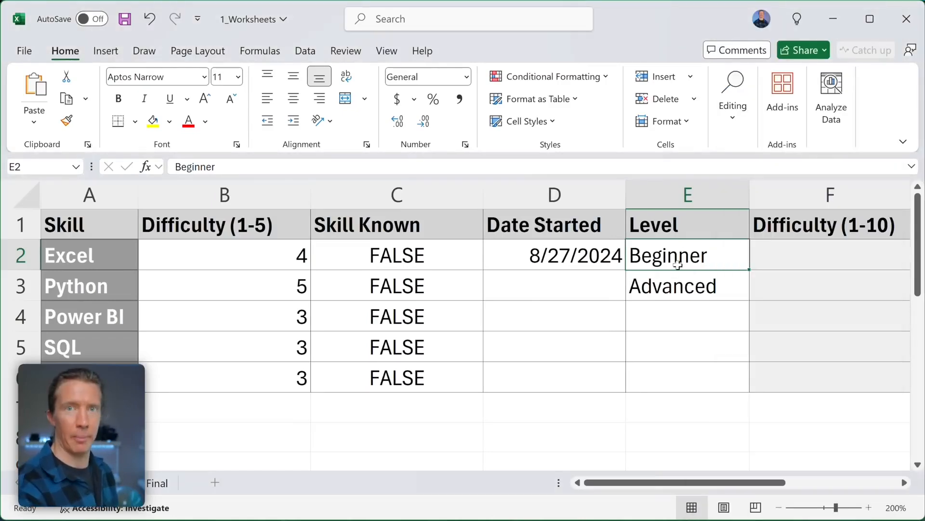
pyautogui.hscroll(1, 682, 256)
pyautogui.hscroll(-1, 707, 257)
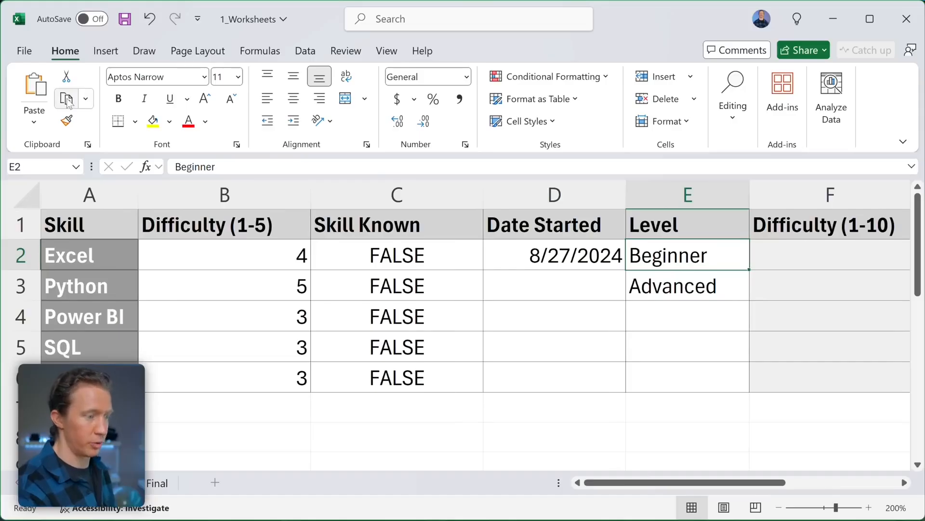
pyautogui.click(68, 76)
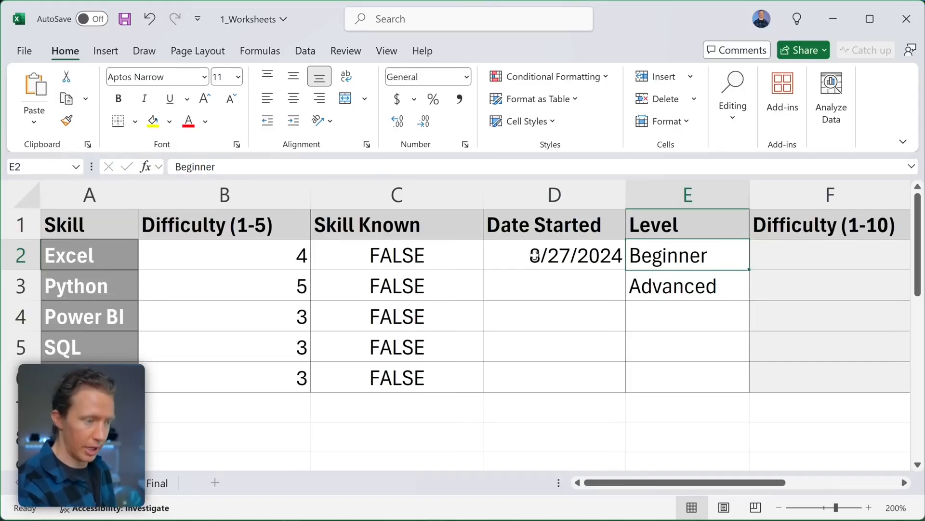
pyautogui.hscroll(1, 681, 261)
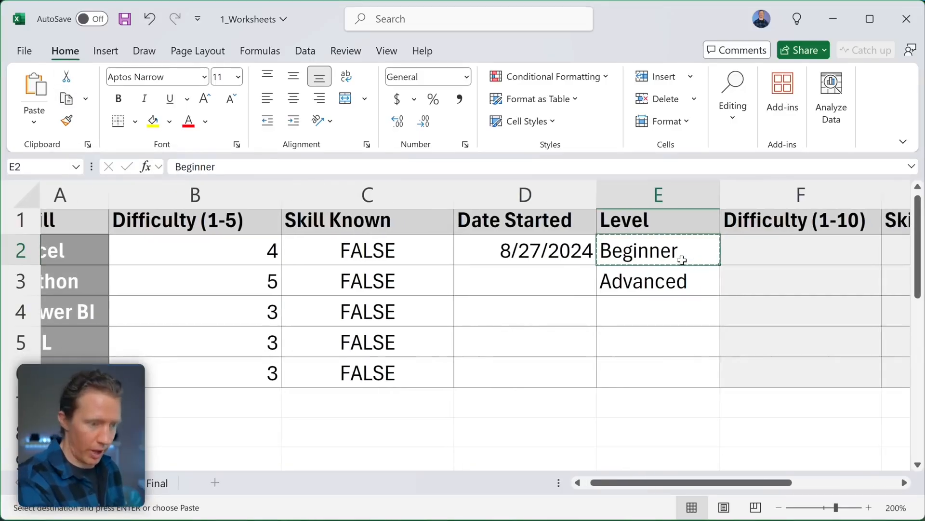
pyautogui.hscroll(-1, 697, 270)
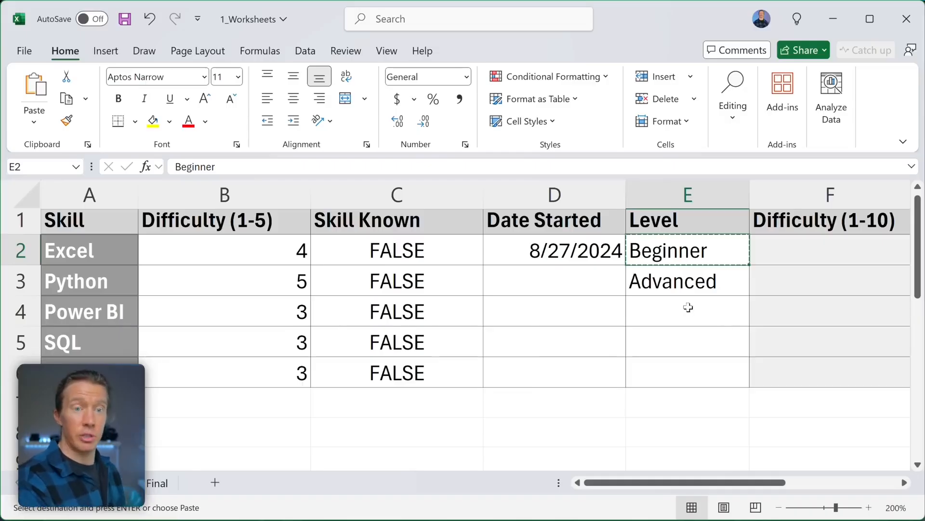
pyautogui.click(660, 316)
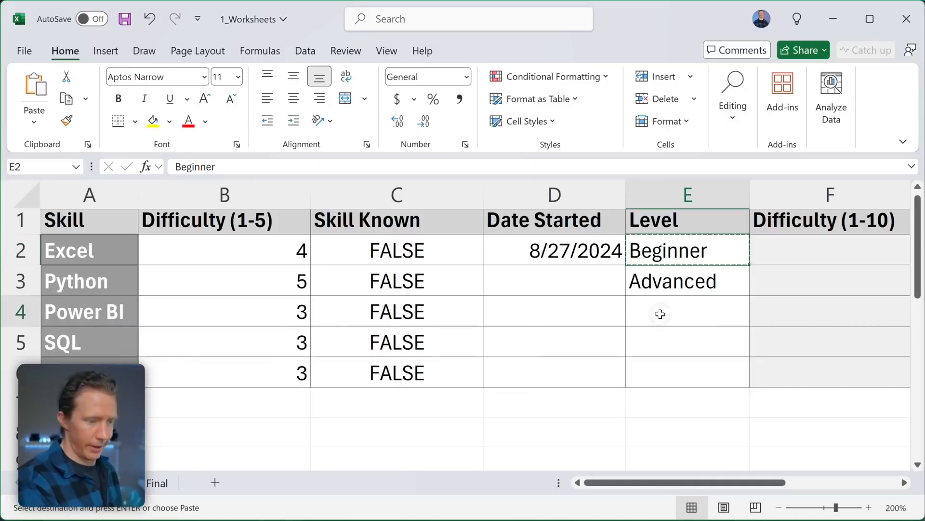
pyautogui.click(33, 96)
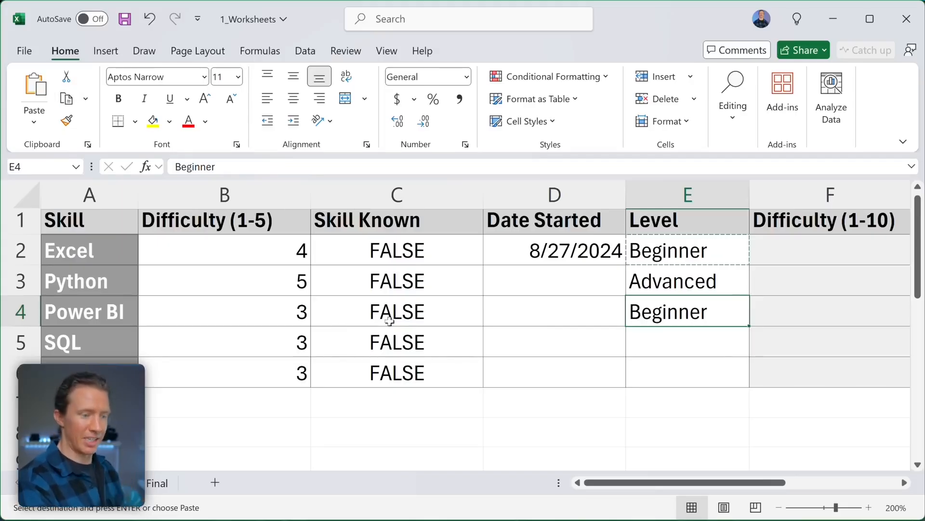
pyautogui.hscroll(2, 675, 312)
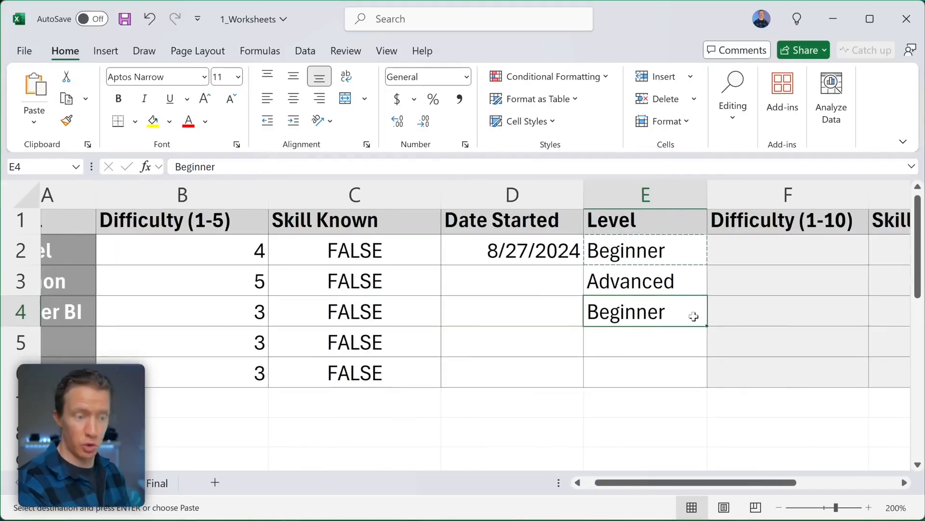
pyautogui.hscroll(-2, 682, 313)
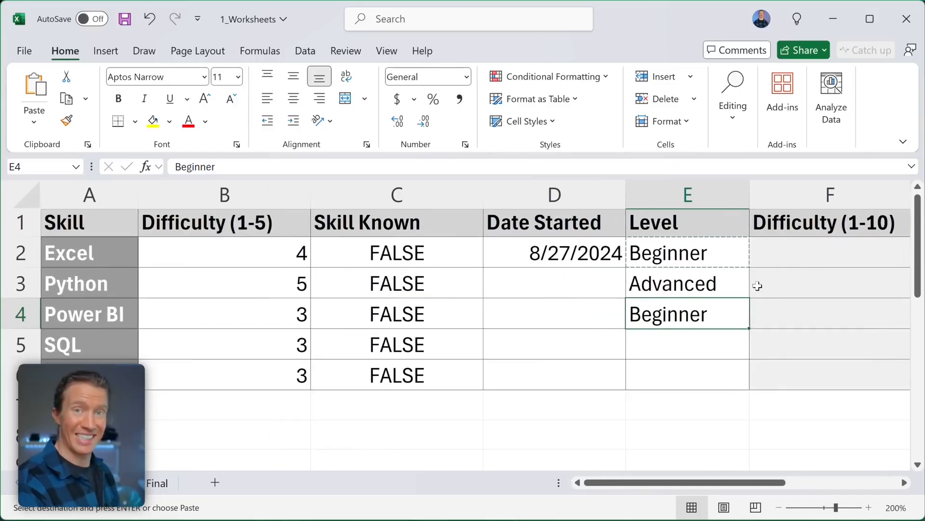
# - Copy Beginner from E2 into E5 for SQL
pyautogui.press('Escape')
pyautogui.click(701, 254)
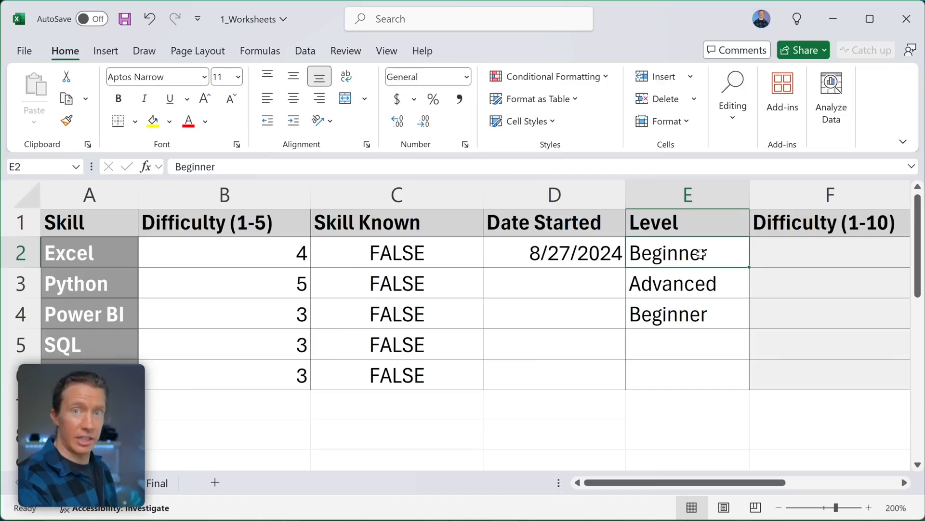
pyautogui.hotkey('ctrl', 'c')
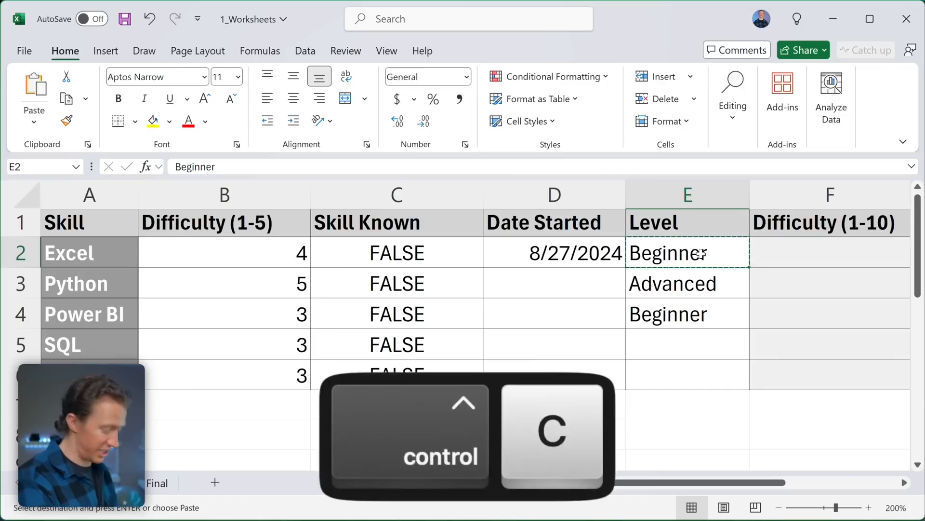
pyautogui.click(688, 340)
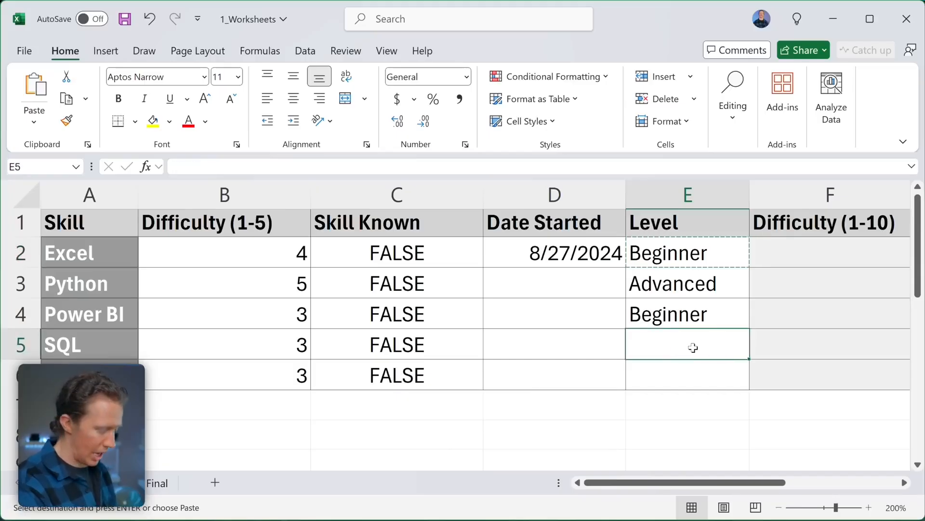
pyautogui.hotkey('ctrl', 'v')
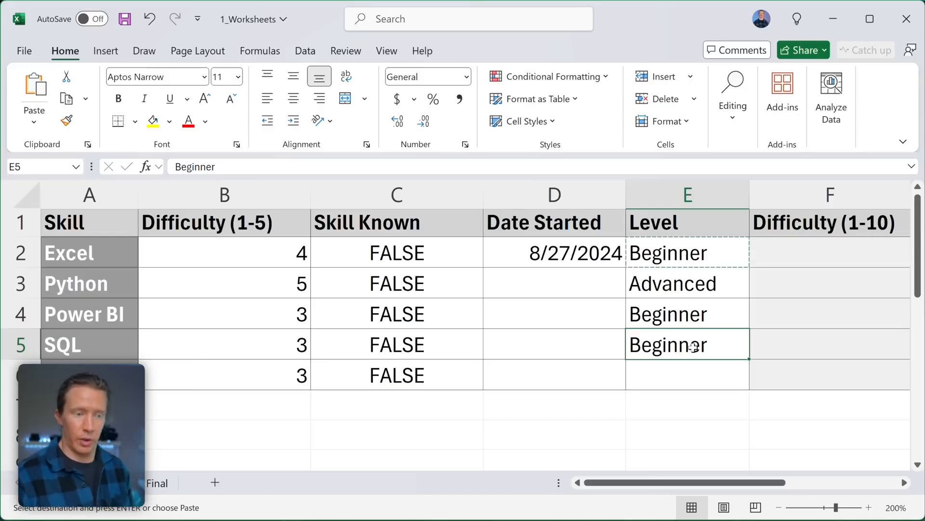
# - Move Beginner from E2 into E6 for Tableau, then copy it back into E2
pyautogui.click(686, 257)
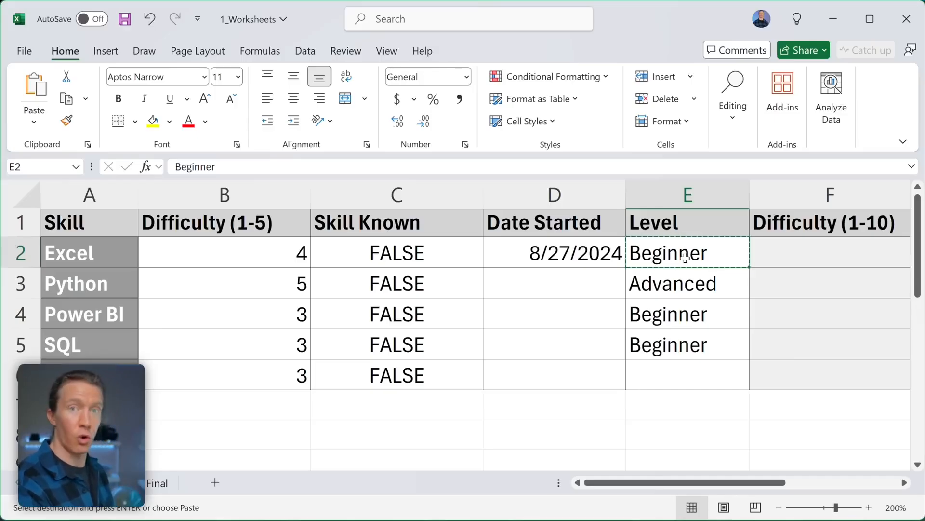
pyautogui.hotkey('ctrl', 'x')
pyautogui.click(666, 377)
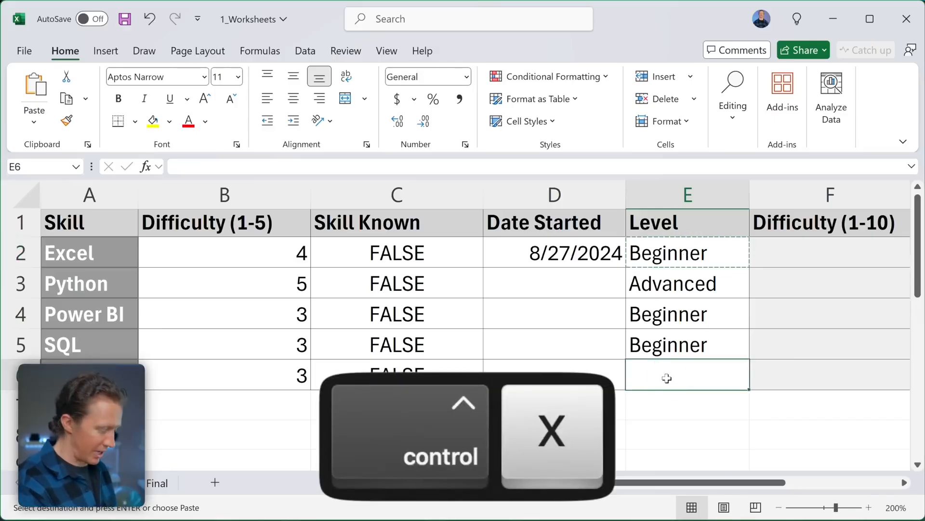
pyautogui.hotkey('ctrl', 'v')
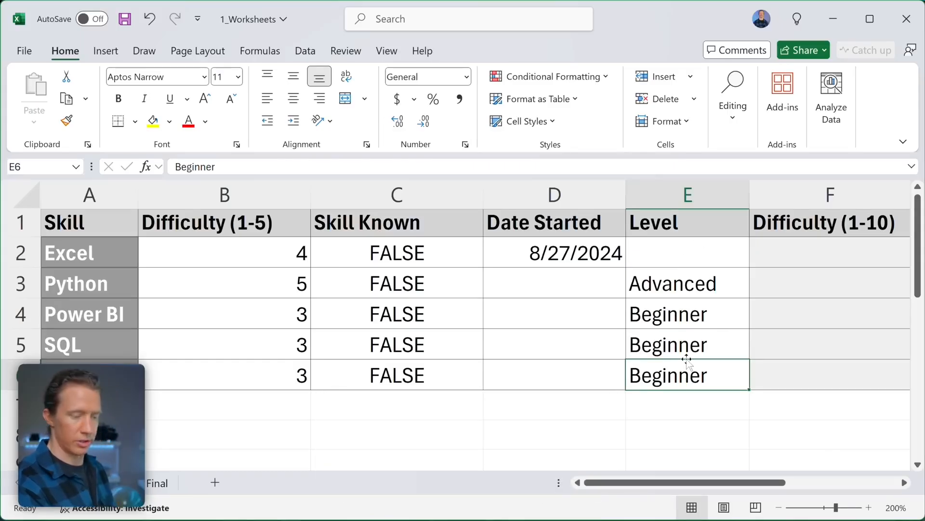
pyautogui.hotkey('ctrl', 'c')
pyautogui.click(680, 258)
pyautogui.hotkey('ctrl', 'v')
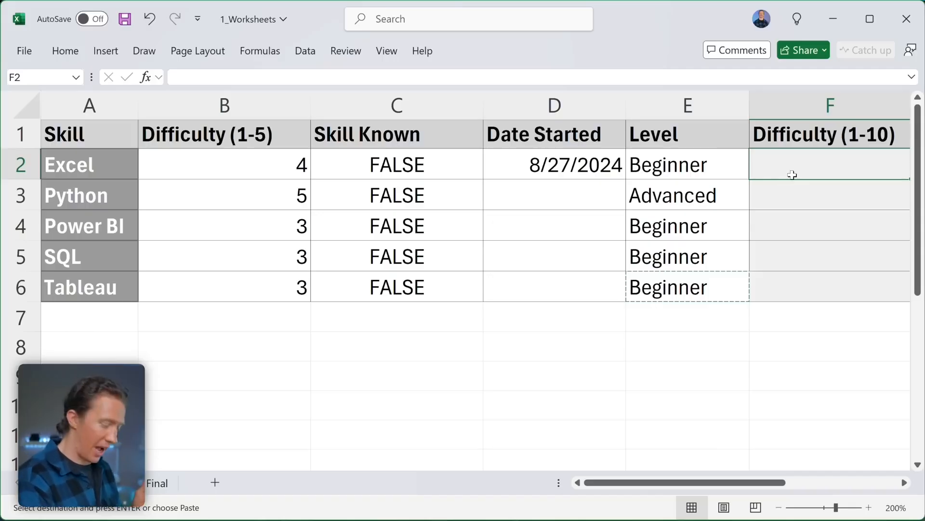
# - Enter =4*2 in F2 so Excel's Difficulty (1-10) shows 8
pyautogui.write('=')
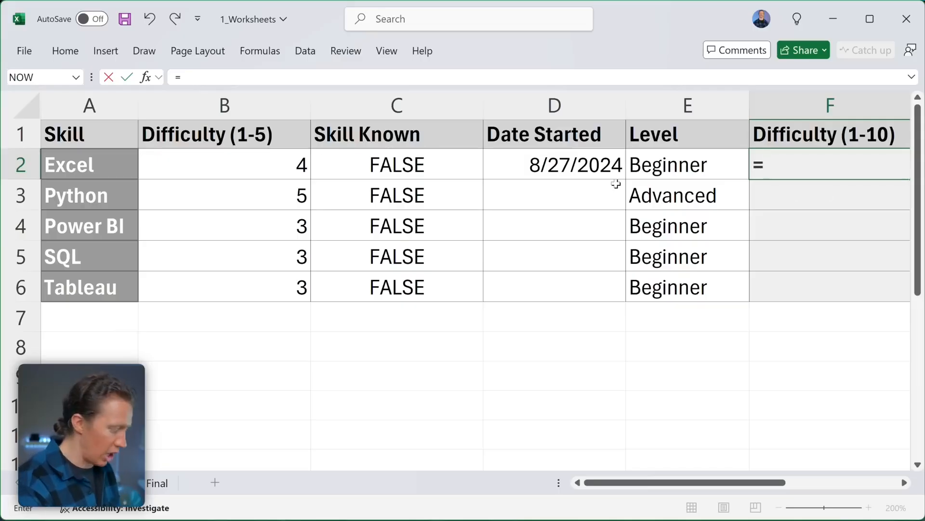
pyautogui.write('4*2')
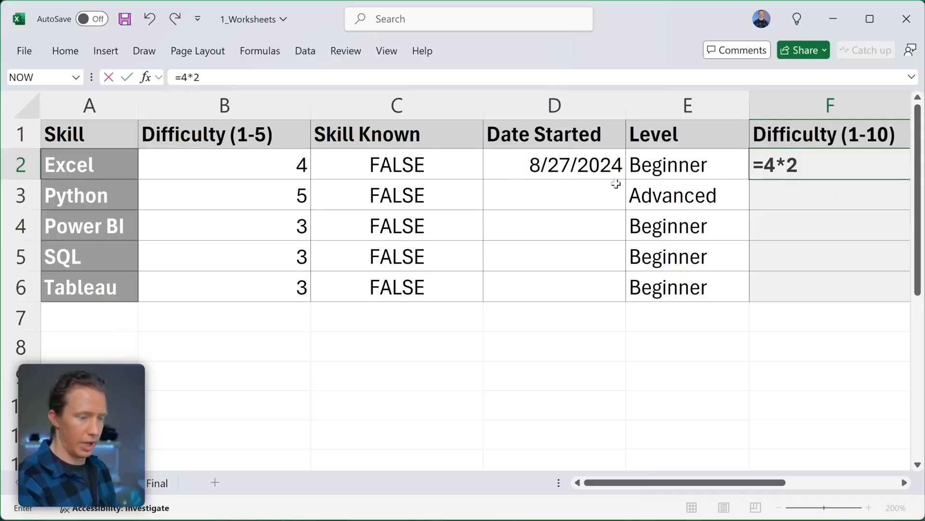
pyautogui.press('Return')
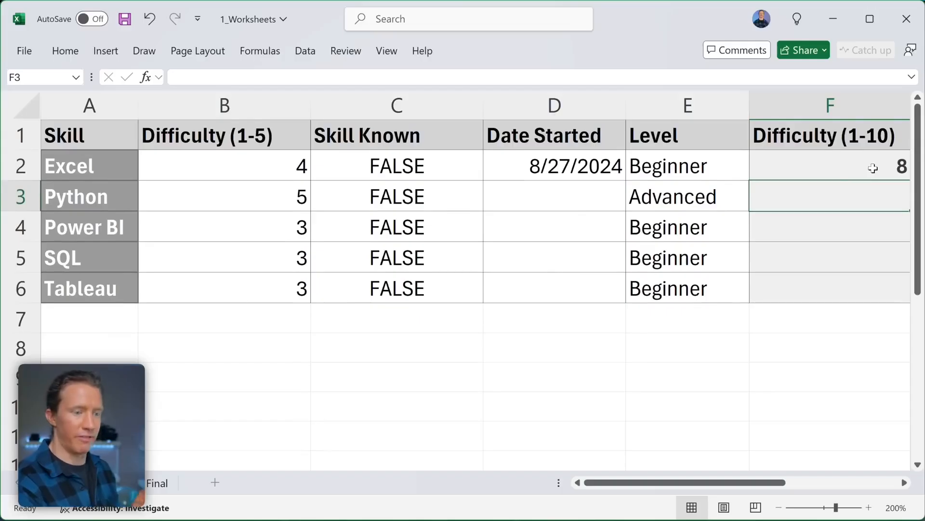
# - Replace F2's hard-coded 4*2 with a reference to cell B2
pyautogui.click(277, 168)
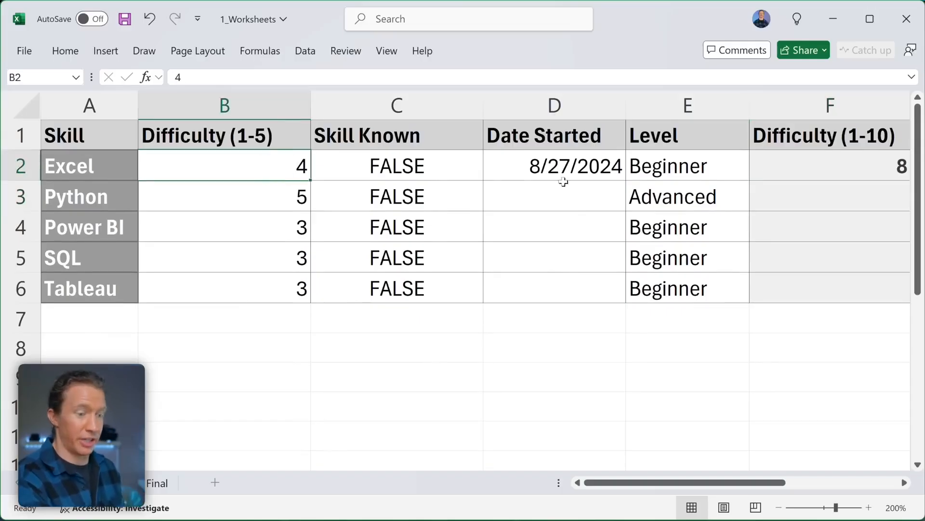
pyautogui.doubleClick(836, 158)
pyautogui.moveTo(802, 166); pyautogui.dragTo(768, 166)
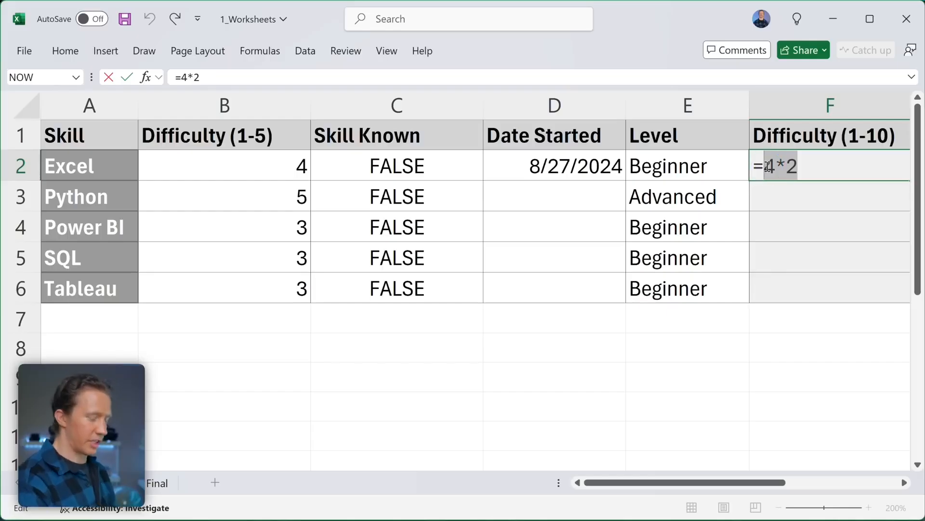
pyautogui.press('BackSpace')
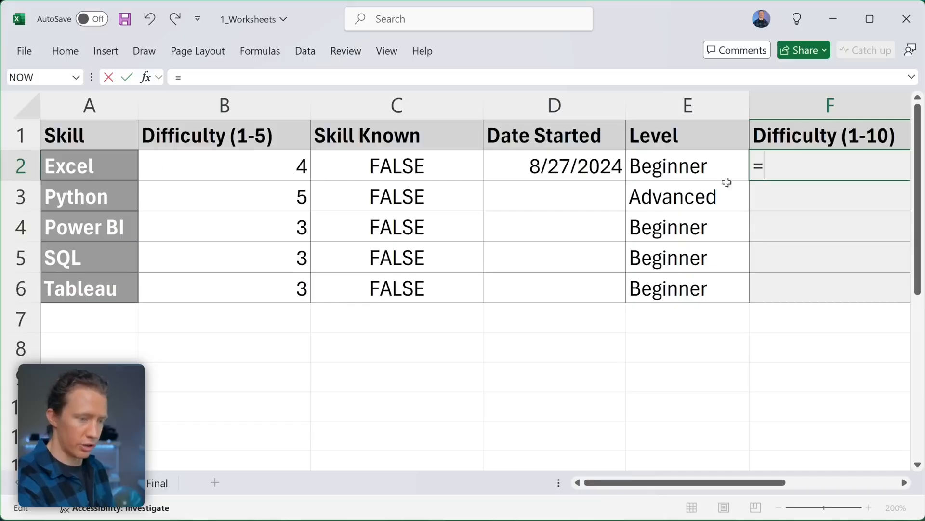
pyautogui.write('B2')
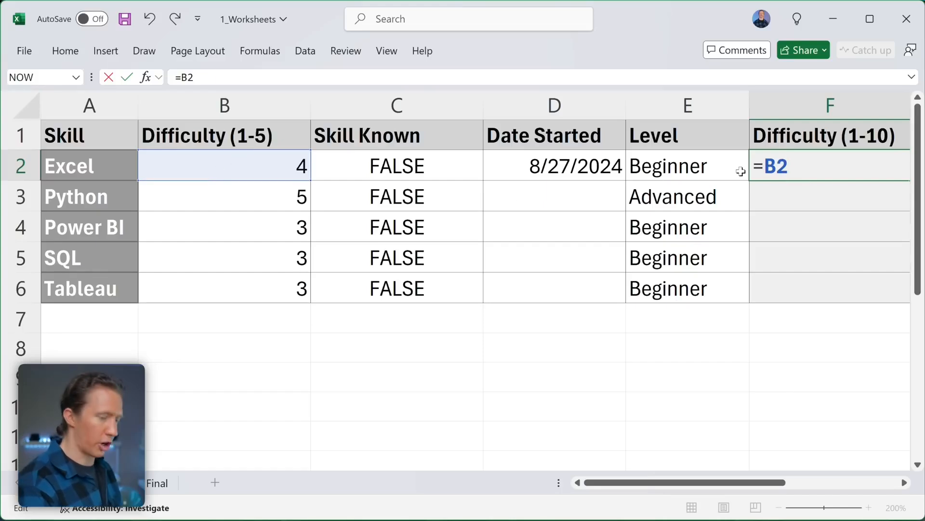
pyautogui.press('BackSpace')
pyautogui.press('BackSpace')
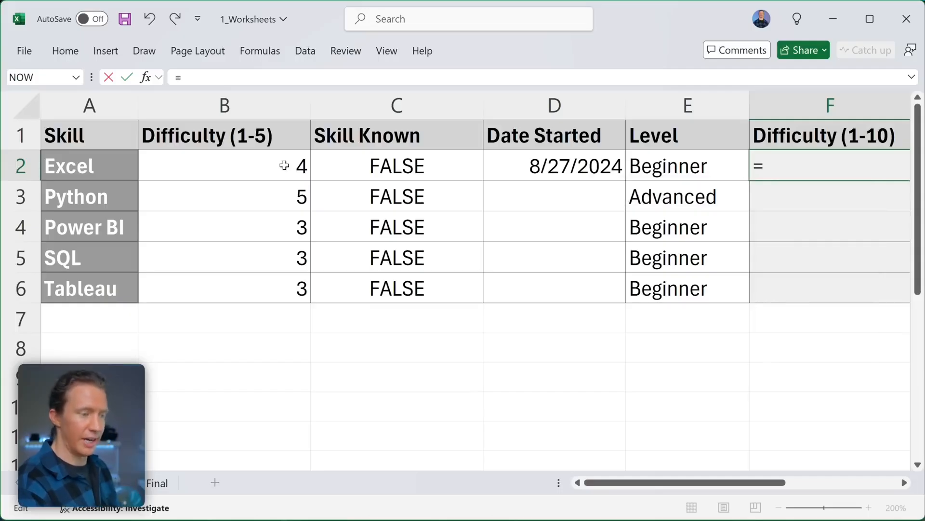
pyautogui.click(248, 164)
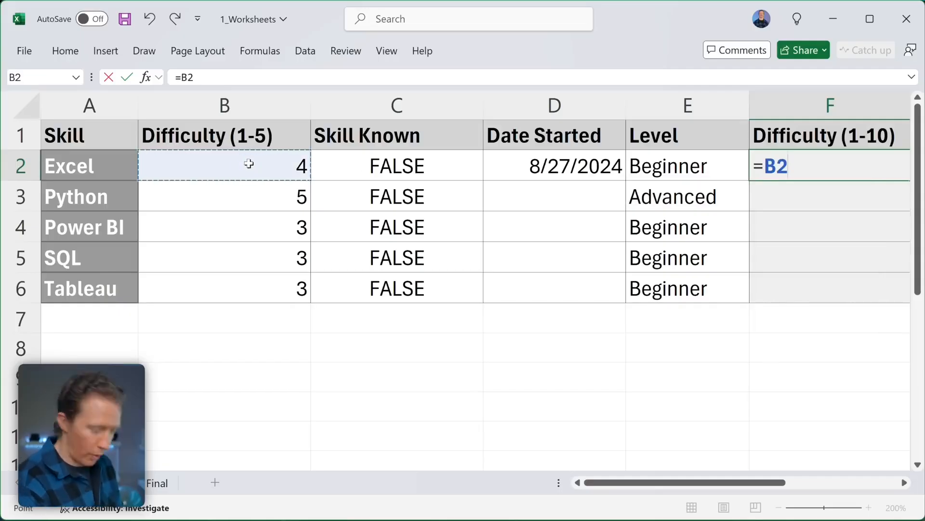
pyautogui.press('Return')
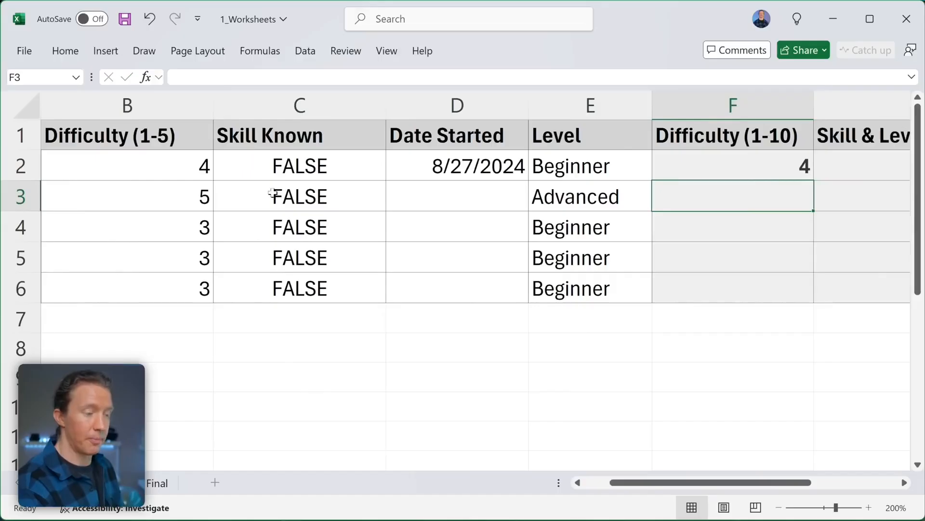
# - Extend F2's formula to =B2*2 so it doubles B2 and still shows 8
pyautogui.hscroll(-1, 248, 164)
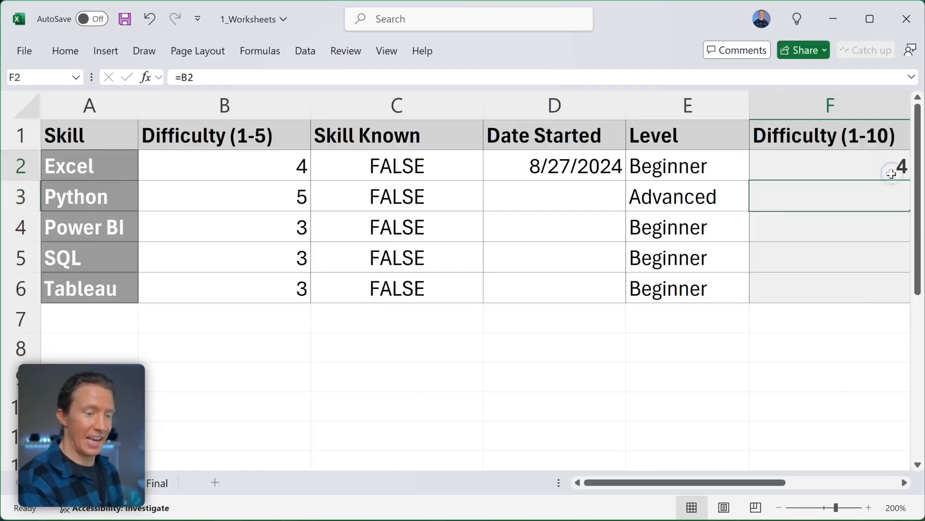
pyautogui.doubleClick(891, 173)
pyautogui.write('*2')
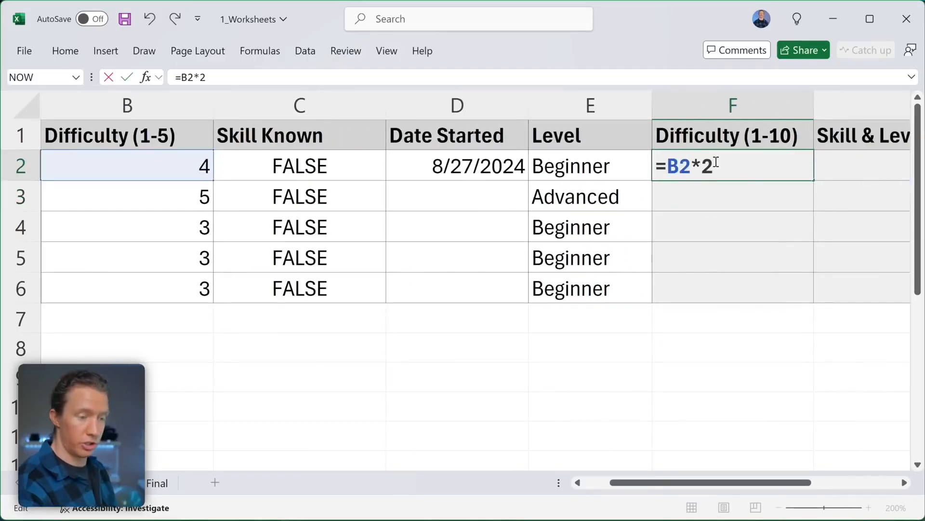
pyautogui.press('Return')
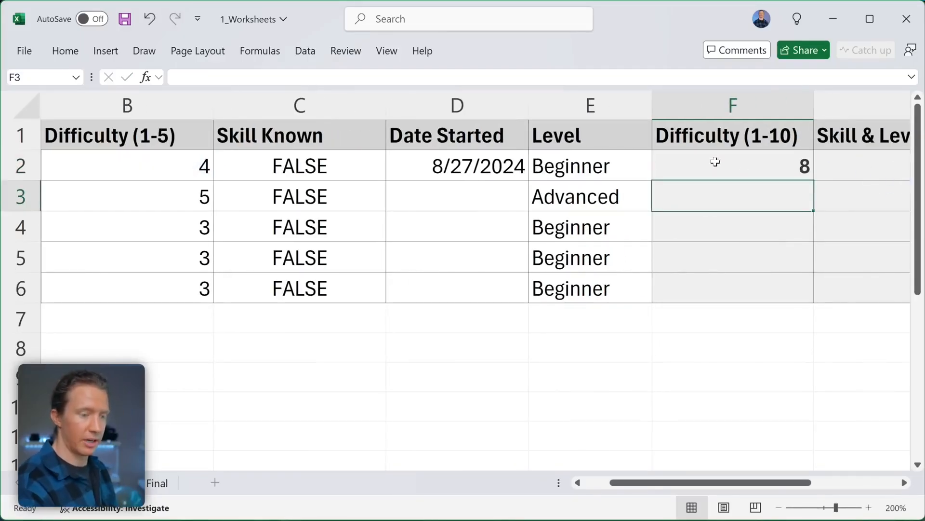
# - Fill the =B2*2 formula down through F6 and confirm F3 reads =B3*2
pyautogui.click(755, 170)
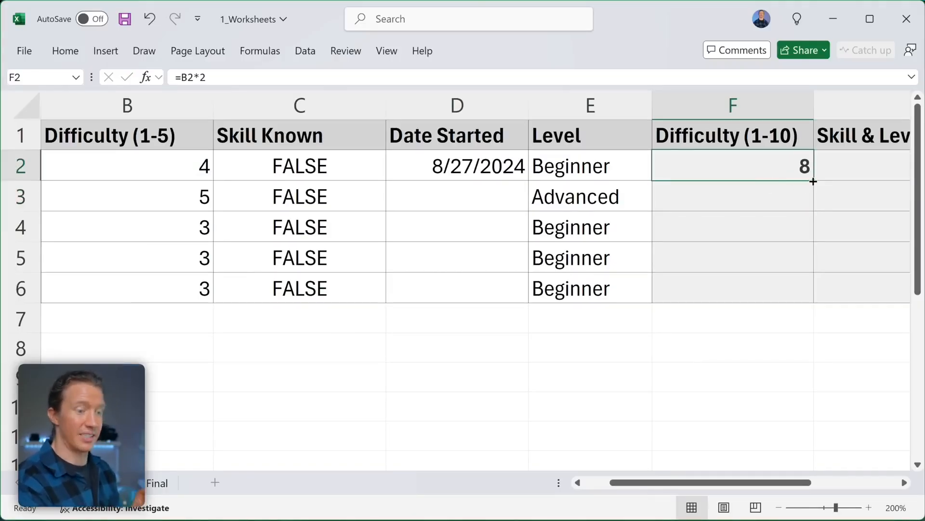
pyautogui.moveTo(813, 181); pyautogui.dragTo(820, 292)
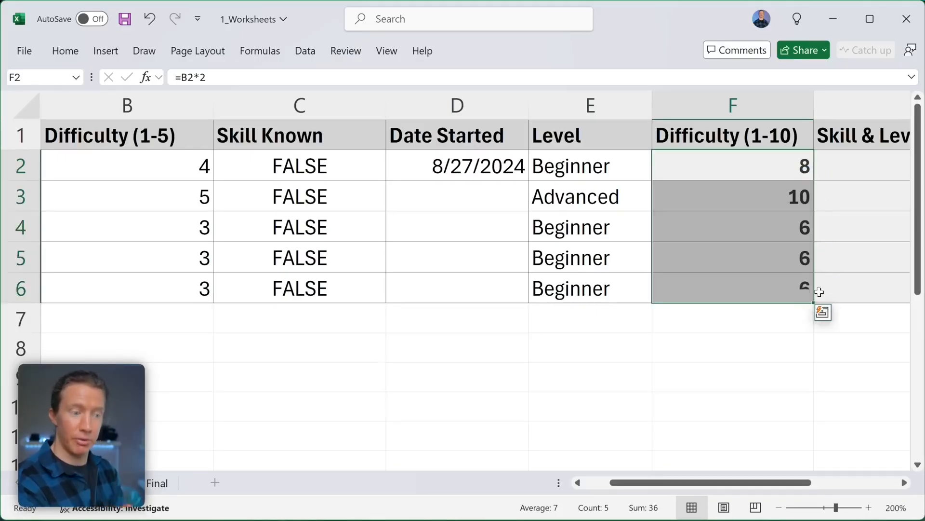
pyautogui.click(774, 169)
pyautogui.click(769, 186)
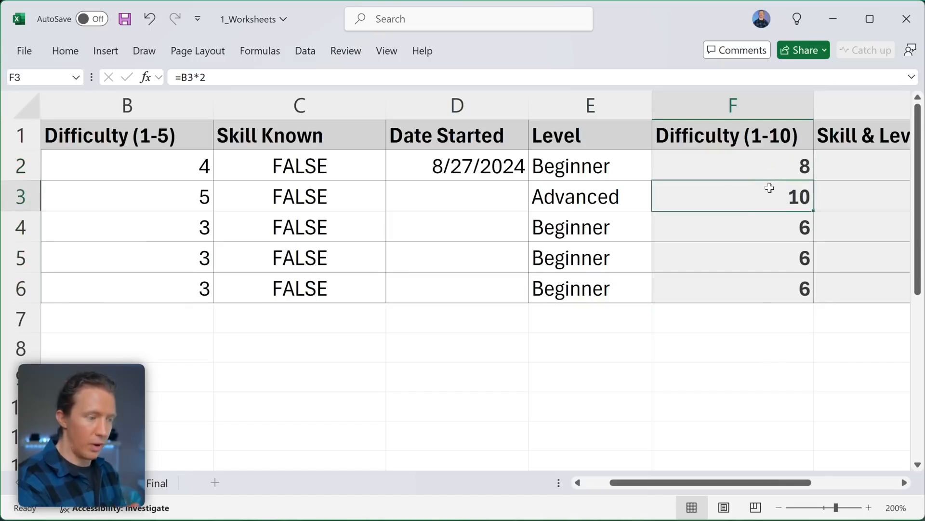
pyautogui.doubleClick(762, 199)
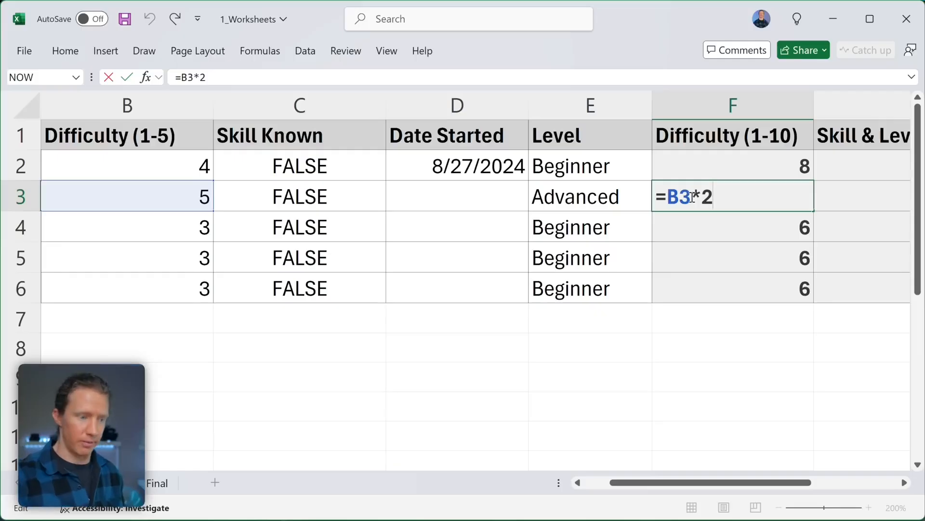
pyautogui.click(196, 349)
pyautogui.write('=')
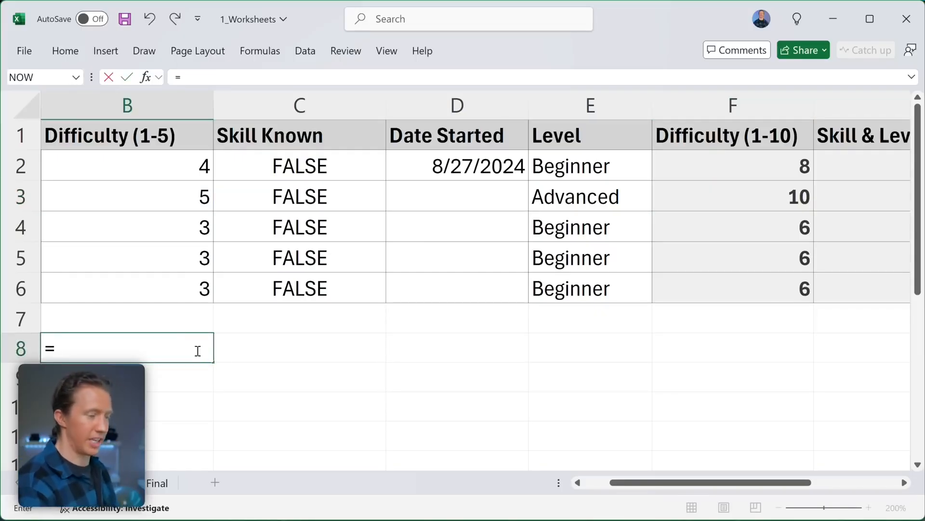
pyautogui.click(158, 292)
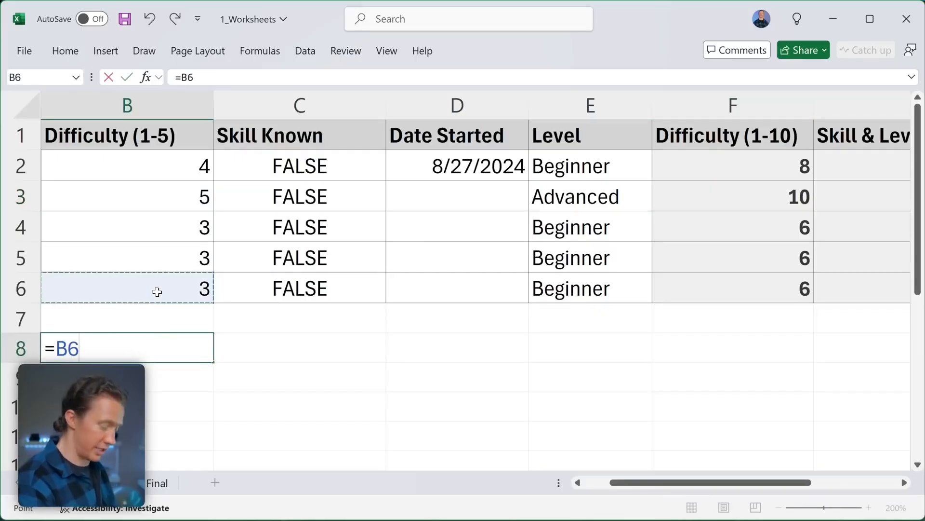
pyautogui.press('Return')
pyautogui.click(151, 357)
pyautogui.moveTo(220, 361); pyautogui.dragTo(766, 374)
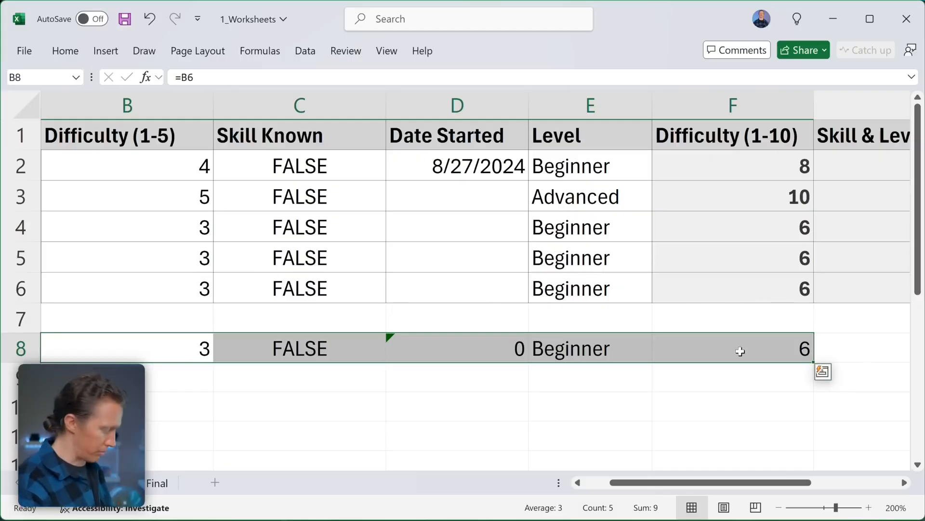
pyautogui.press('Delete')
pyautogui.hscroll(3, 799, 166)
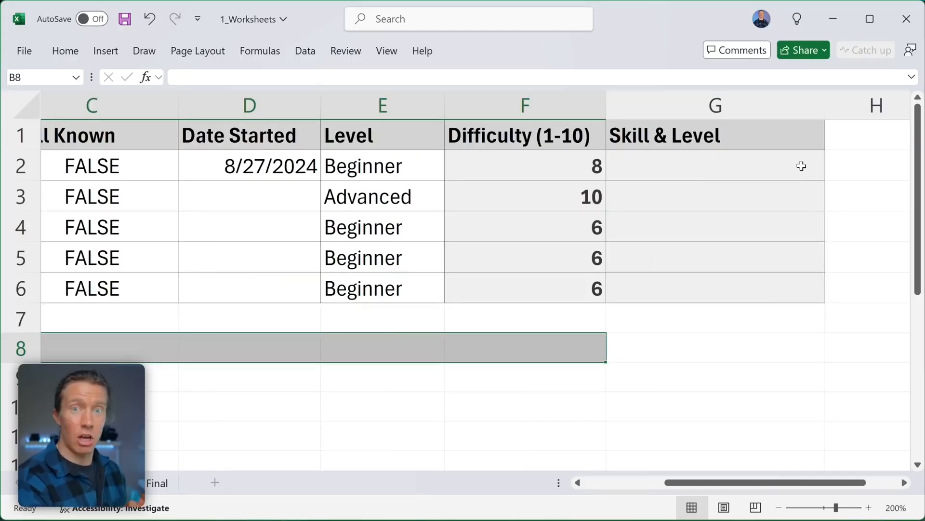
pyautogui.click(704, 175)
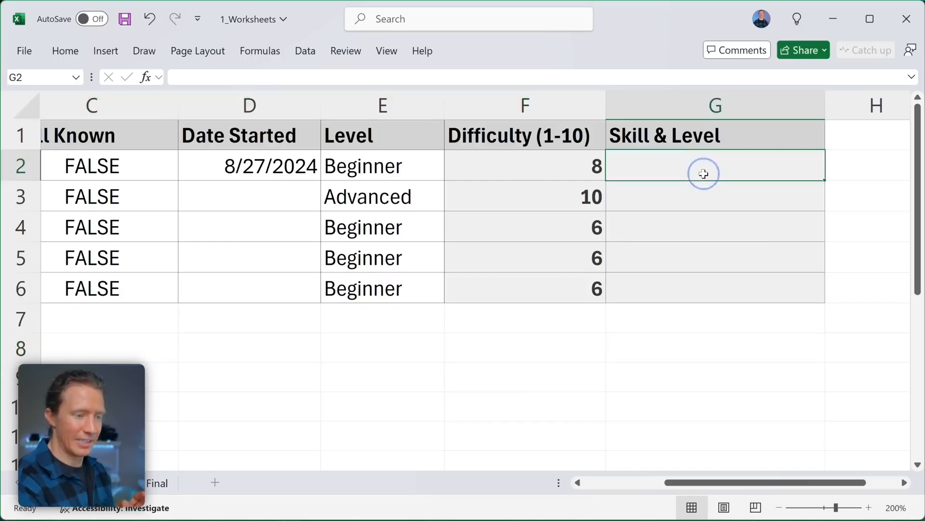
# - Enter =A2&F2 in G2 to join the skill name with its difficulty
pyautogui.hscroll(-4, 703, 173)
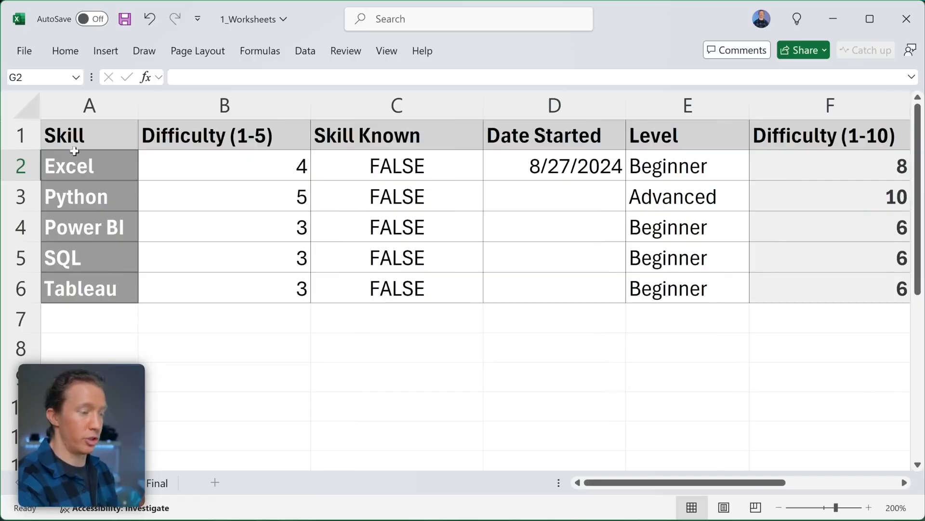
pyautogui.hscroll(4, 90, 168)
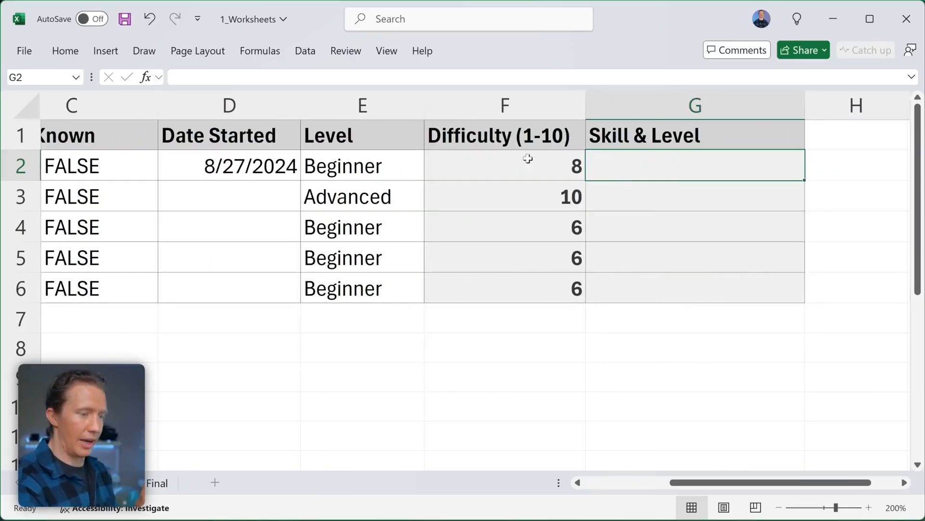
pyautogui.doubleClick(651, 165)
pyautogui.write('=')
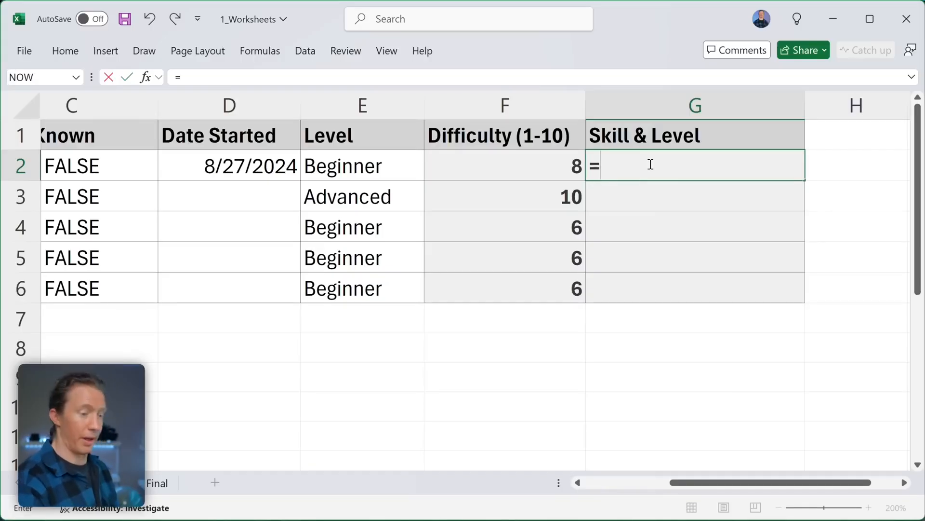
pyautogui.write('B')
pyautogui.press('BackSpace')
pyautogui.write('A2')
pyautogui.hscroll(-2, 613, 193)
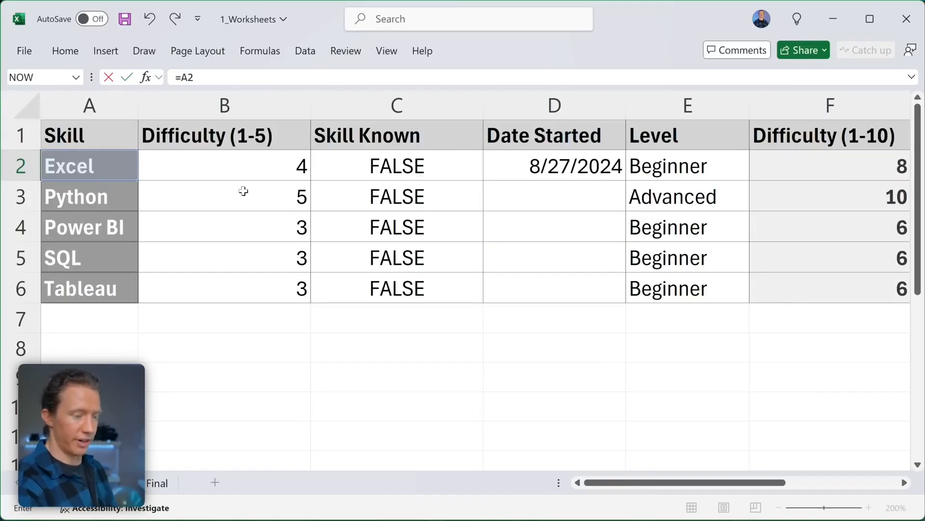
pyautogui.hscroll(2, 464, 244)
pyautogui.hscroll(2, 463, 244)
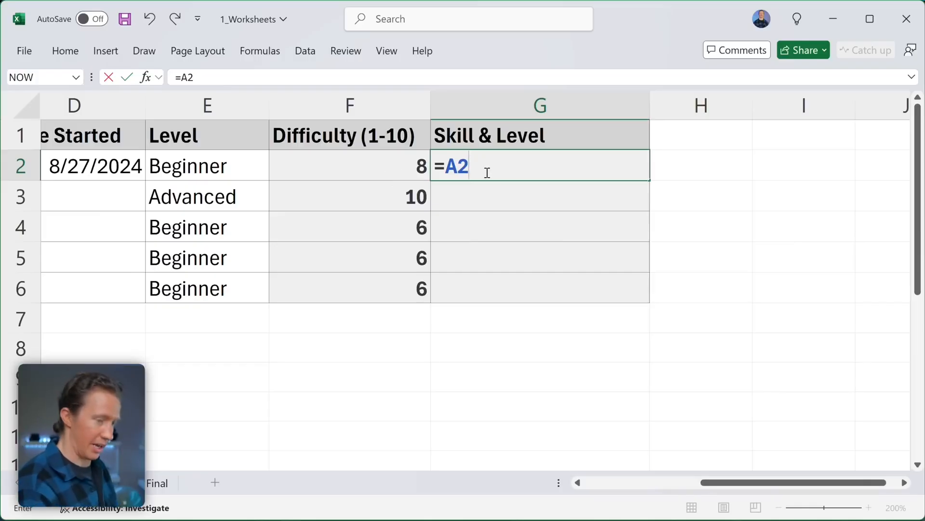
pyautogui.write('&"')
pyautogui.press('BackSpace')
pyautogui.write('F2')
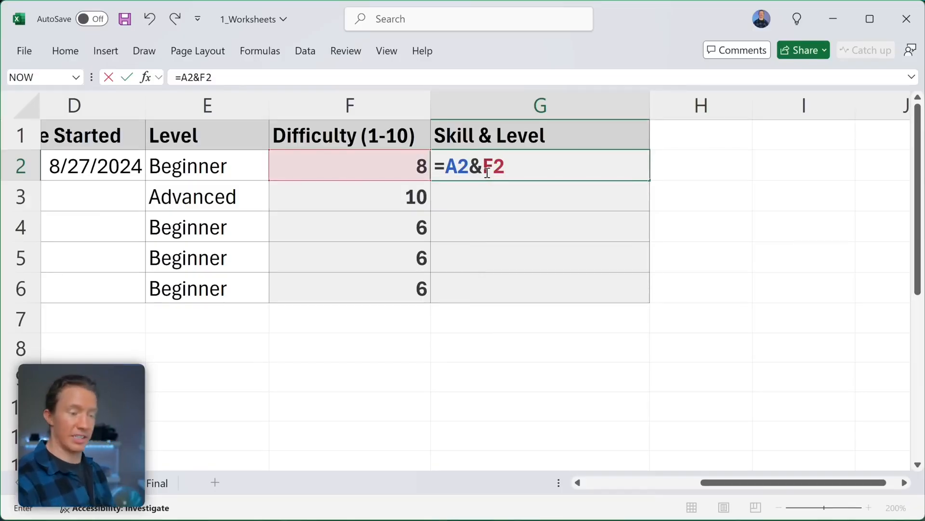
pyautogui.press('Return')
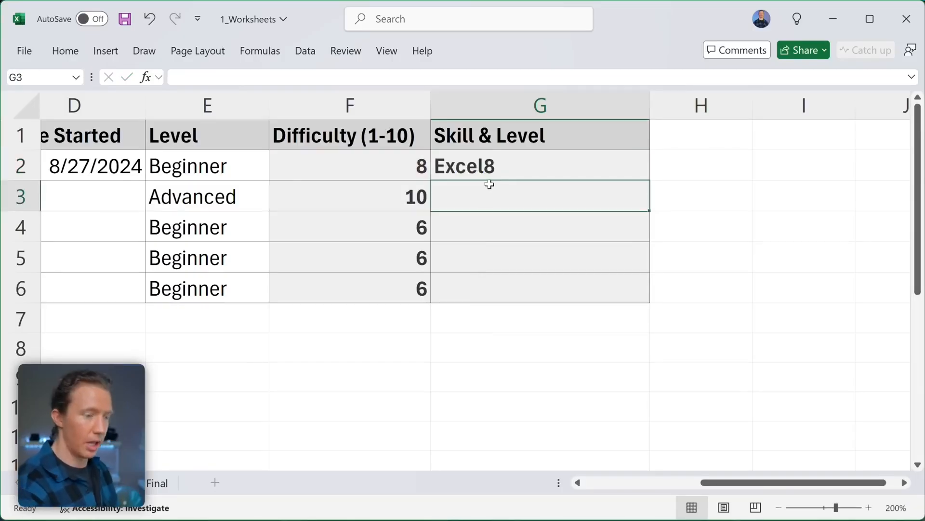
# - Change G2 to join A2 with the level in E2, separated by " - "
pyautogui.click(497, 167)
pyautogui.doubleClick(496, 167)
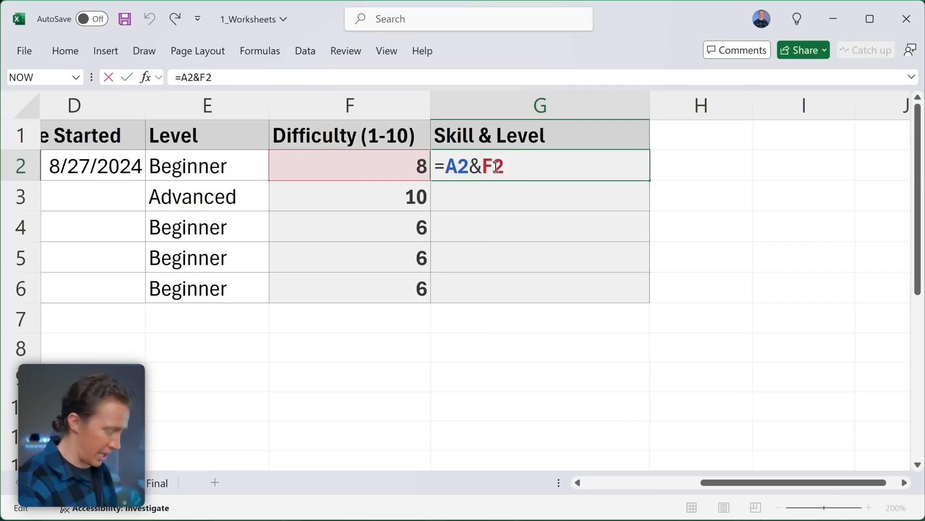
pyautogui.press('BackSpace')
pyautogui.write('E')
pyautogui.press('Return')
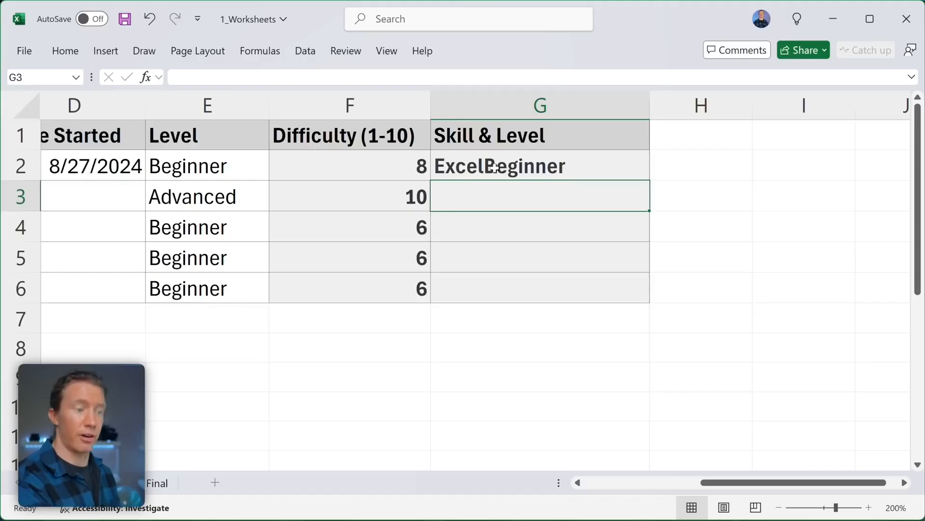
pyautogui.doubleClick(495, 168)
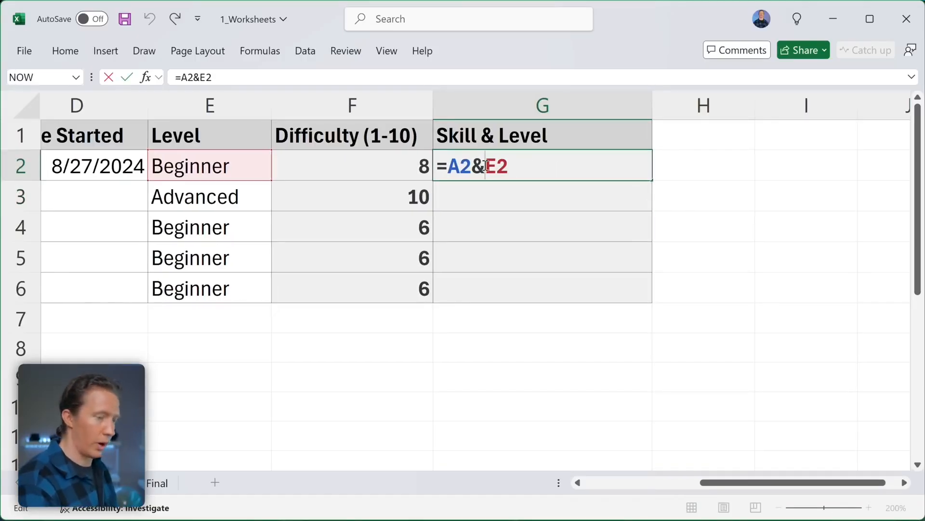
pyautogui.write('&')
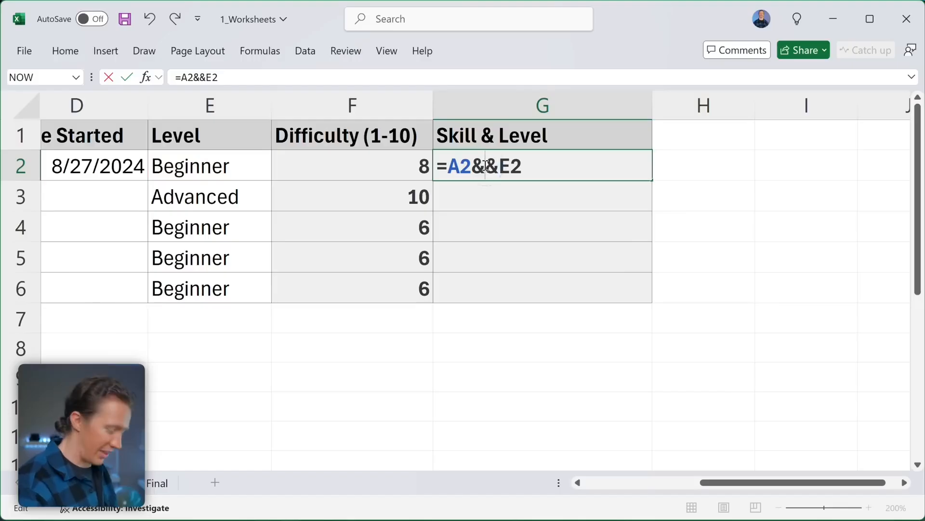
pyautogui.write('""')
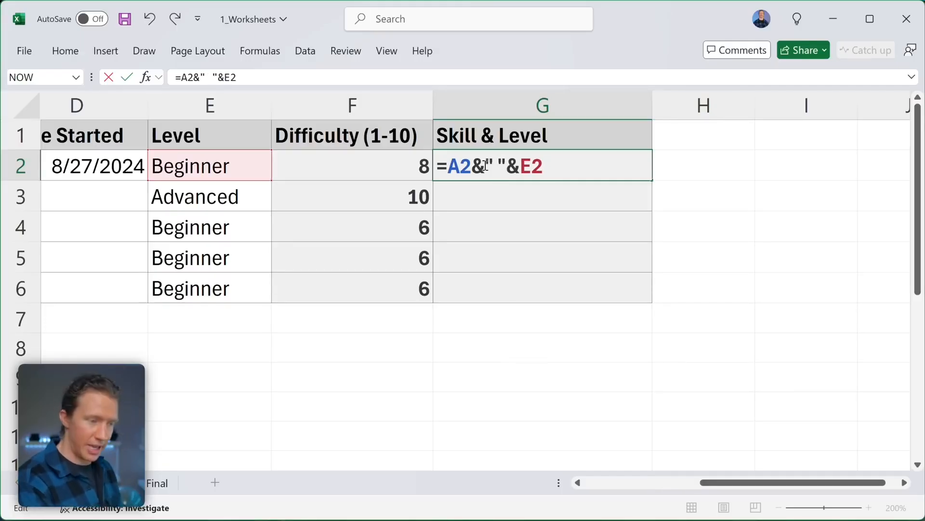
pyautogui.write(' -')
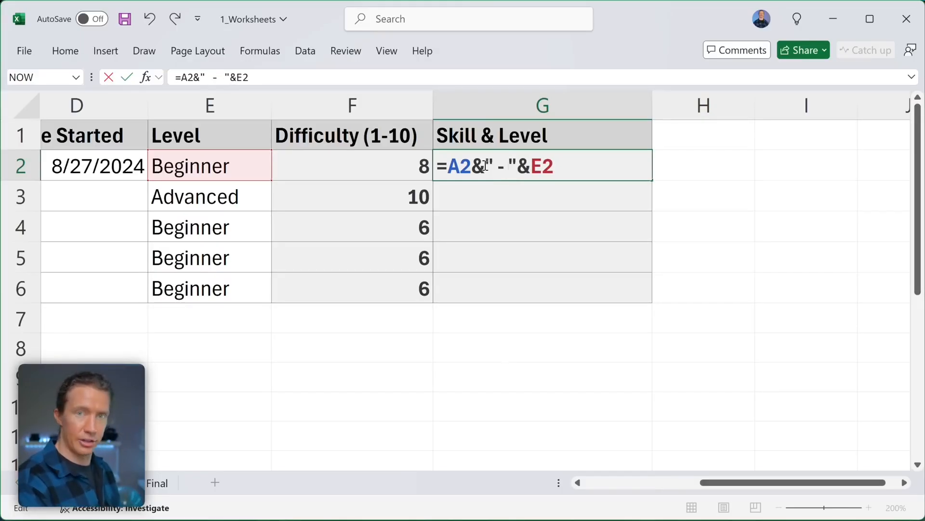
pyautogui.press('Return')
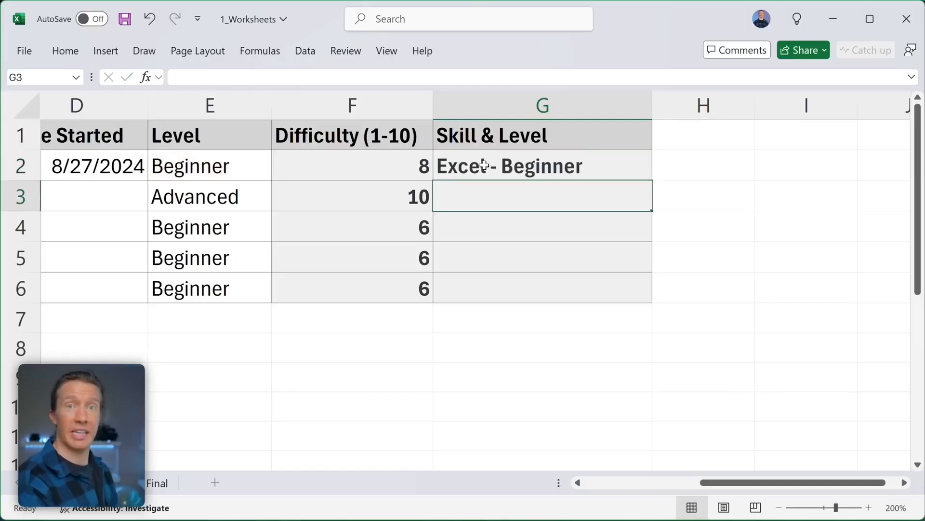
pyautogui.doubleClick(485, 165)
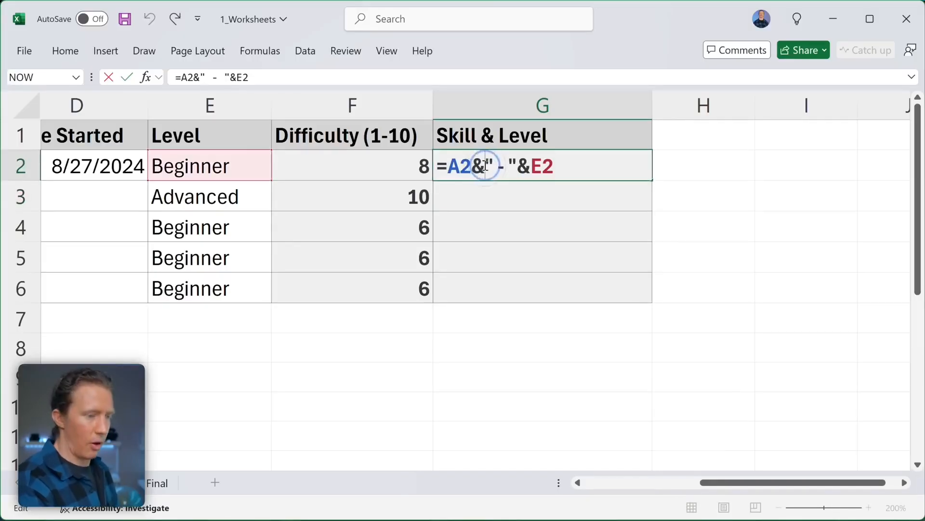
pyautogui.click(515, 165)
pyautogui.press('BackSpace')
pyautogui.click(493, 166)
pyautogui.press('BackSpace')
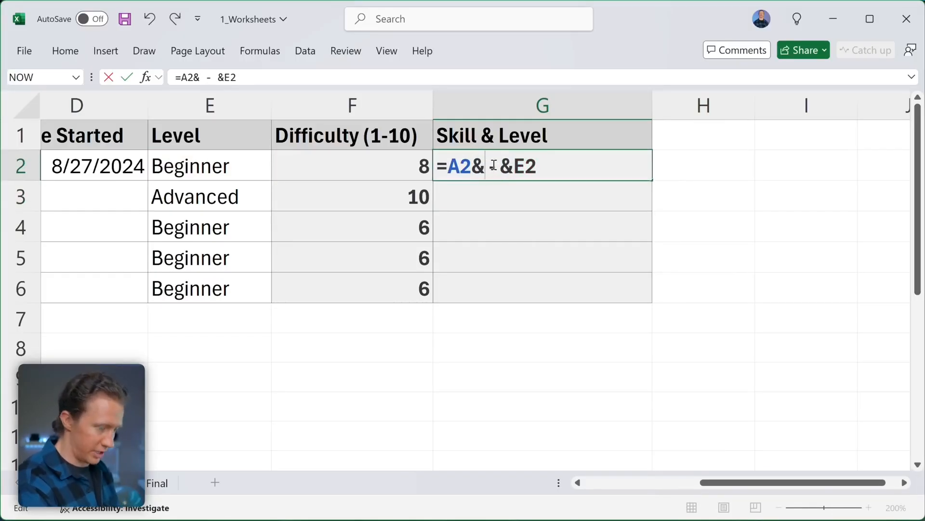
pyautogui.press('Return')
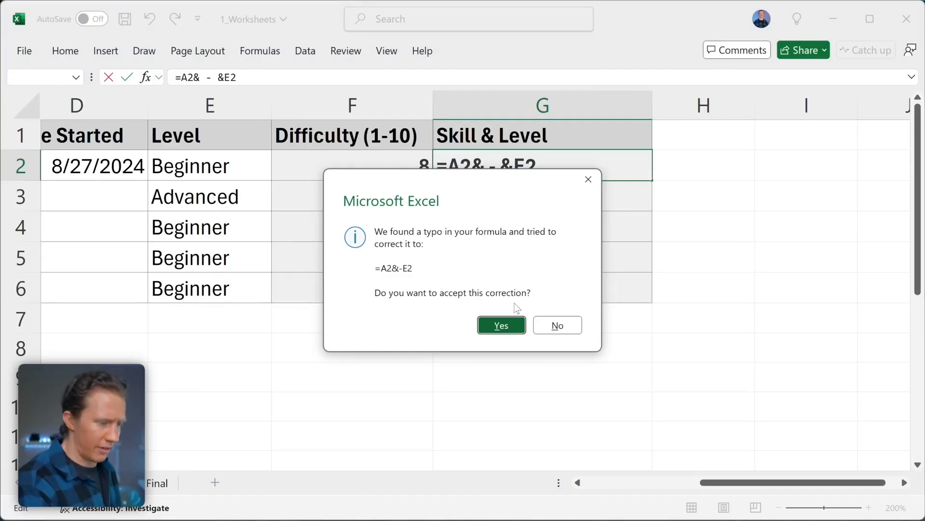
pyautogui.click(557, 326)
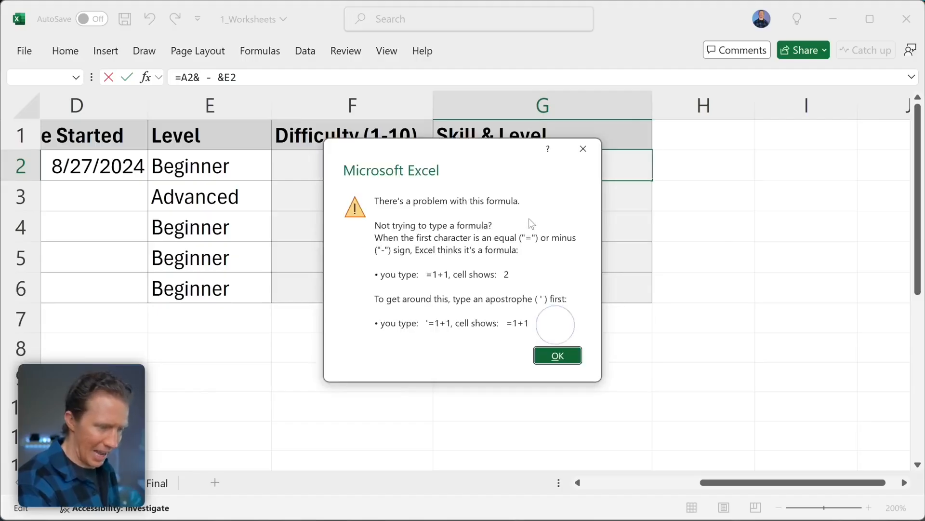
pyautogui.click(558, 356)
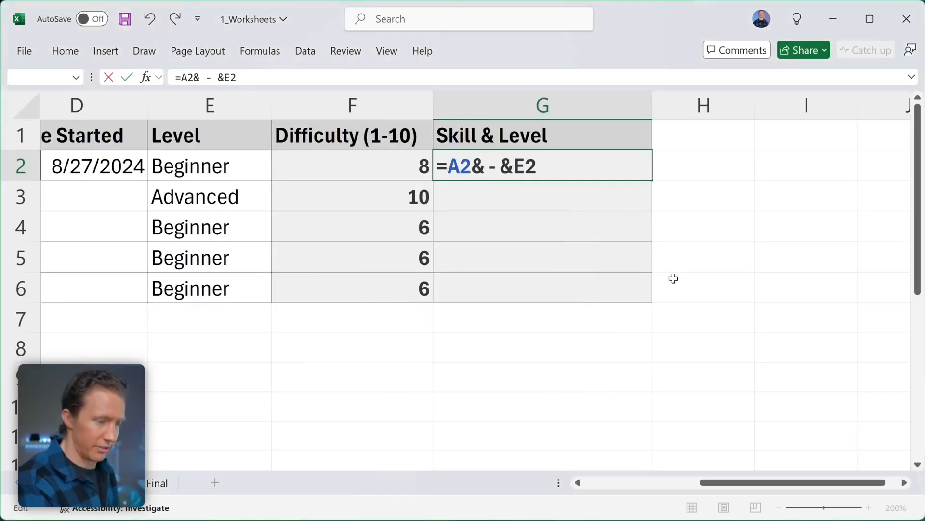
pyautogui.hscroll(-1, 645, 281)
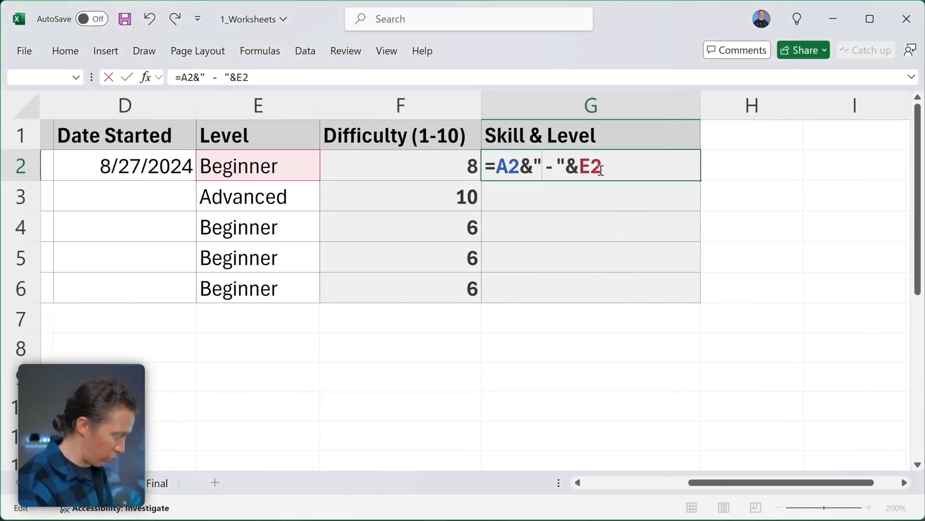
pyautogui.press('Return')
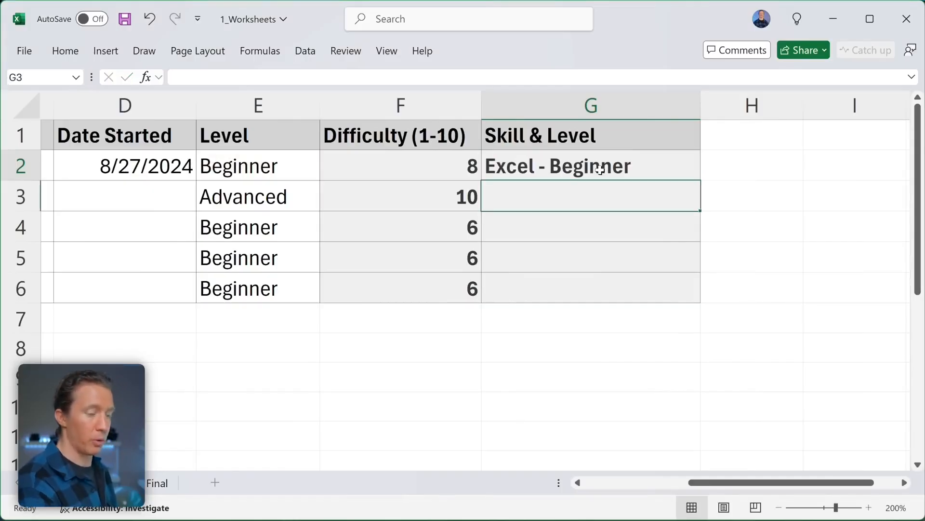
pyautogui.click(600, 169)
pyautogui.moveTo(700, 181); pyautogui.dragTo(690, 306)
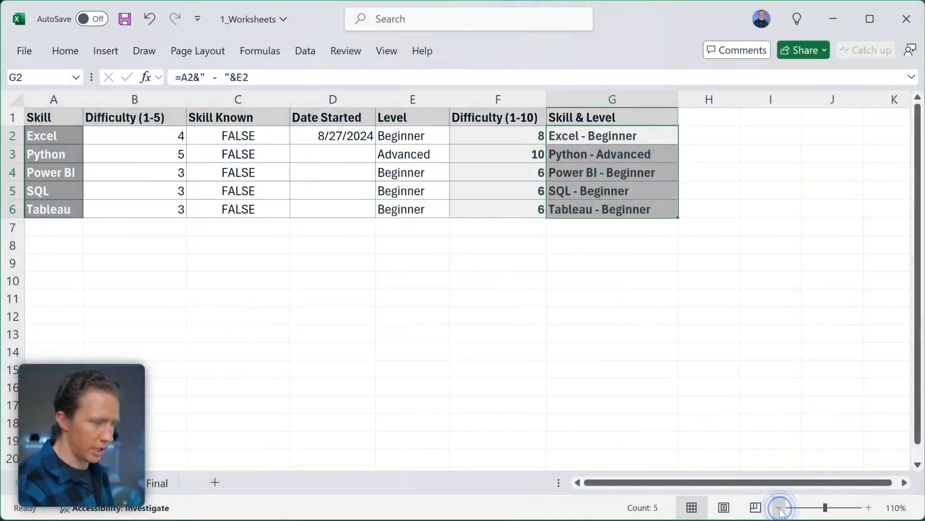
pyautogui.click(779, 507)
pyautogui.click(779, 507)
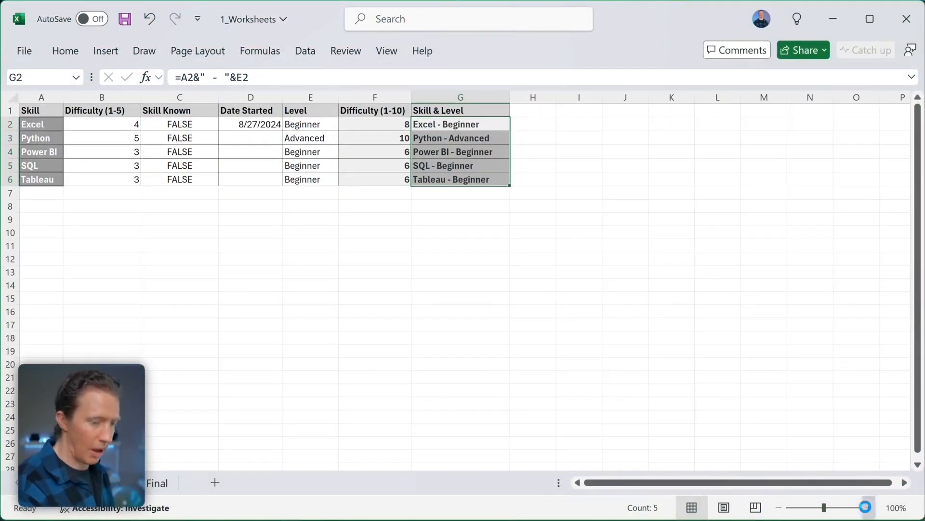
pyautogui.click(868, 507)
pyautogui.click(869, 507)
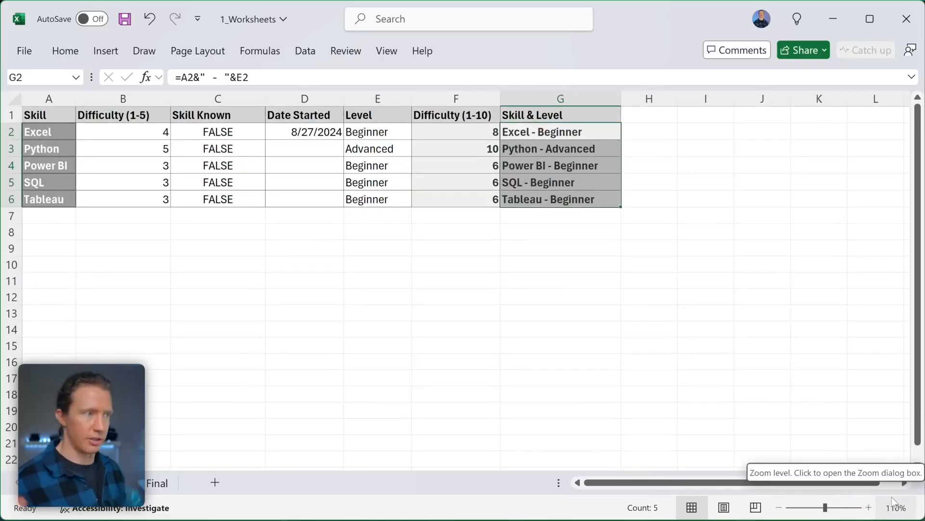
pyautogui.click(560, 264)
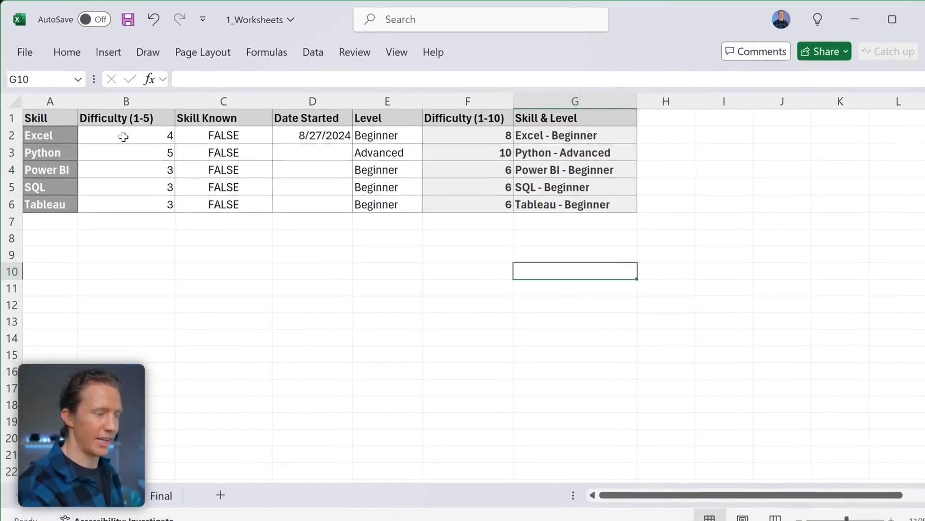
pyautogui.click(120, 133)
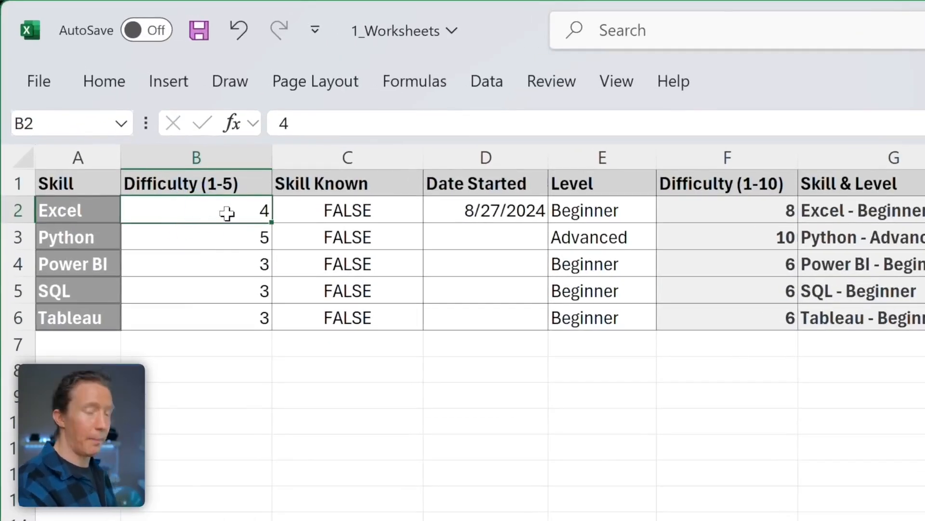
pyautogui.moveTo(227, 212)
pyautogui.mouseDown()
pyautogui.moveTo(284, 237)
pyautogui.moveTo(352, 307)
pyautogui.mouseUp()
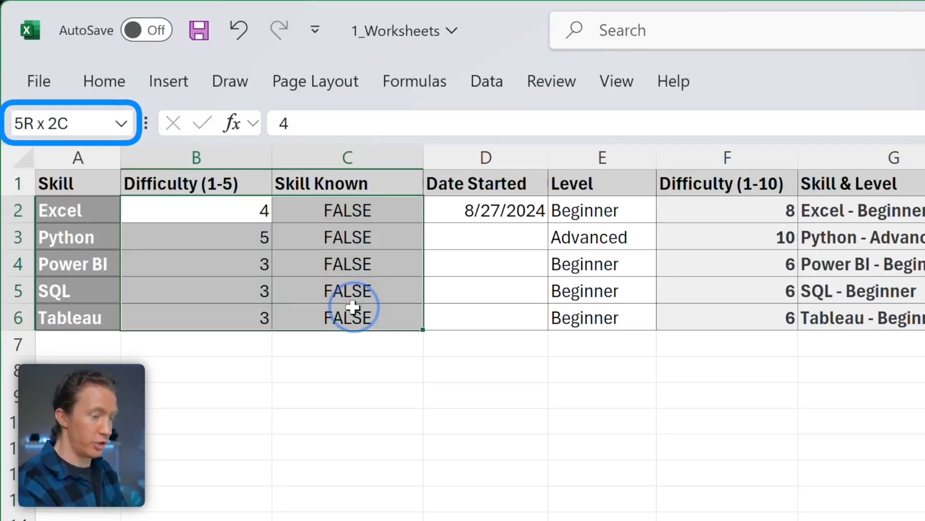
pyautogui.moveTo(353, 307); pyautogui.dragTo(352, 307)
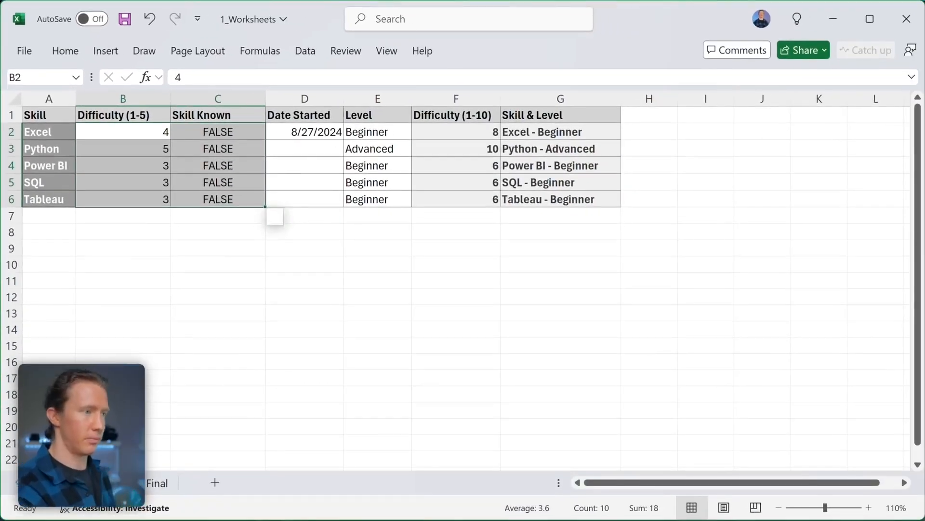
# - Enter =A1:G6 in I1 to spill a live copy of the table across I1:O6
pyautogui.click(695, 117)
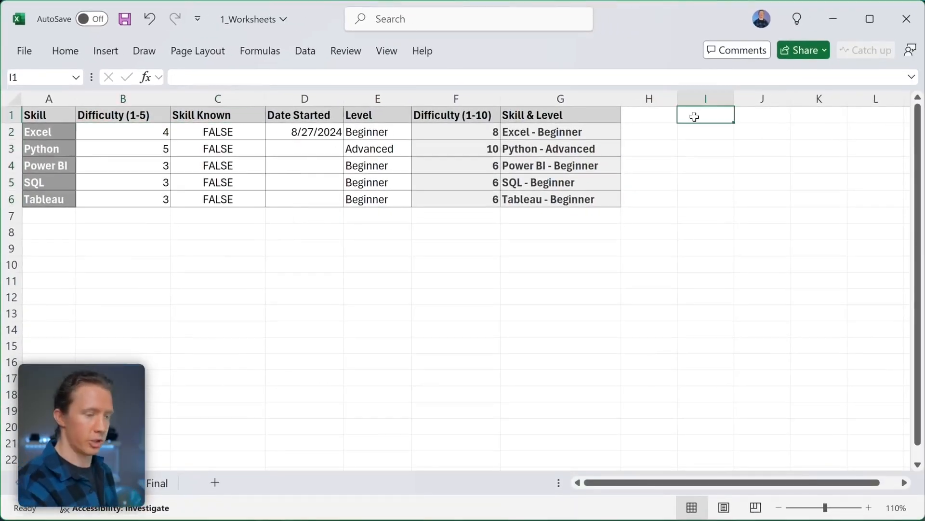
pyautogui.write('=')
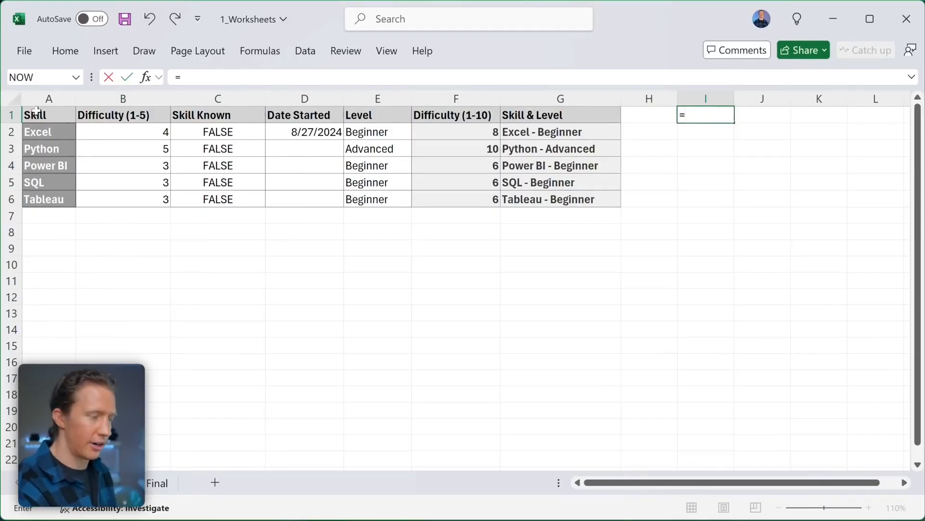
pyautogui.moveTo(36, 110); pyautogui.dragTo(558, 203)
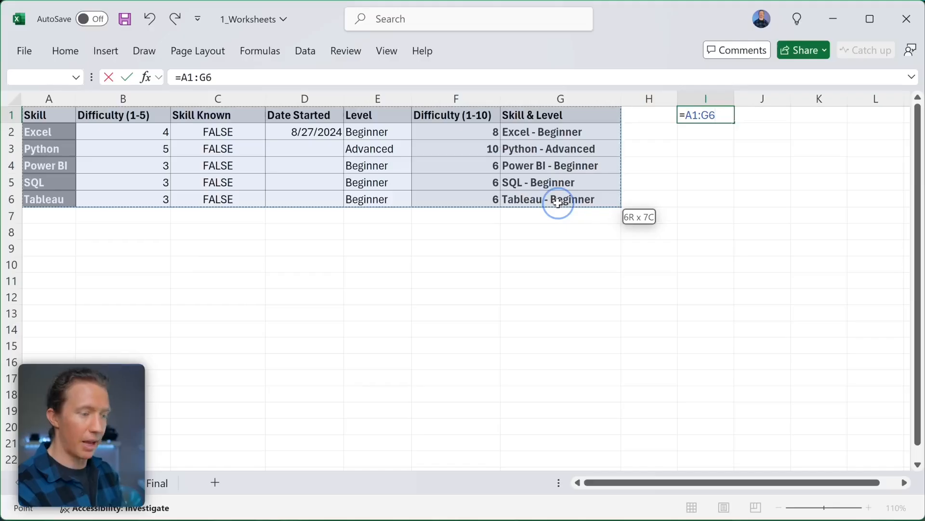
pyautogui.moveTo(557, 203); pyautogui.dragTo(558, 203)
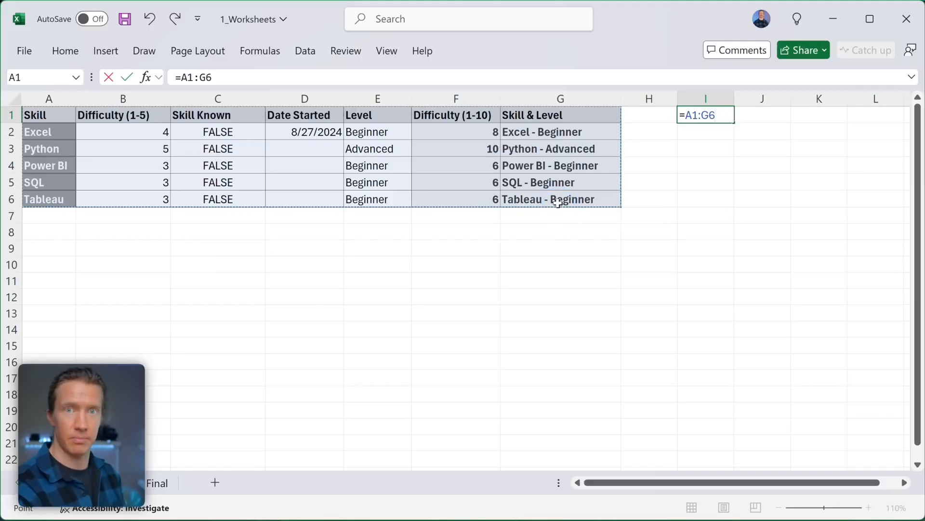
pyautogui.press('Return')
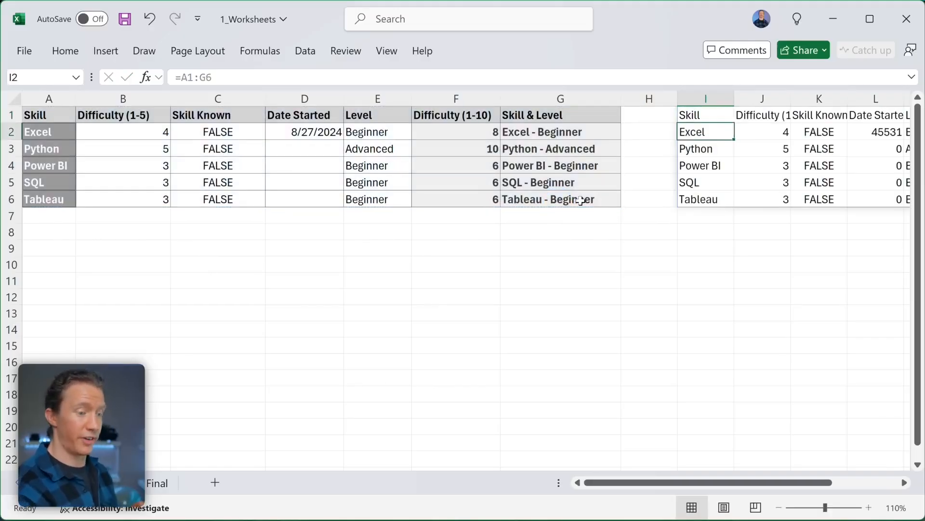
pyautogui.hscroll(3, 645, 251)
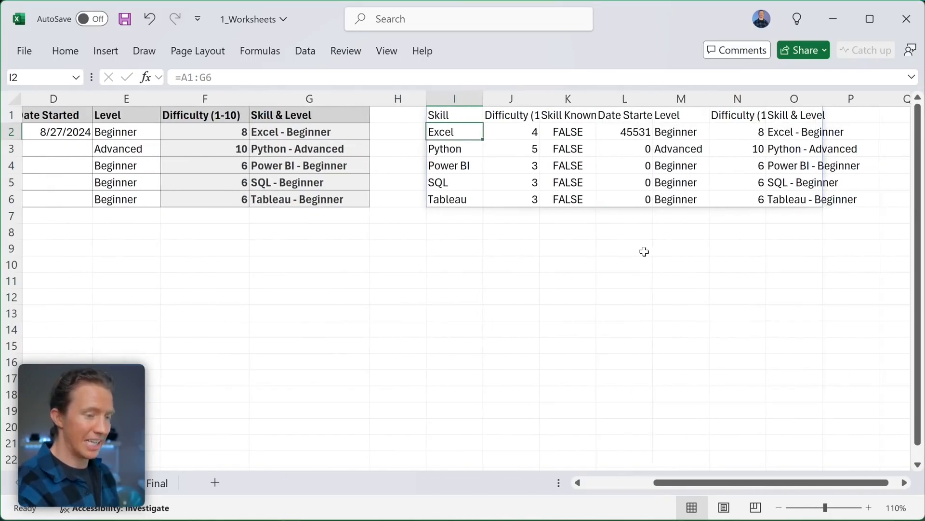
pyautogui.hscroll(1, 645, 251)
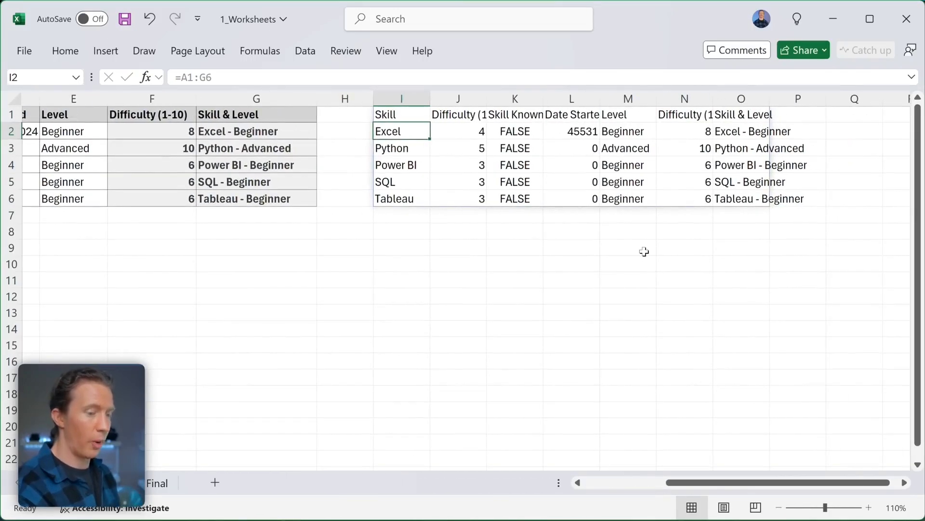
# - Inspect cells of the spilled copy and try editing one inside the spill range
pyautogui.click(408, 117)
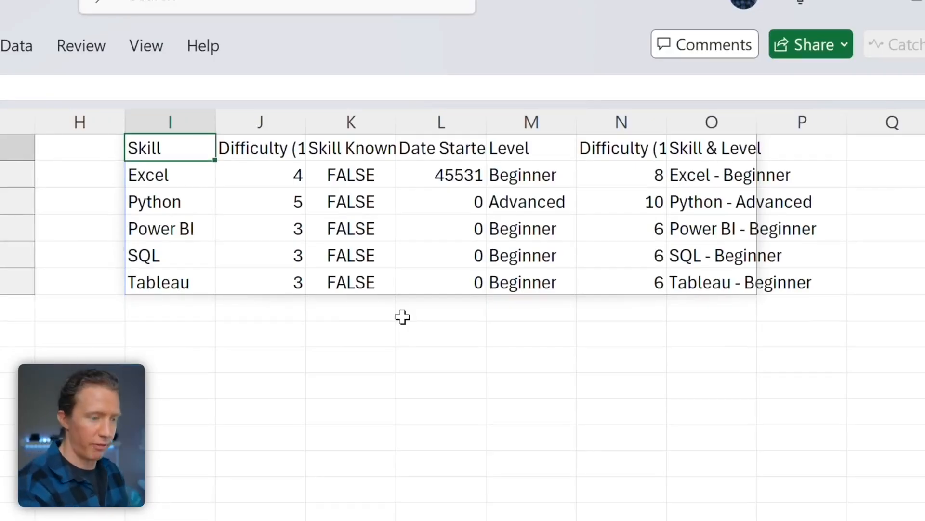
pyautogui.click(491, 233)
pyautogui.click(600, 273)
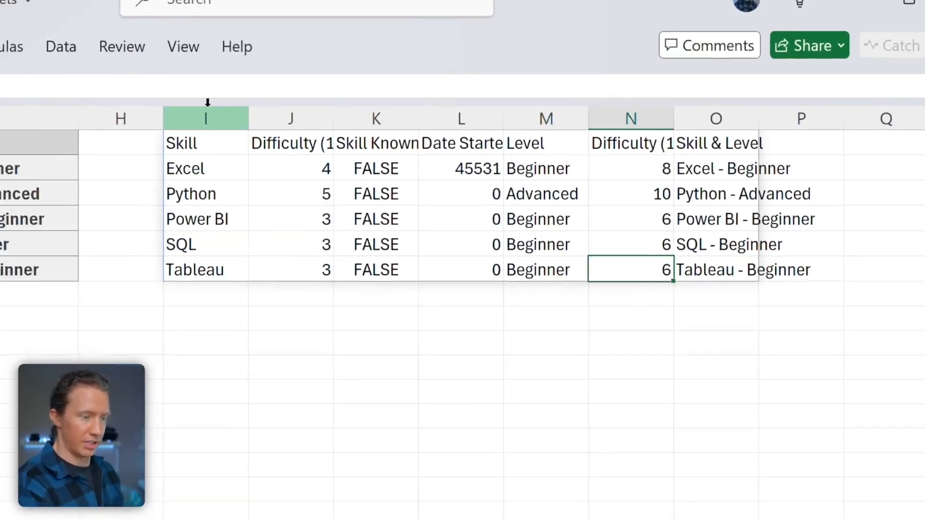
pyautogui.click(217, 76)
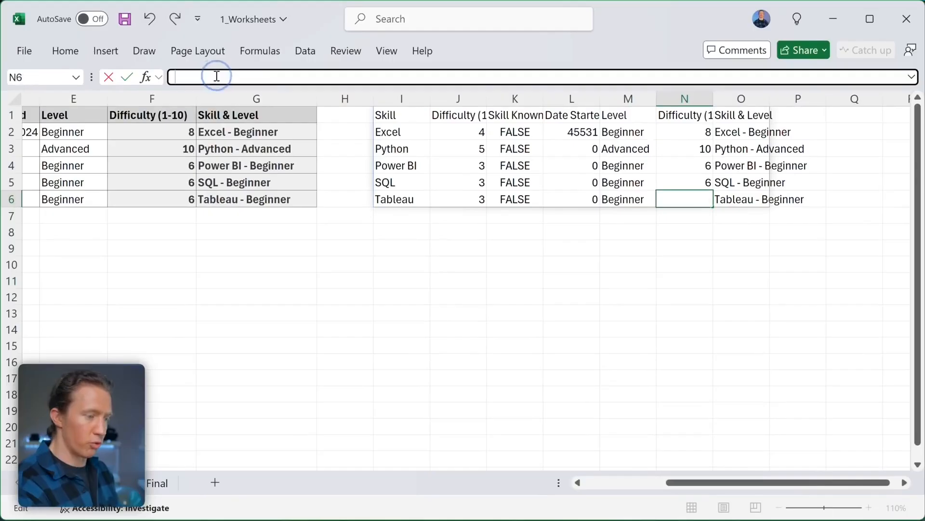
pyautogui.click(408, 117)
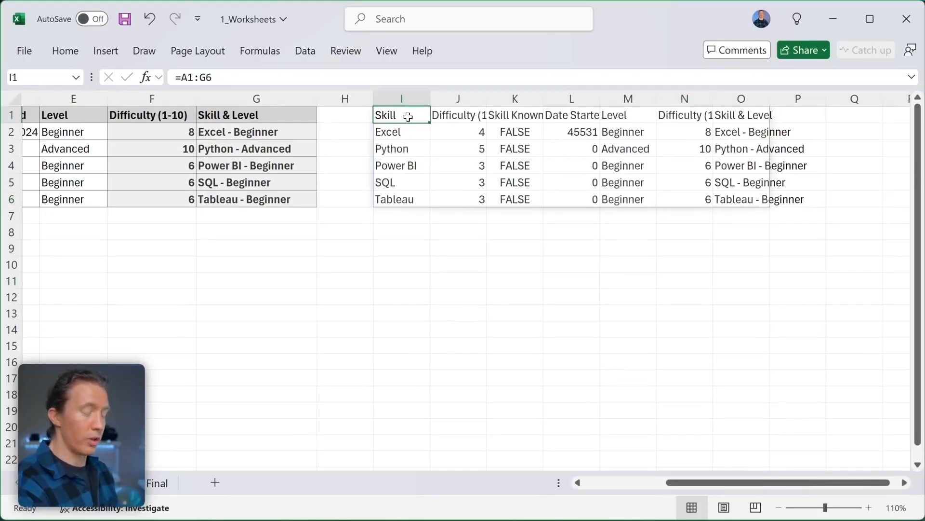
pyautogui.hscroll(-1, 408, 116)
pyautogui.hscroll(-2, 270, 76)
# - Shorten the spill formula to =A1:G5, then return it to A1:G6
pyautogui.click(270, 73)
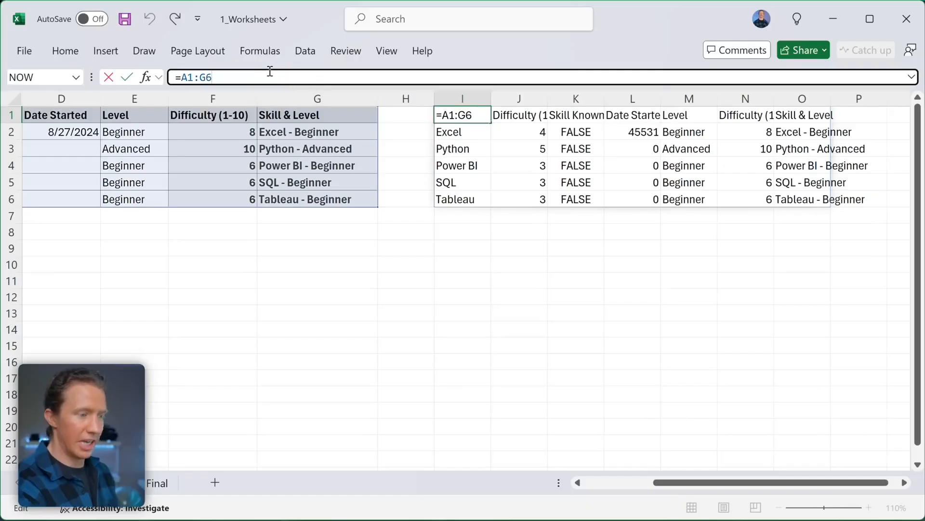
pyautogui.press('BackSpace')
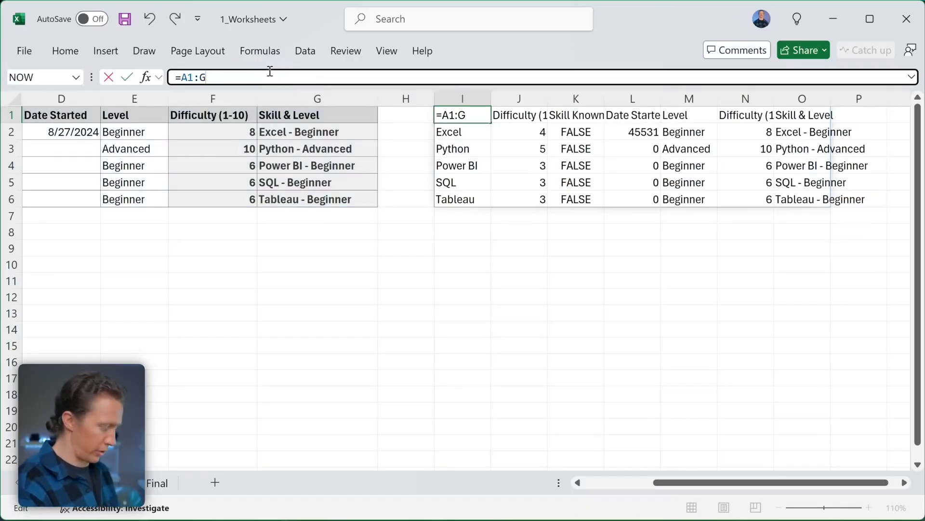
pyautogui.write('5')
pyautogui.press('Return')
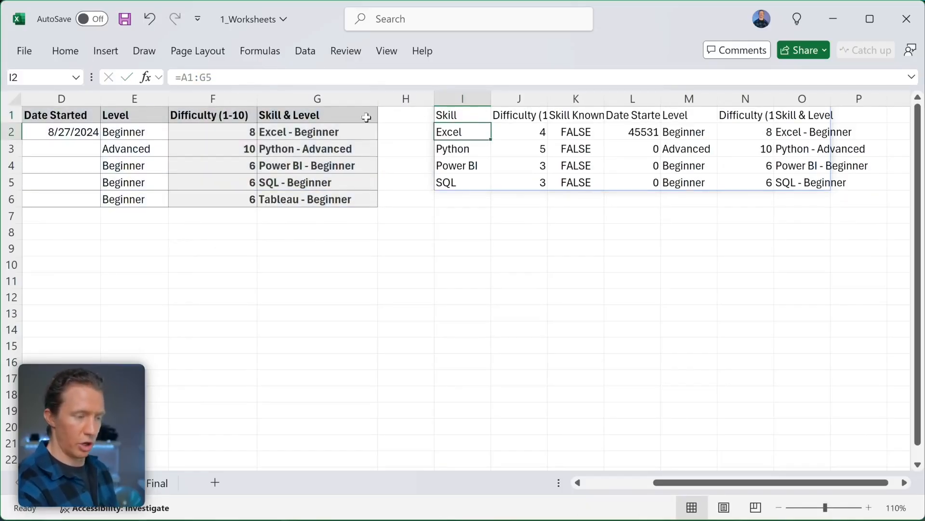
pyautogui.click(231, 76)
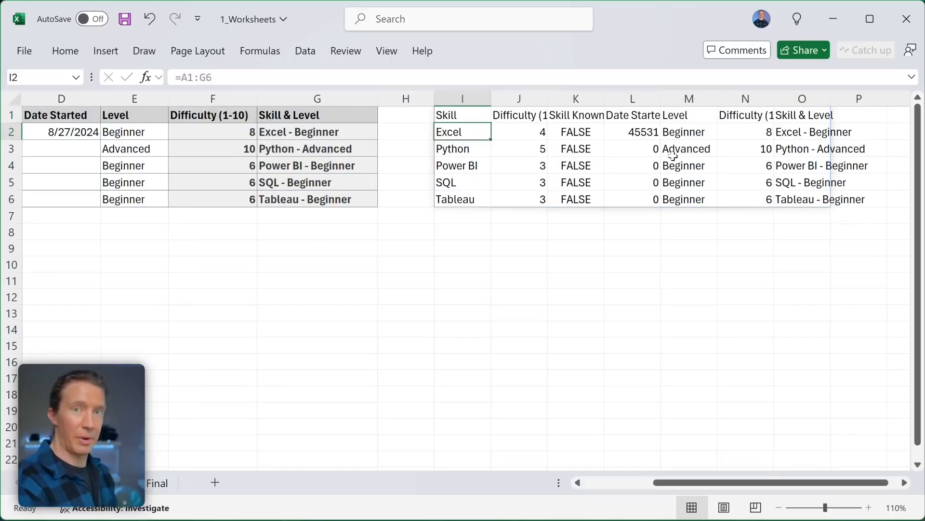
pyautogui.hscroll(4, 673, 156)
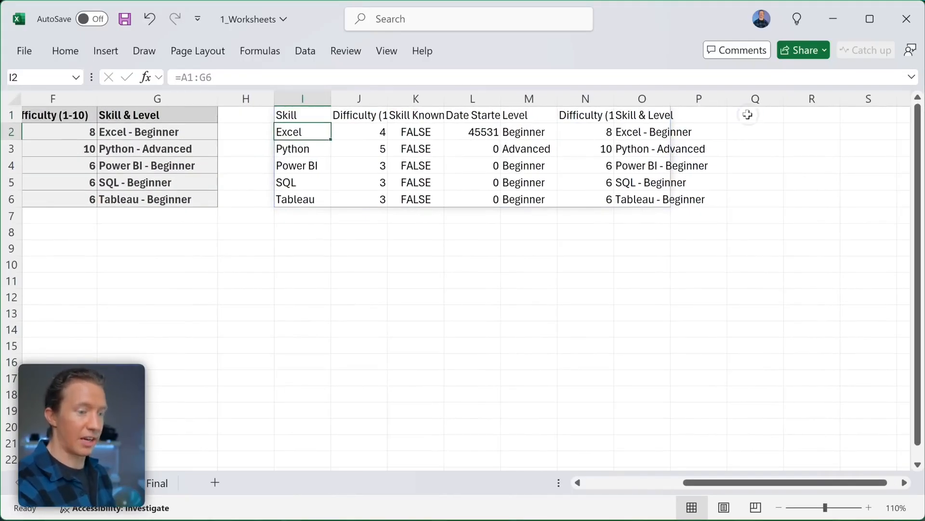
pyautogui.click(747, 114)
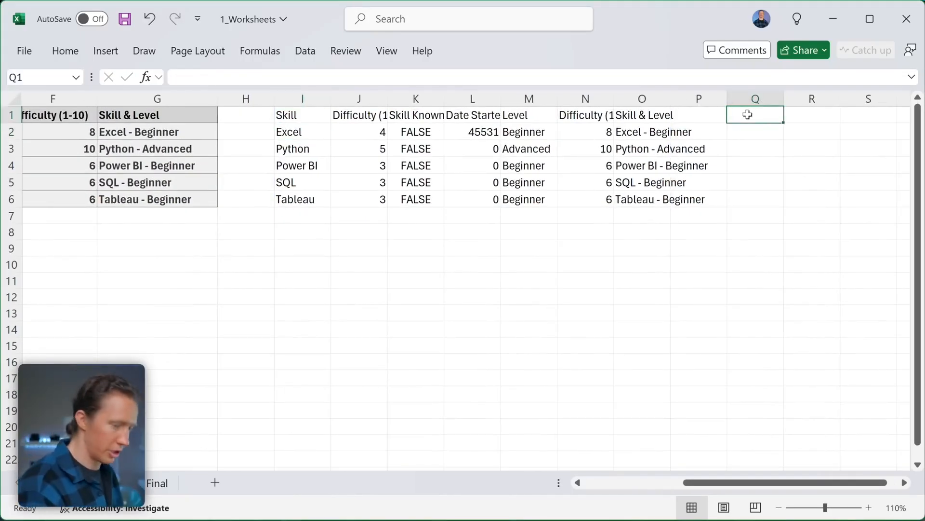
# - Enter =A:A in Q1 and scroll down to see column A spill with trailing zeros
pyautogui.write('=')
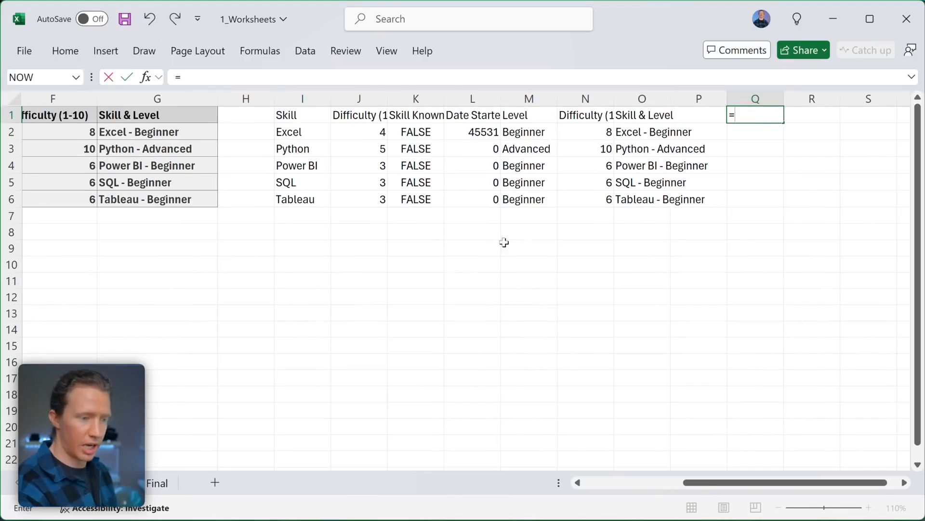
pyautogui.hscroll(-5, 489, 233)
pyautogui.hscroll(-2, 488, 233)
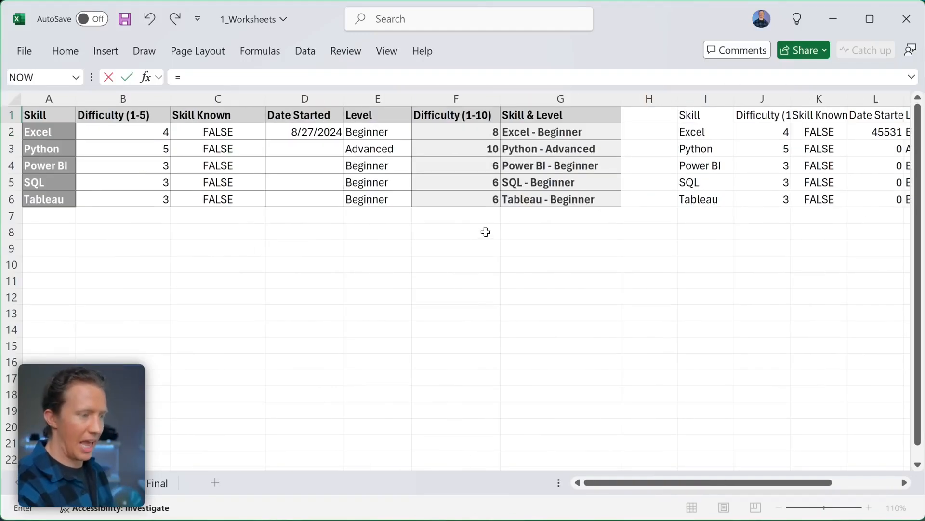
pyautogui.click(57, 97)
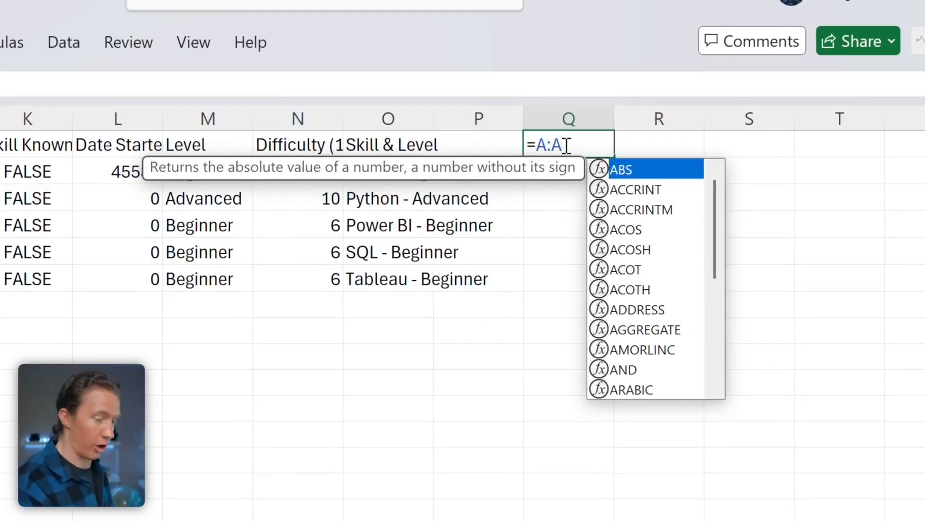
pyautogui.press('Return')
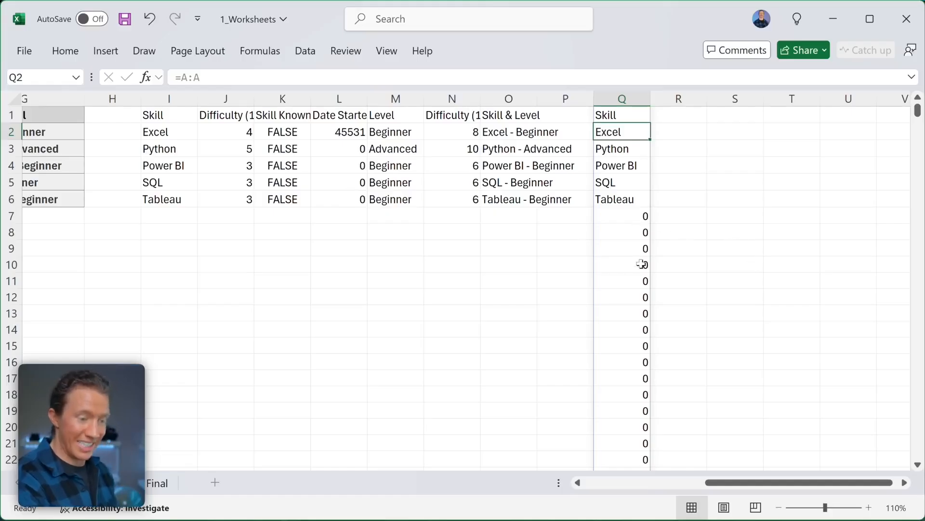
pyautogui.scroll(-20, 635, 323)
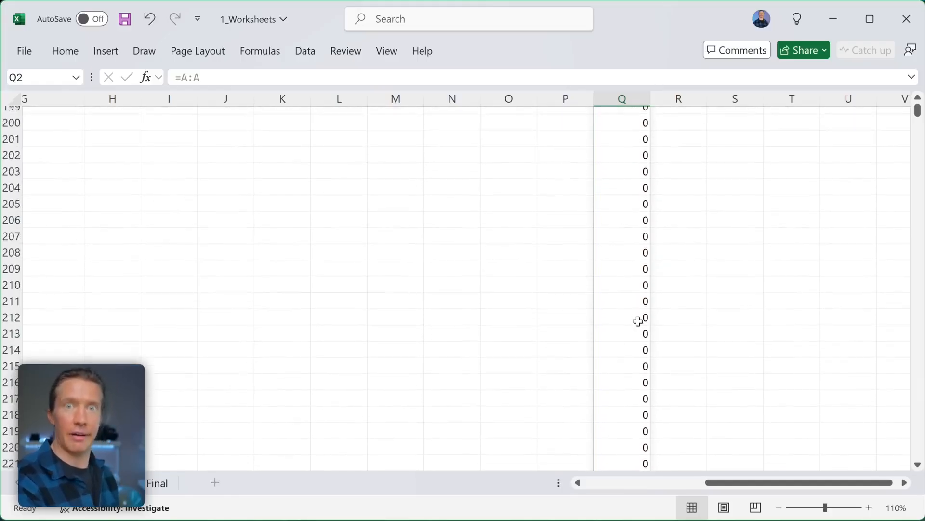
pyautogui.scroll(-18, 638, 321)
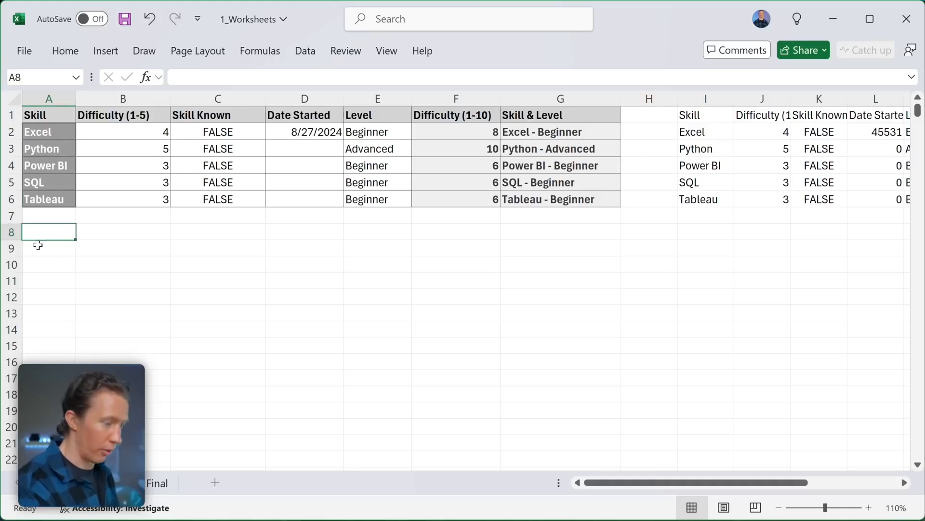
# - Enter a =5:6 formula copying rows 5 and 6, dismissing the circular reference warning
pyautogui.write('=')
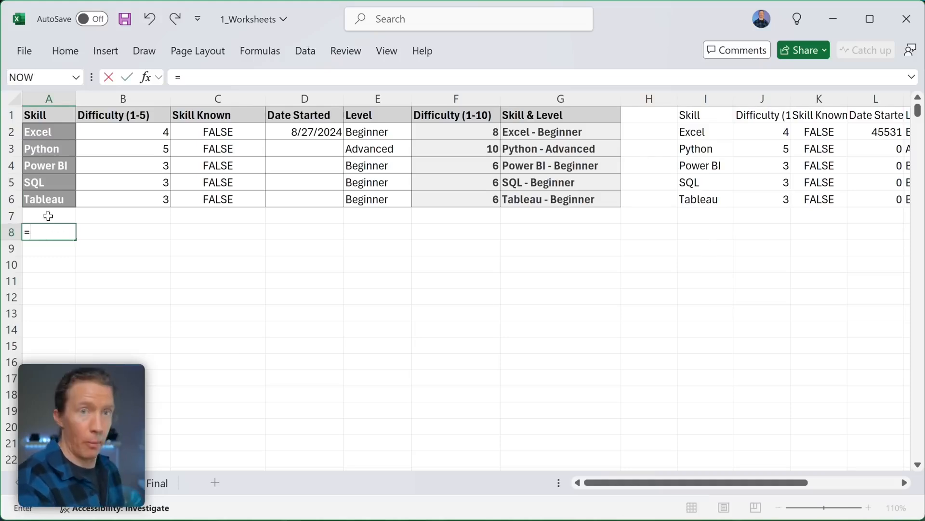
pyautogui.moveTo(9, 182); pyautogui.dragTo(8, 199)
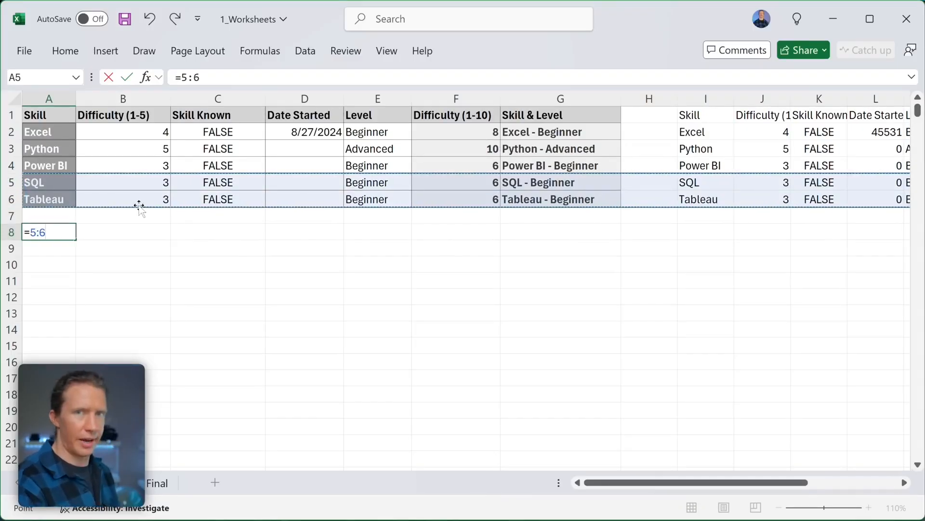
pyautogui.press('Return')
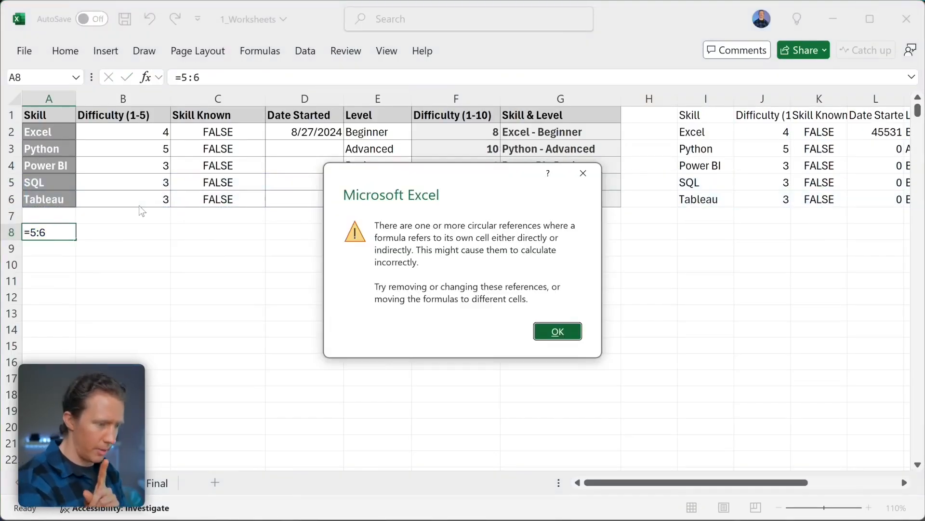
pyautogui.click(559, 331)
# - Clear the =A:A formula from Q1 to remove its column spill
pyautogui.hscroll(5, 572, 320)
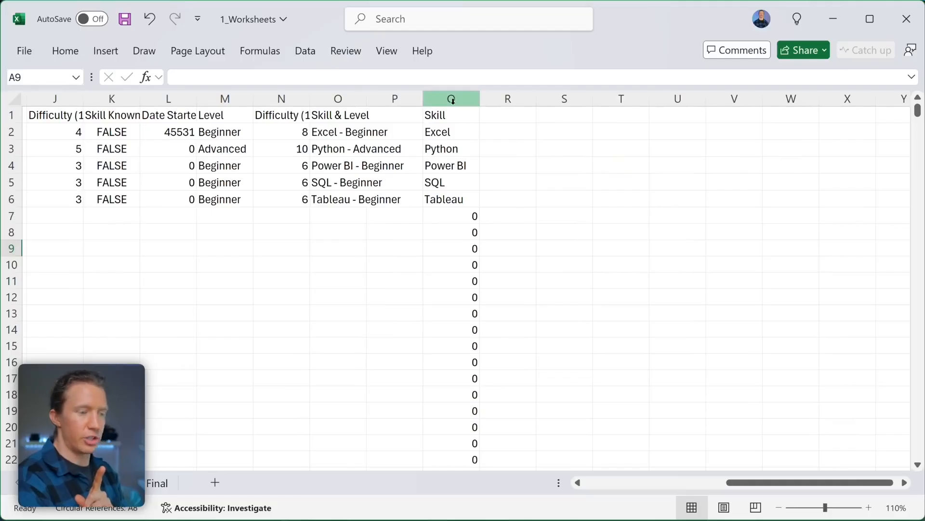
pyautogui.click(450, 115)
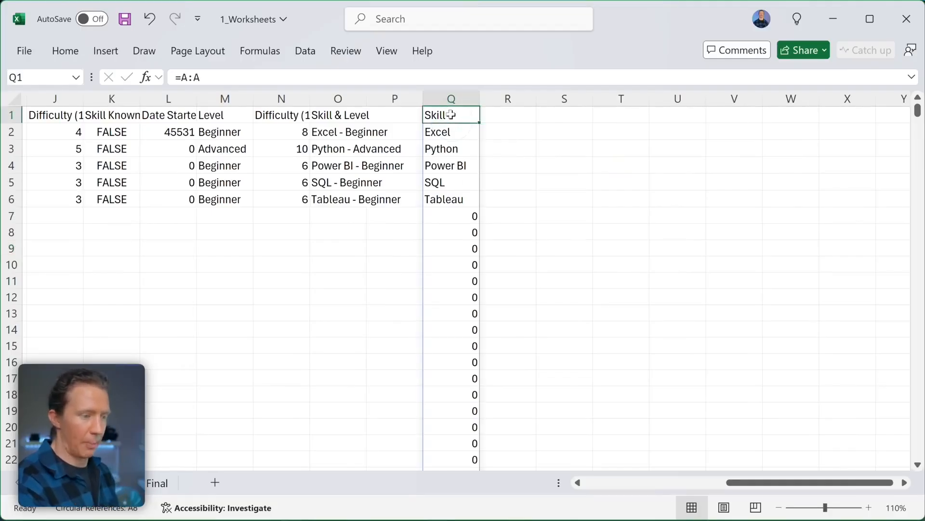
pyautogui.press('BackSpace')
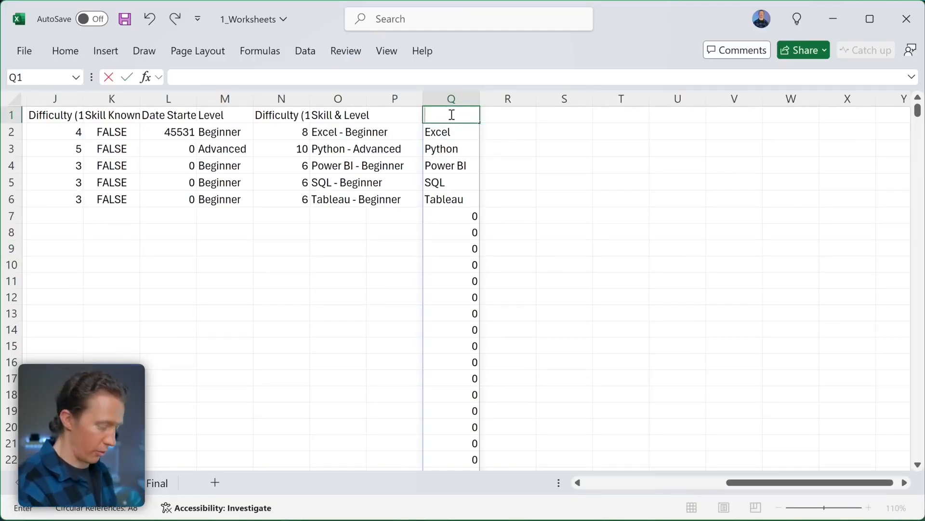
pyautogui.press('Return')
pyautogui.hscroll(-5, 420, 258)
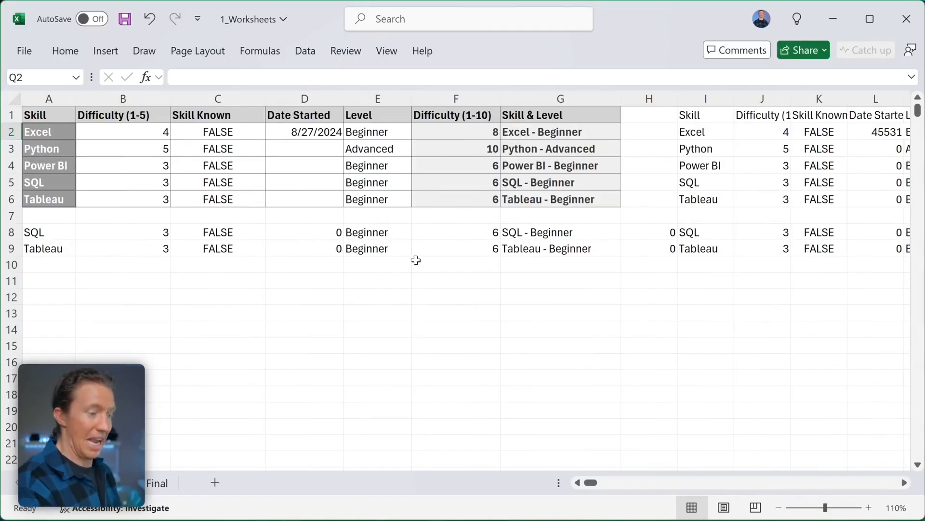
# - Delete the contents of rows 8 and 9 so the copied SQL and Tableau rows disappear
pyautogui.click(33, 233)
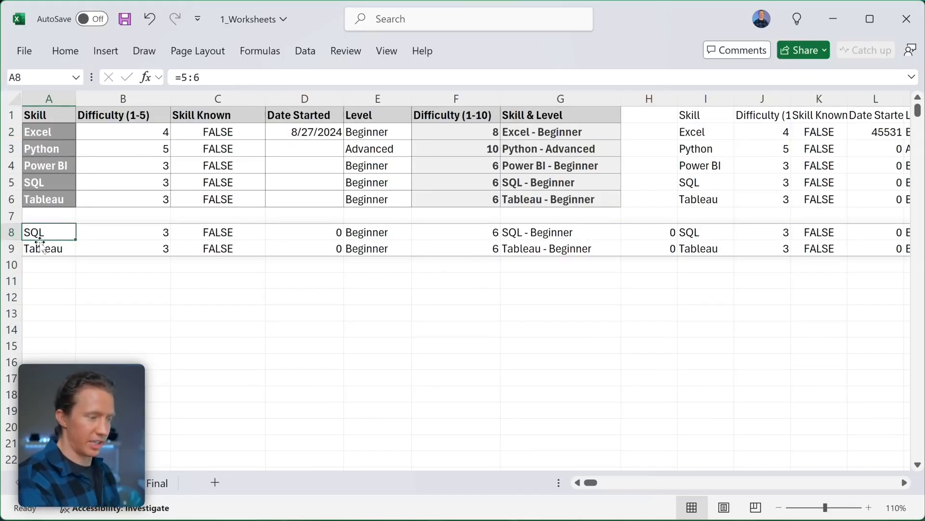
pyautogui.hscroll(1, 455, 245)
pyautogui.hscroll(15, 455, 244)
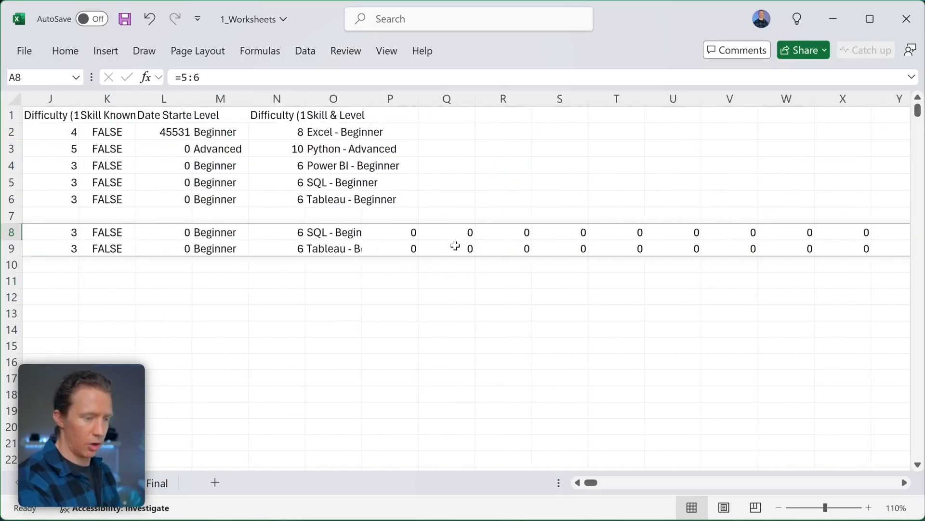
pyautogui.hscroll(-5, 450, 245)
pyautogui.hscroll(-6, 450, 245)
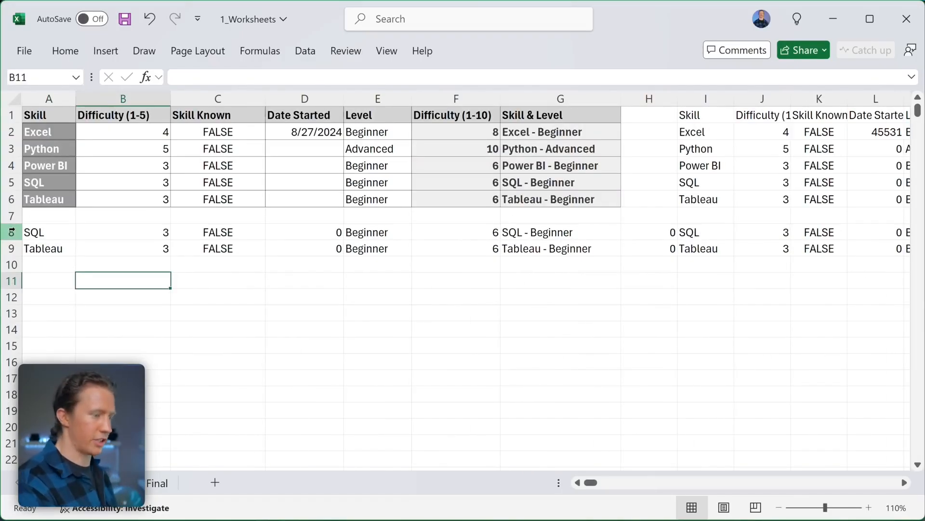
pyautogui.moveTo(12, 232); pyautogui.dragTo(10, 248)
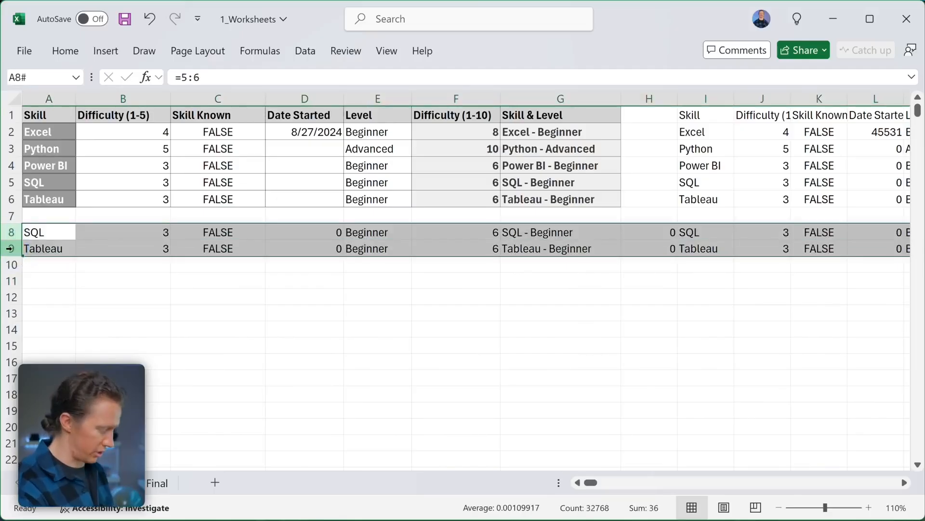
pyautogui.press('Delete')
pyautogui.click(138, 231)
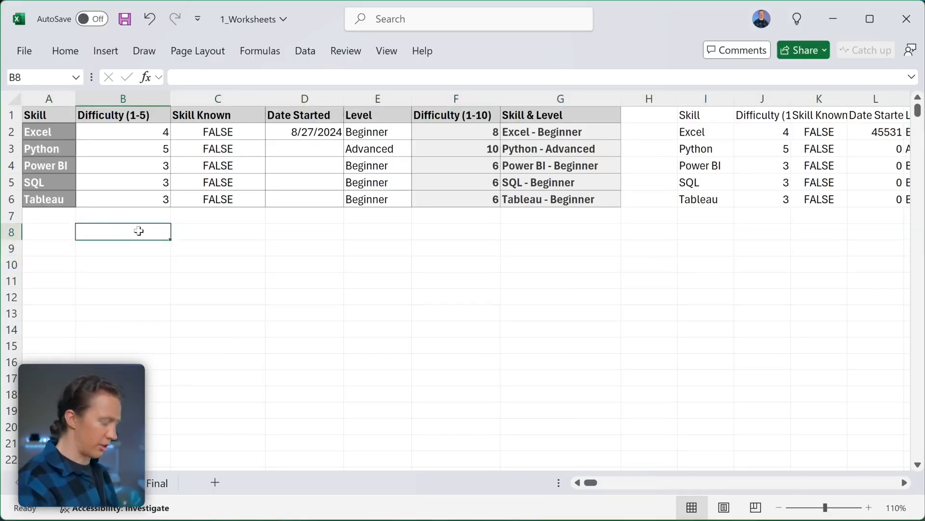
# - Enter =AVERAGE(B2:B6) in B8, returning 3.6
pyautogui.write('=')
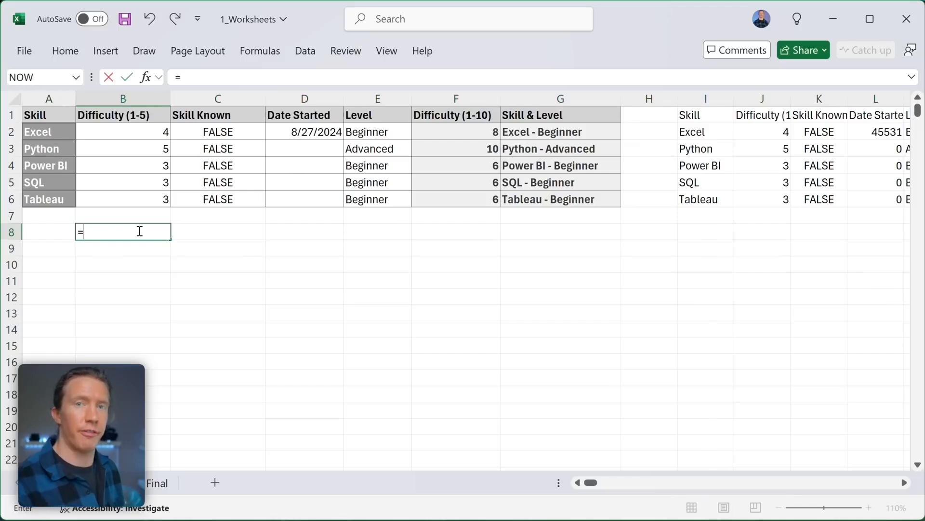
pyautogui.write('AVERAGE')
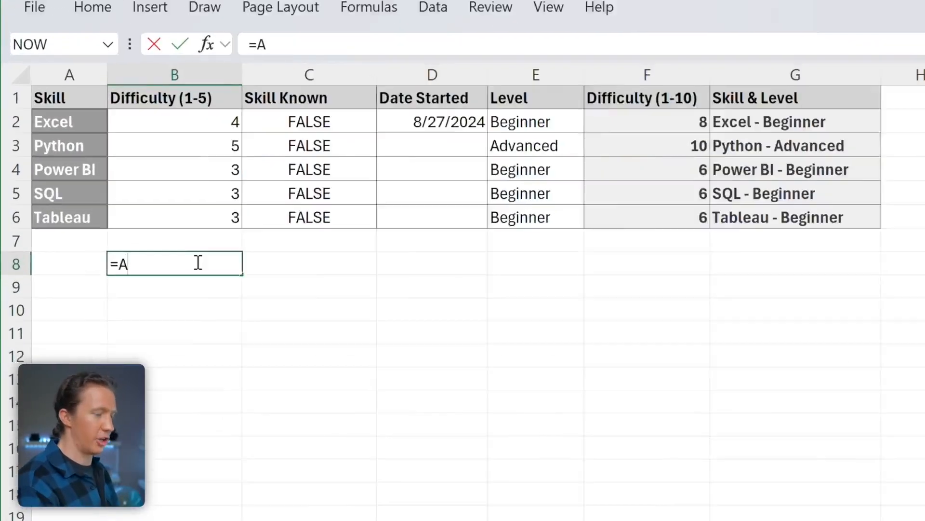
pyautogui.write('(')
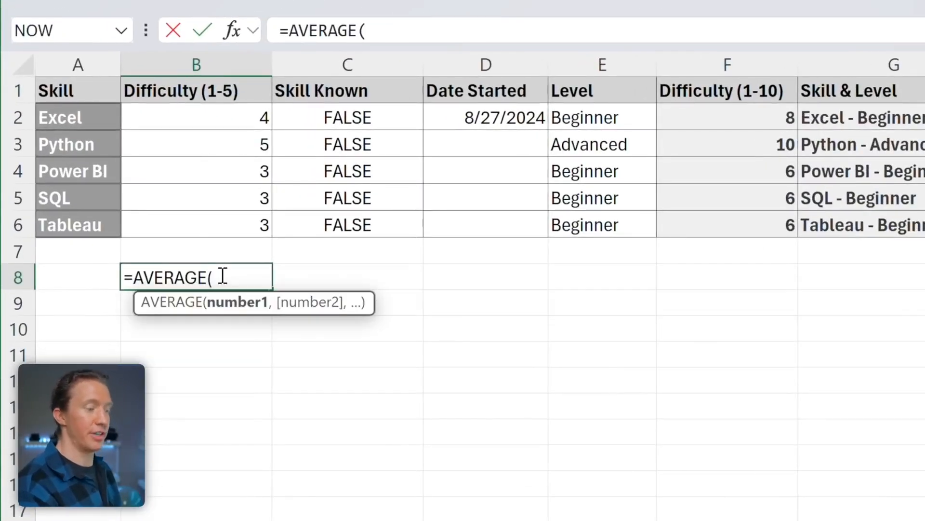
pyautogui.moveTo(242, 118); pyautogui.dragTo(233, 215)
pyautogui.write(')')
pyautogui.press('Return')
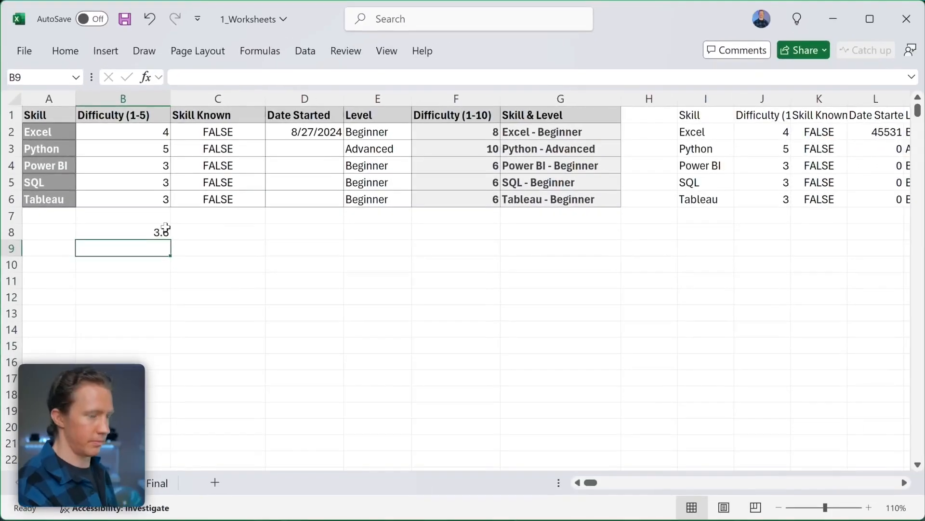
pyautogui.click(165, 228)
pyautogui.hscroll(1, 166, 228)
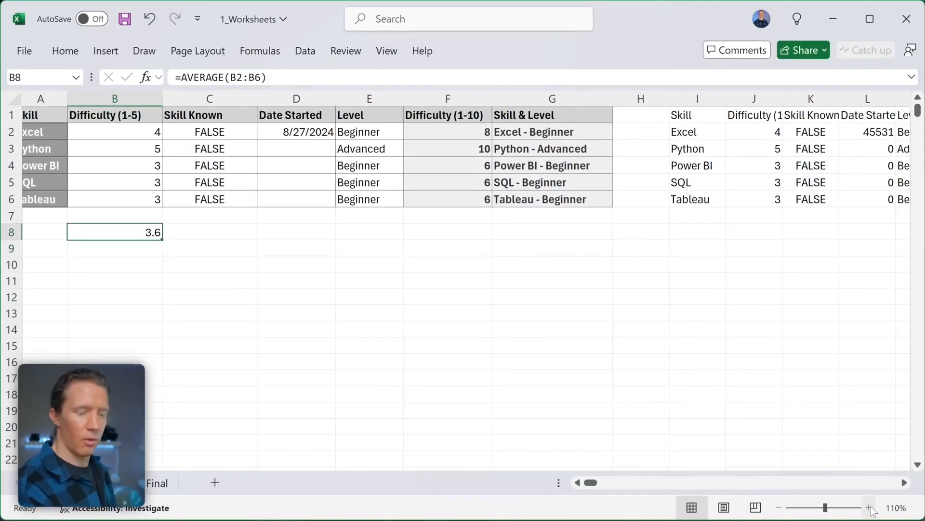
# - Zoom in and auto-fit column L so the spilled Date Started values are readable
pyautogui.click(869, 508)
pyautogui.click(869, 507)
pyautogui.click(869, 507)
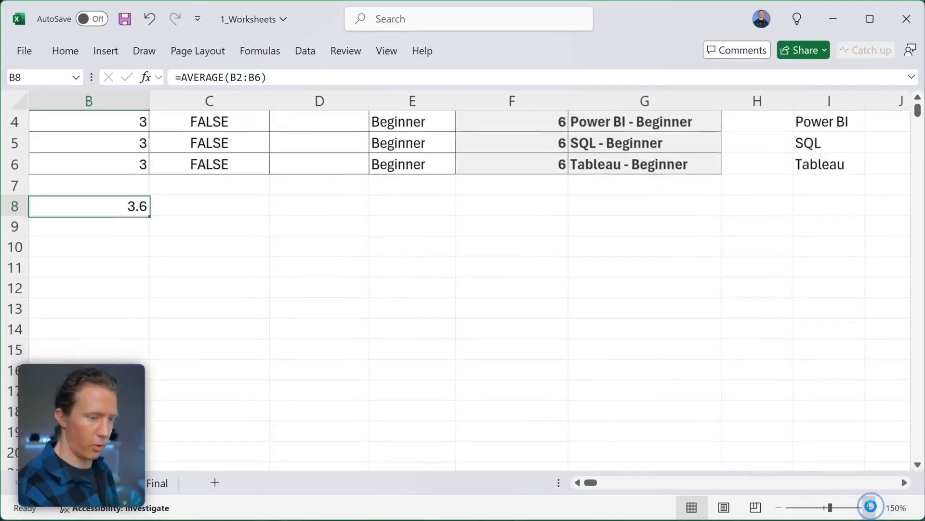
pyautogui.click(869, 507)
pyautogui.click(869, 508)
pyautogui.scroll(2, 640, 307)
pyautogui.hscroll(5, 640, 307)
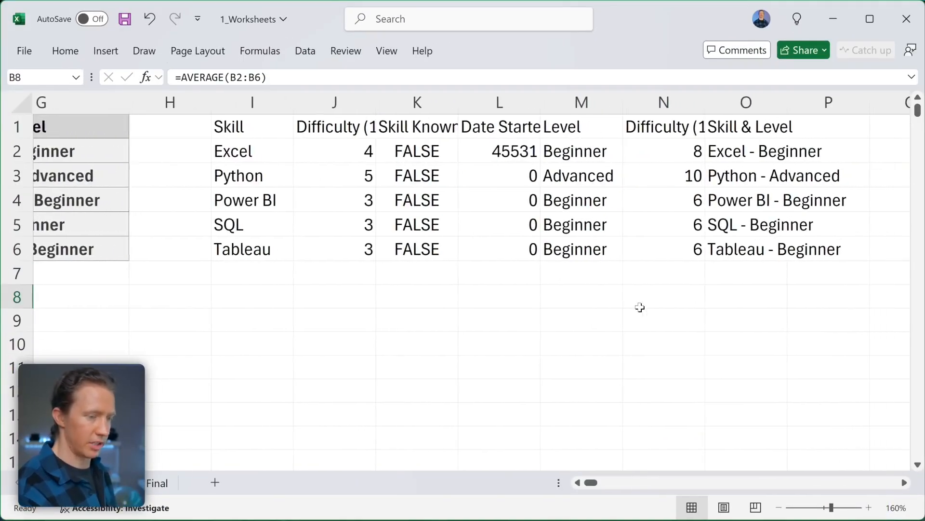
pyautogui.click(546, 101)
pyautogui.doubleClick(546, 101)
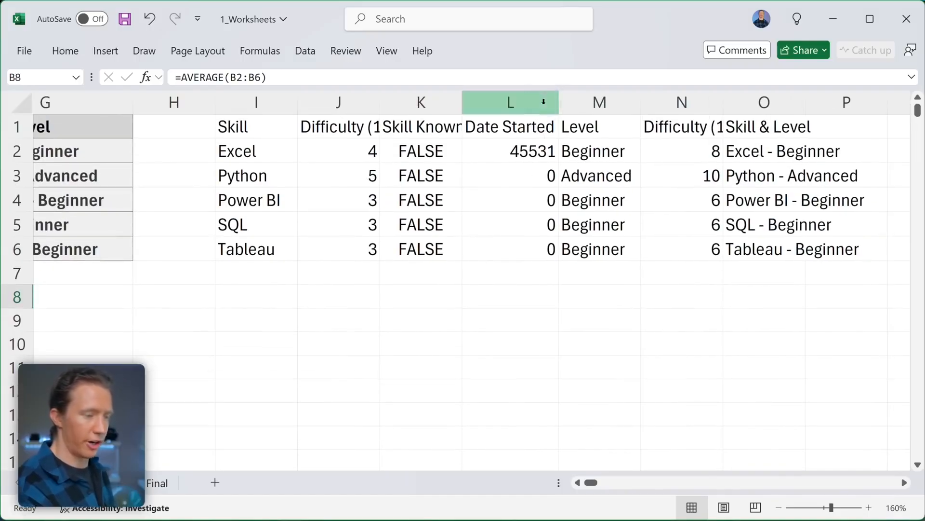
# - Format the spilled start date in L2 as Short Date, showing 8/27/2024
pyautogui.click(543, 152)
pyautogui.click(54, 50)
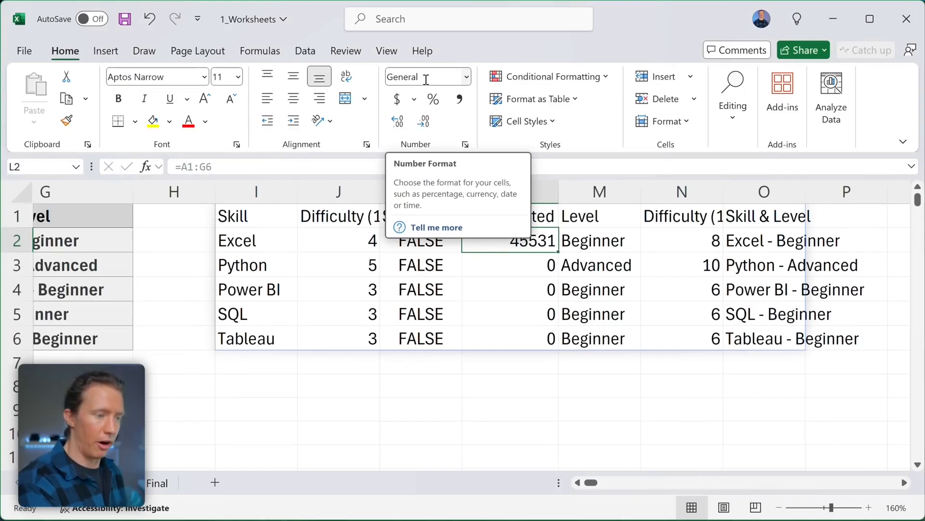
pyautogui.click(466, 77)
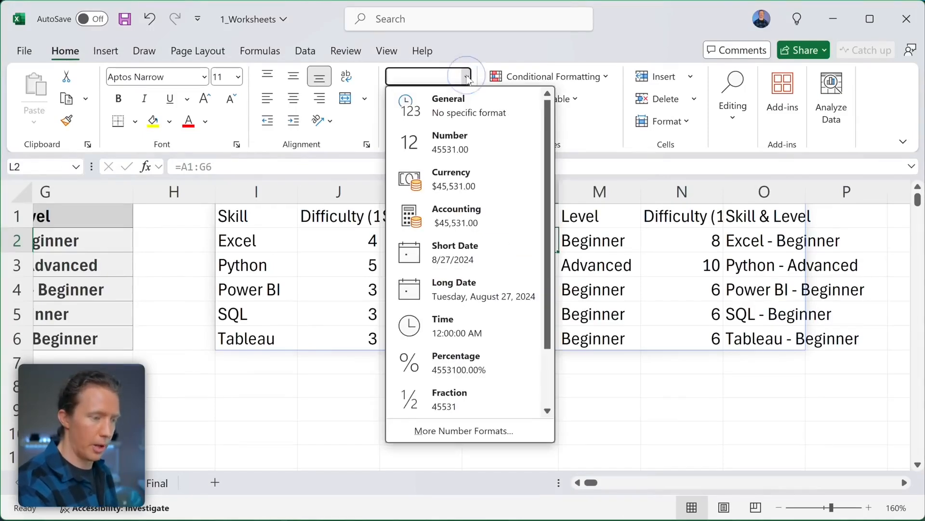
pyautogui.click(458, 252)
pyautogui.scroll(1, 553, 324)
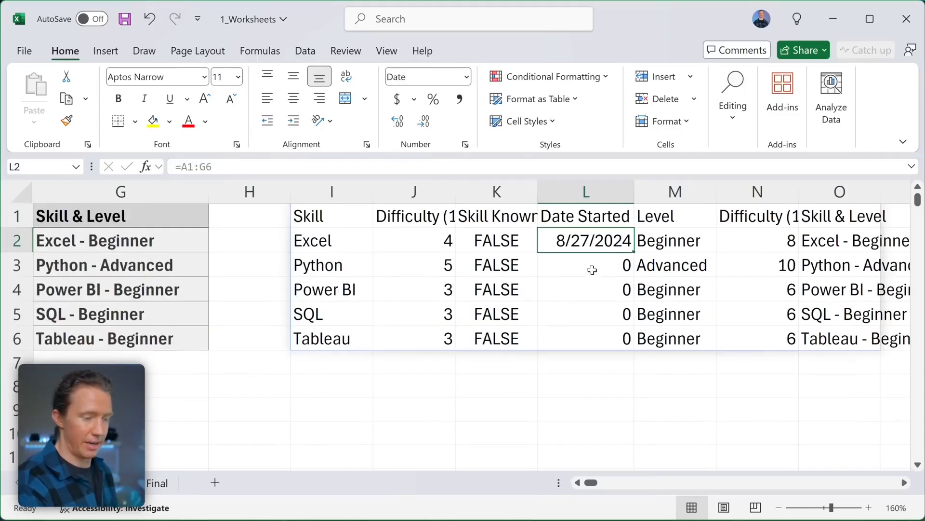
pyautogui.hscroll(1, 548, 285)
pyautogui.hscroll(-3, 548, 285)
pyautogui.hscroll(5, 548, 285)
# - Enter 1 in L7 and format it as Short Date, displaying 1/1/1900
pyautogui.click(434, 363)
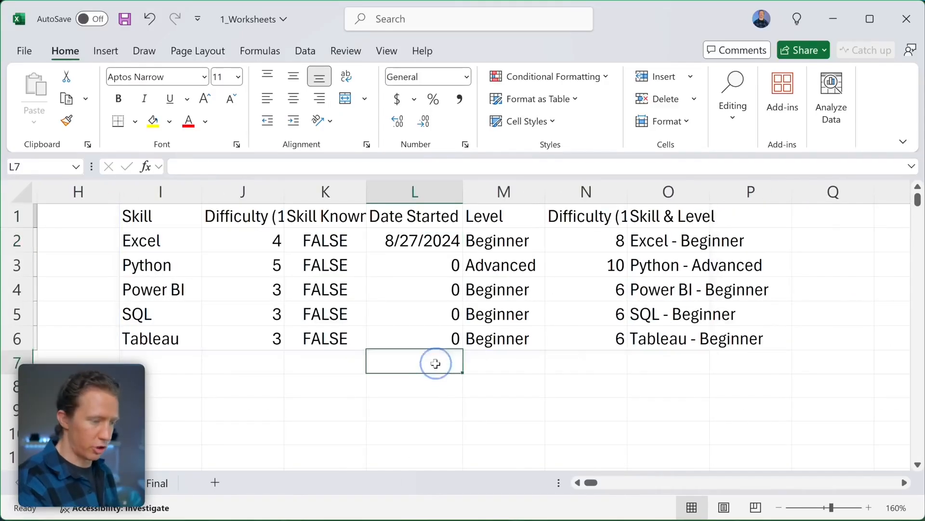
pyautogui.write('1')
pyautogui.hotkey('ctrl', 'Return')
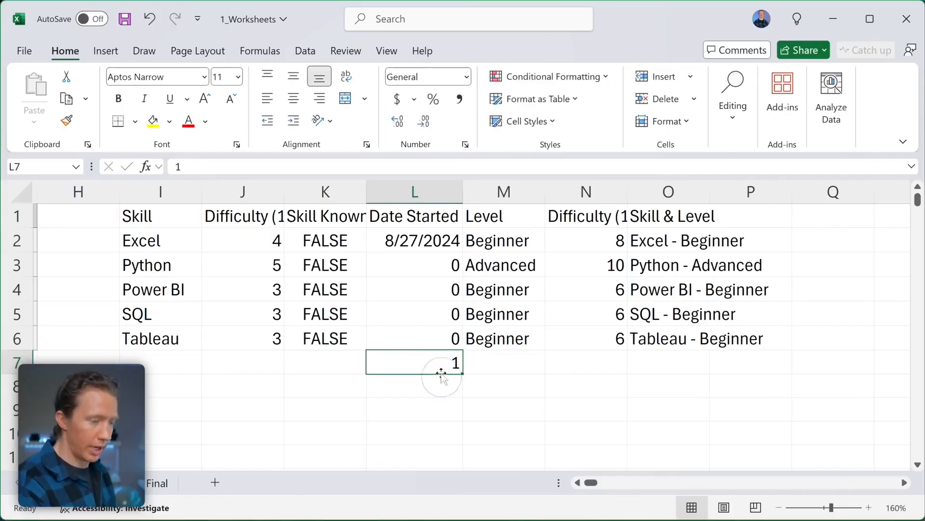
pyautogui.hscroll(-1, 441, 362)
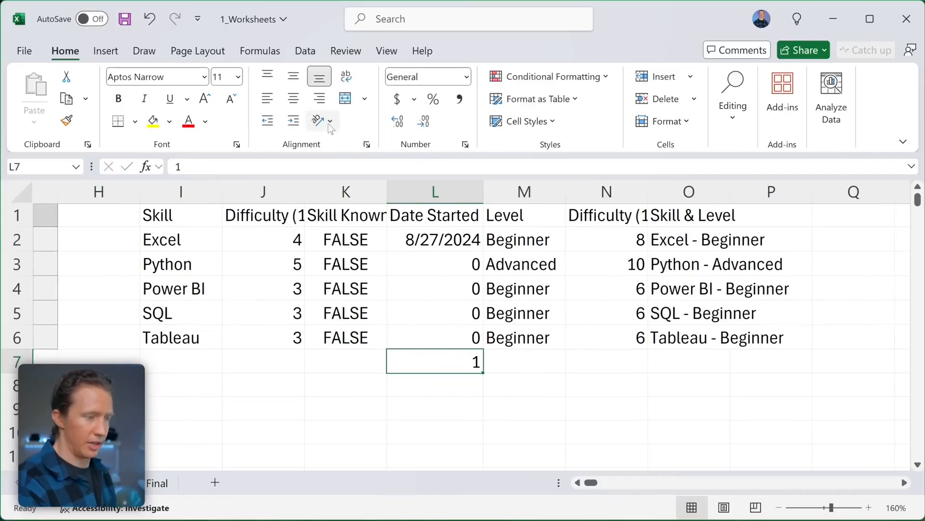
pyautogui.click(107, 51)
pyautogui.click(65, 50)
pyautogui.click(467, 76)
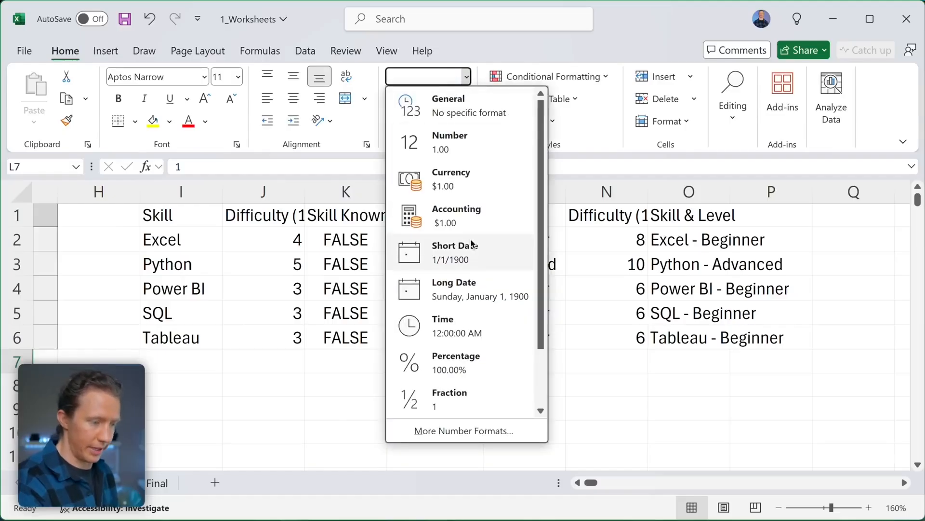
pyautogui.click(471, 256)
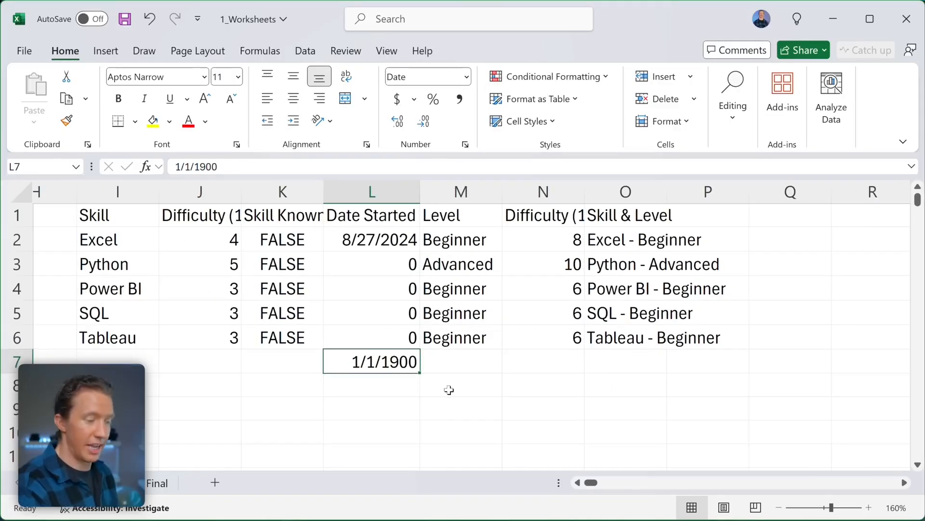
pyautogui.hscroll(-1, 451, 392)
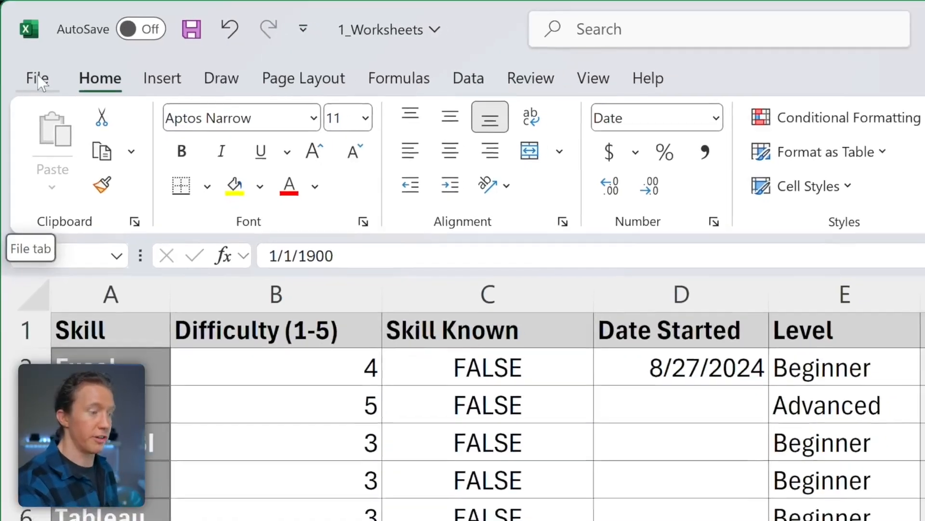
# - Save the workbook to OneDrive - Personal as 1_Worksheets and switch AutoSave on
pyautogui.click(39, 81)
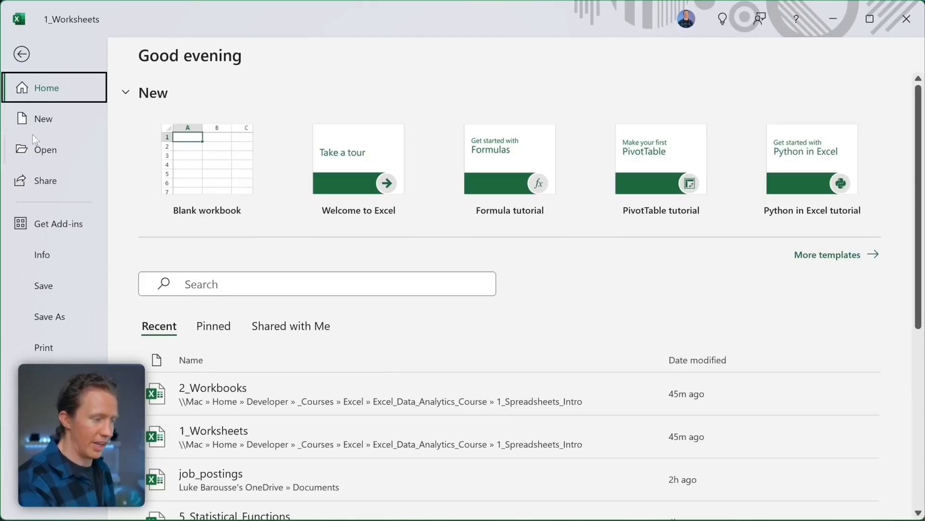
pyautogui.click(52, 317)
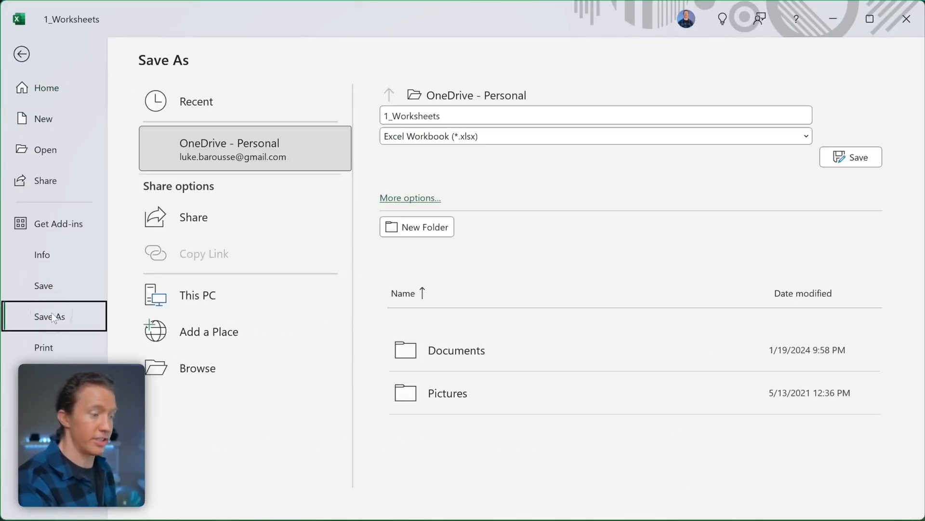
pyautogui.click(482, 95)
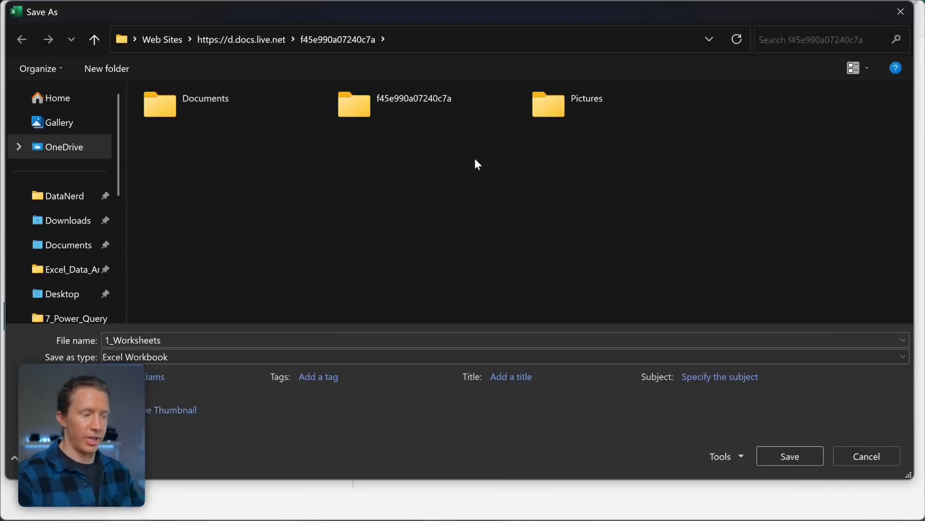
pyautogui.click(815, 454)
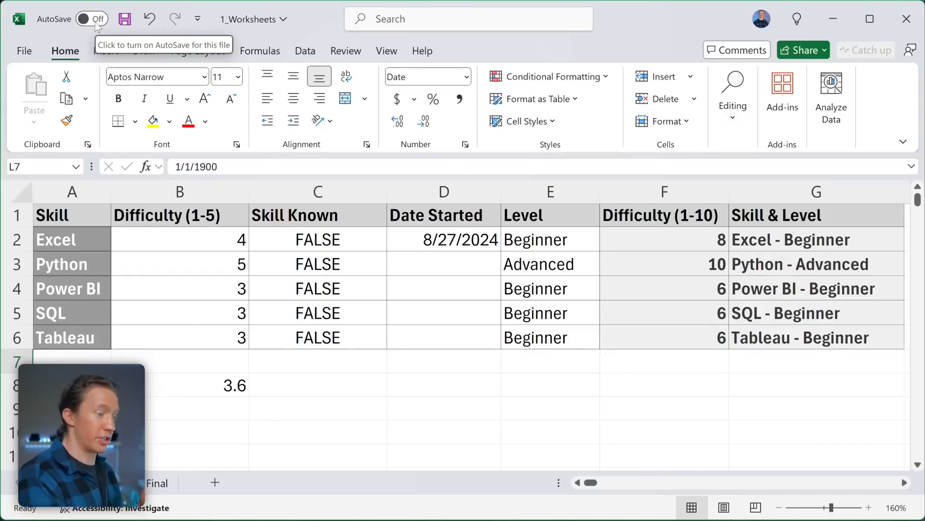
pyautogui.click(91, 19)
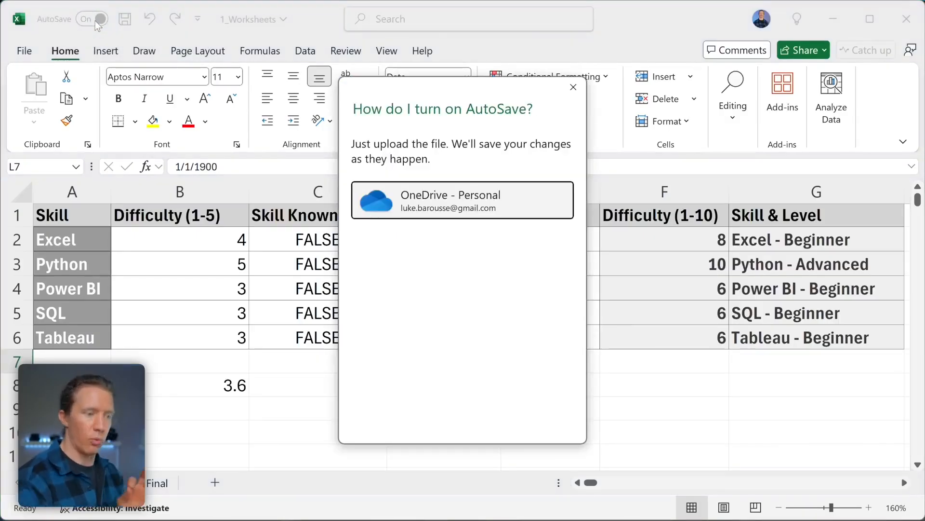
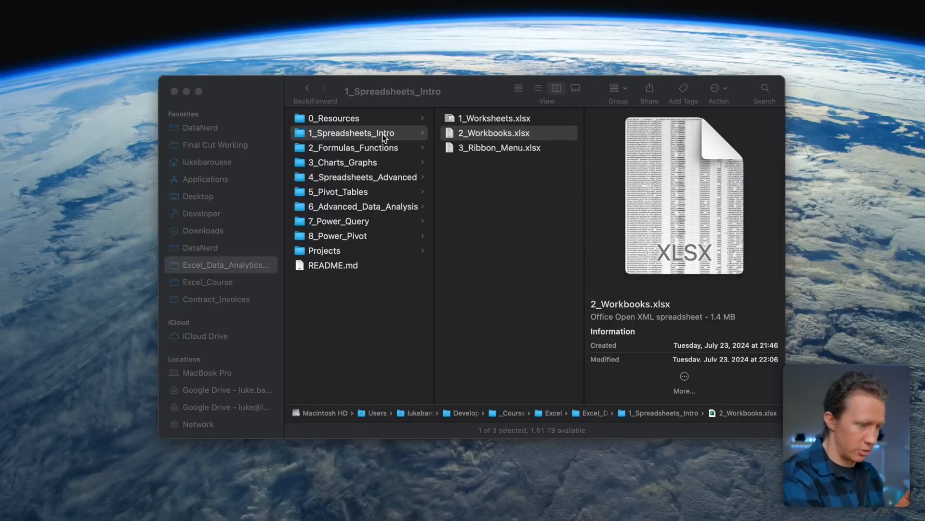
# - In Finder, go to 0_Resources > Datasets, widen the name column, and open data_jobs_salary_monthly.xlsx
pyautogui.click(343, 120)
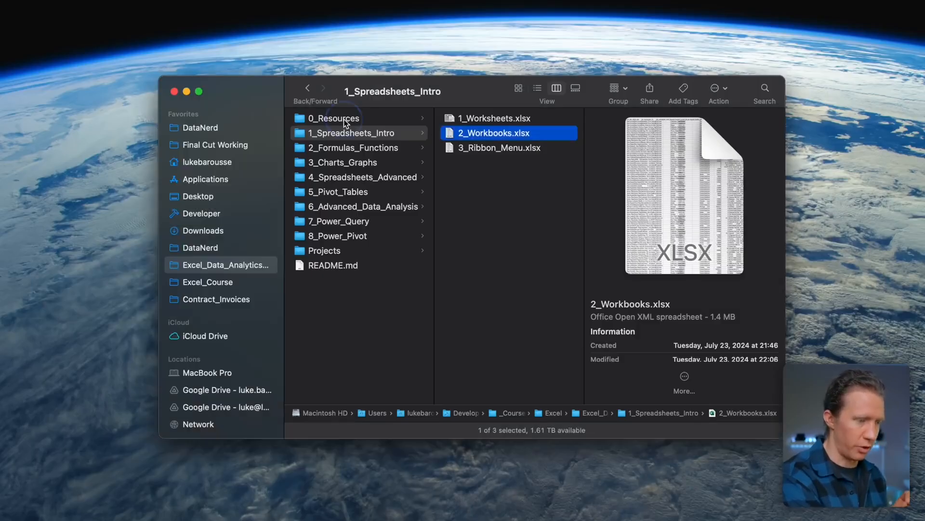
pyautogui.click(343, 120)
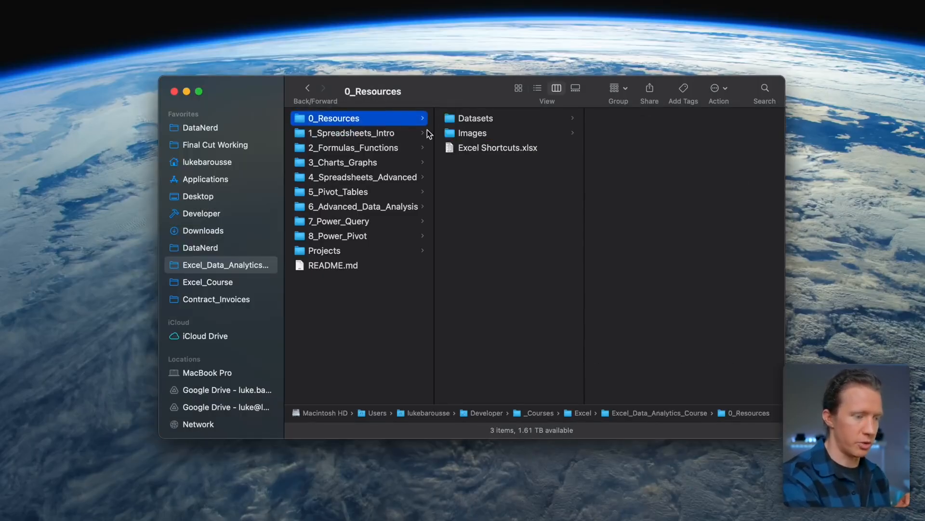
pyautogui.click(480, 121)
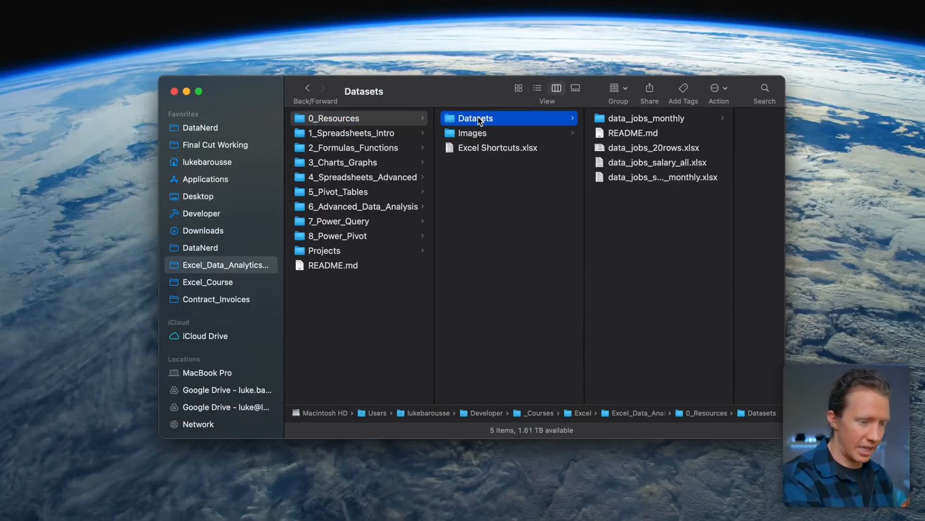
pyautogui.moveTo(733, 178); pyautogui.dragTo(758, 177)
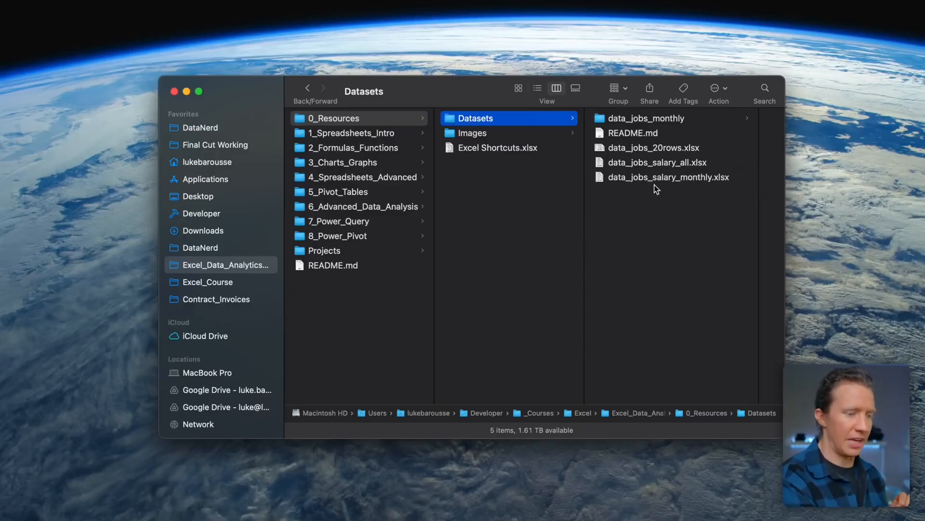
pyautogui.click(674, 180)
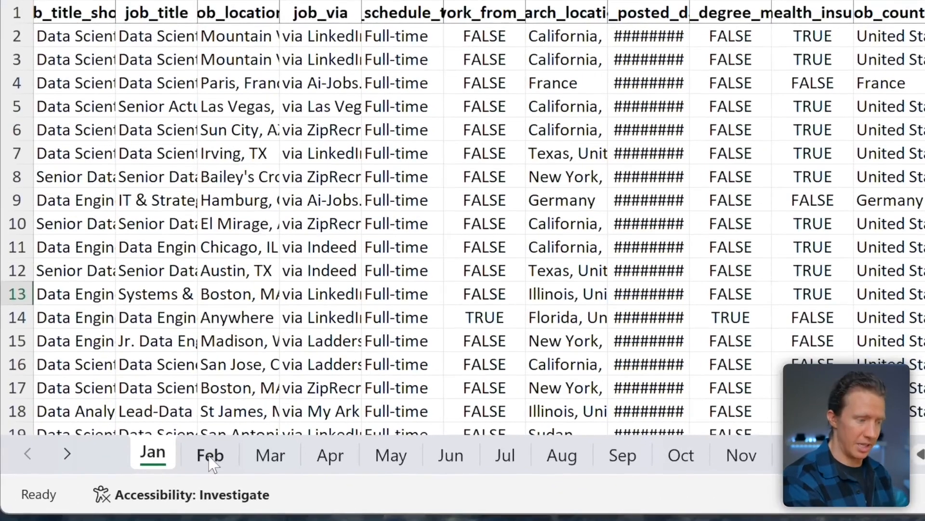
pyautogui.scroll(-11, 198, 324)
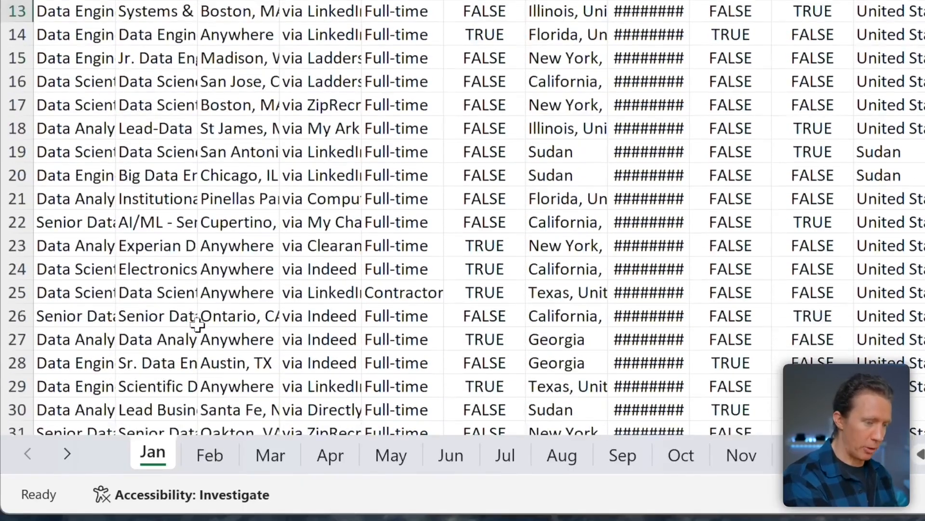
pyautogui.scroll(-2, 198, 324)
pyautogui.scroll(13, 201, 332)
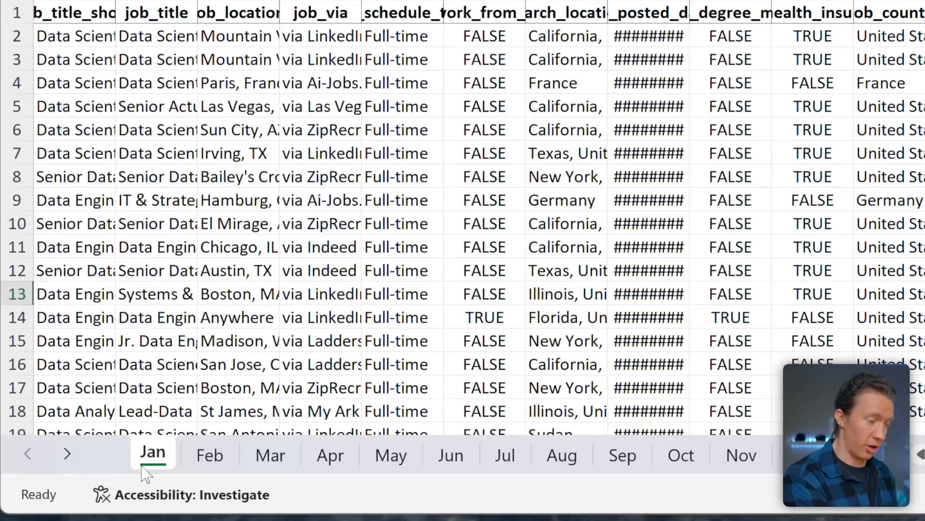
pyautogui.click(210, 456)
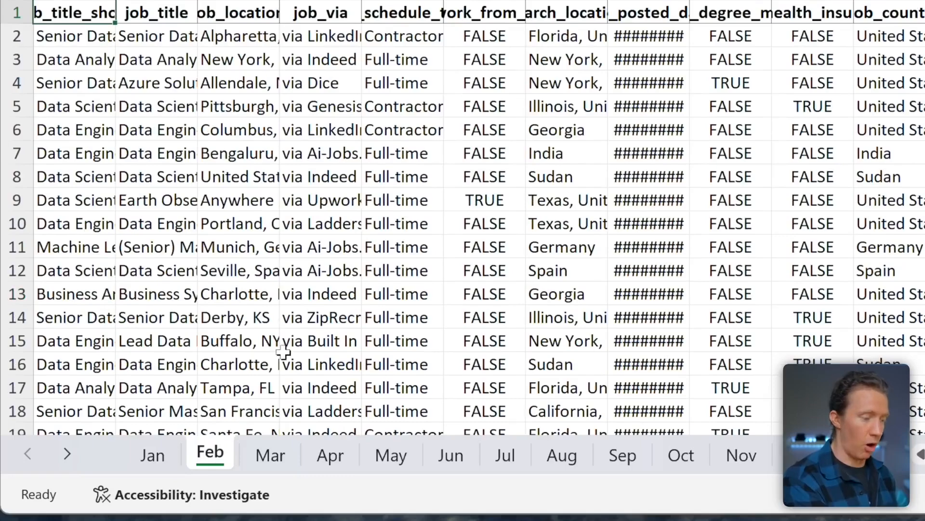
pyautogui.click(276, 460)
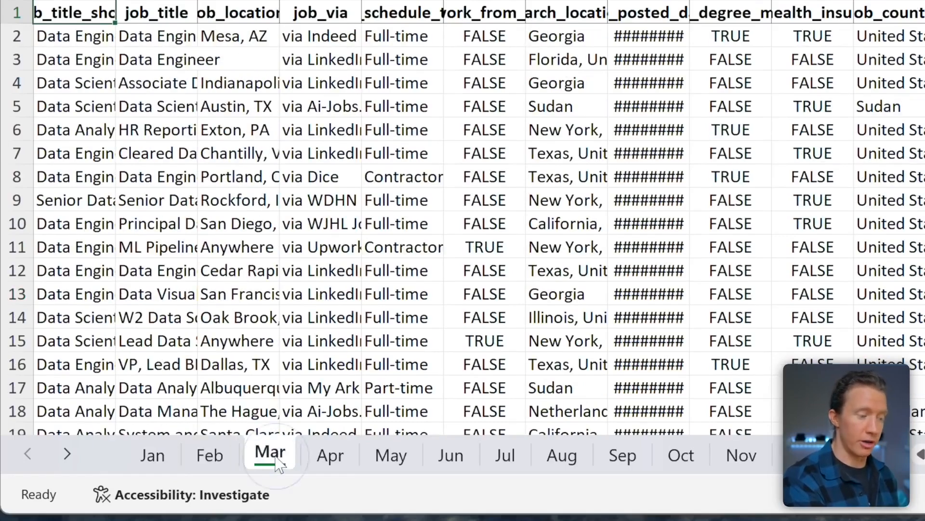
pyautogui.click(151, 457)
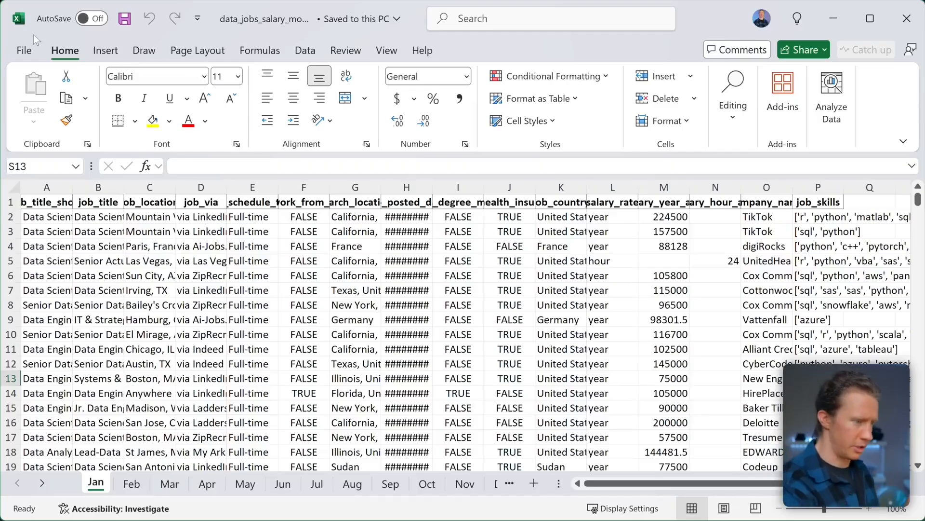
# - Create a new blank workbook, Book2, from File > New
pyautogui.click(24, 51)
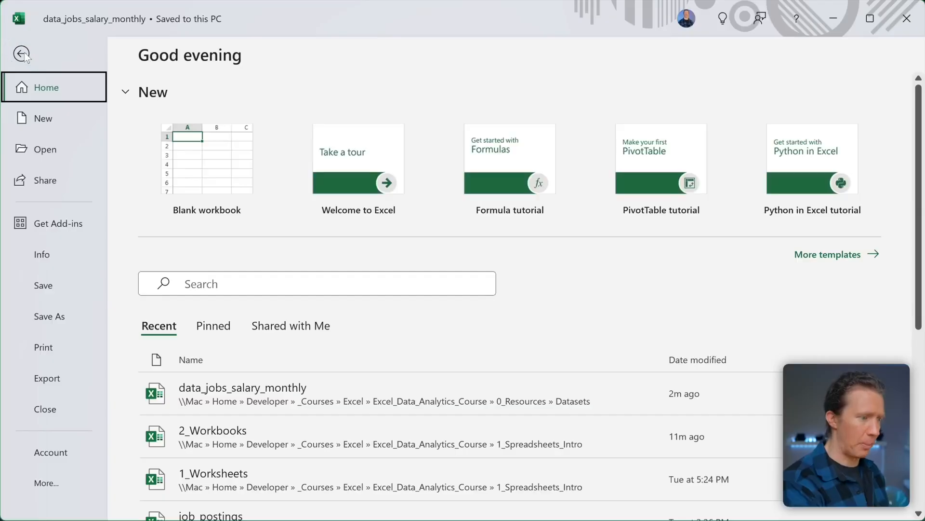
pyautogui.click(51, 121)
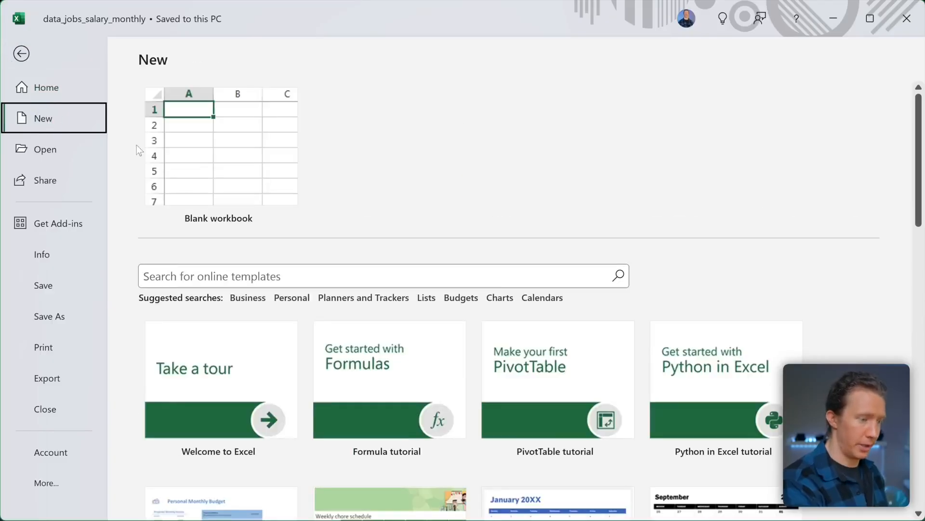
pyautogui.click(216, 166)
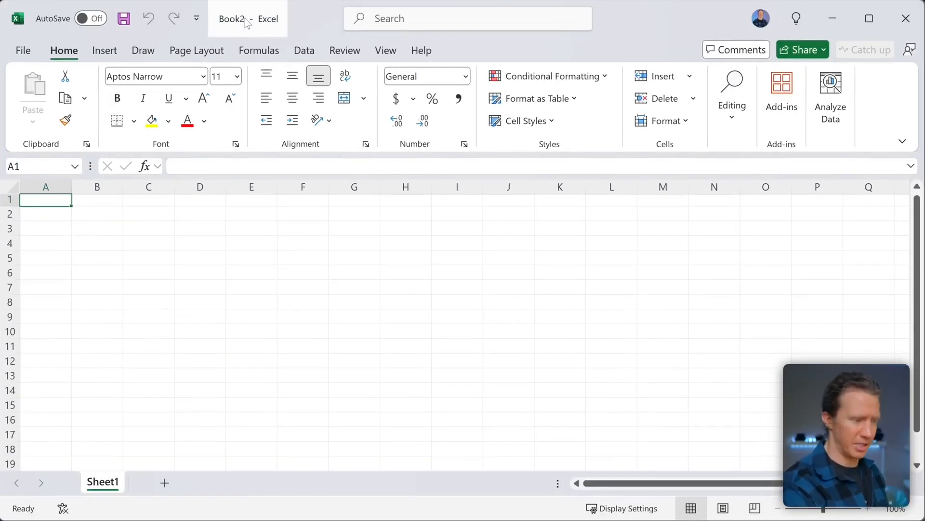
# - Look through Book2's File pages New and Home, ending on the Open page
pyautogui.click(21, 51)
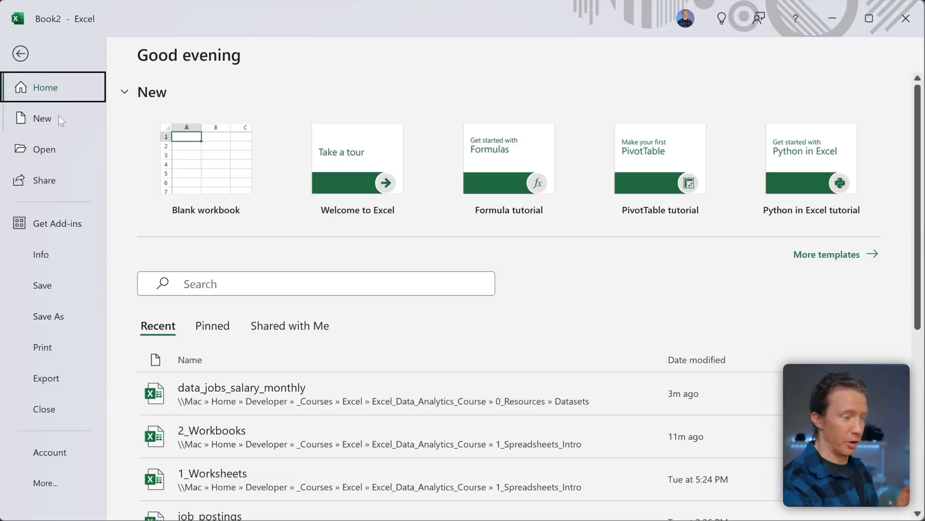
pyautogui.click(43, 116)
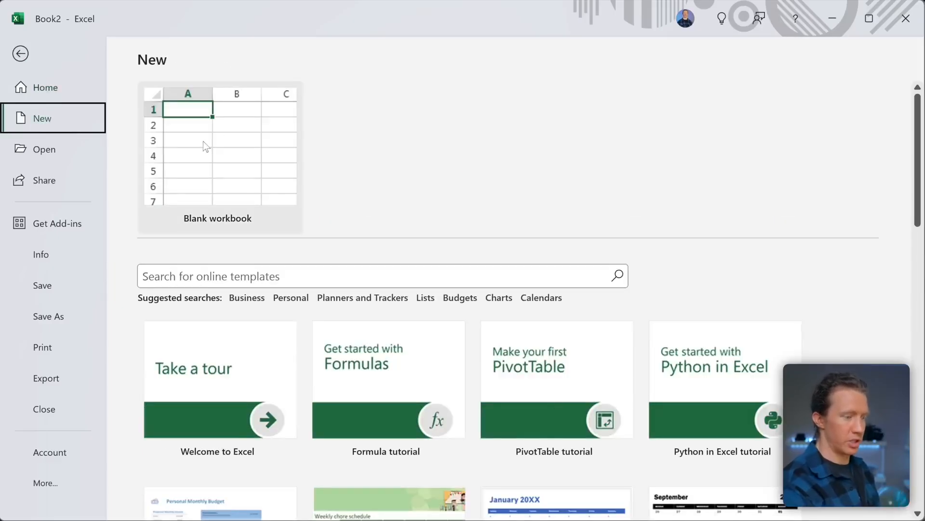
pyautogui.click(42, 82)
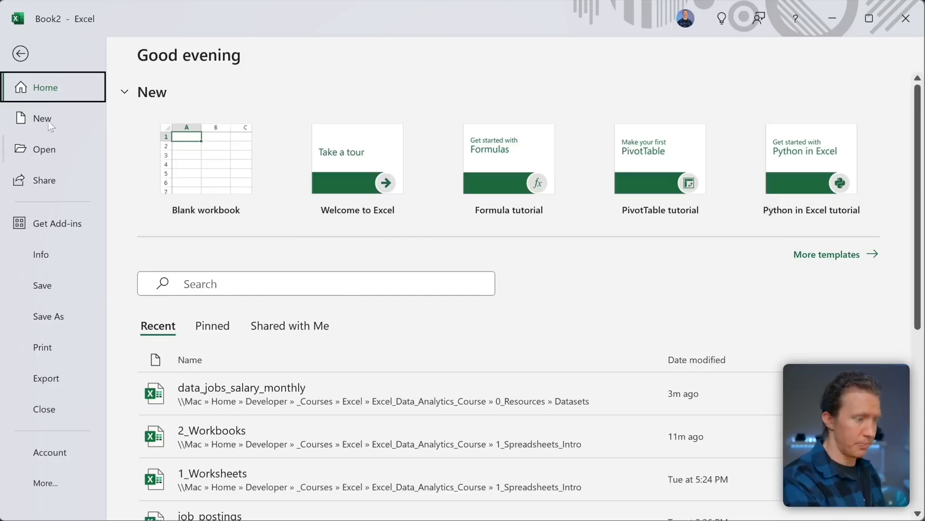
pyautogui.click(48, 145)
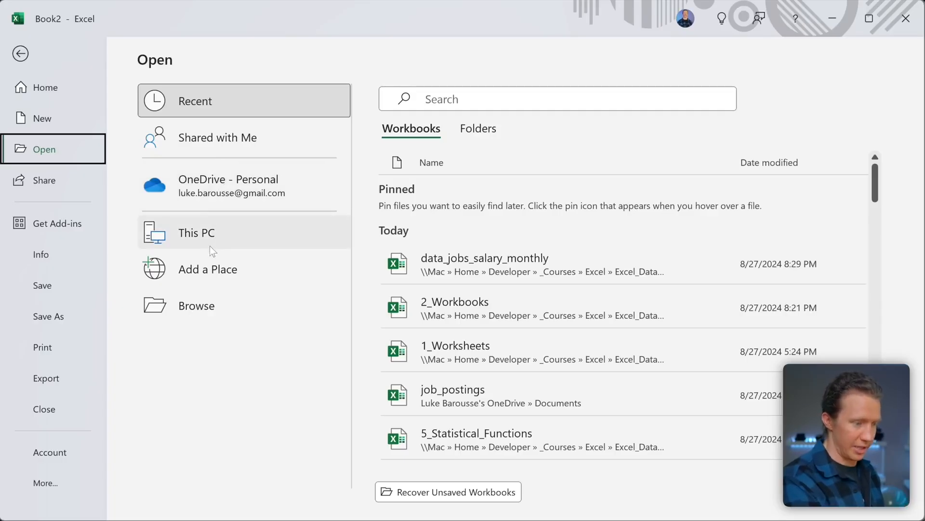
# - Check Browse and the Recent workbooks list, then return to Book2's blank Sheet1
pyautogui.click(208, 304)
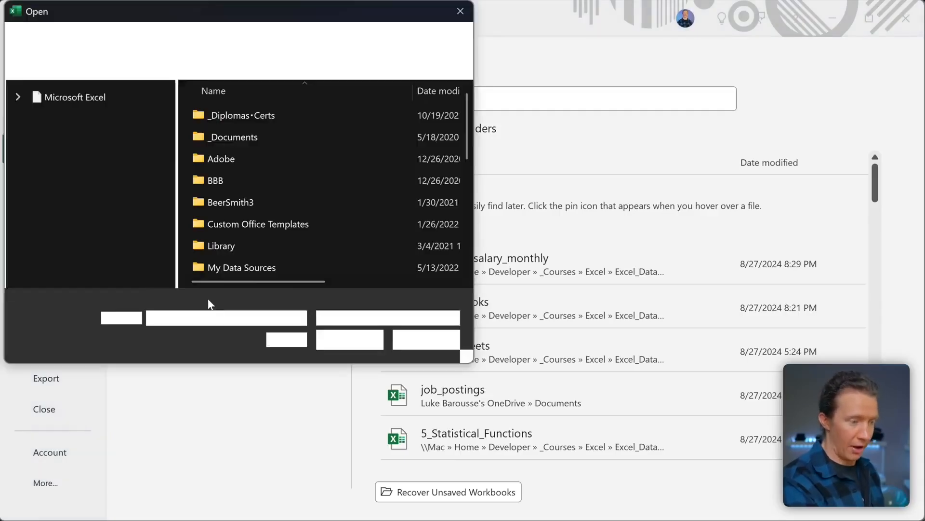
pyautogui.click(463, 14)
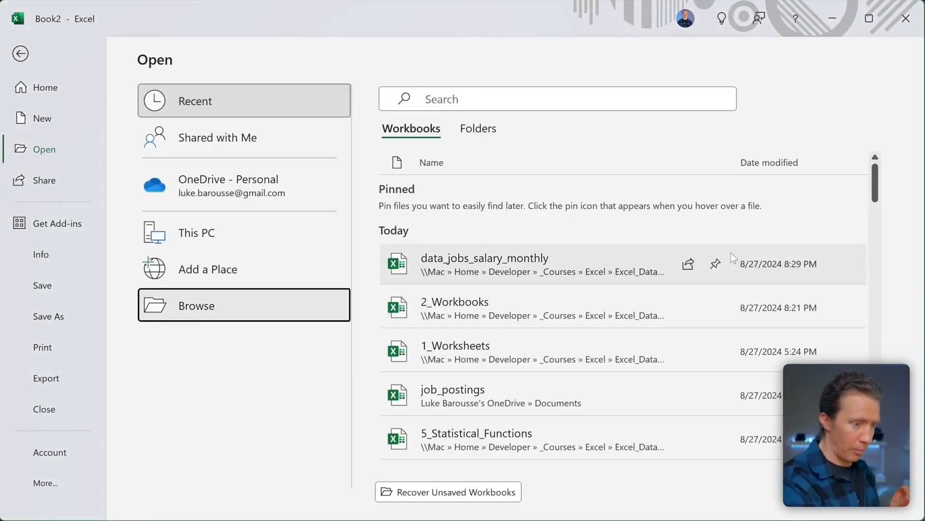
pyautogui.scroll(-3, 684, 289)
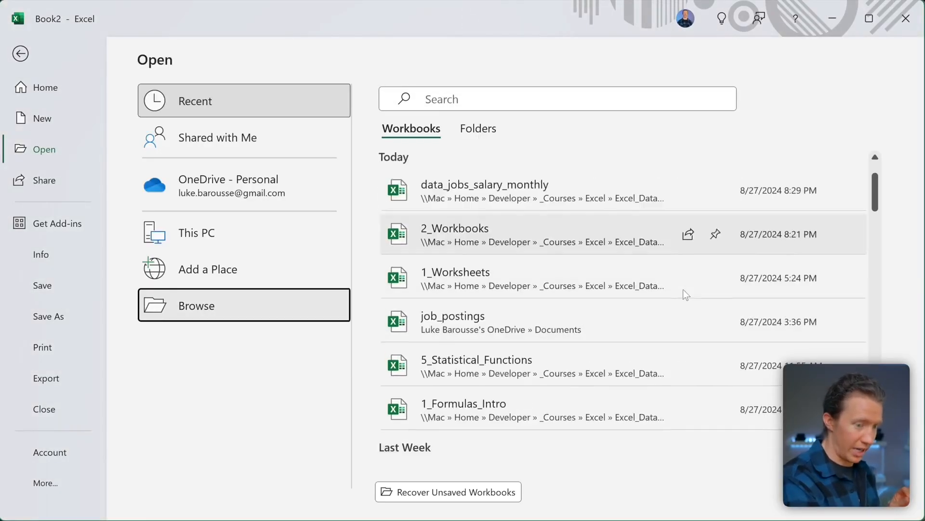
pyautogui.scroll(-5, 684, 292)
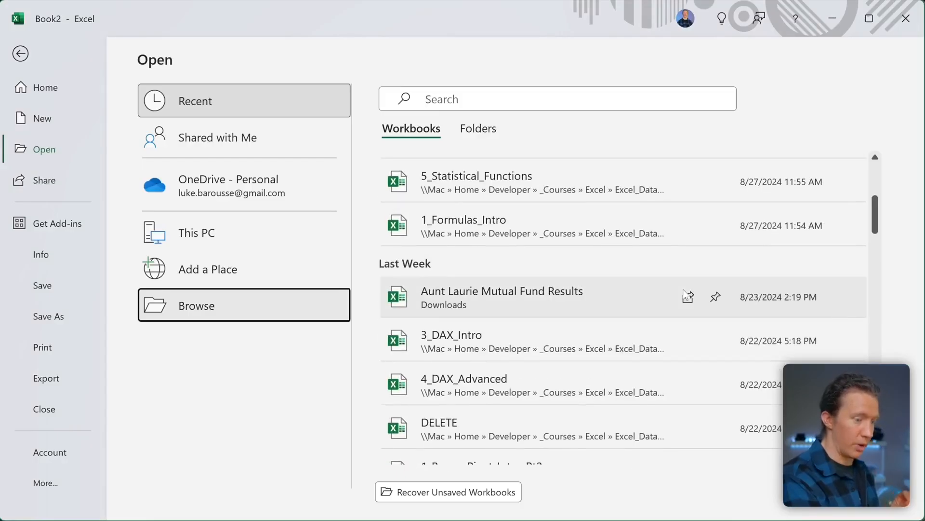
pyautogui.scroll(-6, 685, 289)
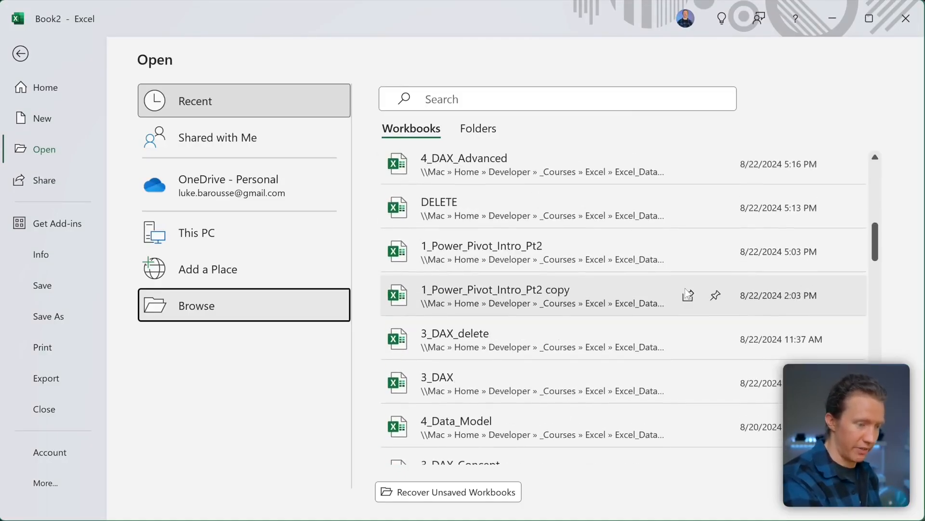
pyautogui.scroll(15, 684, 288)
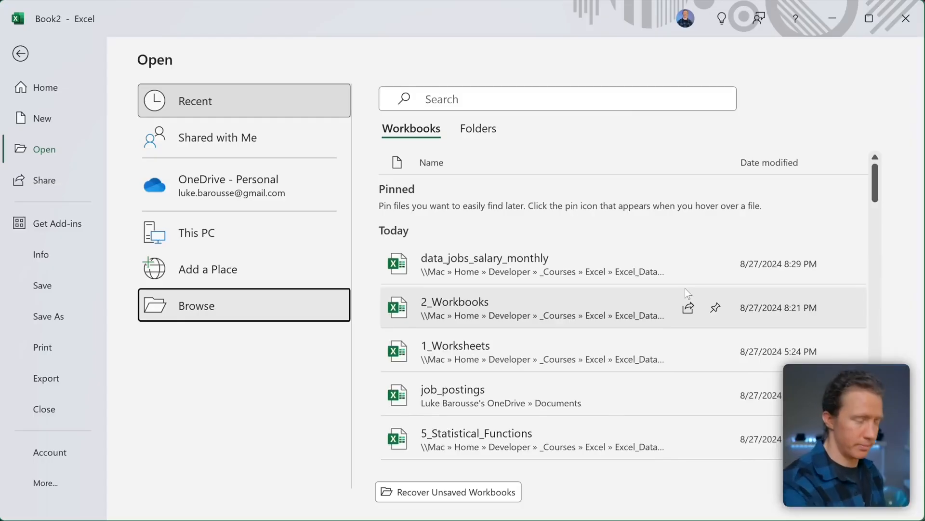
pyautogui.click(20, 54)
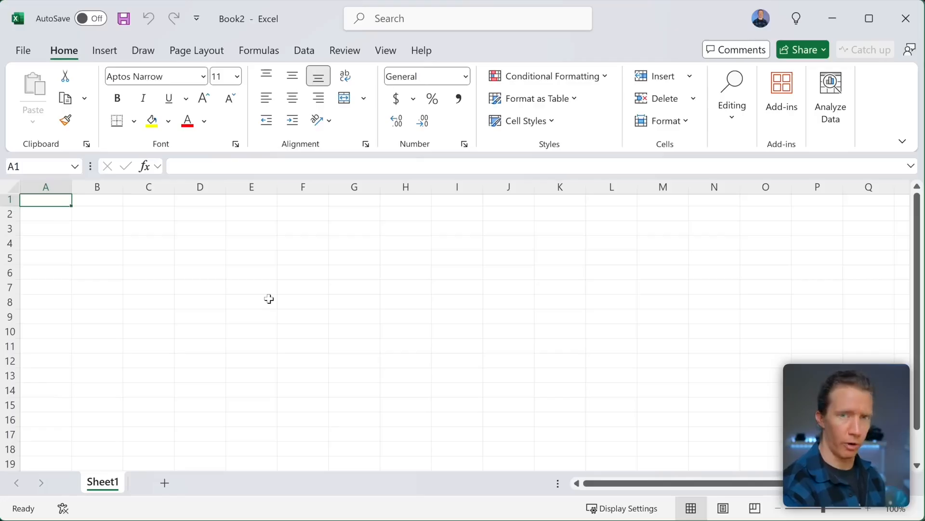
pyautogui.press('super+Tab')
pyautogui.click(443, 301)
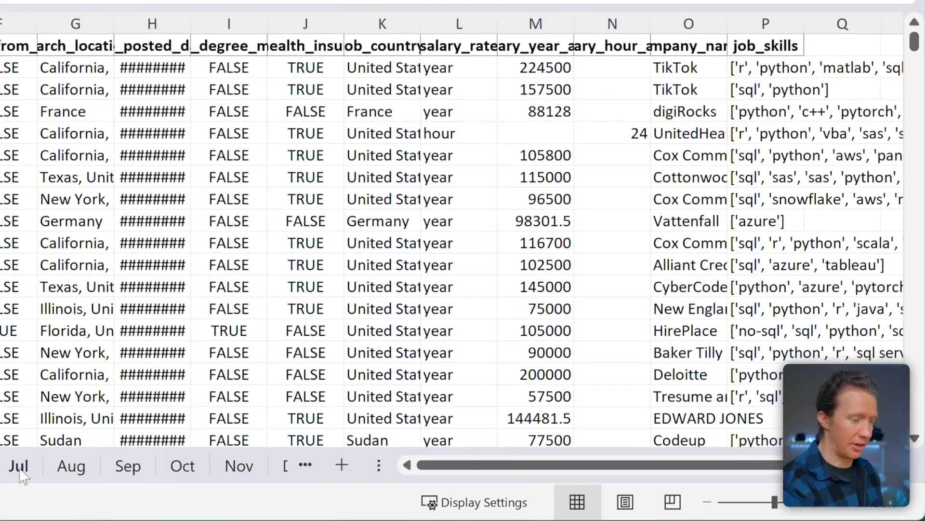
pyautogui.click(342, 465)
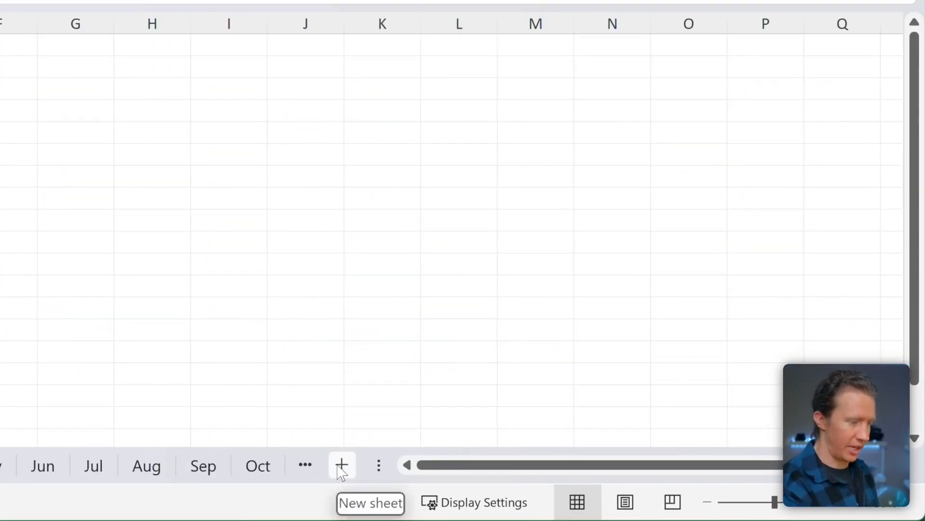
pyautogui.doubleClick(206, 462)
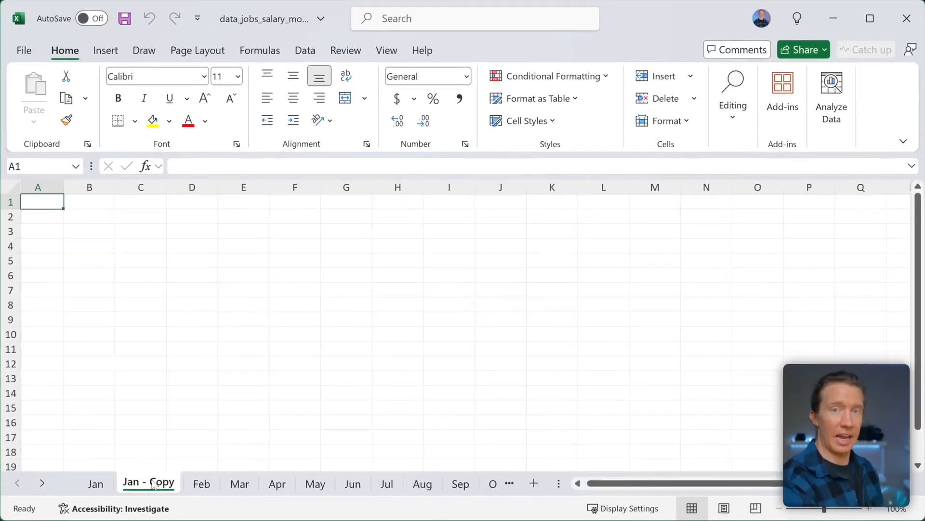
pyautogui.doubleClick(154, 484)
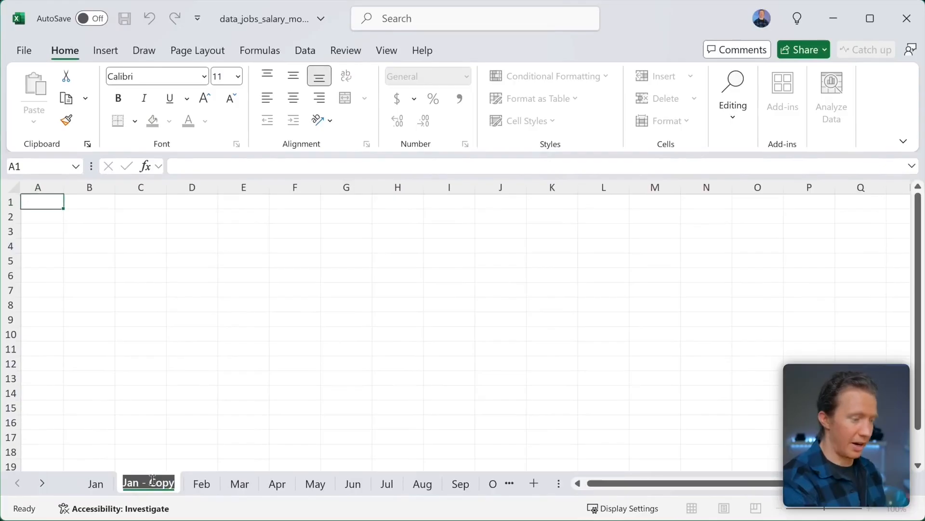
pyautogui.click(154, 481)
pyautogui.press('Escape')
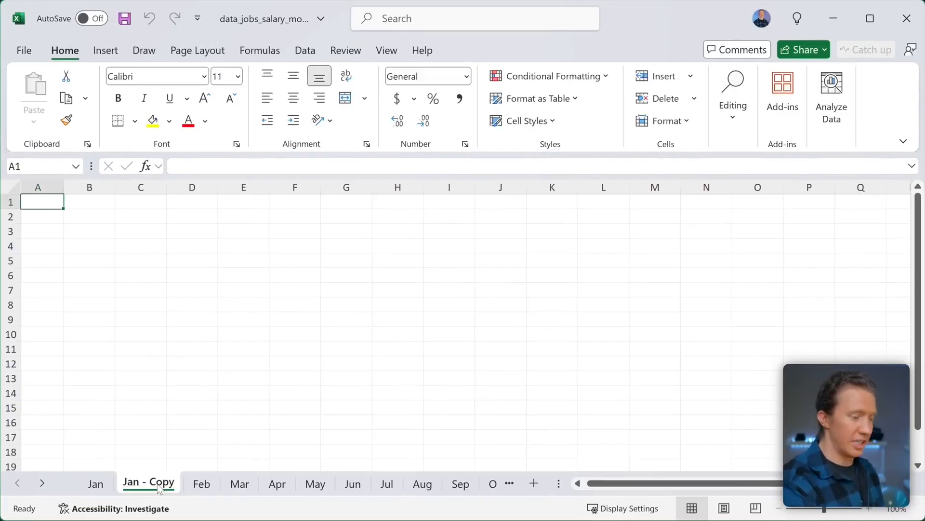
pyautogui.rightClick(158, 484)
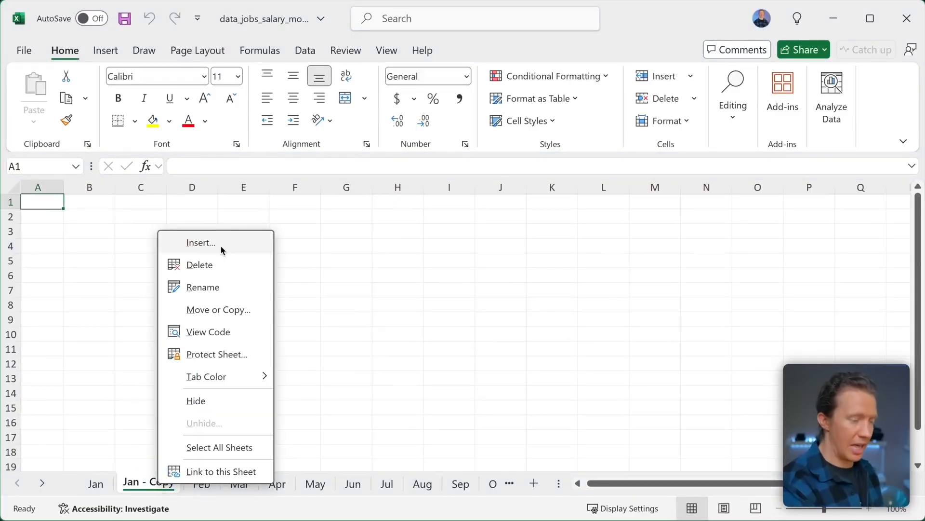
pyautogui.click(202, 287)
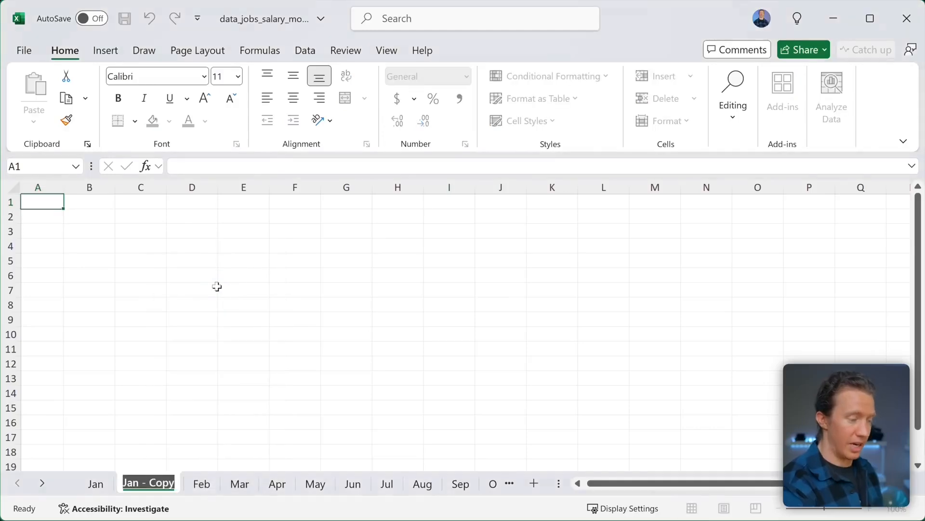
pyautogui.press('Return')
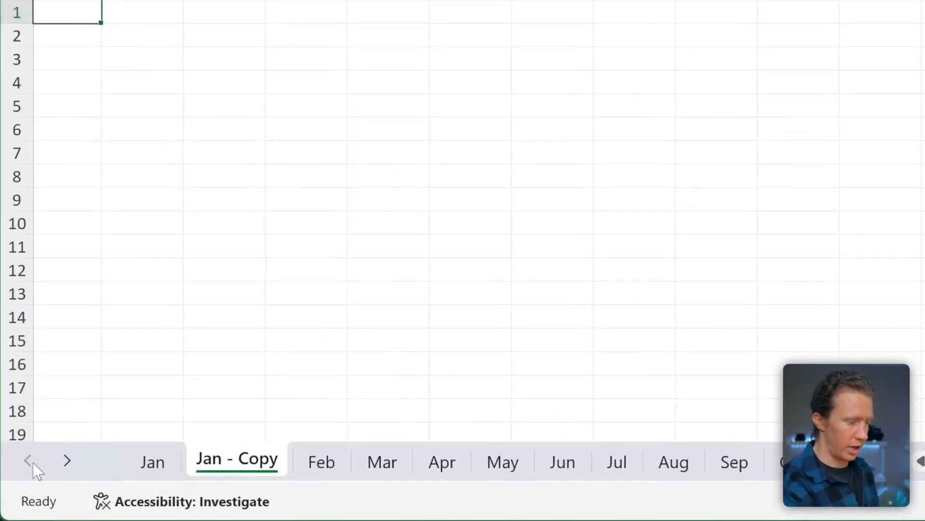
pyautogui.click(67, 462)
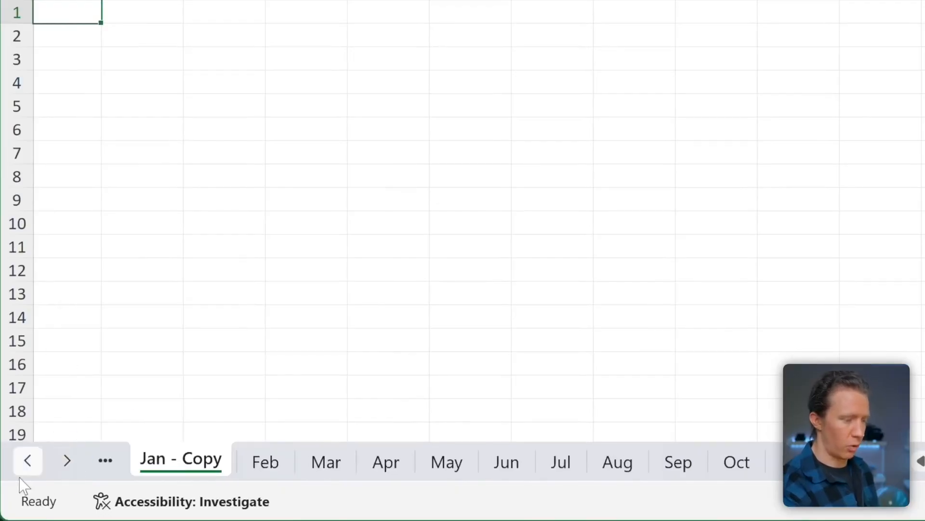
pyautogui.click(61, 471)
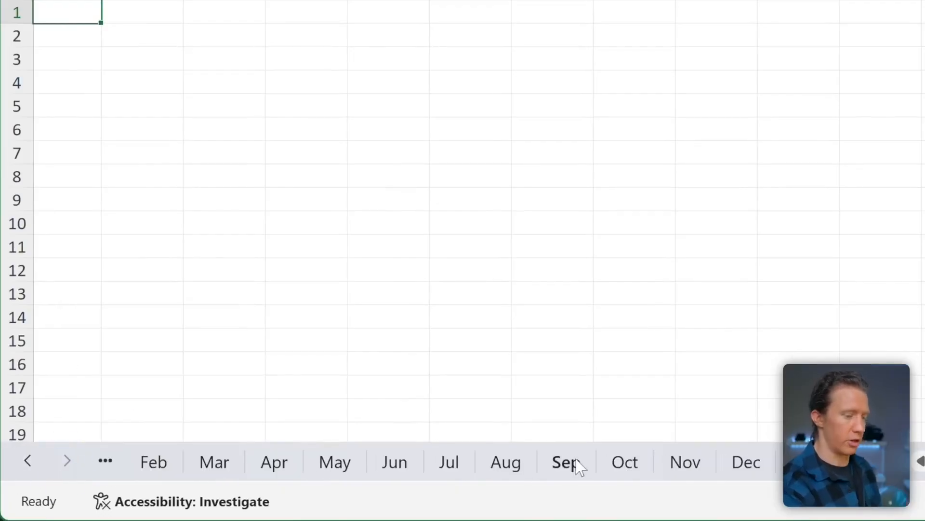
pyautogui.click(42, 464)
pyautogui.click(68, 463)
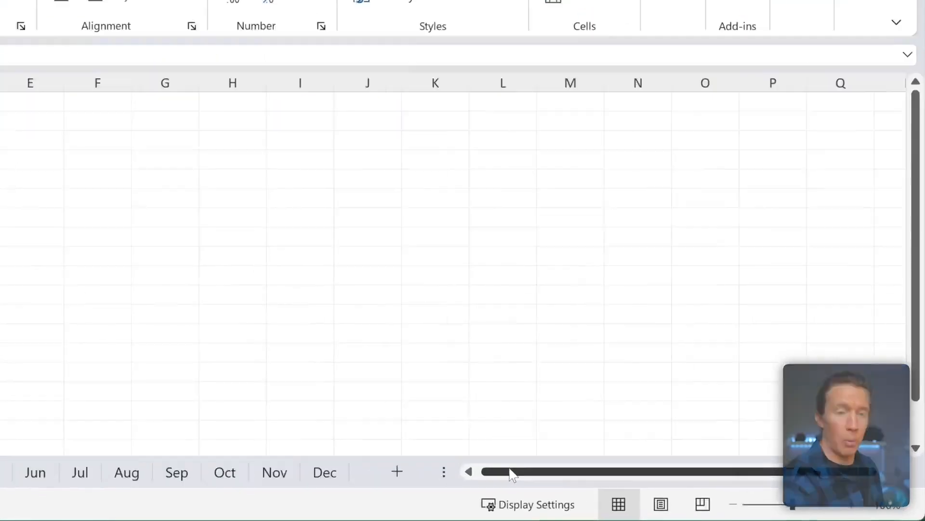
pyautogui.moveTo(610, 484); pyautogui.dragTo(577, 486)
pyautogui.moveTo(368, 459); pyautogui.dragTo(369, 459)
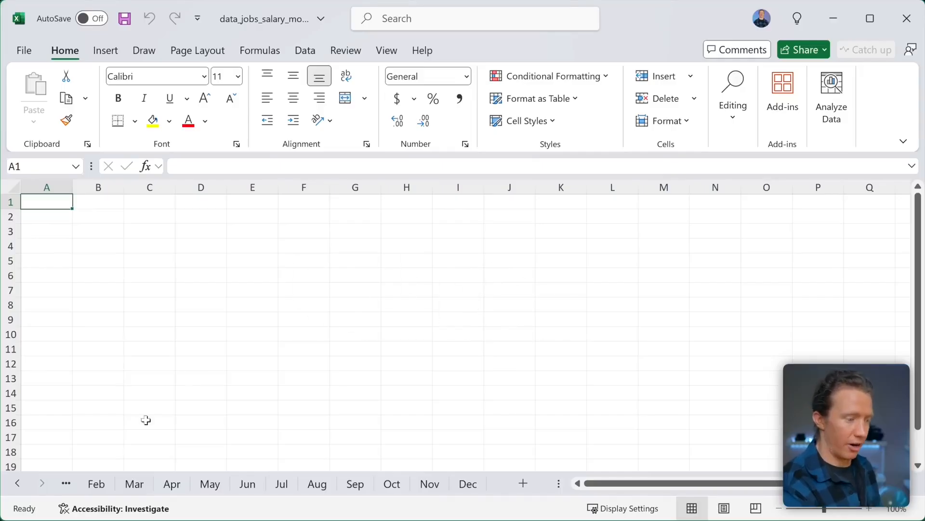
pyautogui.click(19, 485)
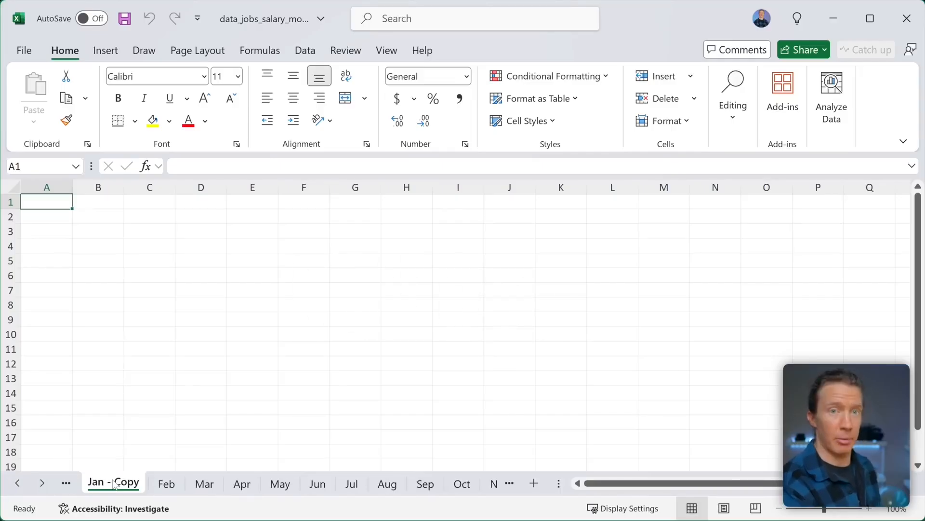
pyautogui.hotkey('ctrl', 'pageup')
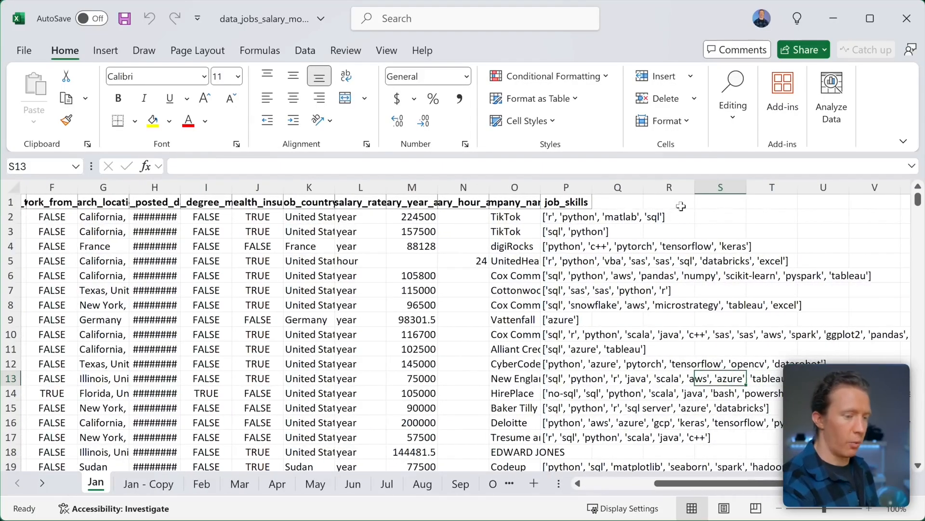
pyautogui.click(681, 206)
pyautogui.write('=')
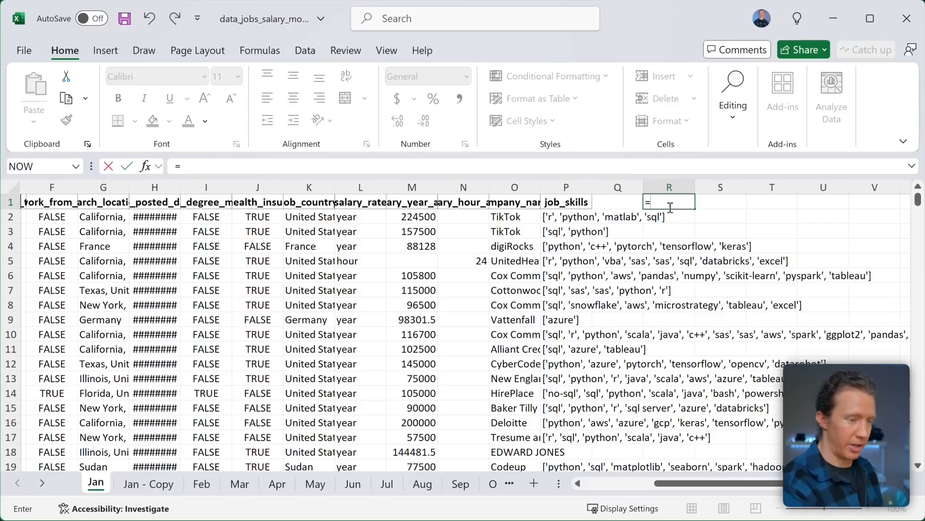
pyautogui.moveTo(254, 201); pyautogui.dragTo(557, 297)
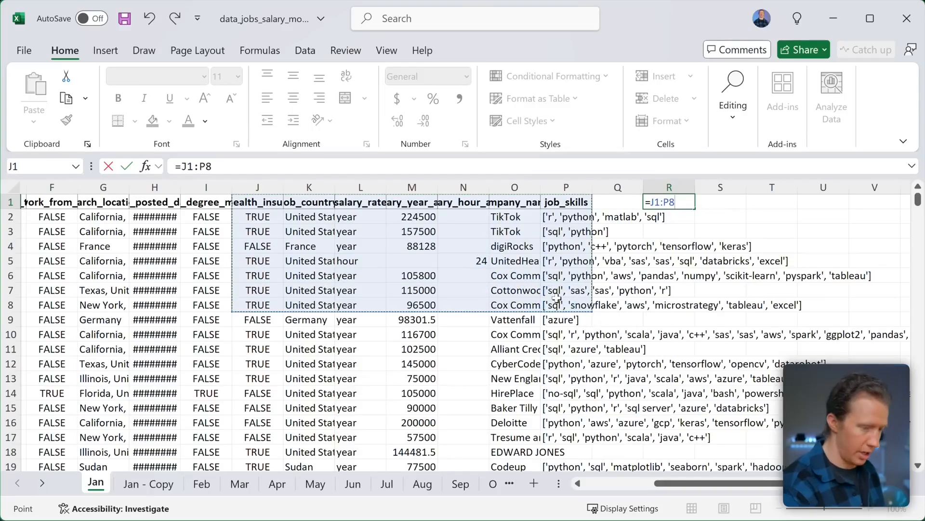
pyautogui.press('Return')
pyautogui.hscroll(2, 598, 280)
pyautogui.hscroll(4, 597, 282)
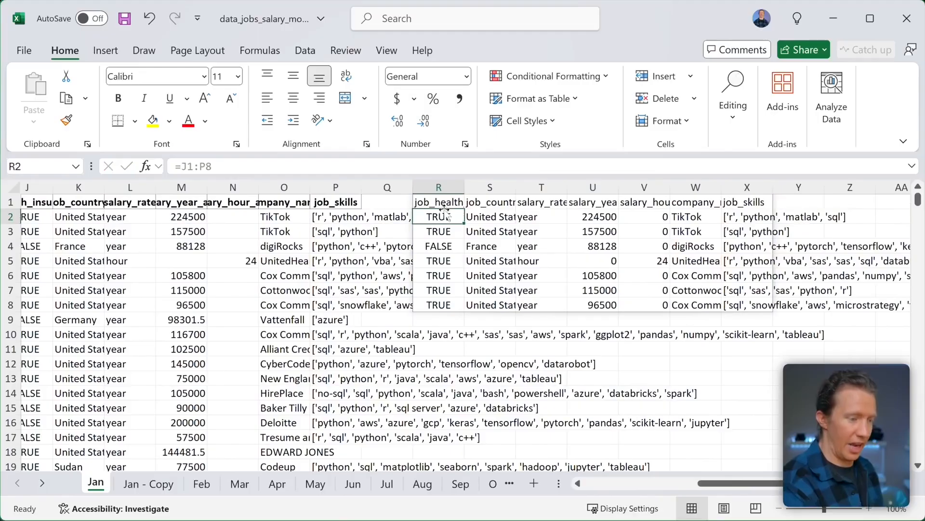
pyautogui.click(438, 203)
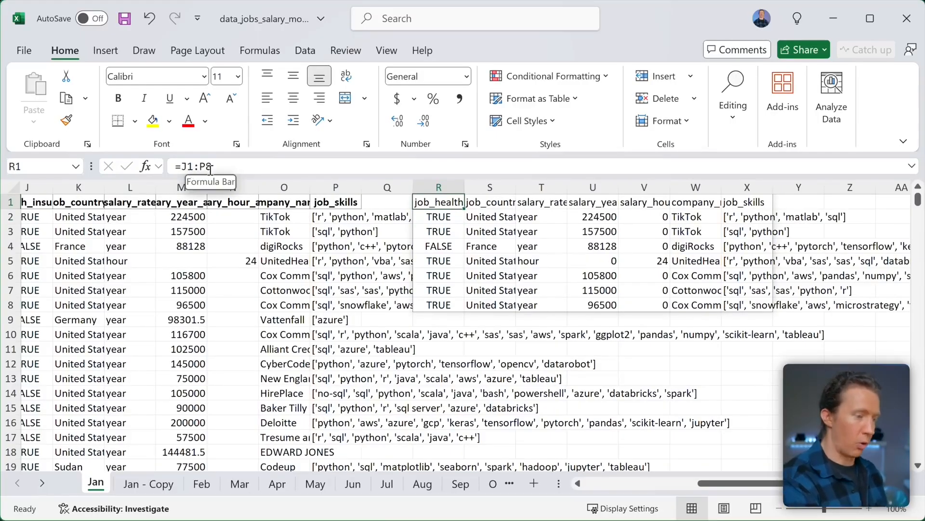
pyautogui.click(238, 166)
pyautogui.moveTo(238, 166); pyautogui.dragTo(72, 165)
pyautogui.press('BackSpace')
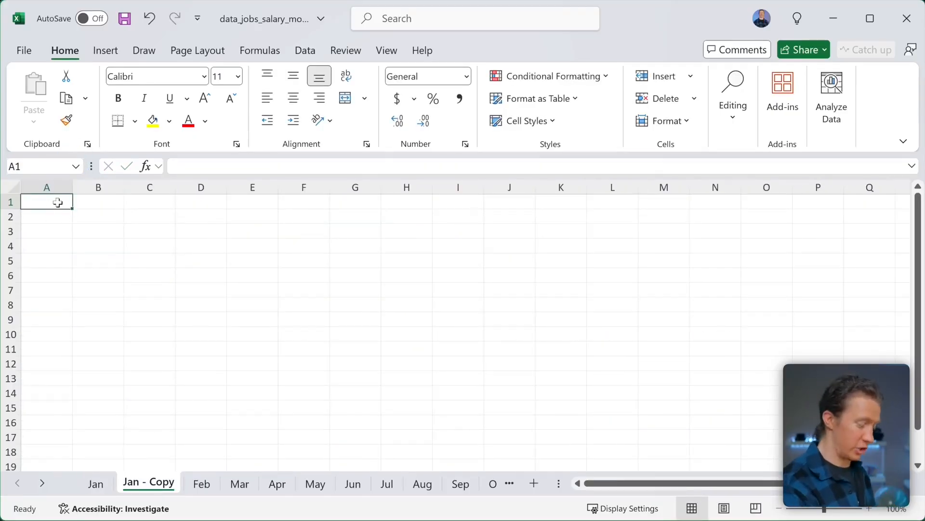
# - Start a formula referencing the Jan table by dragging, then cancel it
pyautogui.write('=')
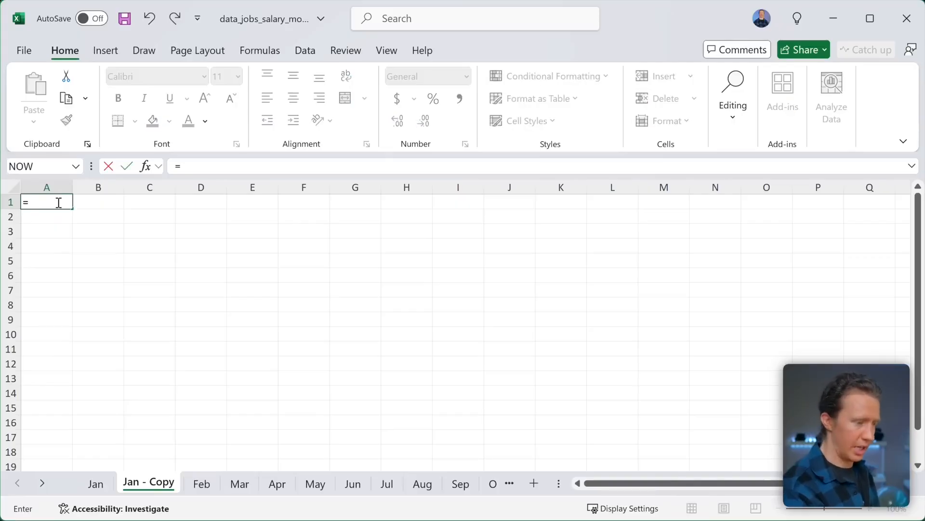
pyautogui.click(97, 483)
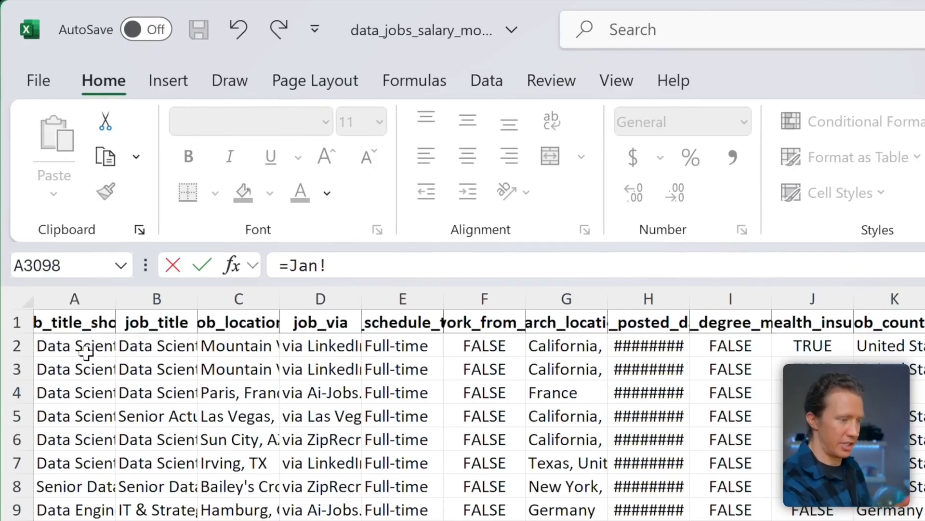
pyautogui.moveTo(67, 318); pyautogui.dragTo(820, 217)
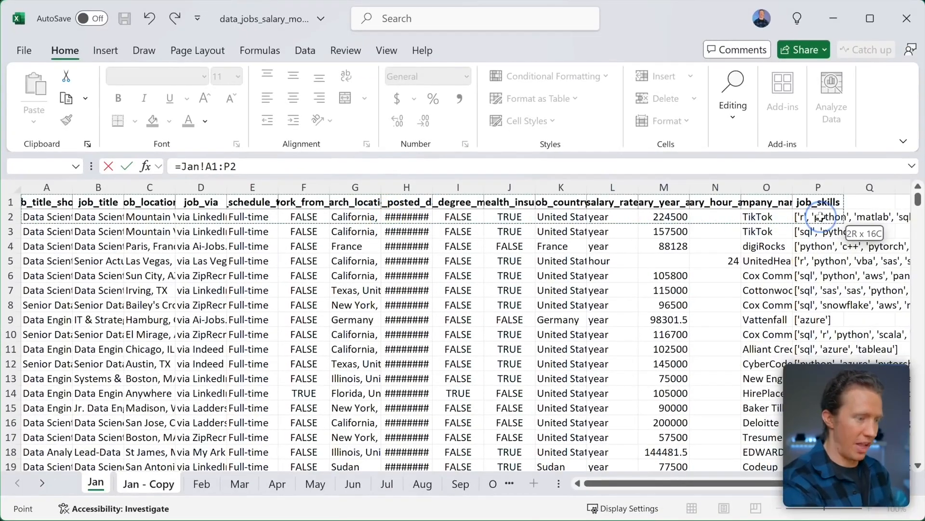
pyautogui.moveTo(820, 218); pyautogui.dragTo(820, 437)
pyautogui.moveTo(826, 520); pyautogui.dragTo(822, 517)
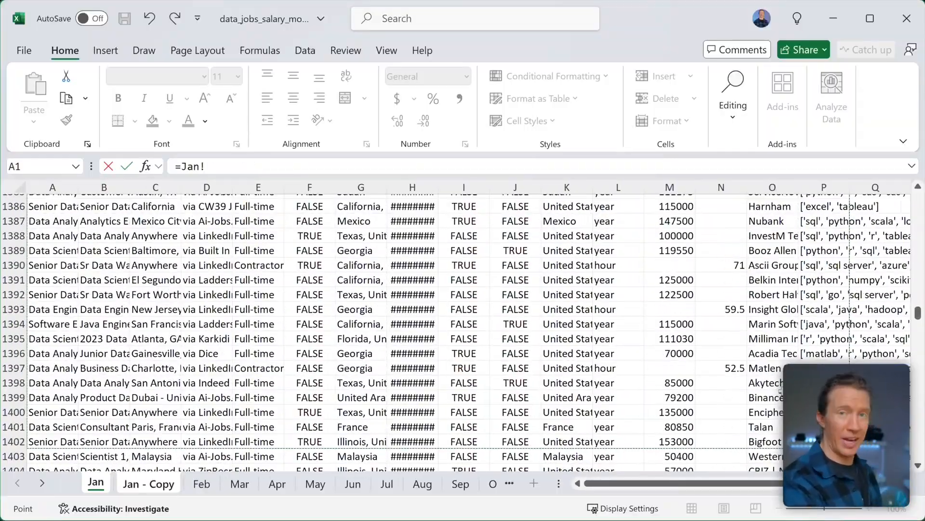
pyautogui.press('Escape')
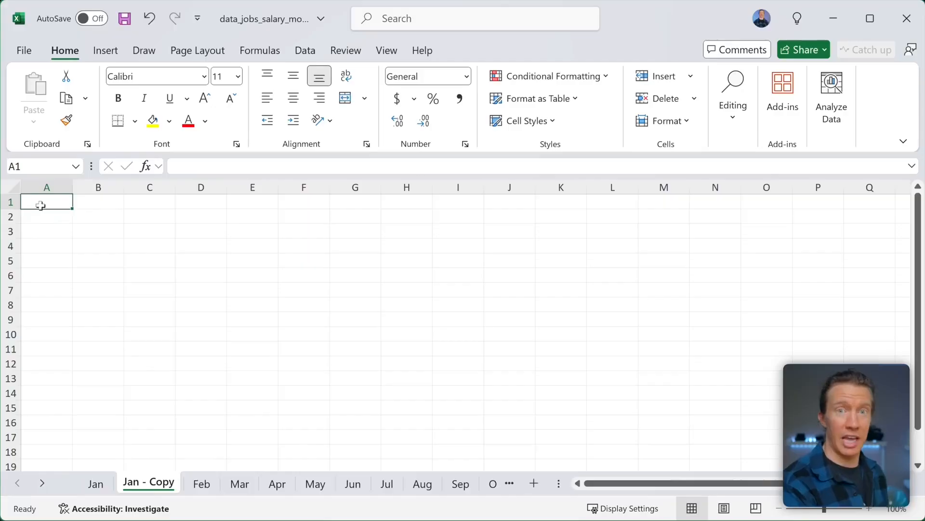
# - Enter =Jan!A1:P3103 in A1 of Jan - Copy to mirror the full Jan table
pyautogui.write('=')
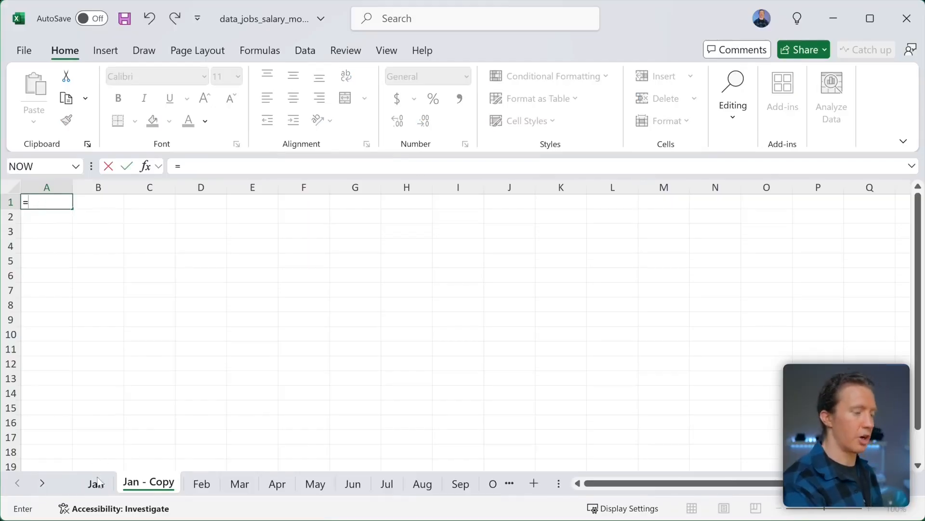
pyautogui.click(99, 485)
pyautogui.moveTo(918, 313); pyautogui.dragTo(918, 194)
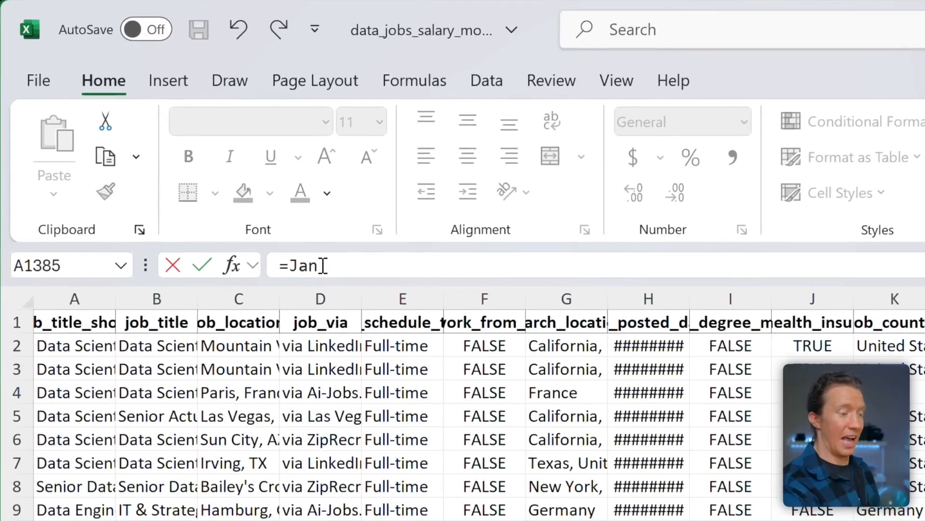
pyautogui.click(72, 322)
pyautogui.scroll(1, 120, 392)
pyautogui.hscroll(-1, 120, 392)
pyautogui.click(83, 327)
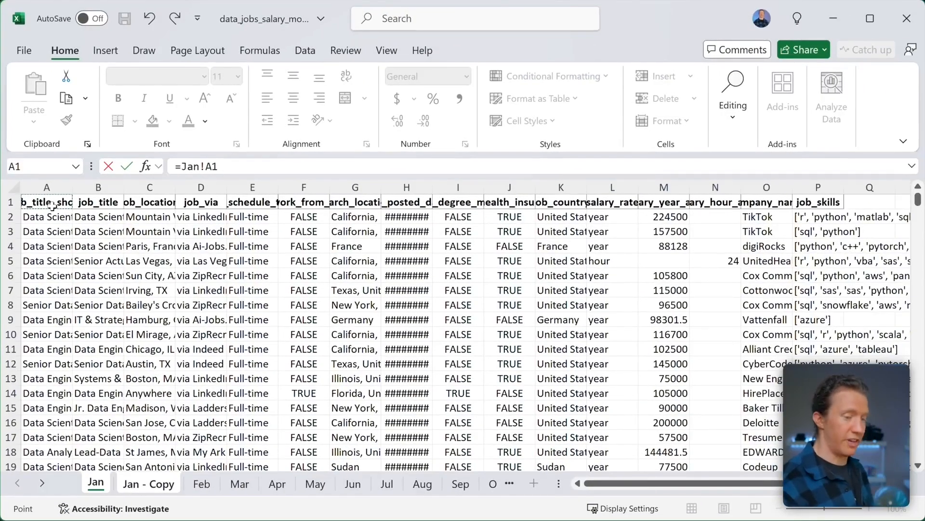
pyautogui.hotkey('ctrl', 'shift', 'Right')
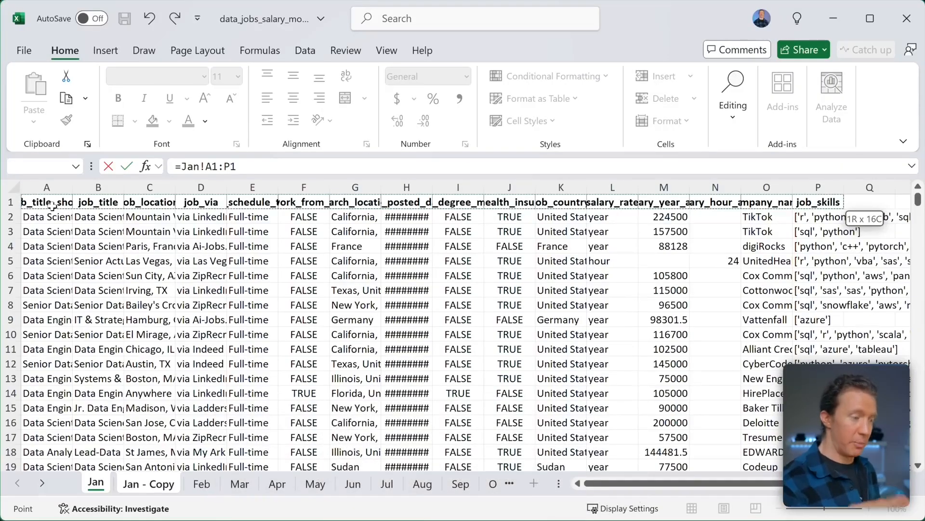
pyautogui.hotkey('ctrl', 'shift', 'Down')
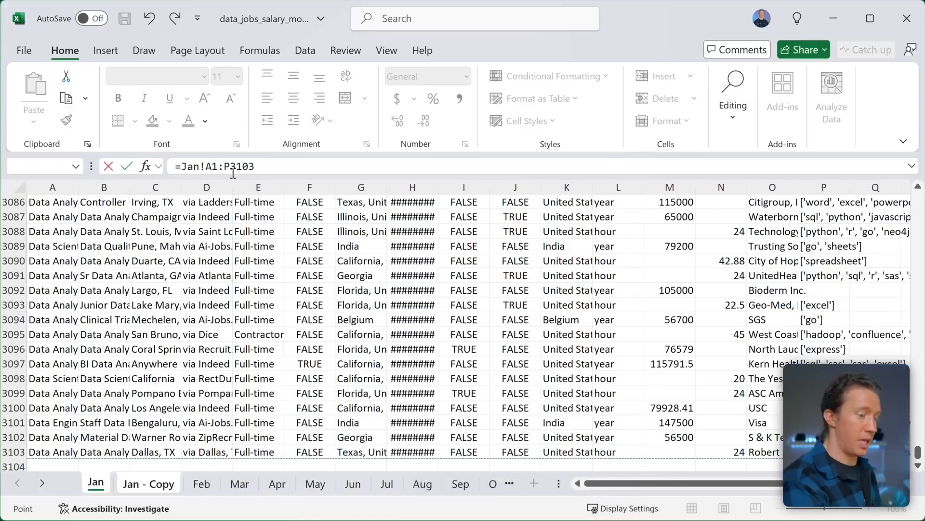
pyautogui.scroll(-3, 354, 311)
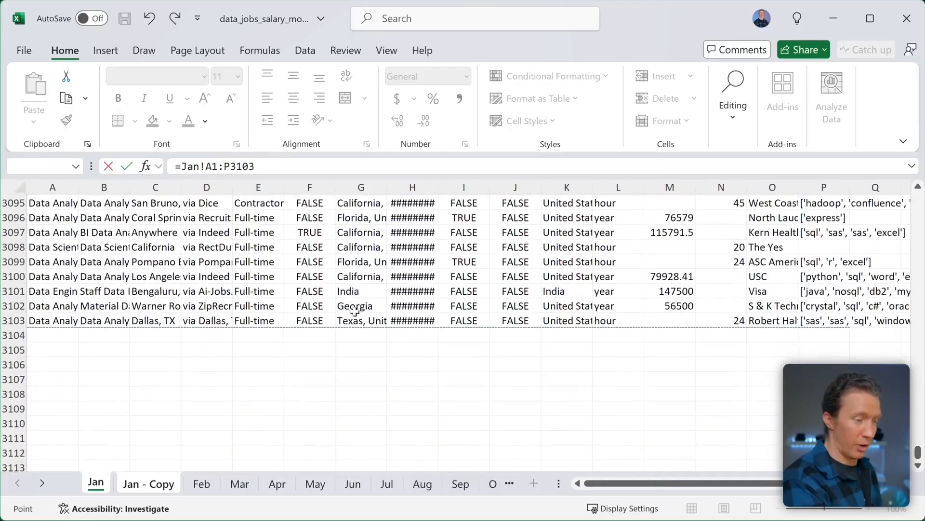
pyautogui.scroll(-1, 354, 310)
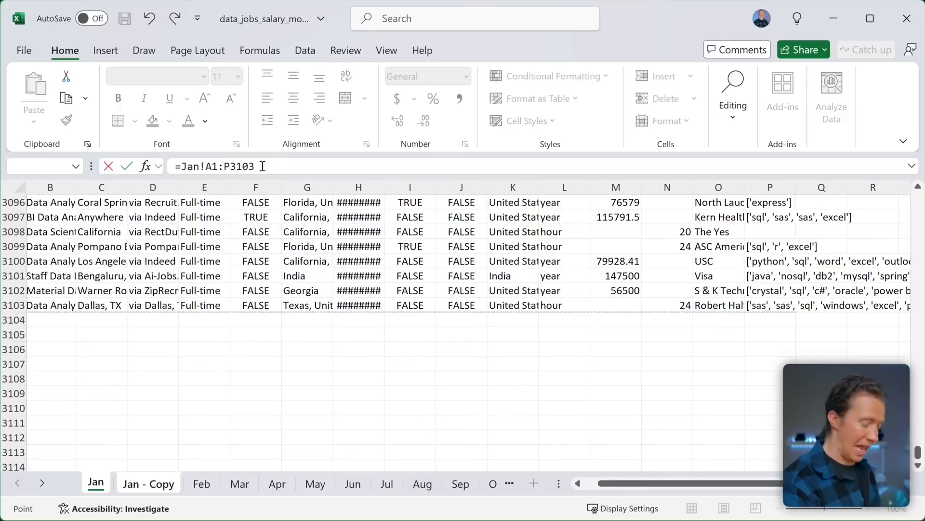
pyautogui.press('Return')
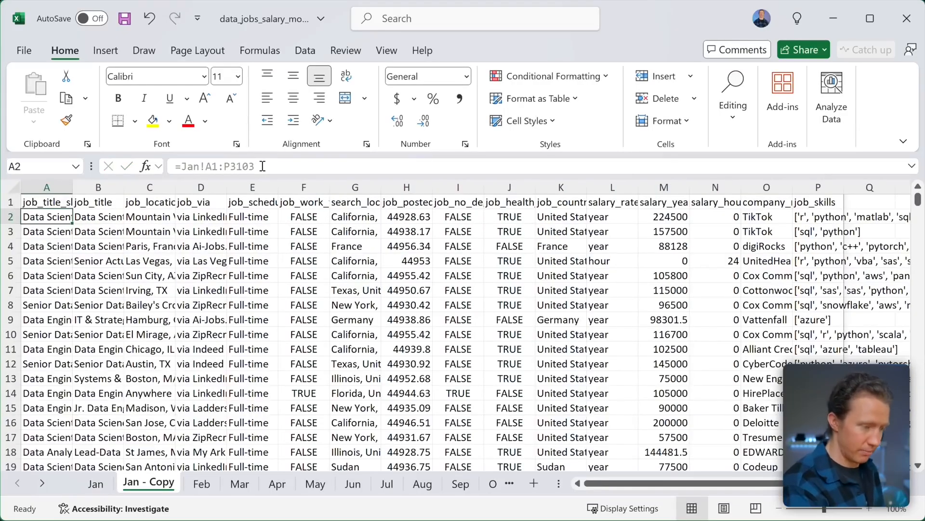
pyautogui.press('Up')
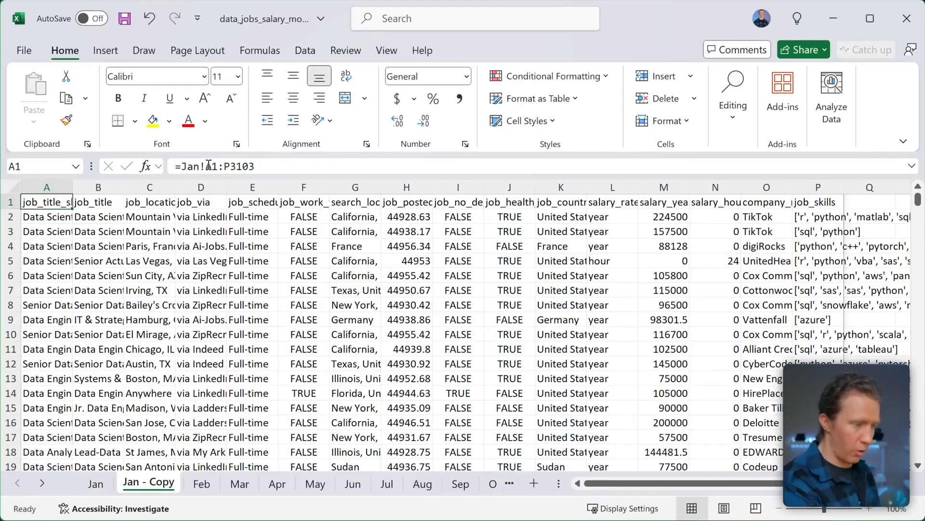
pyautogui.moveTo(205, 166); pyautogui.dragTo(258, 166)
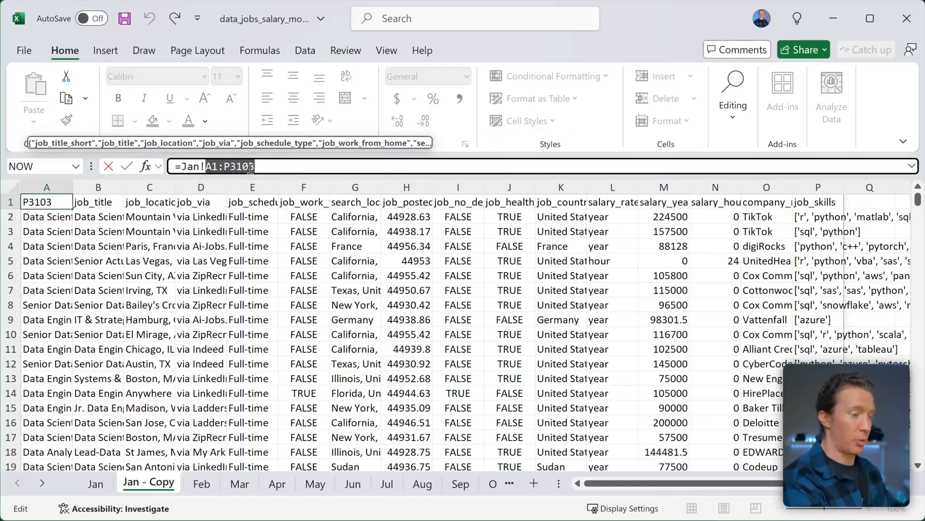
pyautogui.moveTo(206, 166); pyautogui.dragTo(182, 166)
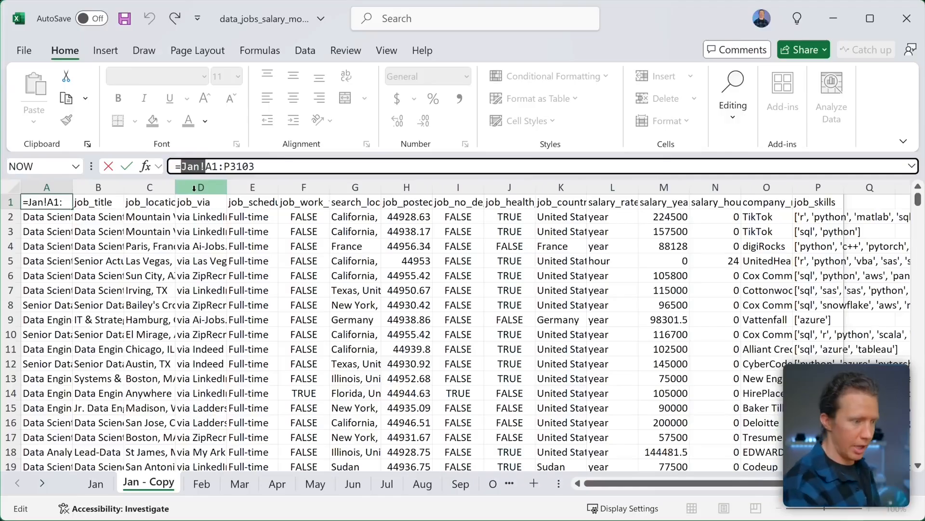
pyautogui.click(705, 259)
pyautogui.scroll(-1, 740, 281)
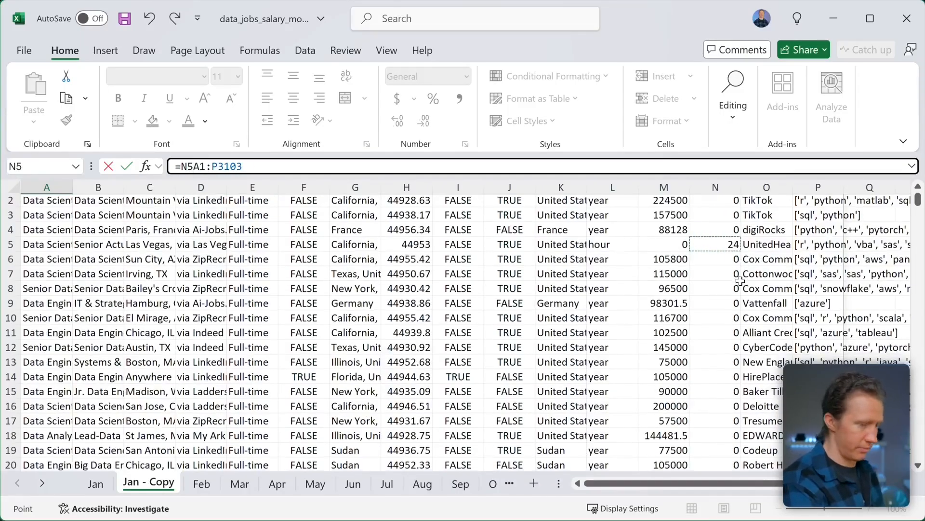
pyautogui.press('Escape')
pyautogui.hotkey('ctrl', 'Up')
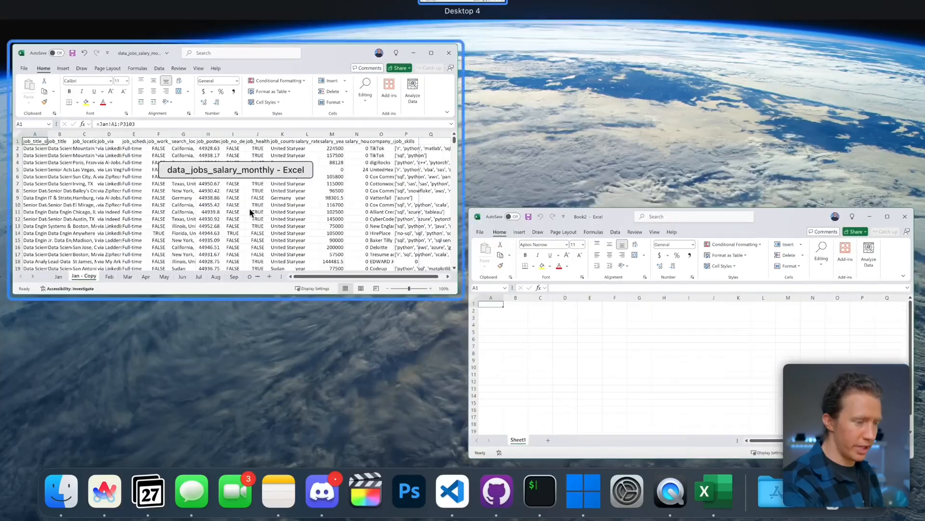
pyautogui.click(500, 367)
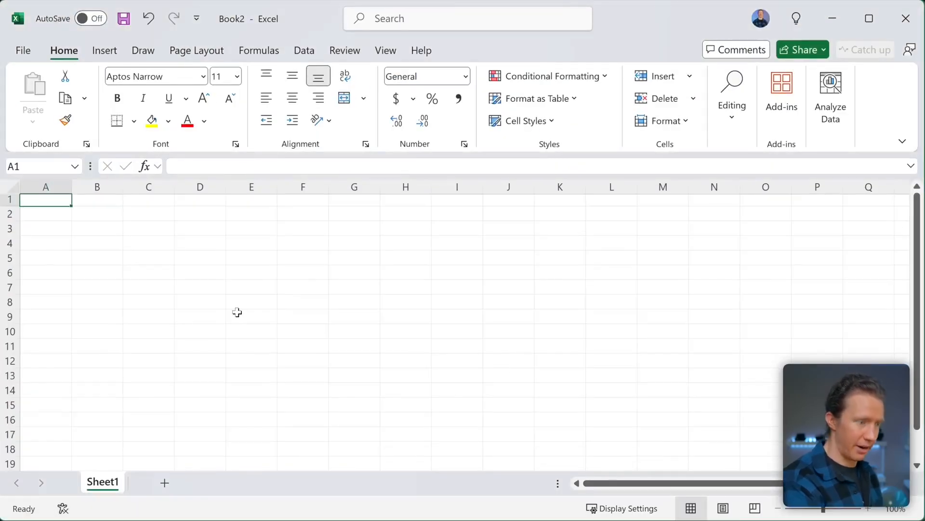
pyautogui.hotkey('ctrl', 'Up')
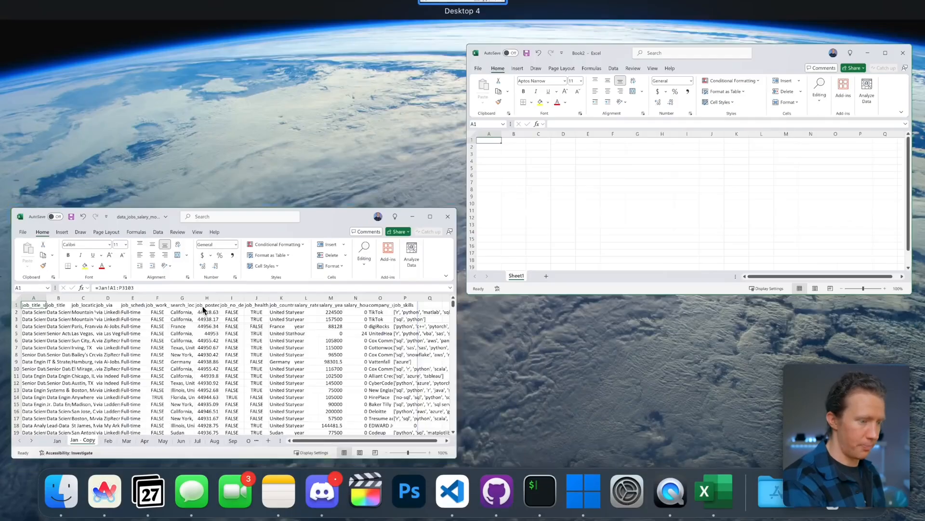
pyautogui.click(188, 333)
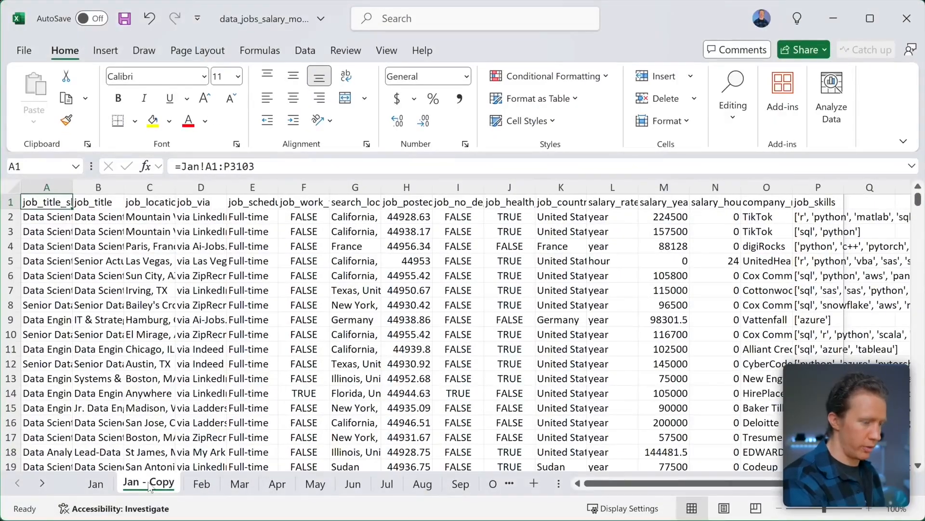
# - Delete the Jan - Copy sheet from the salary workbook
pyautogui.scroll(-1, 151, 486)
pyautogui.scroll(-1, 151, 486)
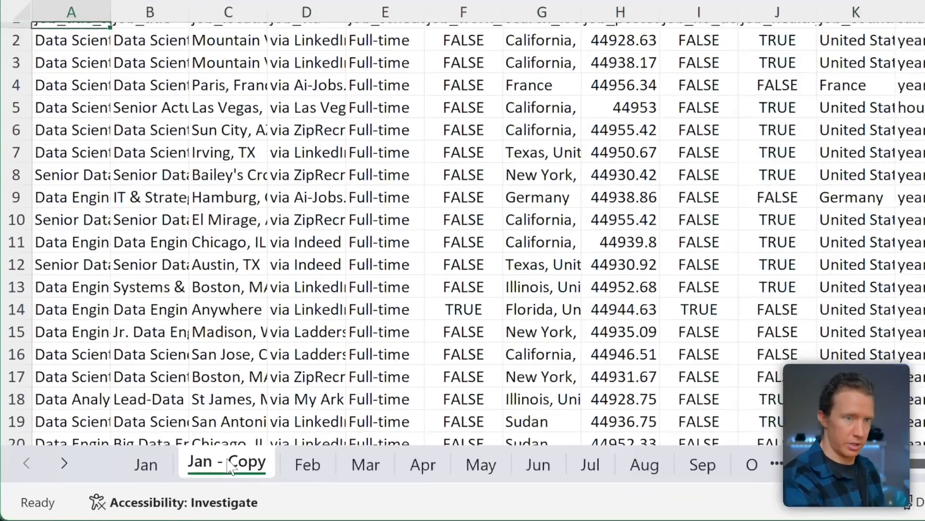
pyautogui.rightClick(151, 483)
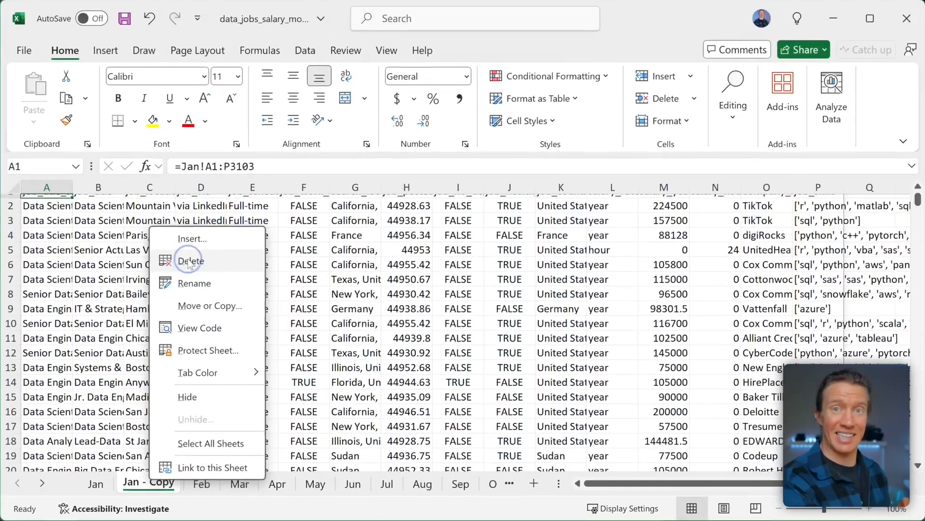
pyautogui.click(303, 107)
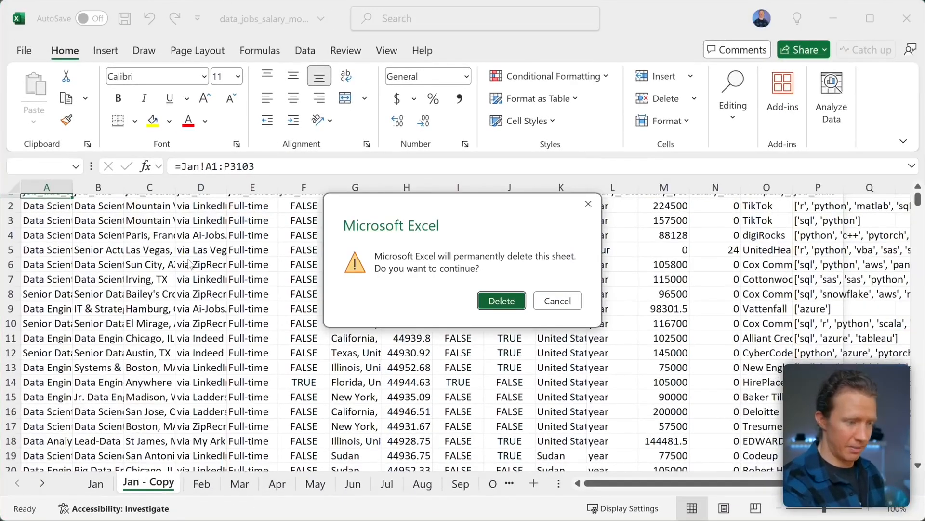
pyautogui.click(502, 301)
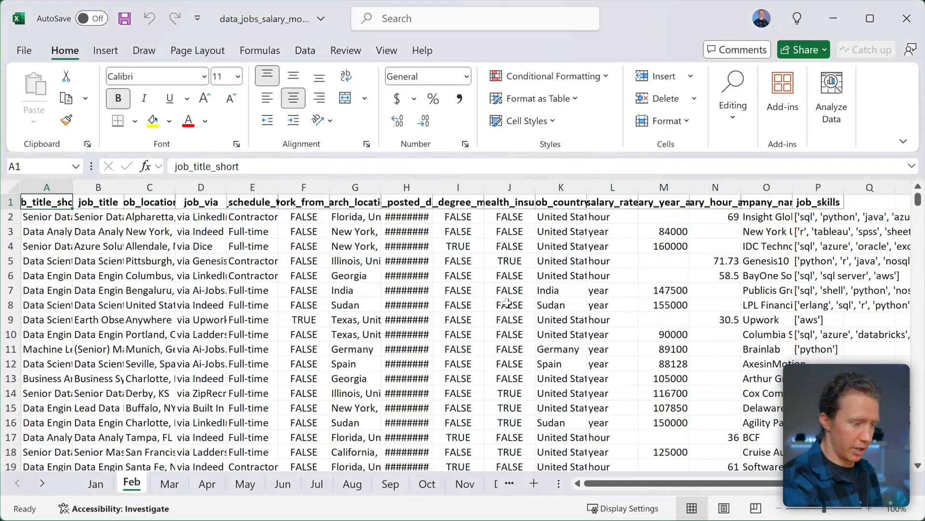
# - Return to the Jan sheet and bring the blank Book2 window forward
pyautogui.hotkey('ctrl', 'pageup')
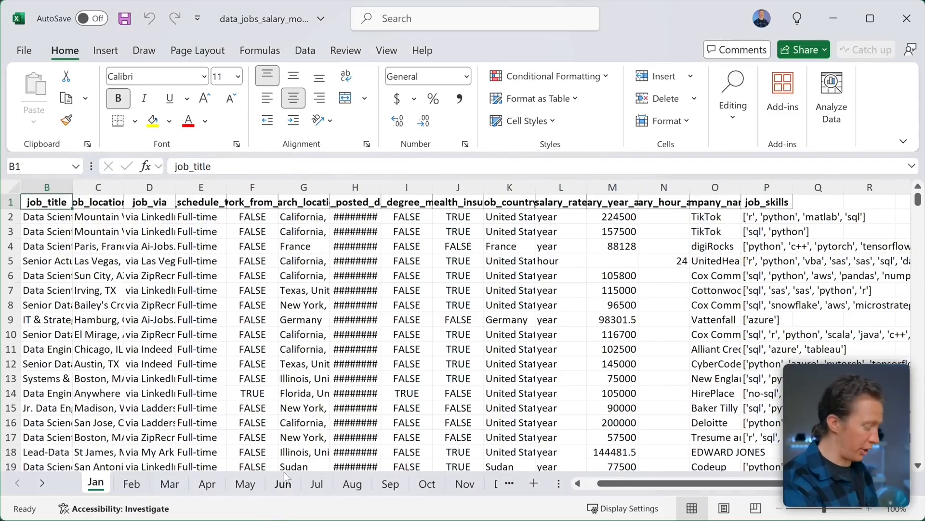
pyautogui.hotkey('ctrl', 'Up')
pyautogui.click(532, 398)
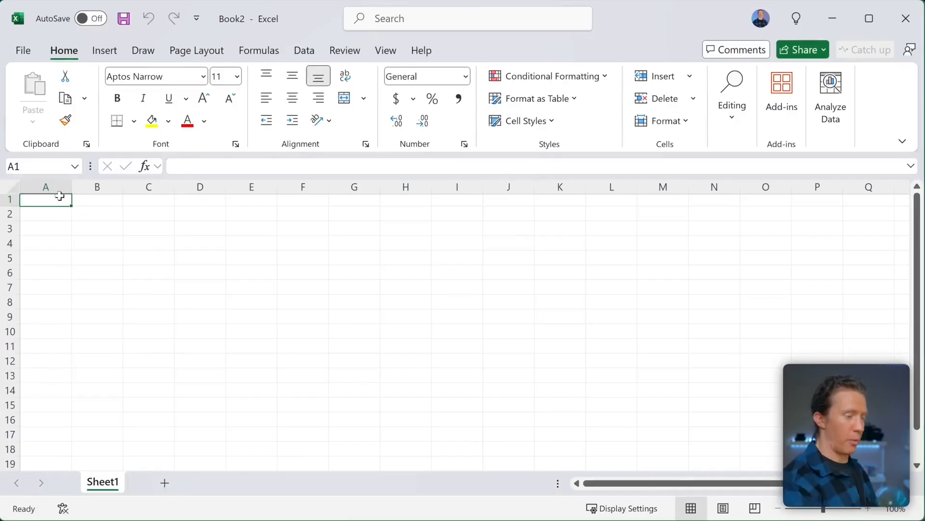
# - Rename Book2's Sheet1 to Jan - Formula
pyautogui.doubleClick(109, 480)
pyautogui.write('Jan')
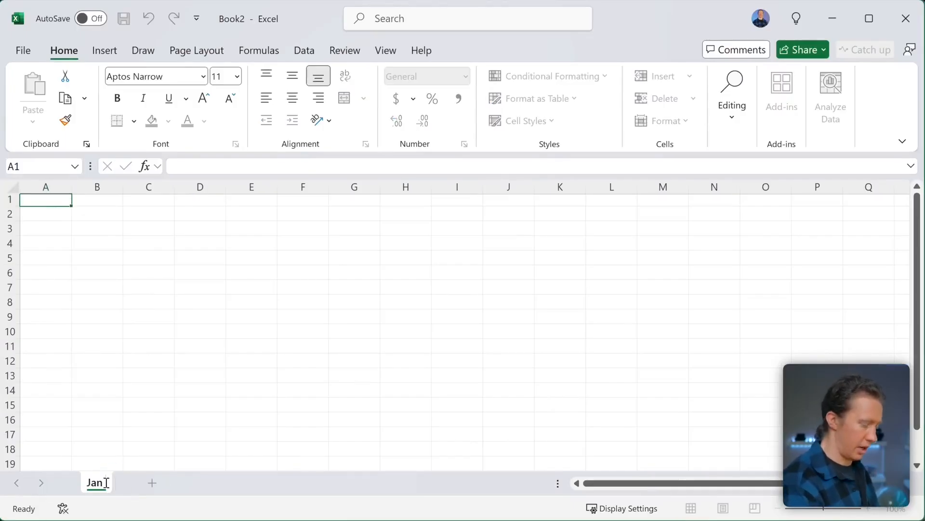
pyautogui.write(' Formula')
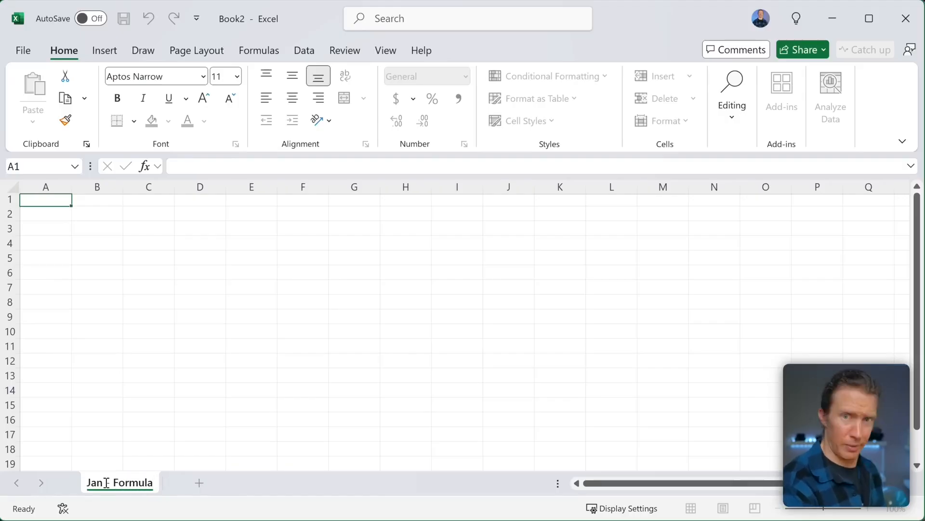
pyautogui.write('-')
pyautogui.click(52, 202)
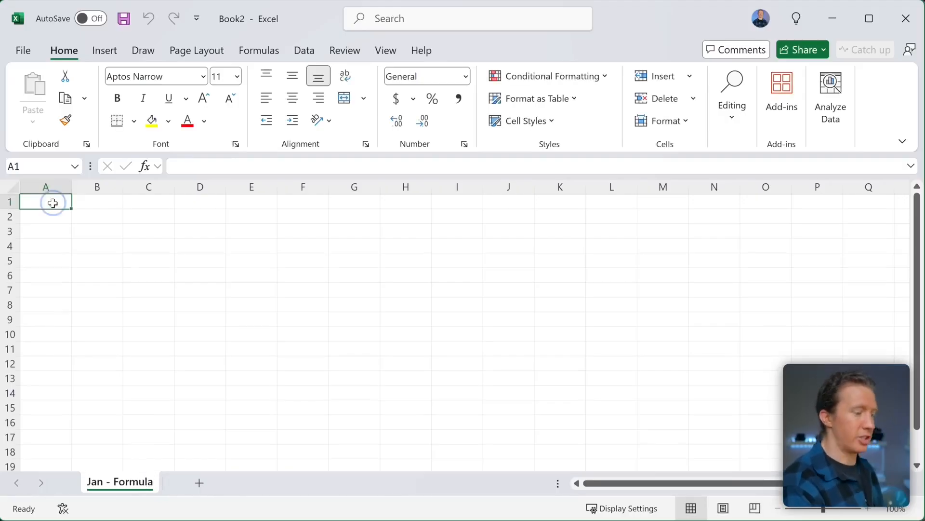
# - In A1, link the salary workbook's Jan!$A$1:$P$3103 table with an external formula
pyautogui.write('=')
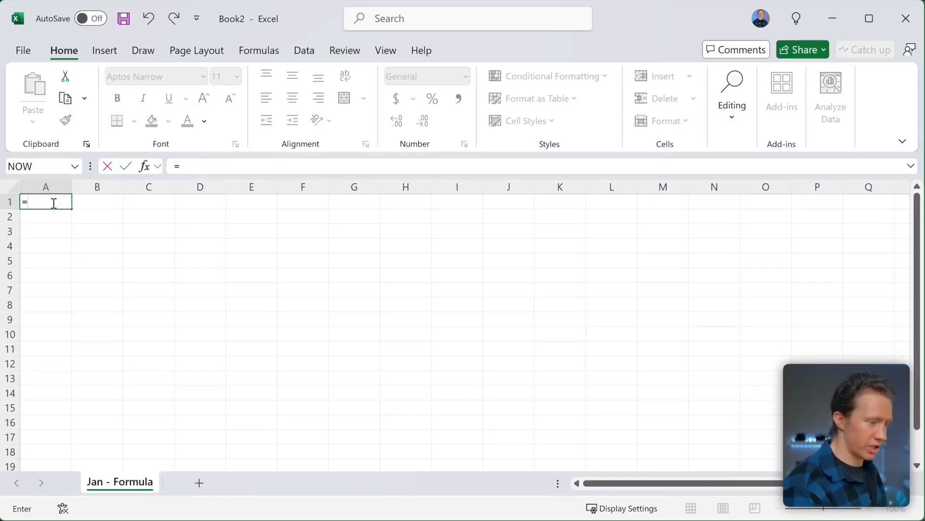
pyautogui.hotkey('ctrl', 'Up')
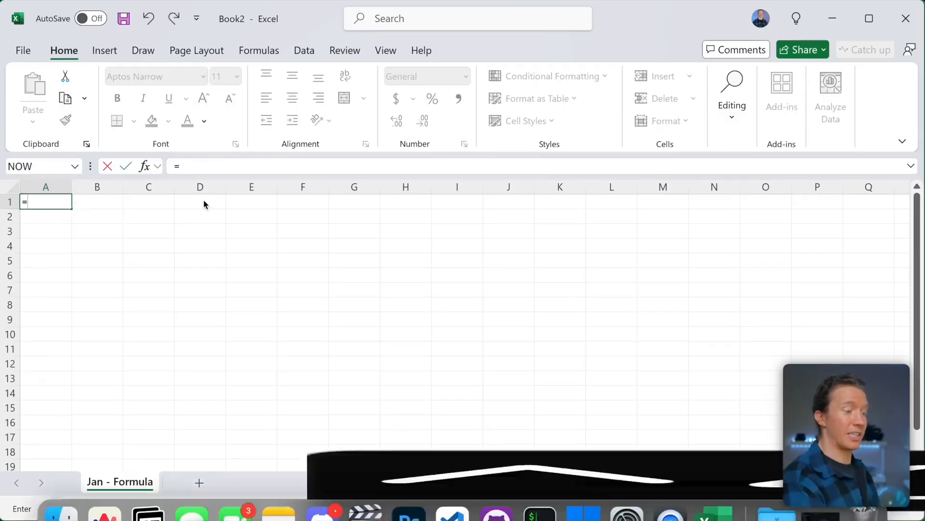
pyautogui.click(145, 285)
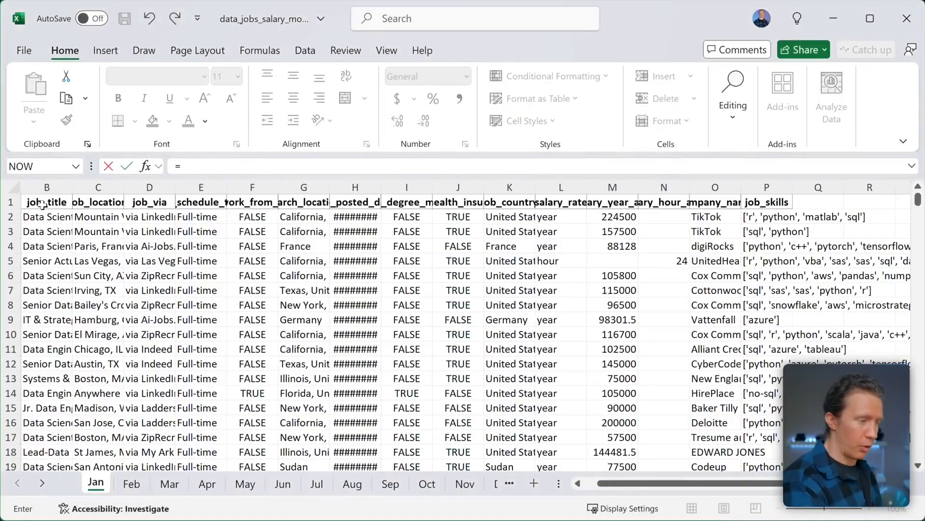
pyautogui.click(42, 201)
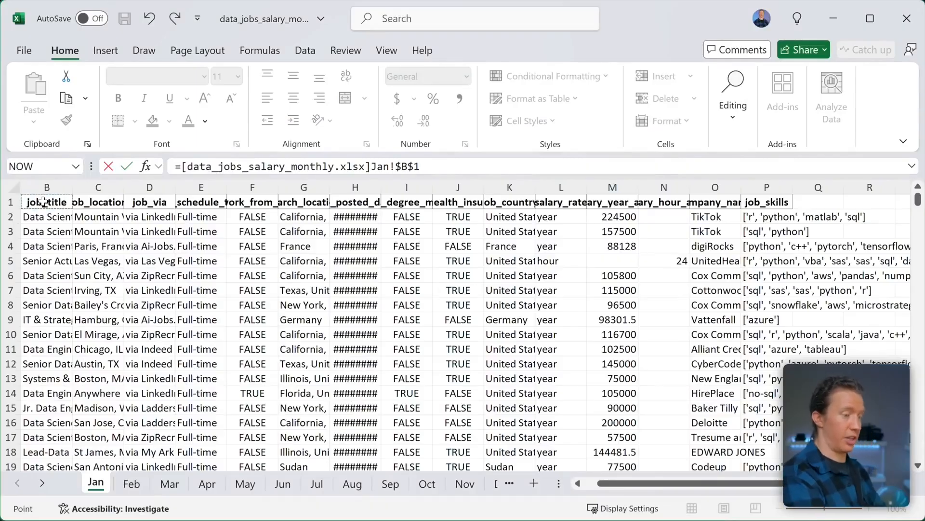
pyautogui.hscroll(-1, 43, 201)
pyautogui.click(48, 202)
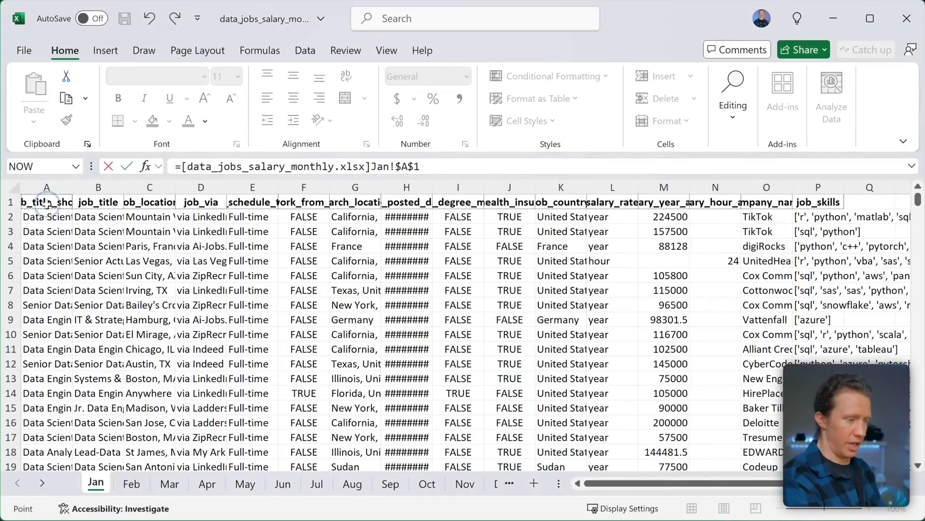
pyautogui.hscroll(1, 87, 200)
pyautogui.hscroll(-1, 116, 286)
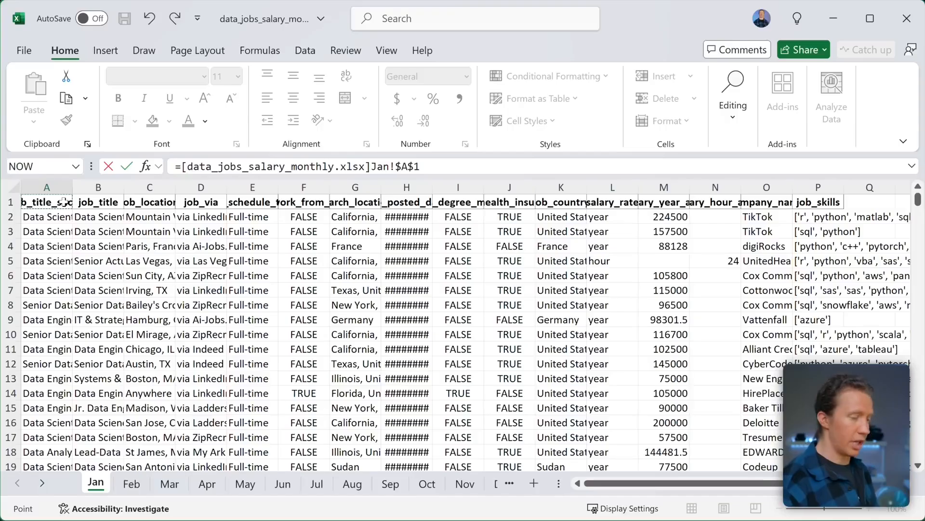
pyautogui.hotkey('ctrl', 'shift', 'Right')
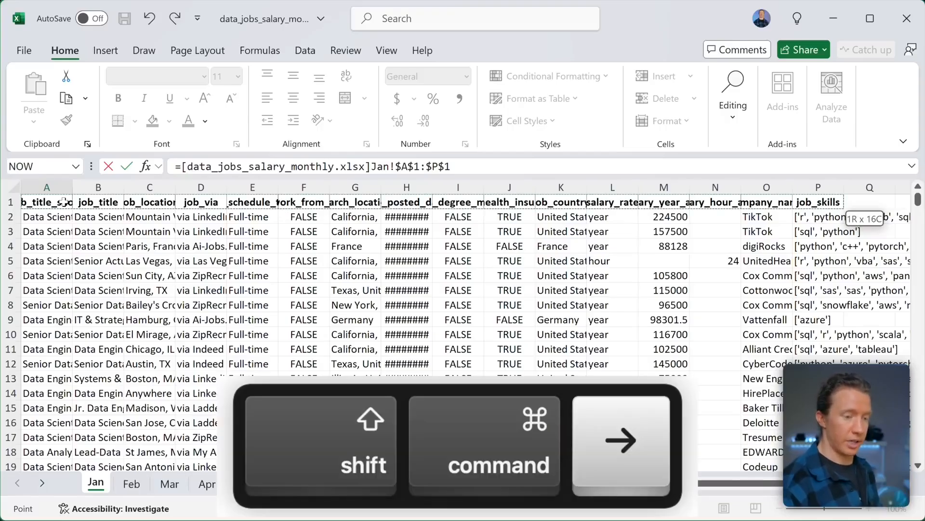
pyautogui.hotkey('ctrl', 'shift', 'Down')
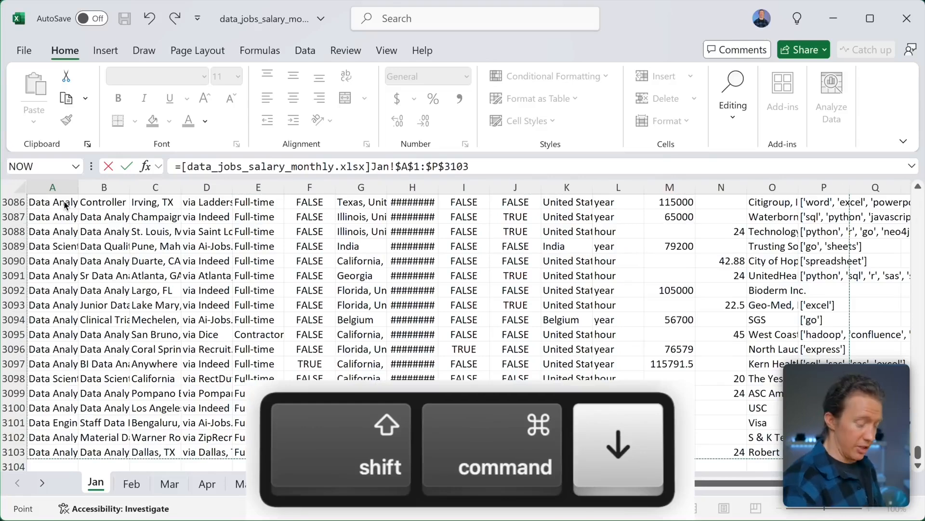
pyautogui.press('Return')
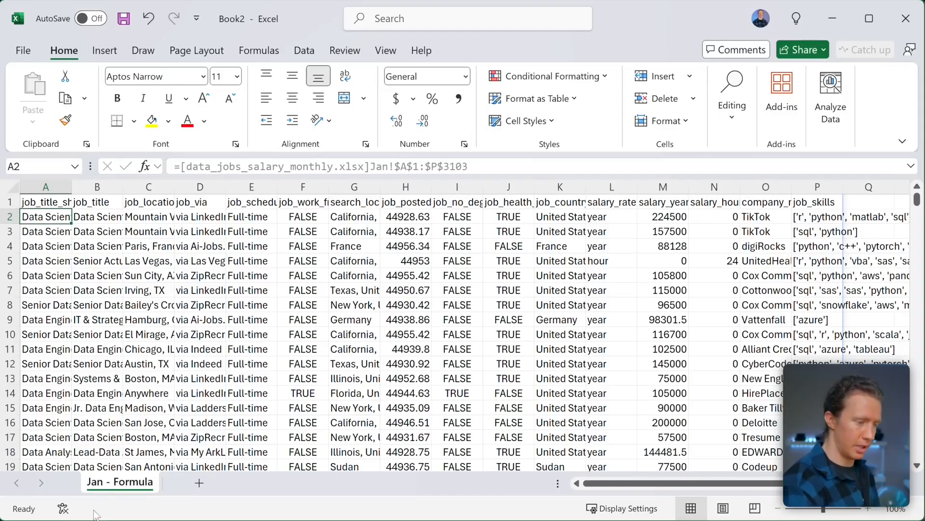
# - Add a new sheet to Book2 named Jan - Copy & Paste
pyautogui.click(199, 482)
pyautogui.doubleClick(188, 483)
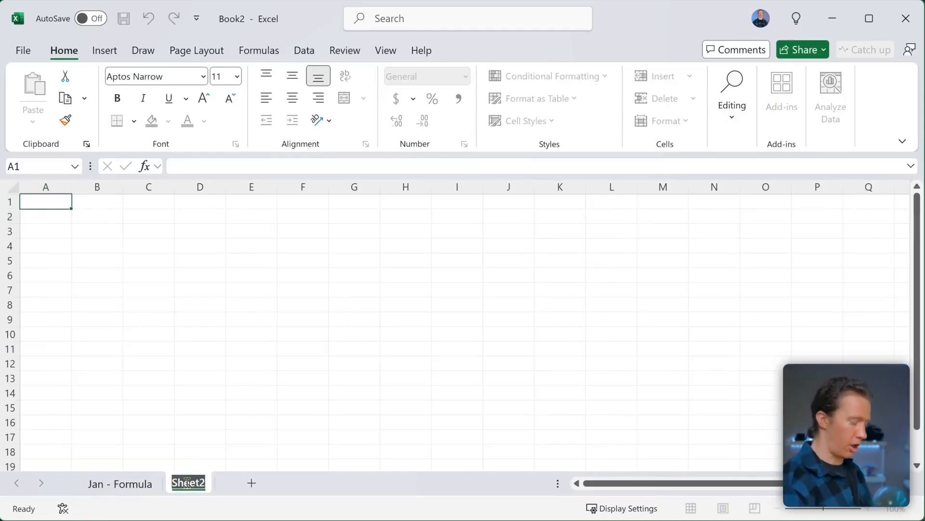
pyautogui.write('Jan - Copy & Paste')
pyautogui.press('Return')
# - Select and copy the entire Jan table, A1:P3103, in the salary workbook
pyautogui.hotkey('ctrl', 'Up')
pyautogui.click(329, 224)
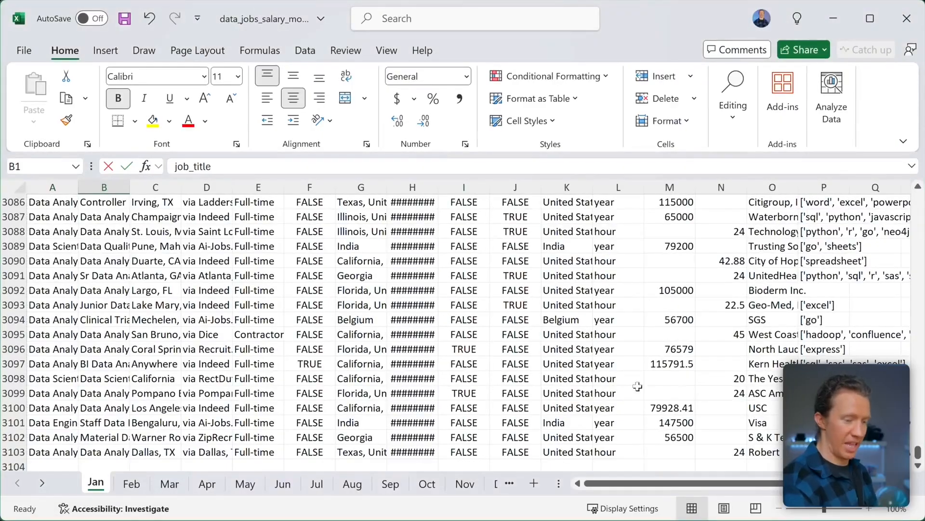
pyautogui.click(718, 393)
pyautogui.click(824, 453)
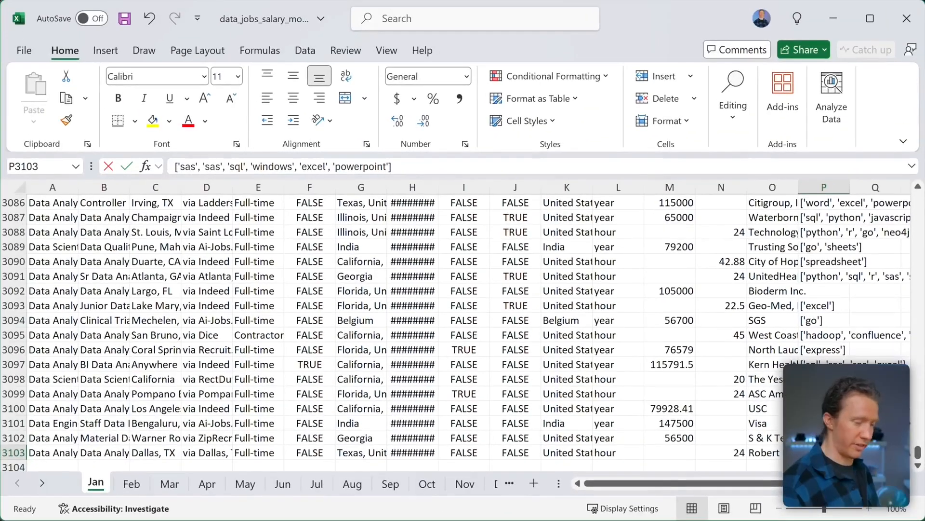
pyautogui.hotkey('ctrl', 'shift', 'Left')
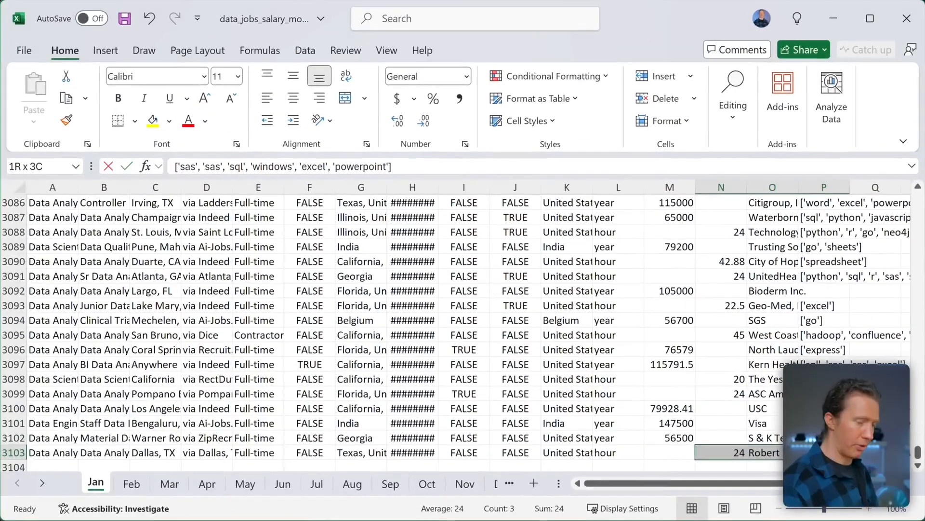
pyautogui.hotkey('ctrl', 'shift', 'Left')
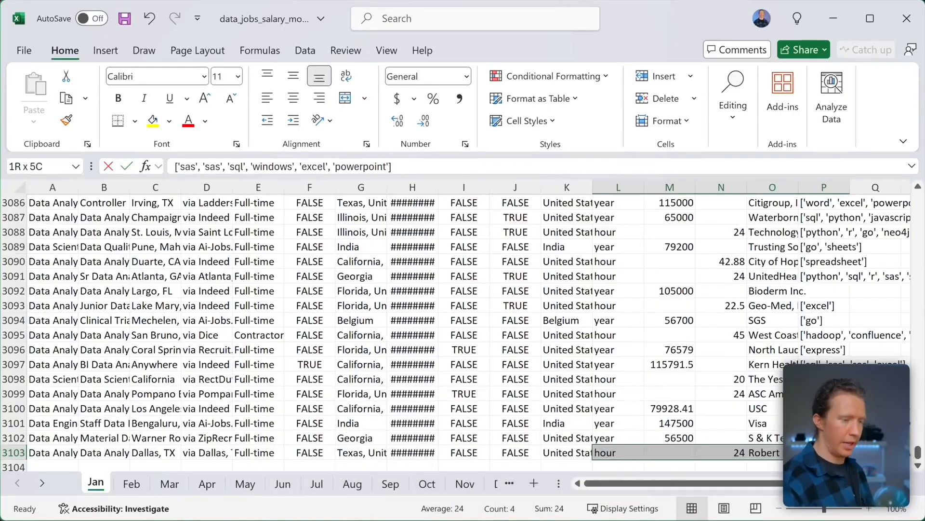
pyautogui.hotkey('ctrl', 'shift', 'Left')
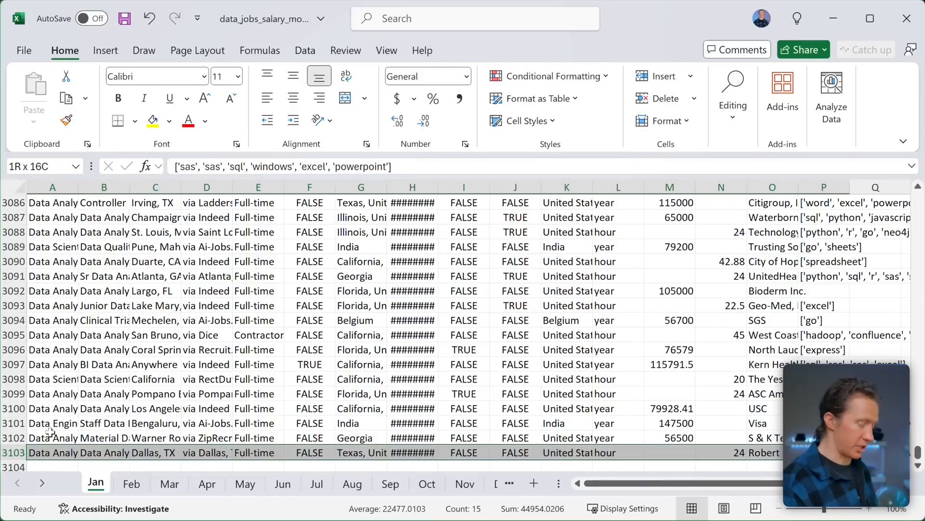
pyautogui.hotkey('ctrl', 'shift', 'Up')
pyautogui.hotkey('ctrl', 'shift', 'Up')
pyautogui.hotkey('ctrl', 'shift', 'Up')
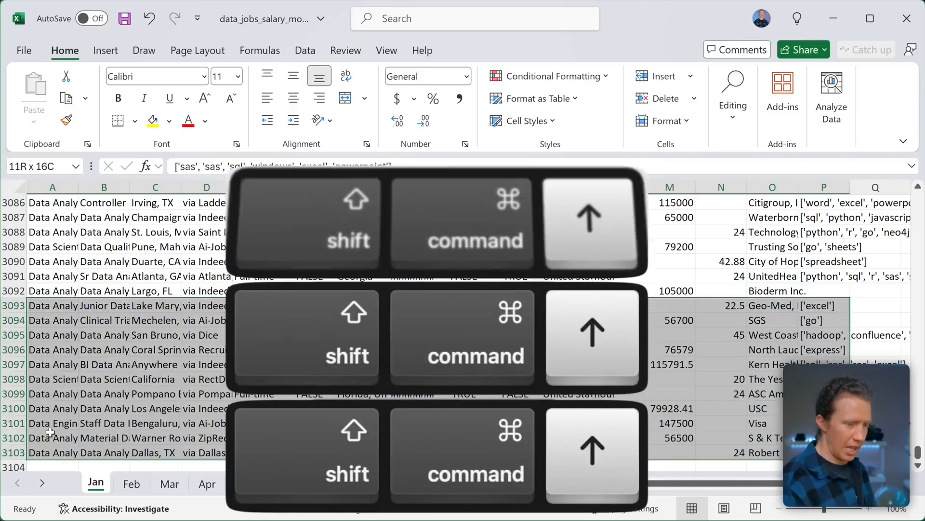
pyautogui.hotkey('ctrl', 'shift', 'Up')
pyautogui.hotkey('ctrl', 'shift', 'Up')
pyautogui.hotkey('ctrl', 'shift', 'Up')
pyautogui.hotkey('ctrl', 'shift', 'Up')
pyautogui.hotkey('ctrl', 'shift', 'Up')
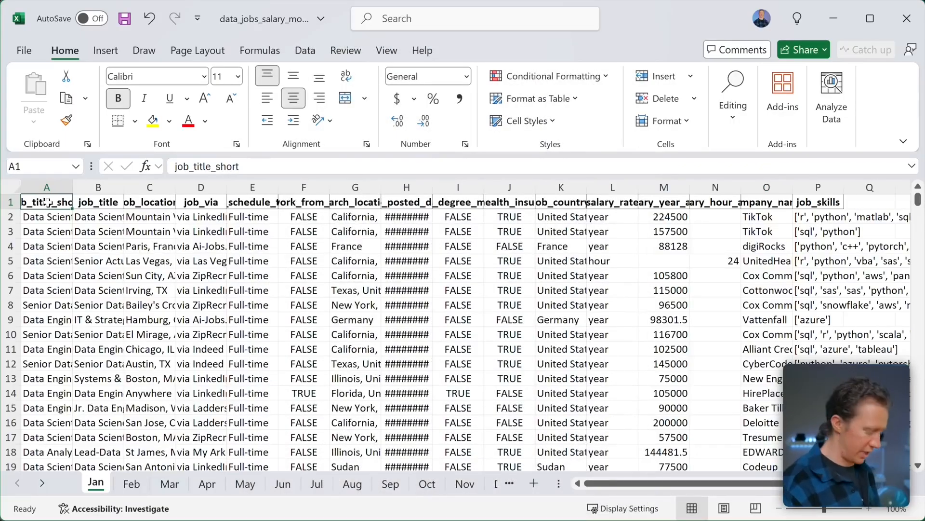
pyautogui.hotkey('ctrl', 'shift', 'Right')
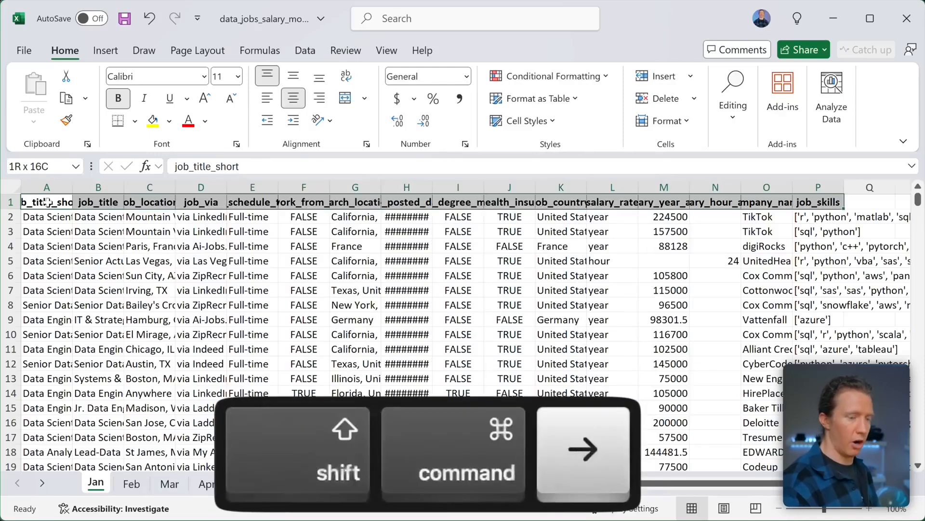
pyautogui.hotkey('ctrl', 'shift', 'Down')
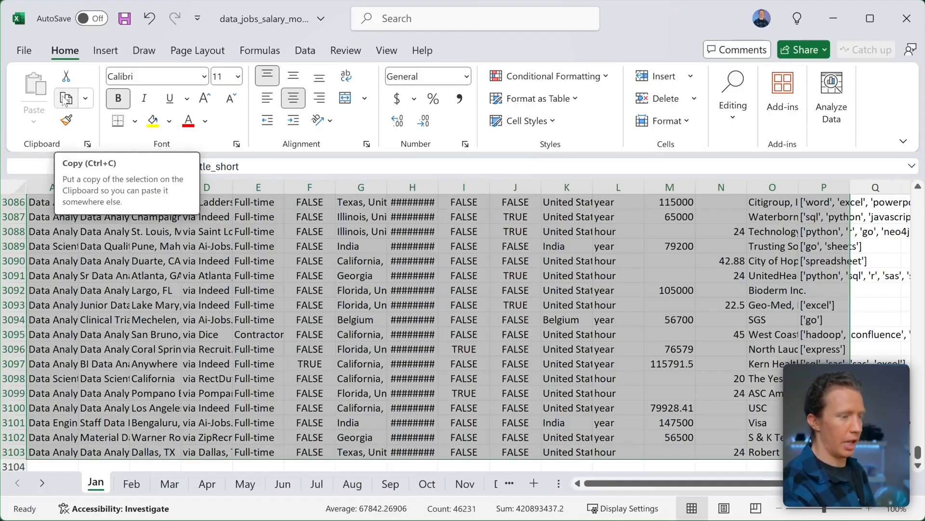
pyautogui.click(65, 99)
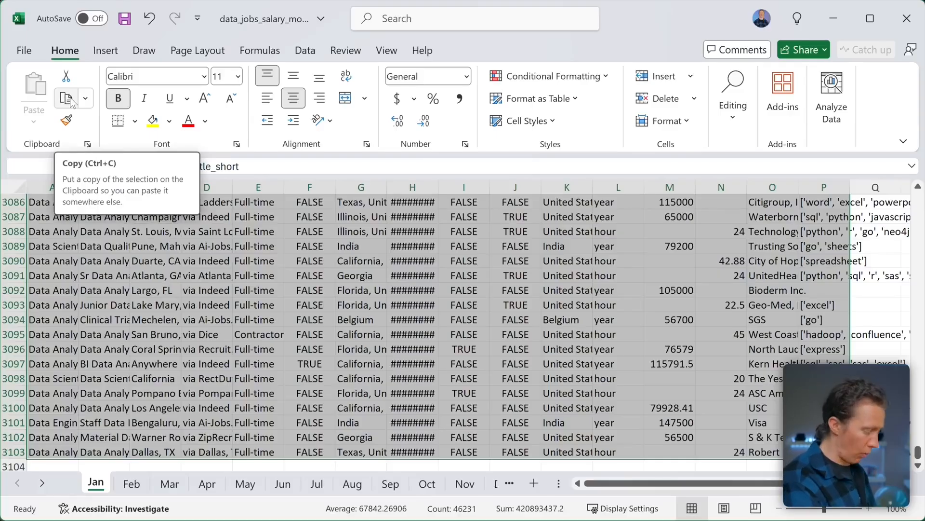
pyautogui.hotkey('ctrl', 'c')
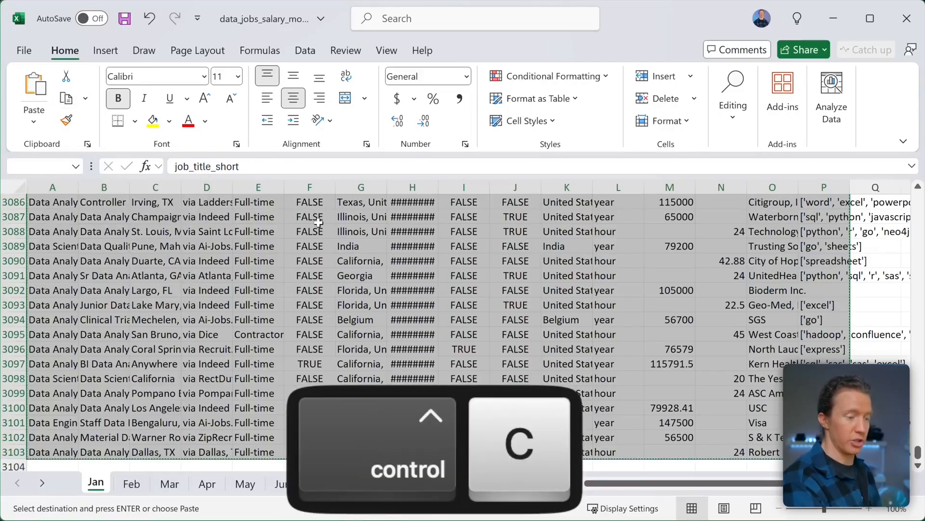
# - Paste the table into Jan - Copy & Paste, then return to the salary workbook
pyautogui.hotkey('alt', 'Tab')
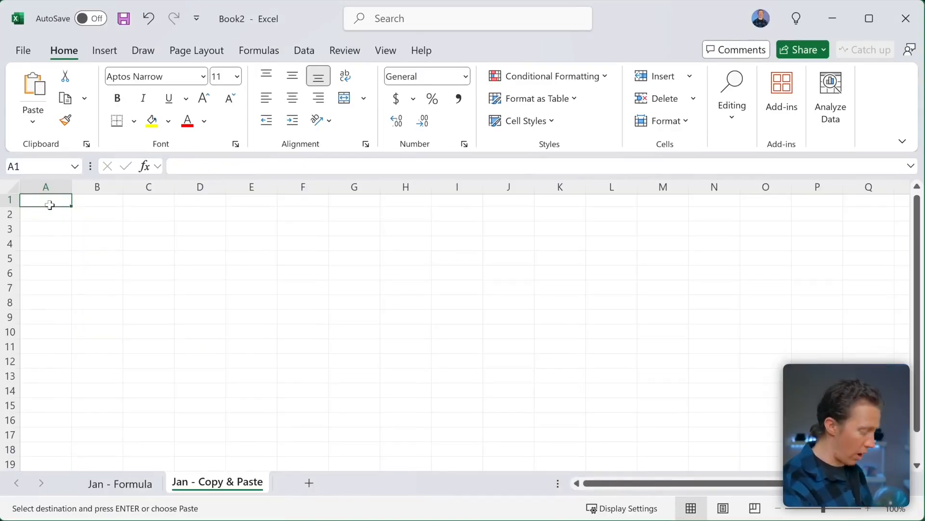
pyautogui.hotkey('ctrl', 'v')
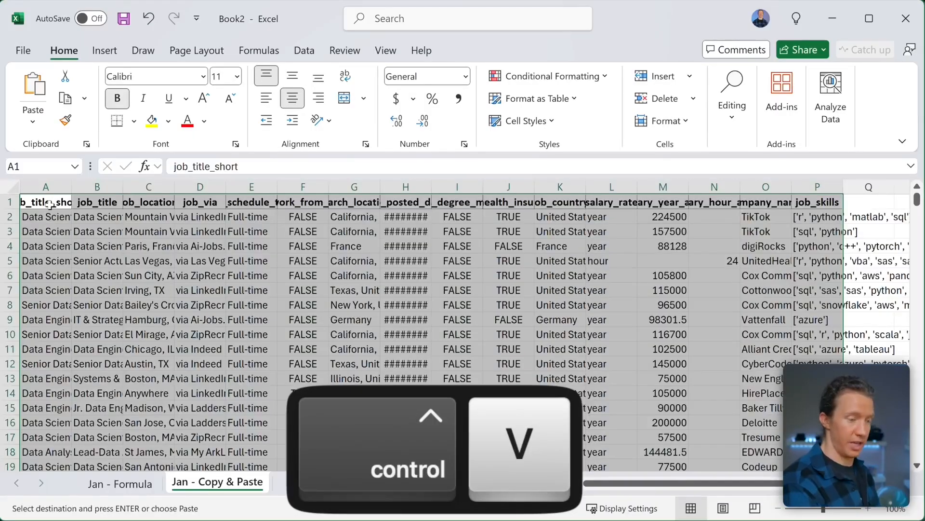
pyautogui.hotkey('ctrl', 'Up')
pyautogui.click(210, 249)
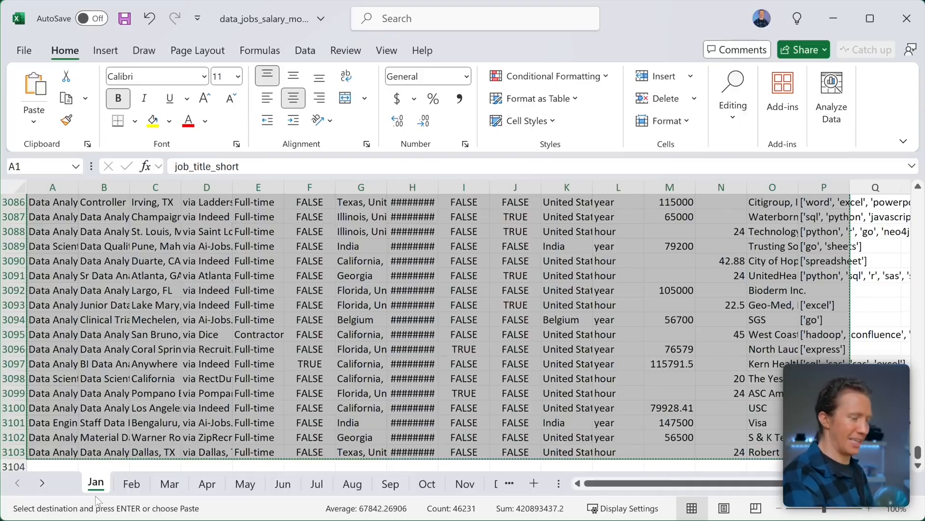
# - Copy the Jan sheet to the end of Book2 with Move or Copy and Create a copy ticked
pyautogui.hscroll(1, 111, 385)
pyautogui.hscroll(-1, 102, 487)
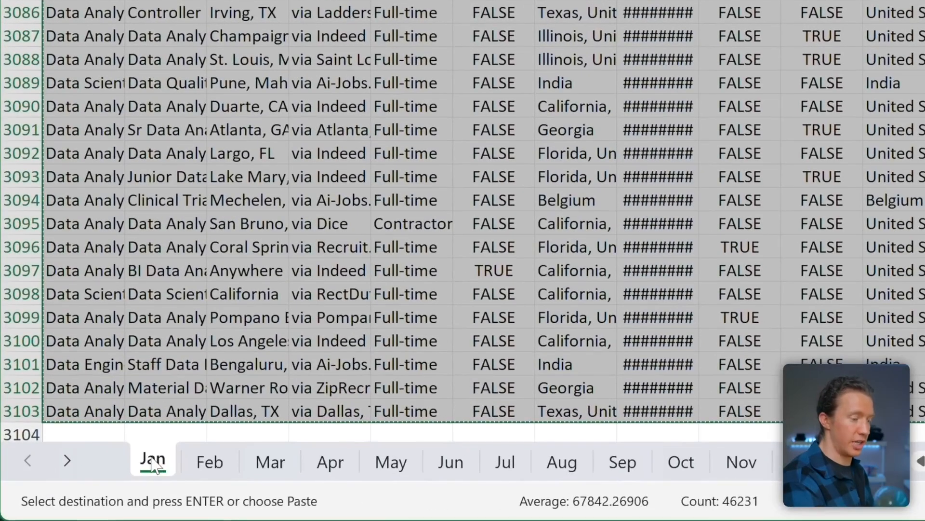
pyautogui.rightClick(153, 466)
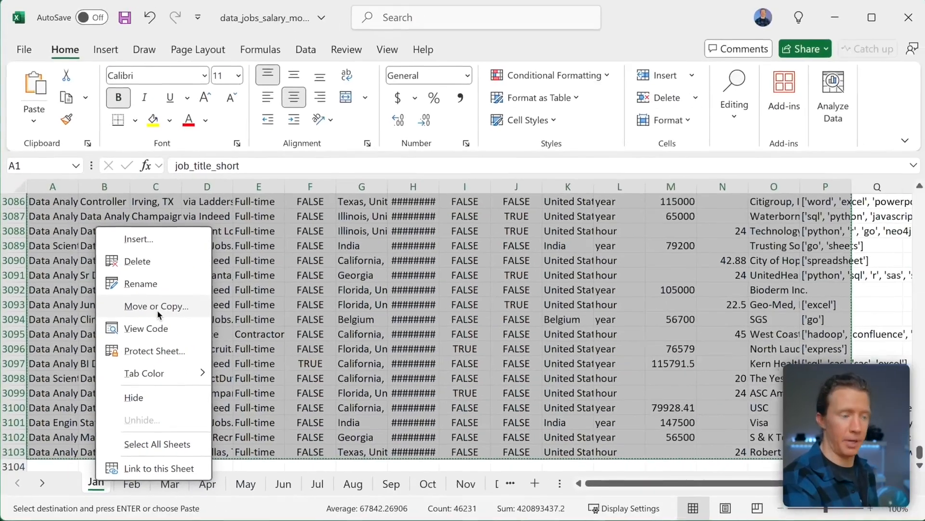
pyautogui.click(250, 184)
pyautogui.moveTo(122, 165); pyautogui.dragTo(397, 146)
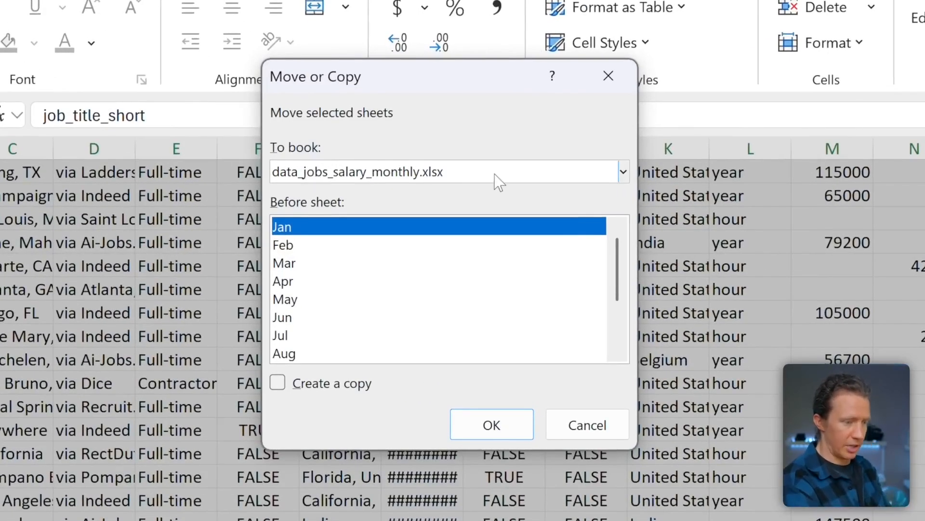
pyautogui.click(624, 172)
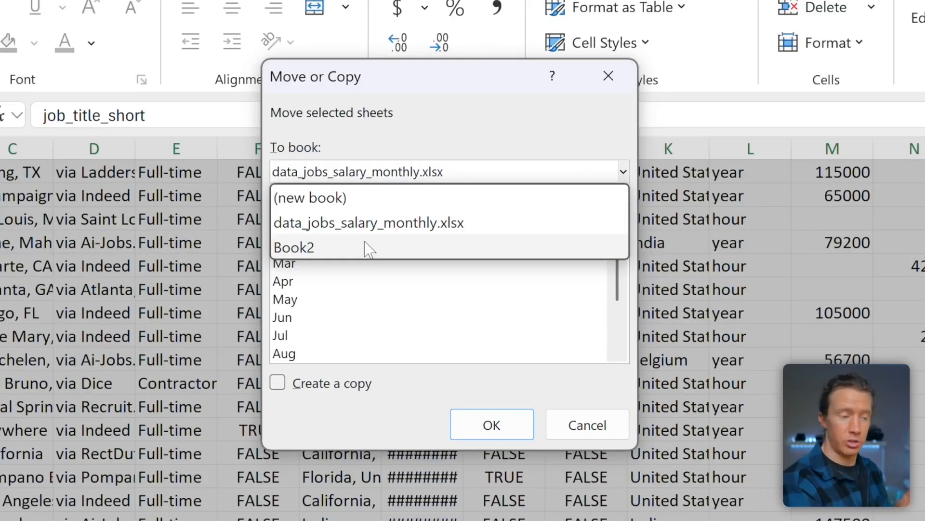
pyautogui.click(309, 248)
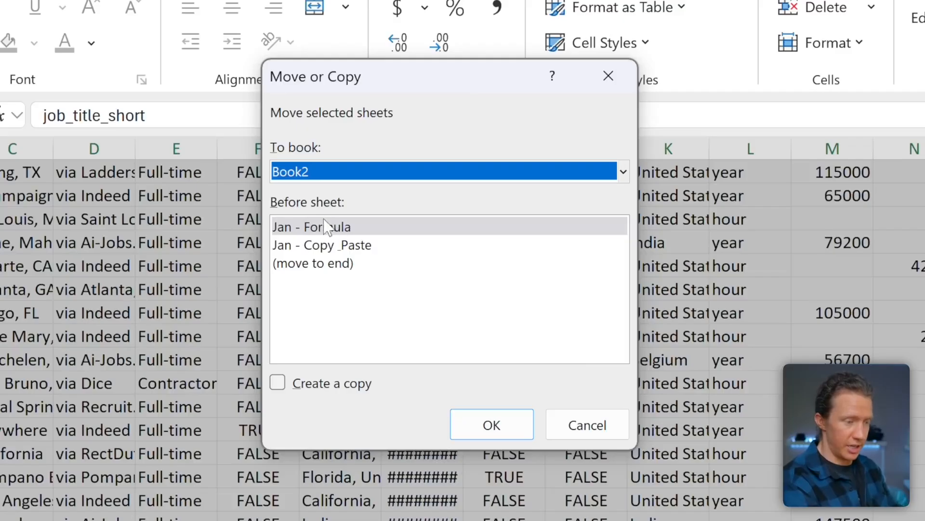
pyautogui.click(324, 266)
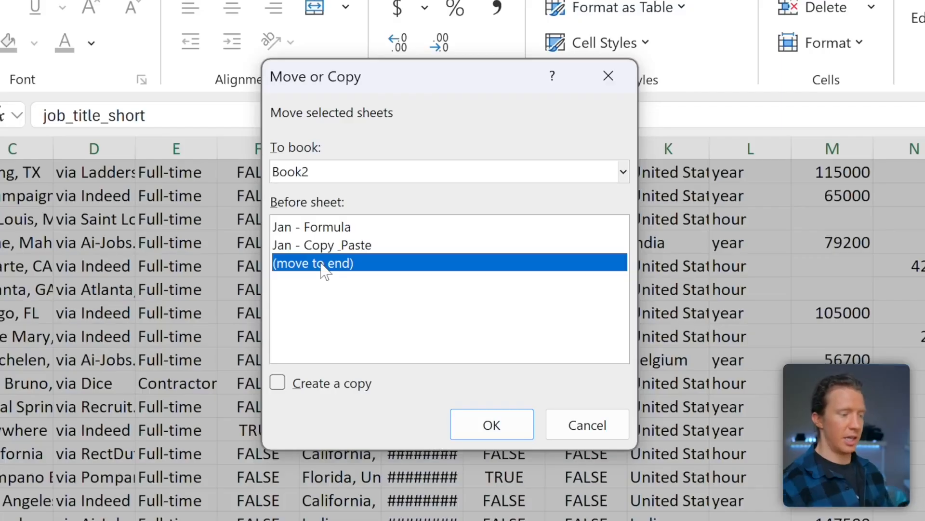
pyautogui.click(277, 383)
pyautogui.click(491, 425)
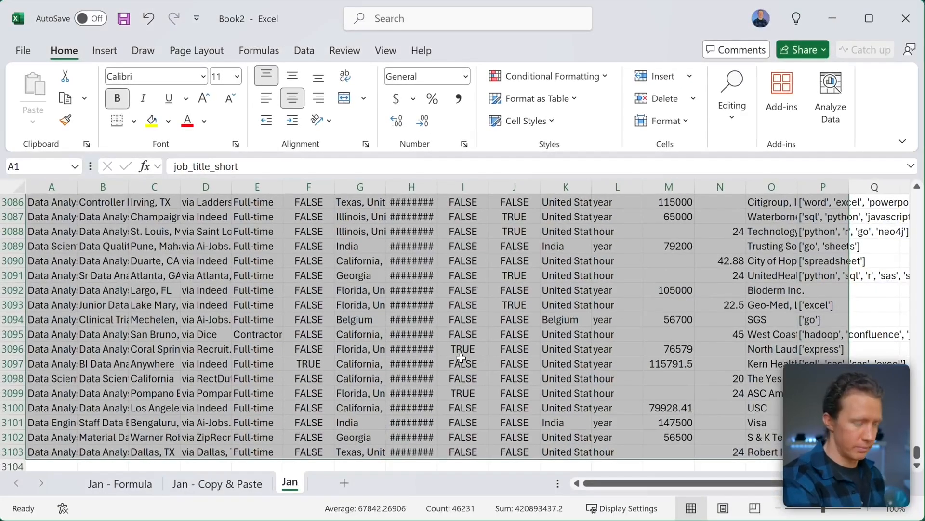
# - Rename the copied sheet to Jan - Move or Copy
pyautogui.doubleClick(290, 482)
pyautogui.click(297, 480)
pyautogui.write('- Move or Copy')
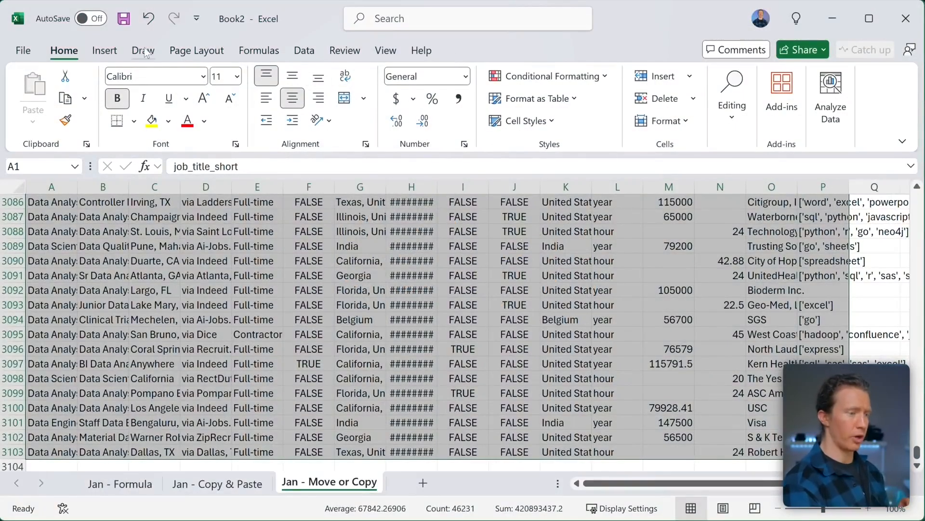
# - Look through the File menu's New, Open and Share pages, closing the Share prompt
pyautogui.click(25, 51)
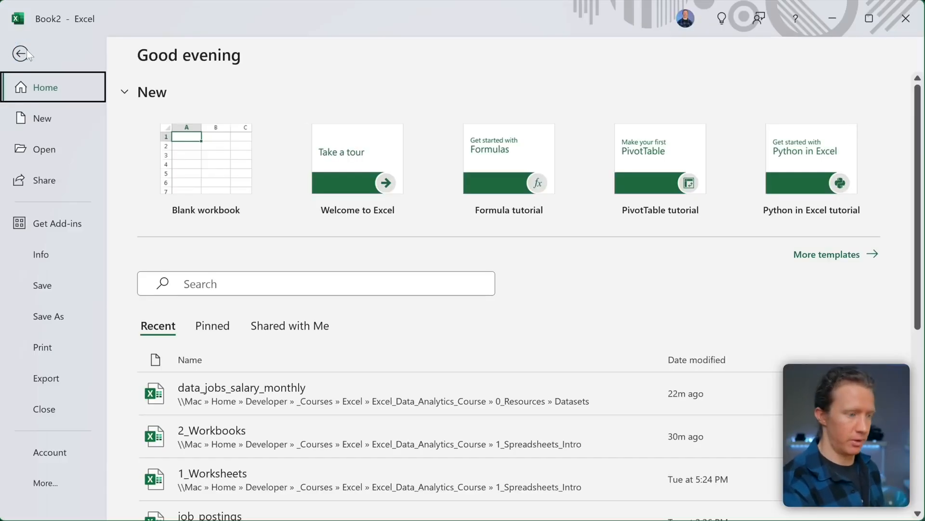
pyautogui.click(42, 121)
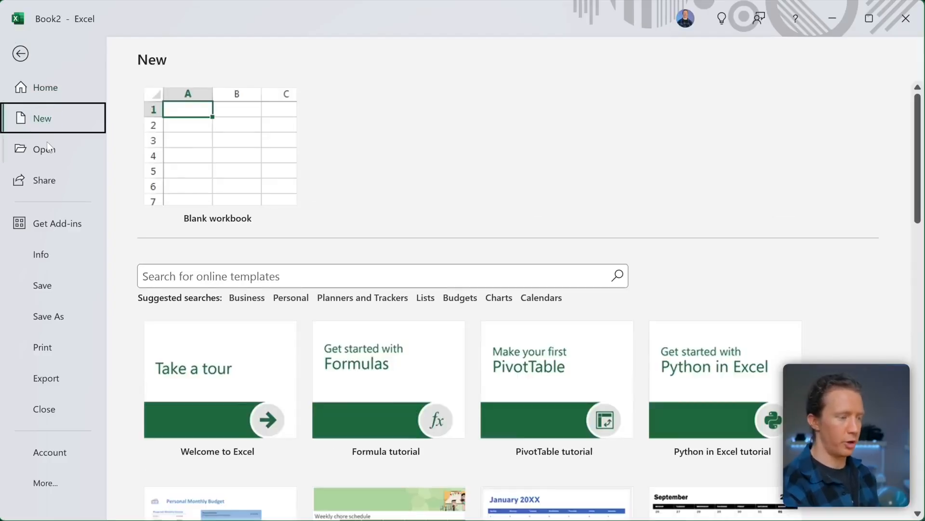
pyautogui.click(47, 147)
pyautogui.click(56, 172)
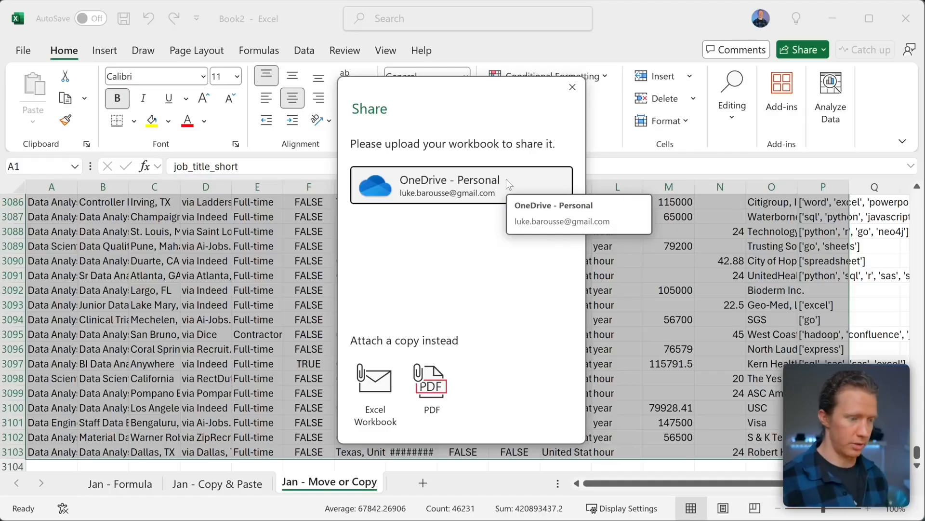
pyautogui.click(574, 93)
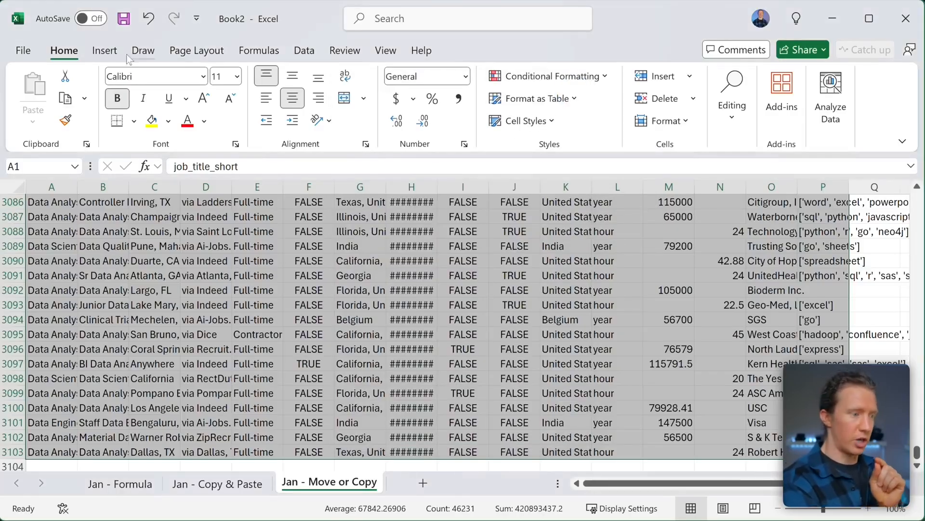
# - Go to Book2's Info page and request Turn on Version History
pyautogui.click(23, 51)
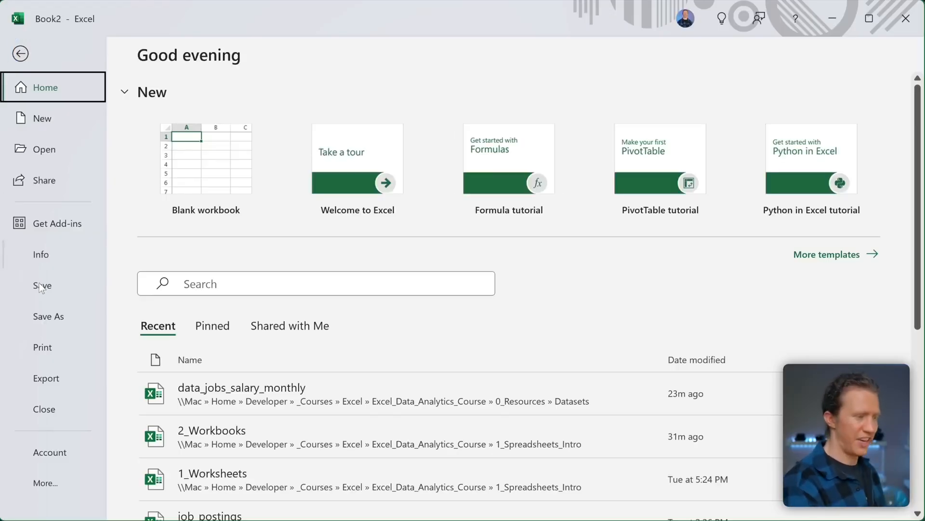
pyautogui.click(52, 225)
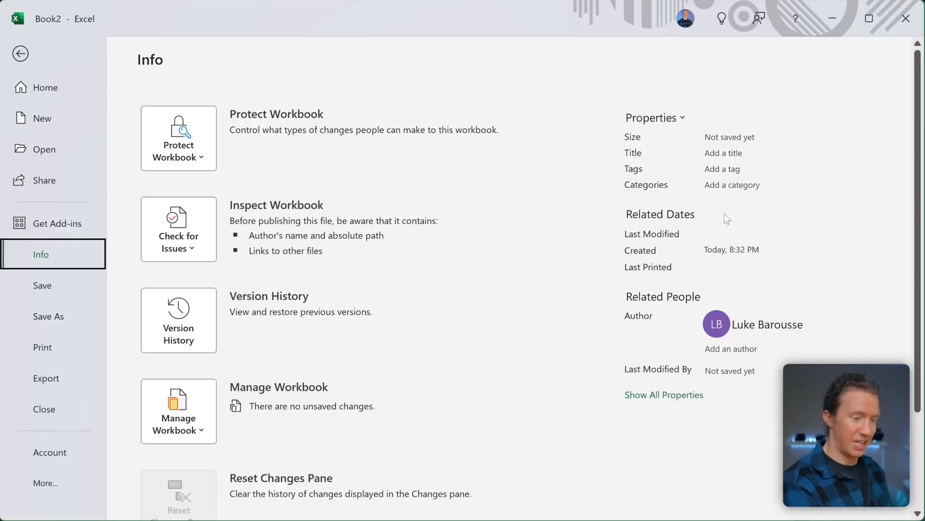
pyautogui.moveTo(729, 236)
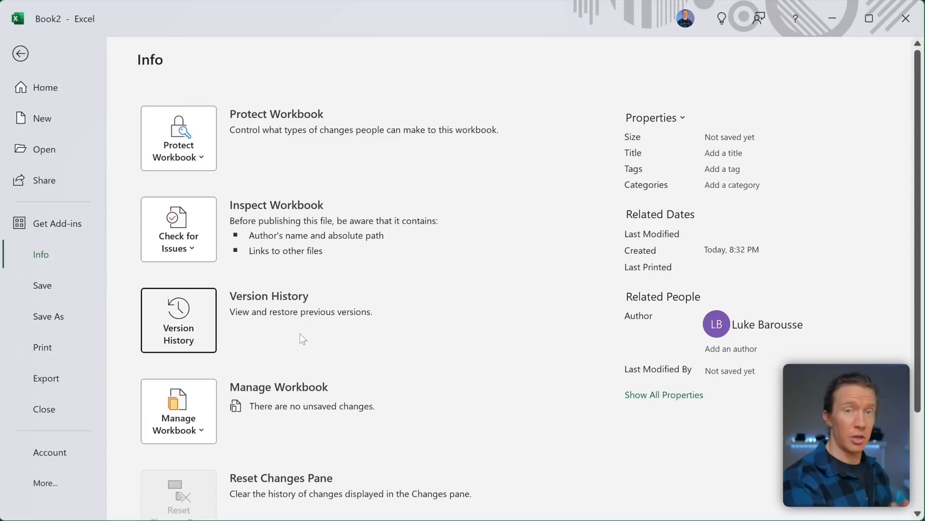
pyautogui.click(189, 314)
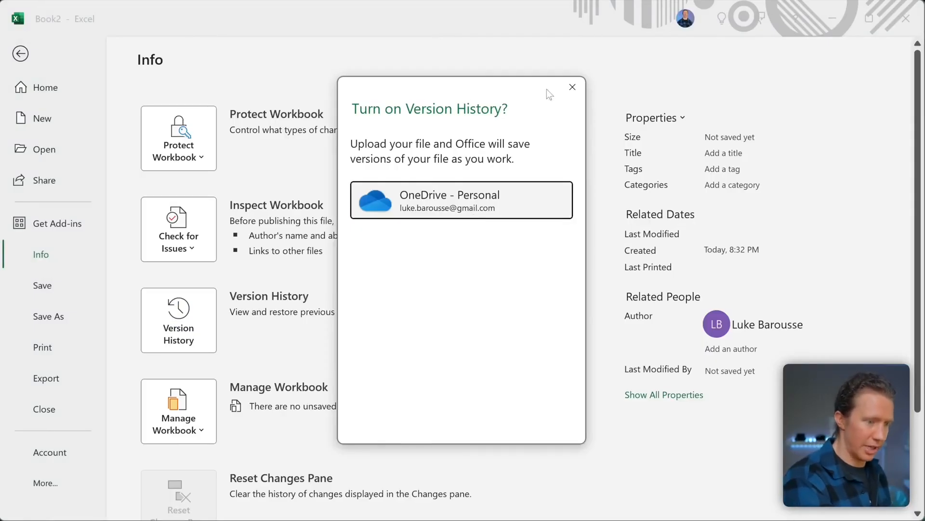
# - Dismiss the Version History prompt and Save As 2_Workbooks in the Desktop folder
pyautogui.click(573, 88)
pyautogui.click(66, 294)
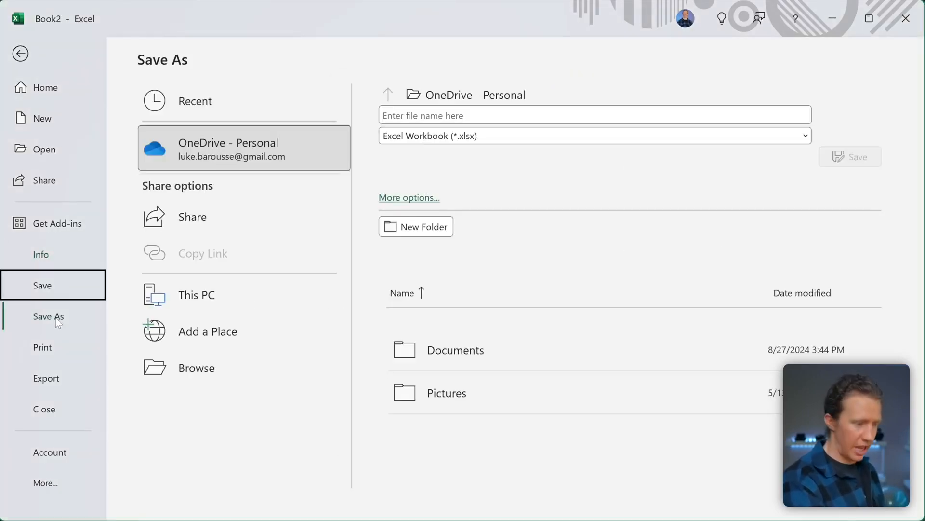
pyautogui.click(62, 316)
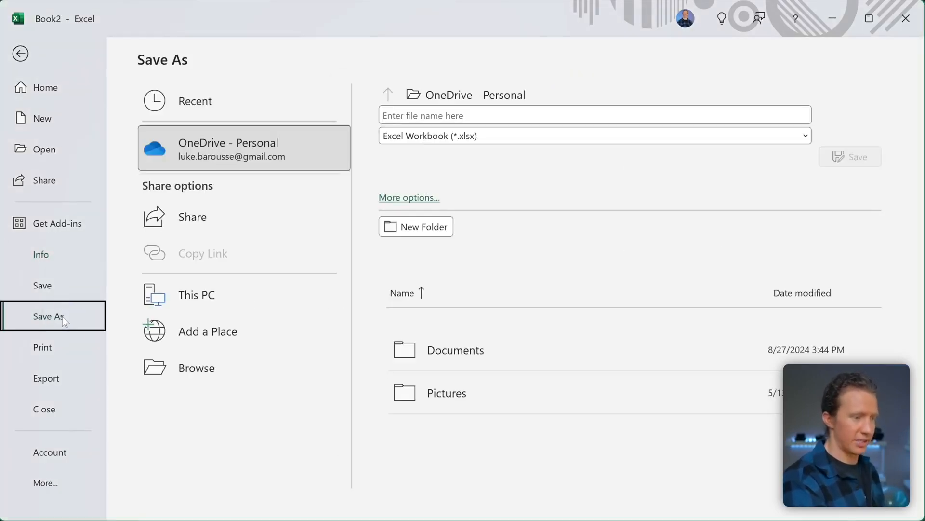
pyautogui.click(65, 308)
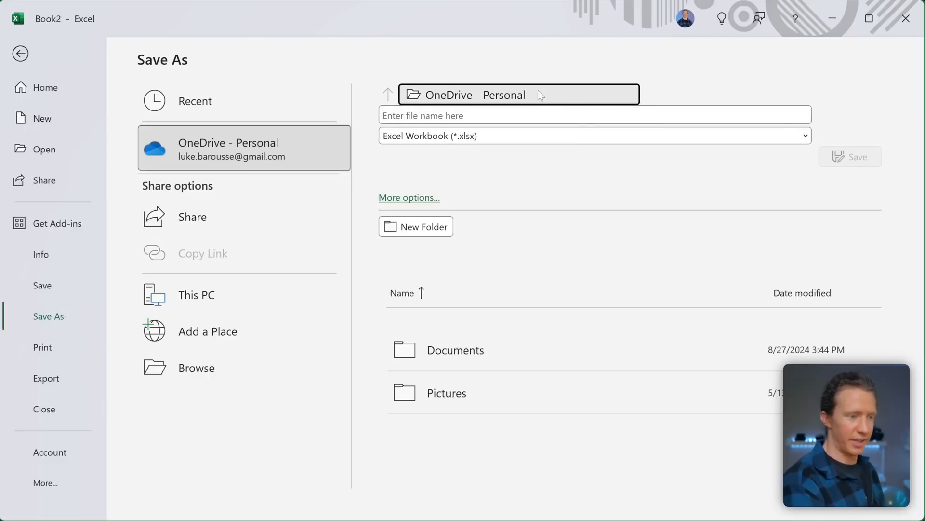
pyautogui.click(499, 95)
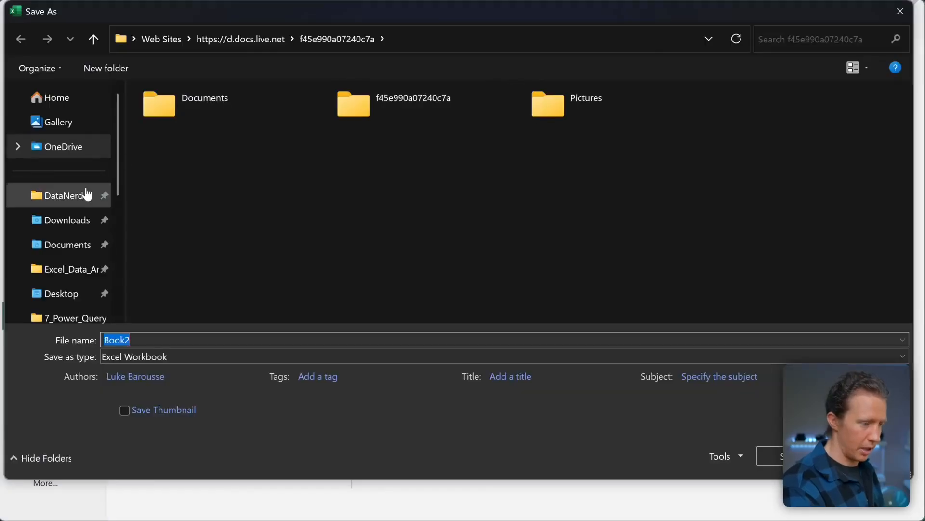
pyautogui.click(73, 292)
pyautogui.doubleClick(158, 334)
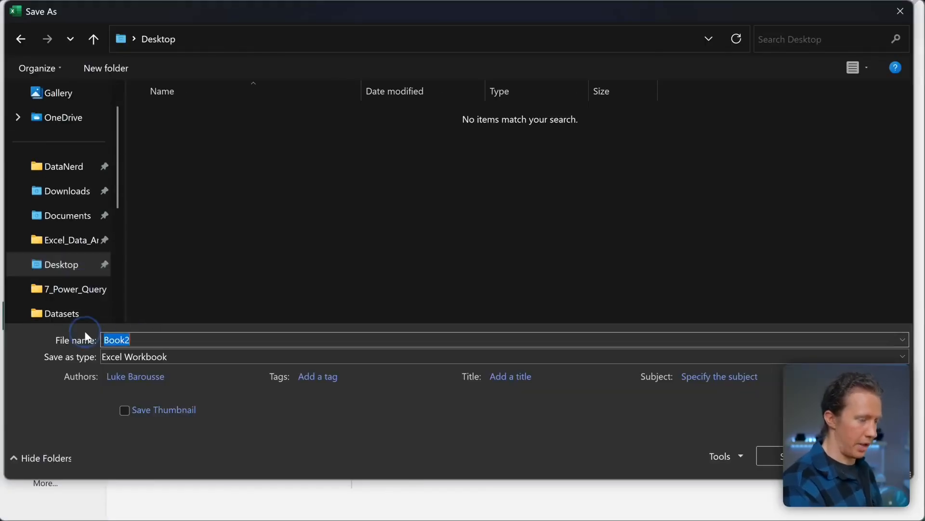
pyautogui.write('2_Workbooks')
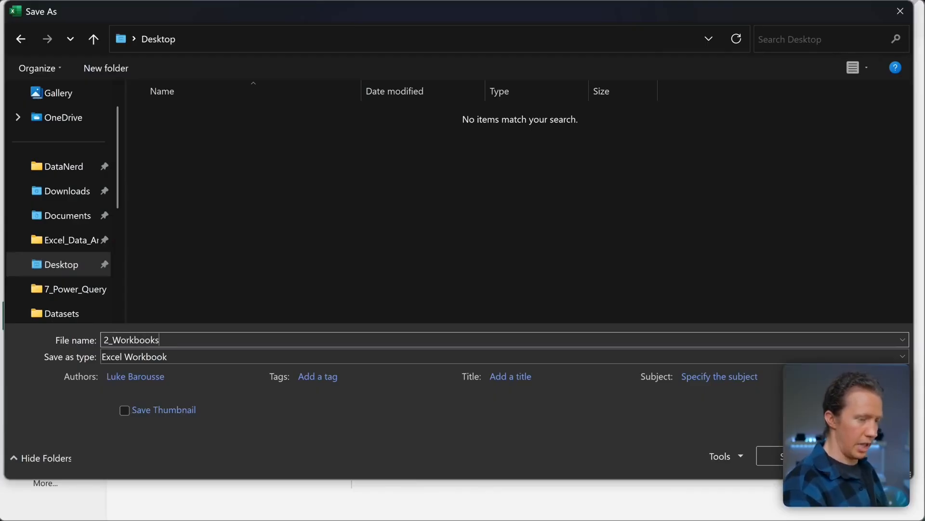
pyautogui.press('Return')
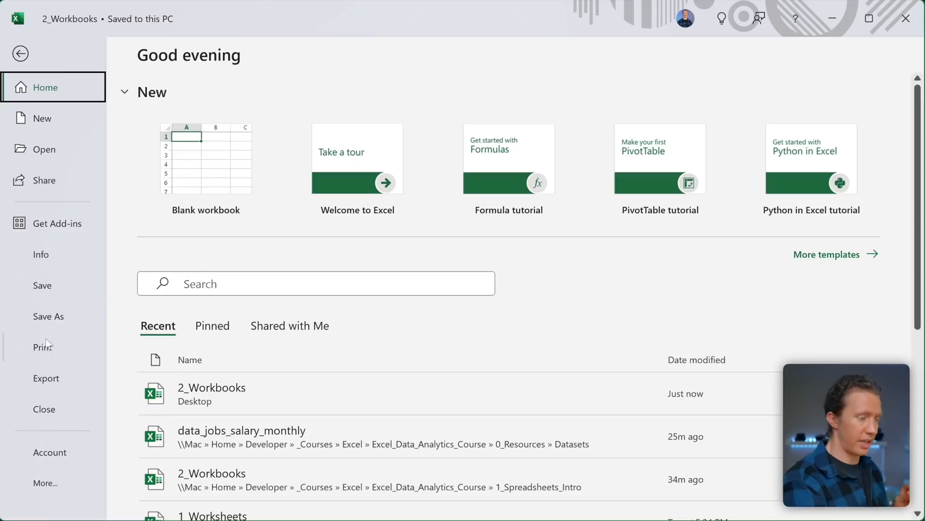
# - Look over the Print and Export pages and the More list in the File backstage, then show Account
pyautogui.click(47, 345)
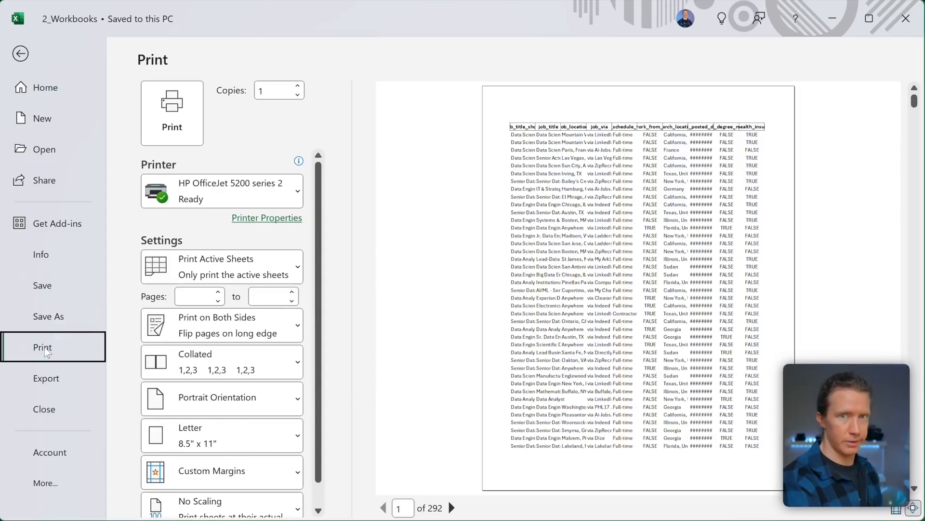
pyautogui.click(52, 384)
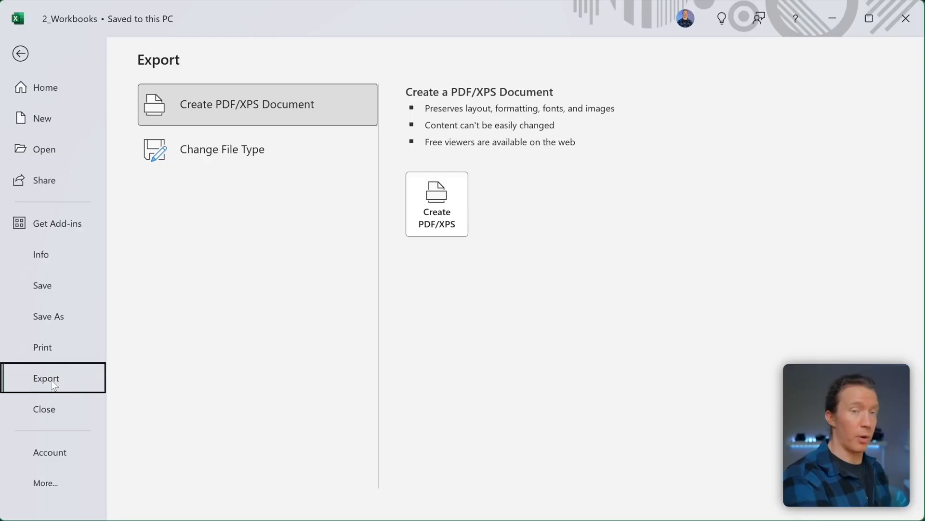
pyautogui.scroll(-1, 53, 415)
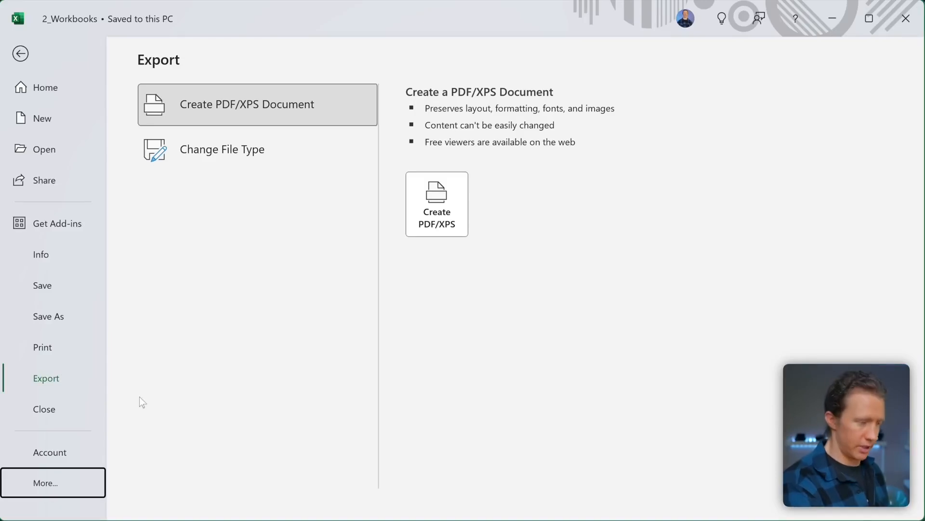
pyautogui.click(45, 483)
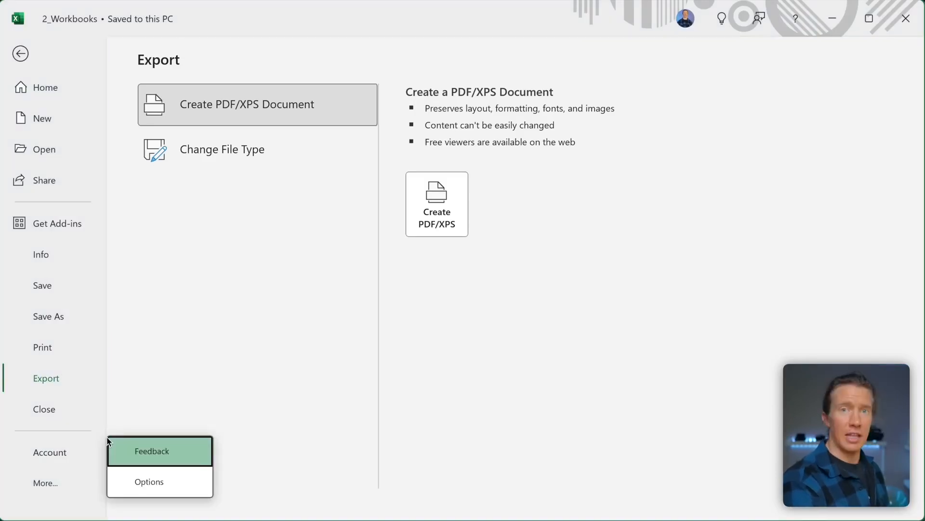
pyautogui.click(47, 481)
pyautogui.click(62, 451)
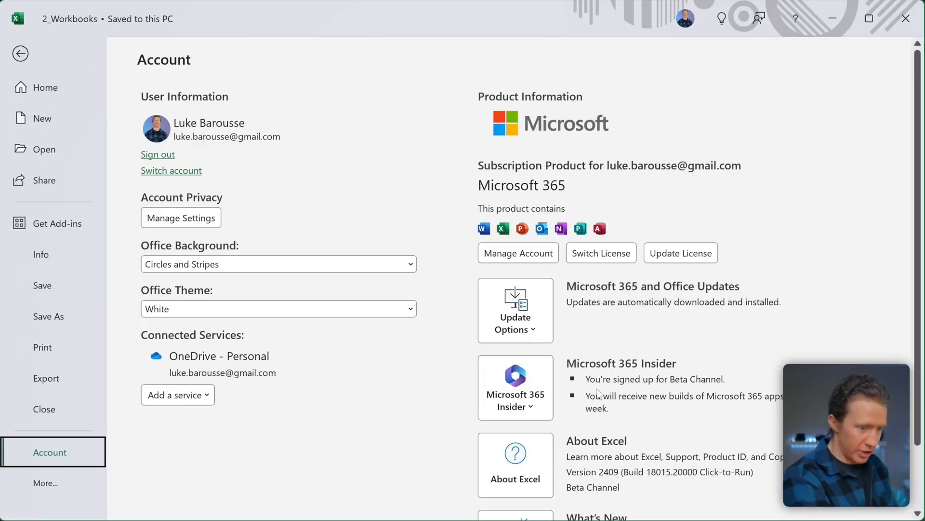
# - Check the update options, then dismiss the 'You're up to date' notice
pyautogui.moveTo(569, 362); pyautogui.dragTo(620, 364)
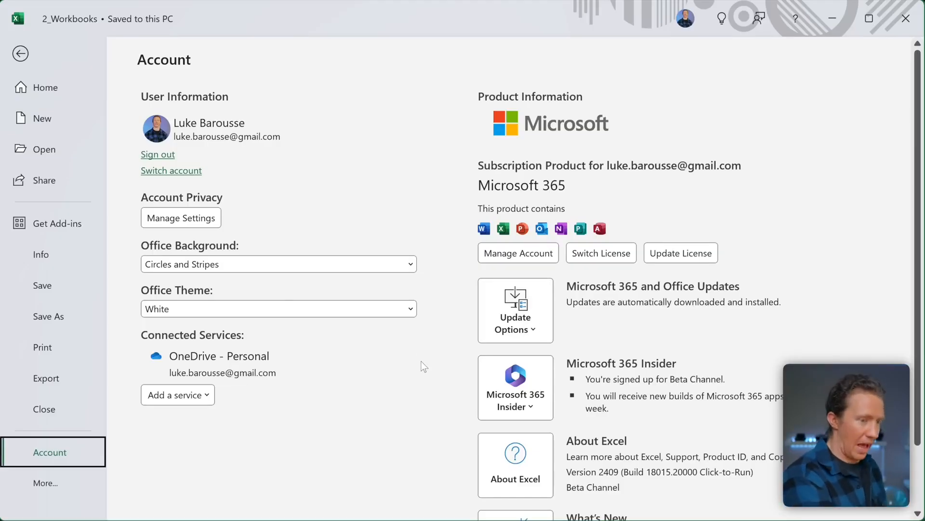
pyautogui.click(531, 329)
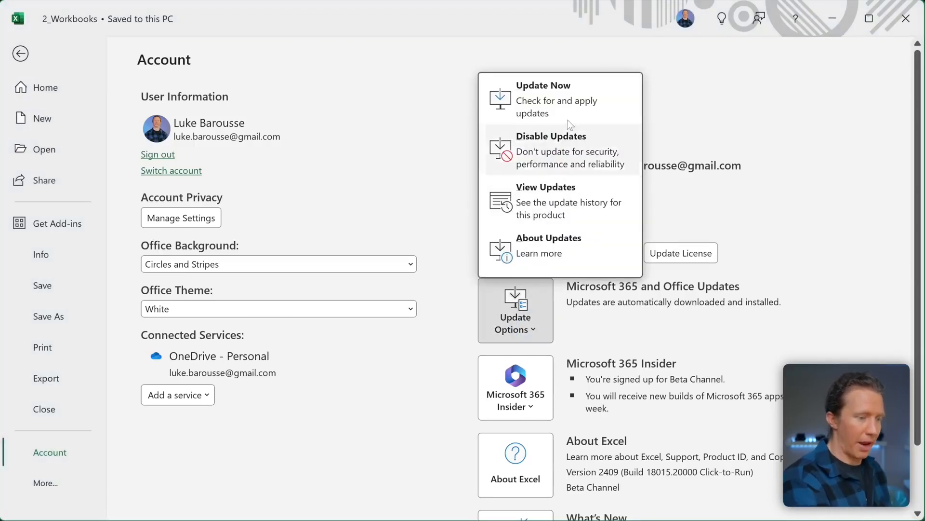
pyautogui.click(567, 102)
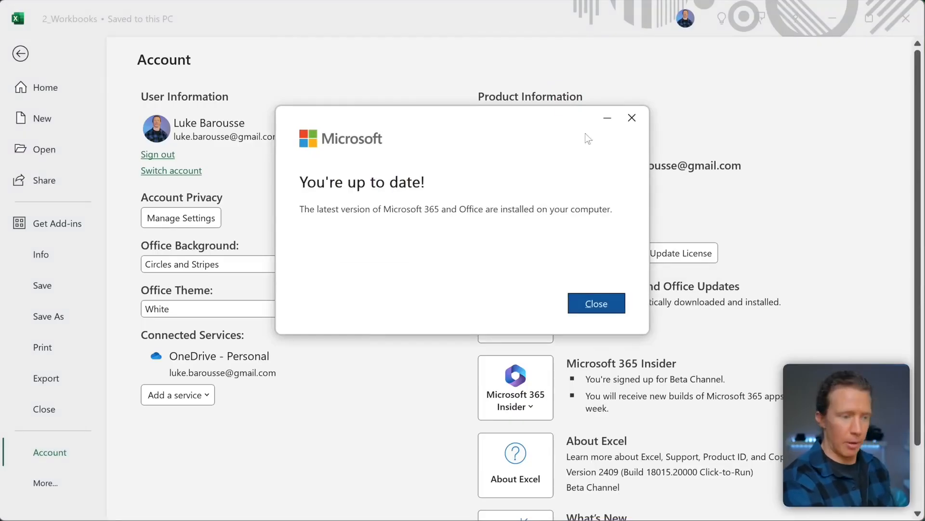
pyautogui.click(640, 120)
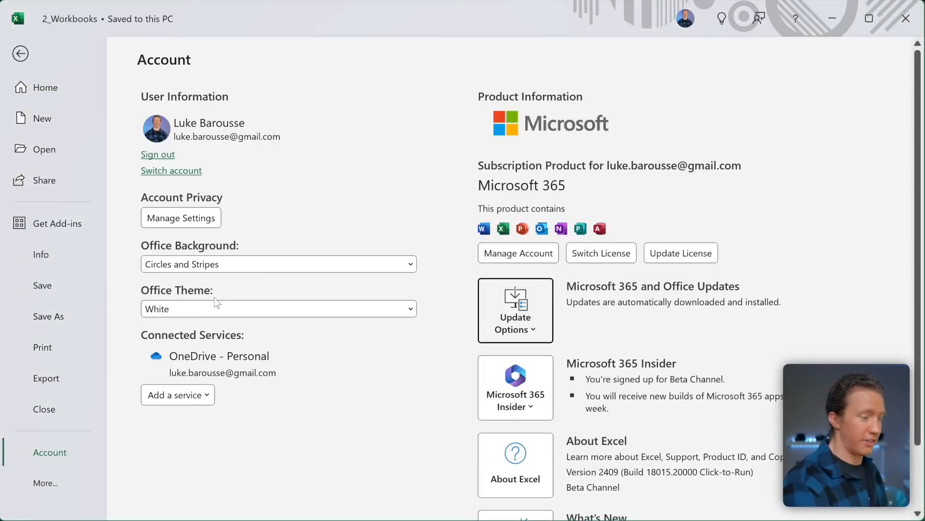
# - Set the Office Theme to 'Use system setting' so Excel turns dark
pyautogui.click(410, 309)
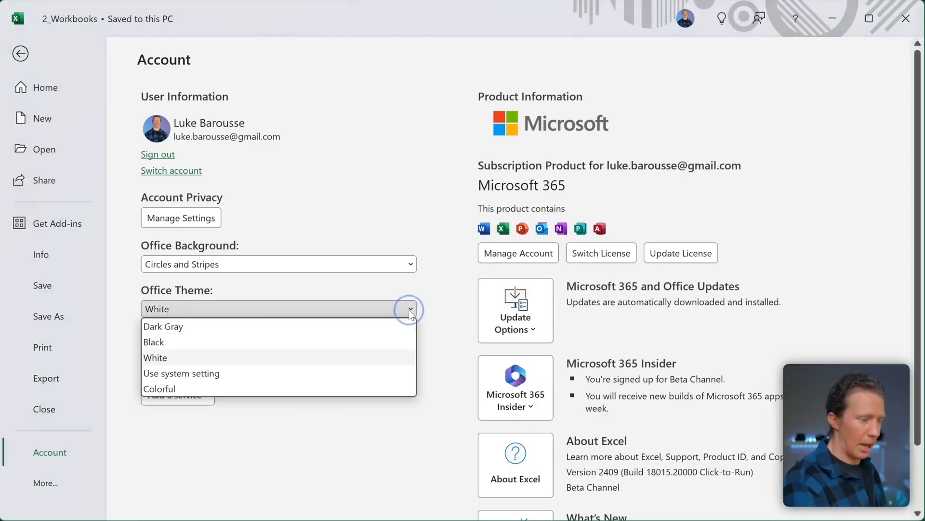
pyautogui.click(216, 374)
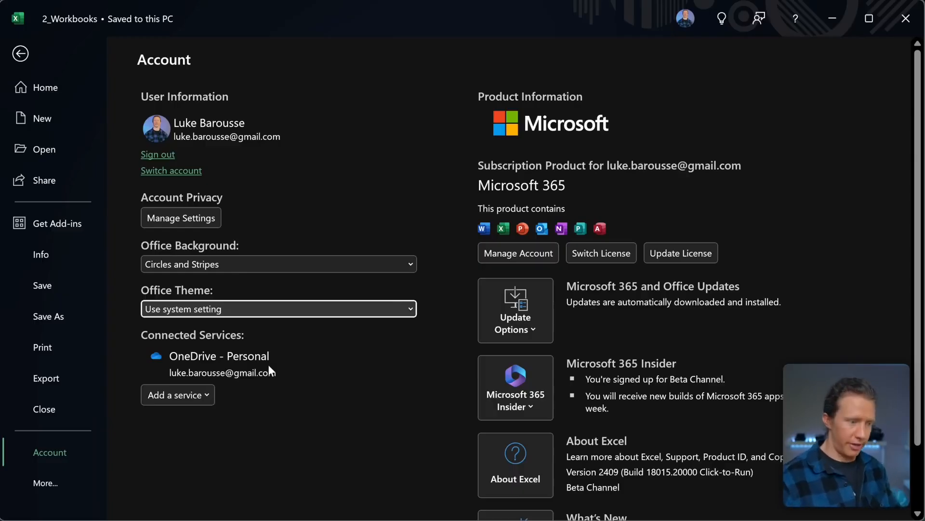
pyautogui.click(53, 481)
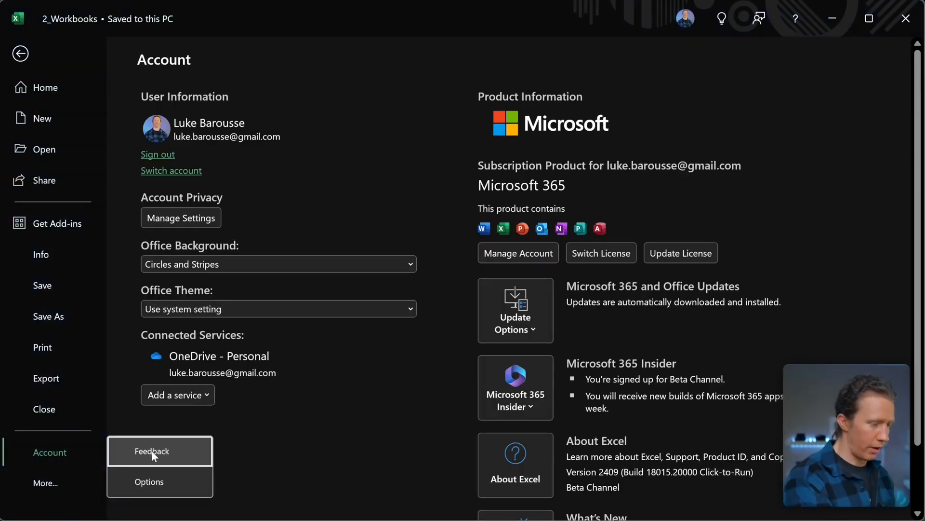
# - Open the Feedback form and dismiss it without sending anything
pyautogui.click(152, 453)
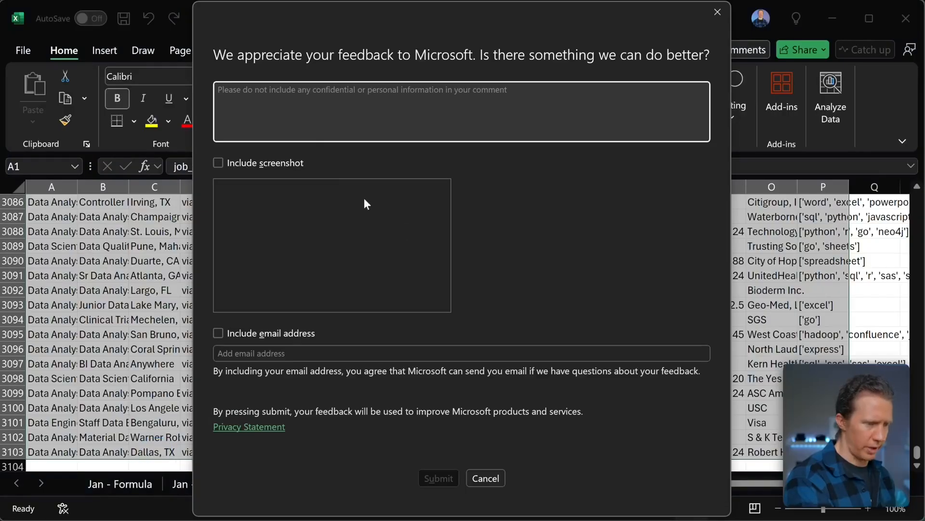
pyautogui.click(719, 10)
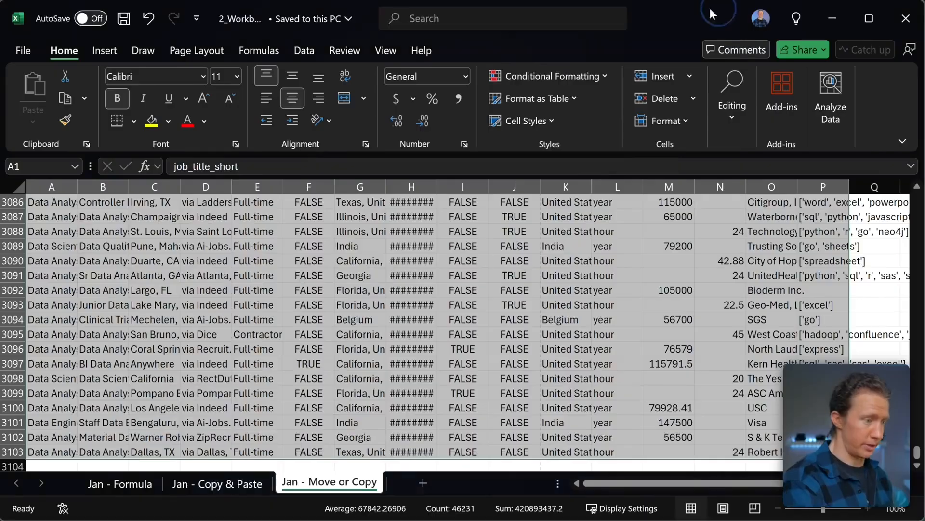
pyautogui.click(24, 51)
# - Open Excel Options and view the Add-ins settings
pyautogui.click(45, 483)
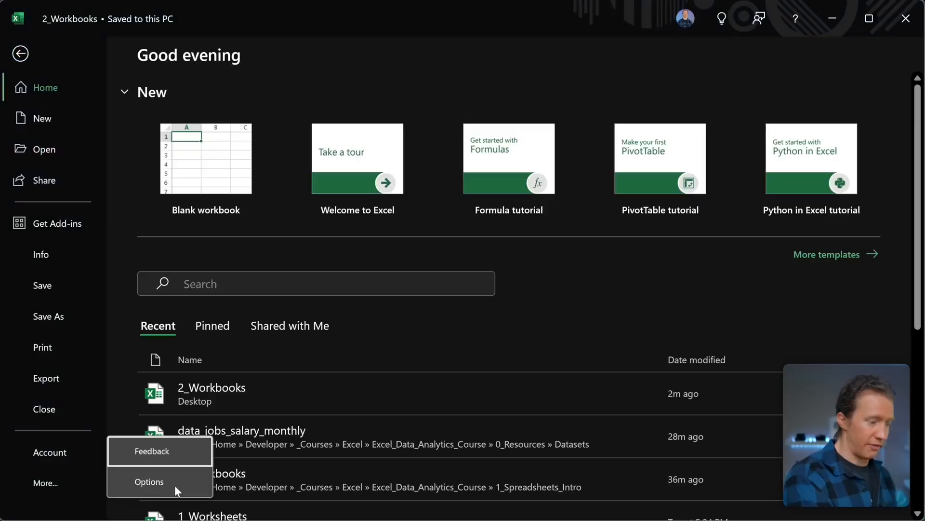
pyautogui.click(174, 482)
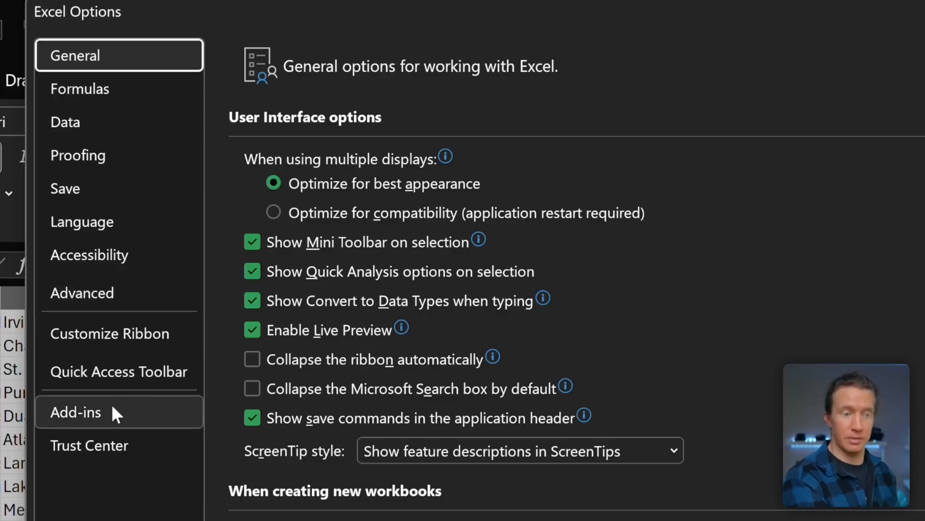
pyautogui.click(163, 405)
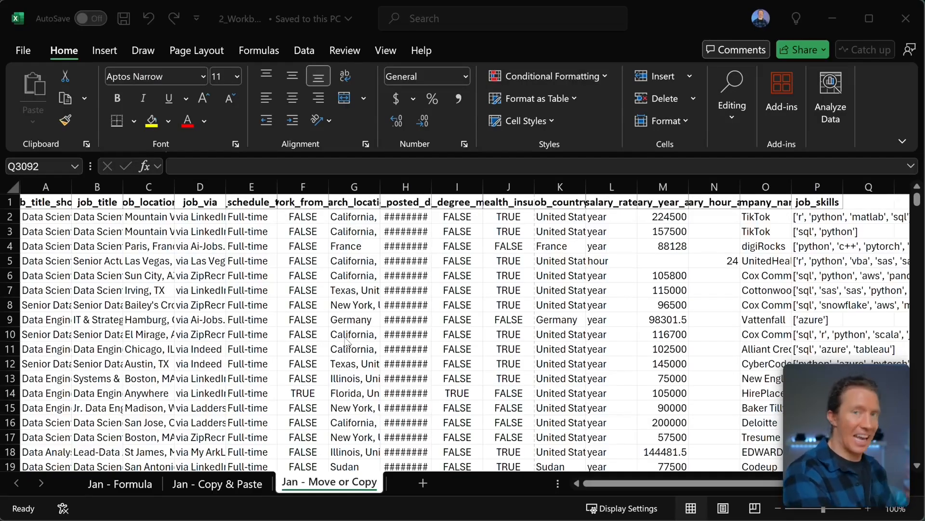
# - Browse the Insert, Draw, Page Layout, Formulas, Data, Review, View and Help ribbon tabs
pyautogui.hscroll(1, 346, 341)
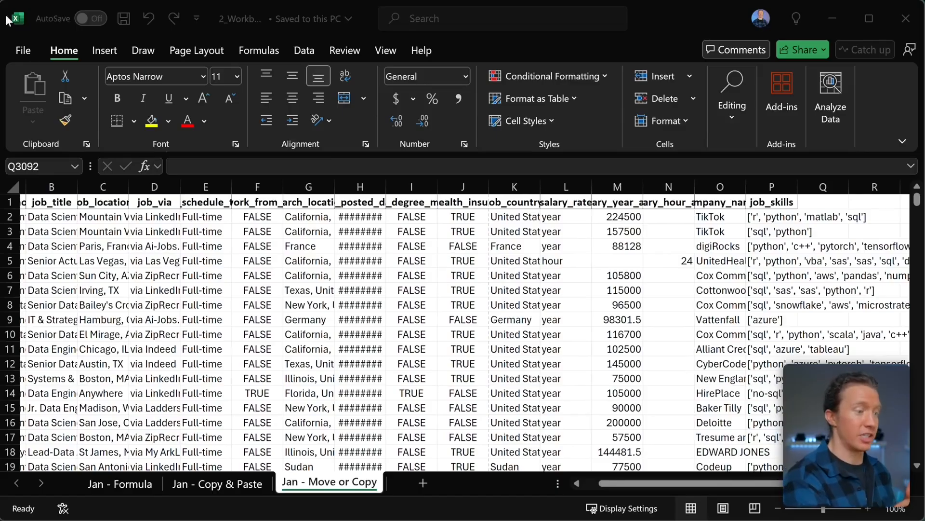
pyautogui.click(109, 50)
pyautogui.click(144, 50)
pyautogui.click(197, 50)
pyautogui.click(259, 50)
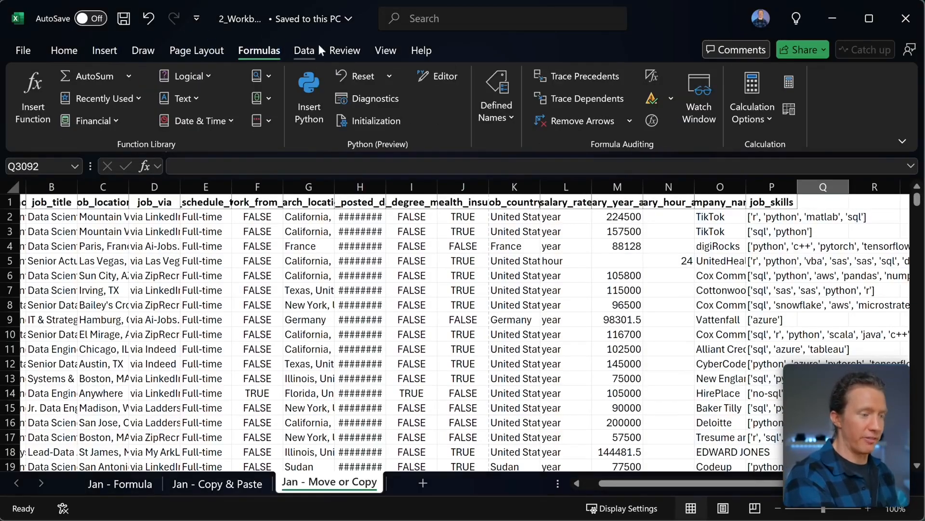
pyautogui.click(304, 50)
pyautogui.click(354, 50)
pyautogui.click(385, 50)
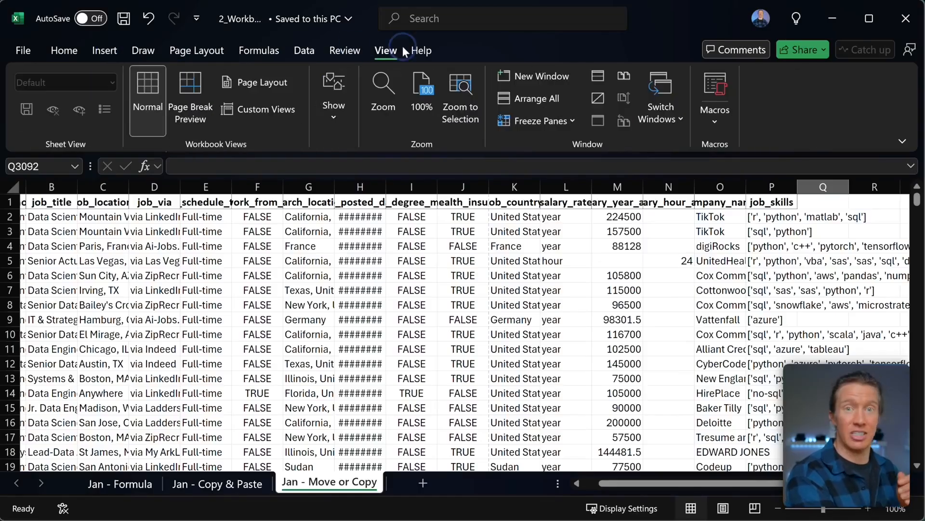
pyautogui.click(421, 50)
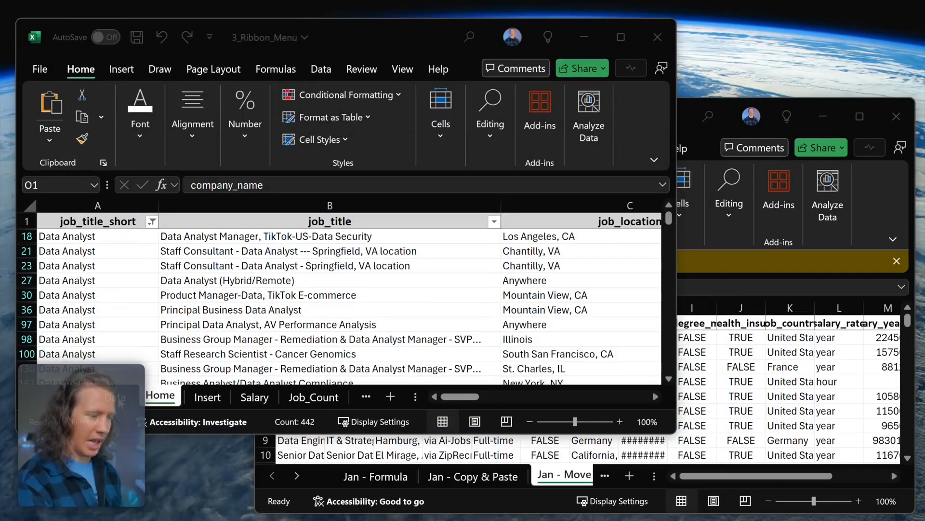
# - Step through the Data, Home, Insert and Salary sheets, ending on the Job_Count sheet
pyautogui.click(116, 397)
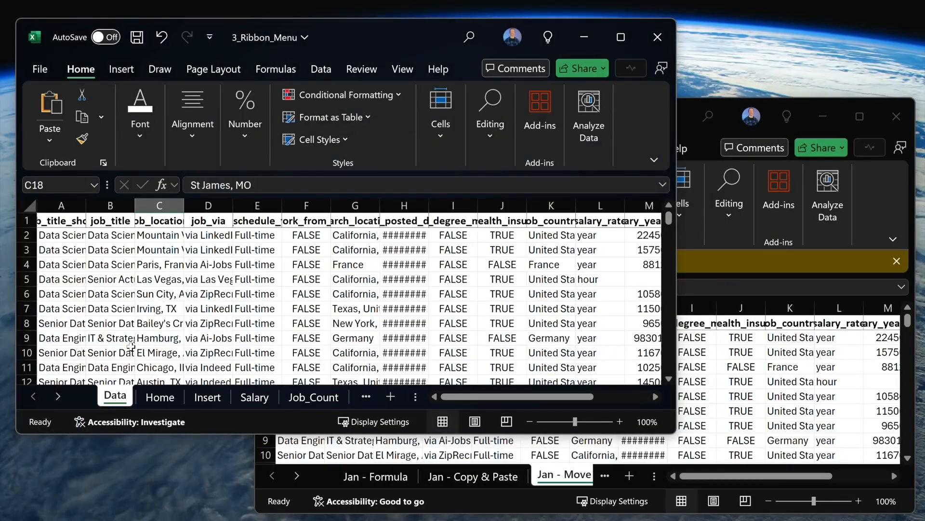
pyautogui.click(160, 396)
pyautogui.click(207, 397)
pyautogui.click(254, 397)
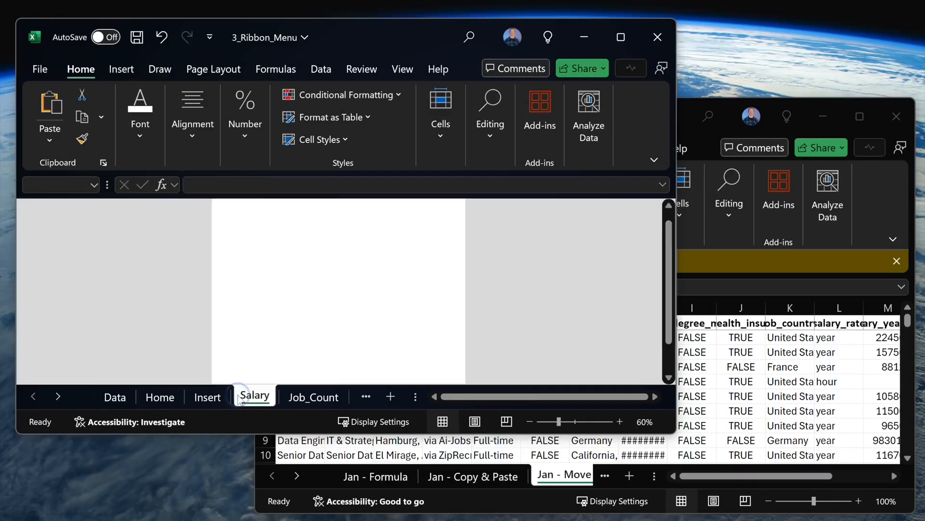
pyautogui.click(299, 400)
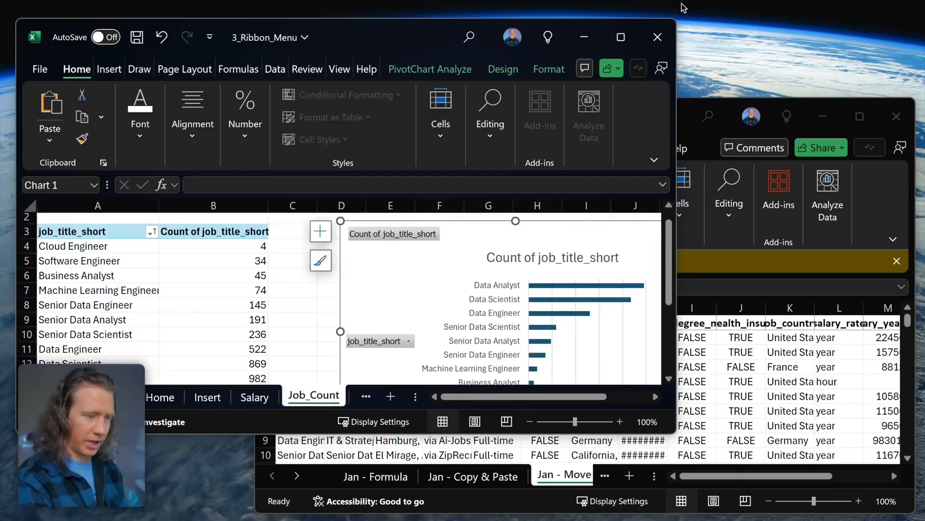
# - Close 3_Ribbon_Menu without saving and reposition the 2_Workbooks window
pyautogui.click(667, 35)
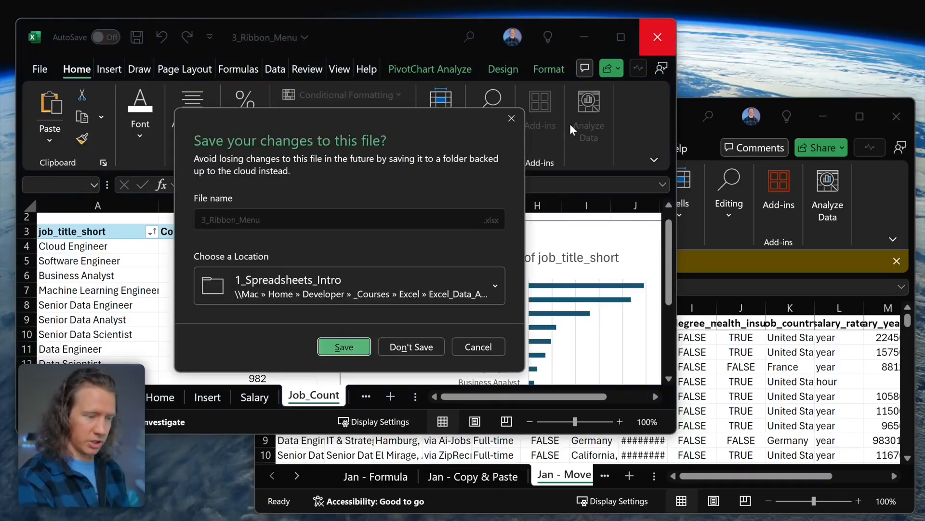
pyautogui.click(411, 347)
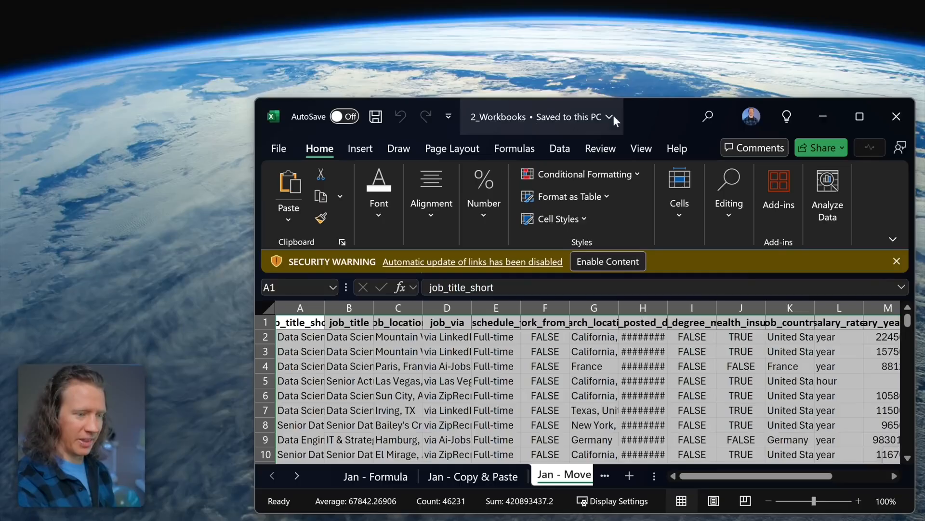
pyautogui.moveTo(658, 112); pyautogui.dragTo(404, 17)
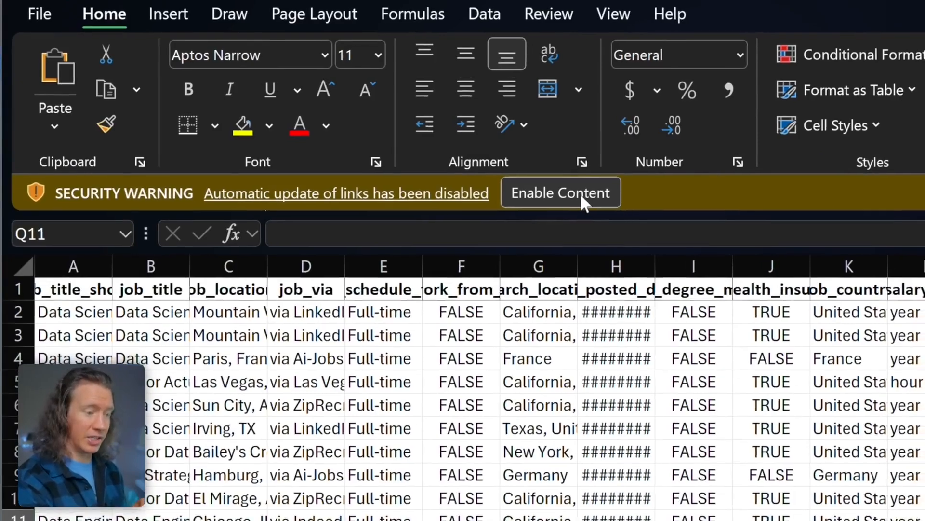
# - Enable the linked content and trust the document, ticking 'Do not ask me again'
pyautogui.click(584, 194)
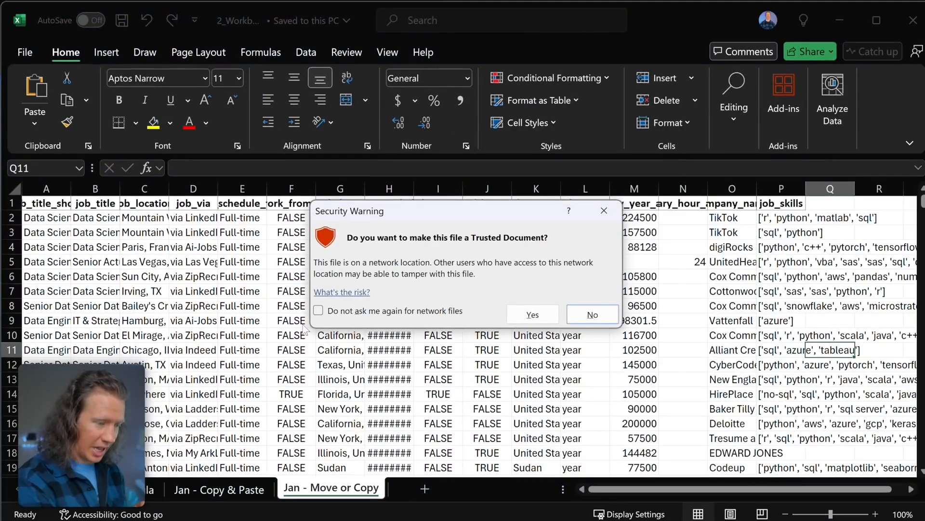
pyautogui.click(319, 311)
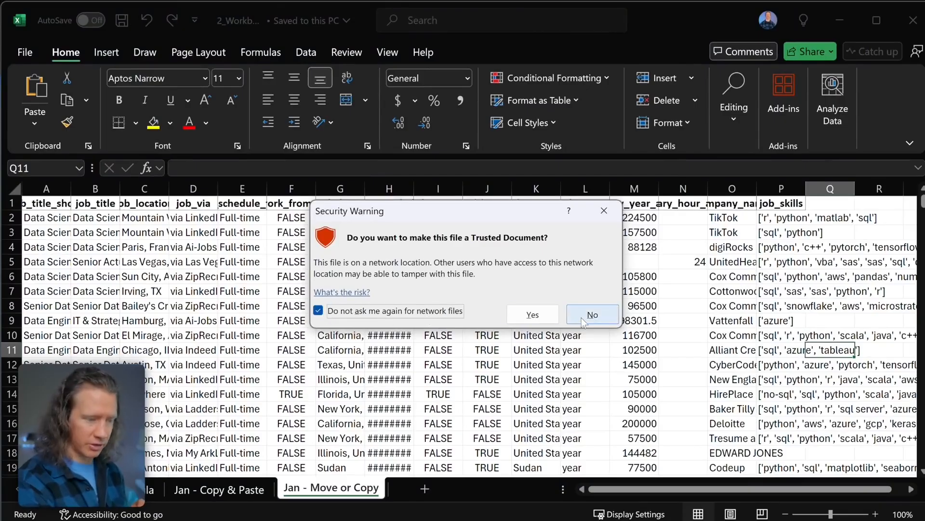
pyautogui.click(532, 315)
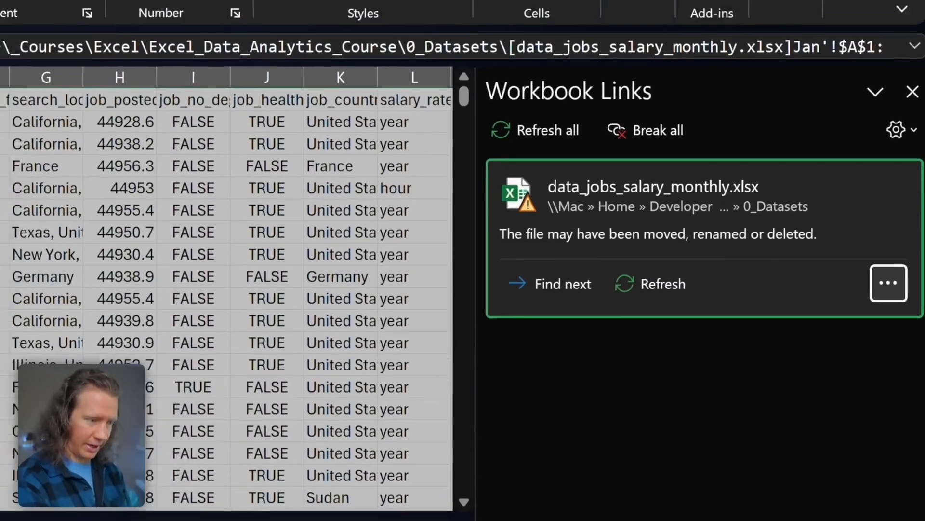
# - Read the link formula's file path, then list actions for the data_jobs_salary_monthly.xlsx link
pyautogui.moveTo(194, 170); pyautogui.dragTo(665, 180)
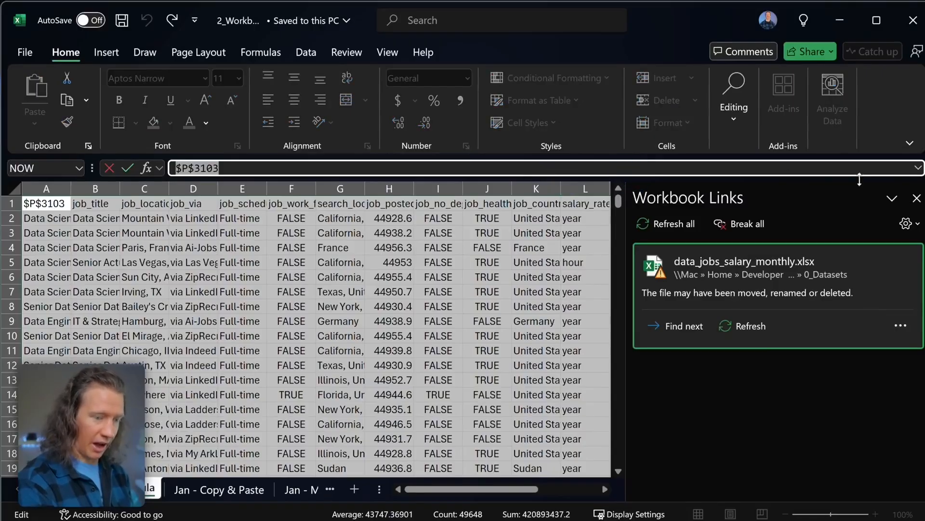
pyautogui.click(918, 167)
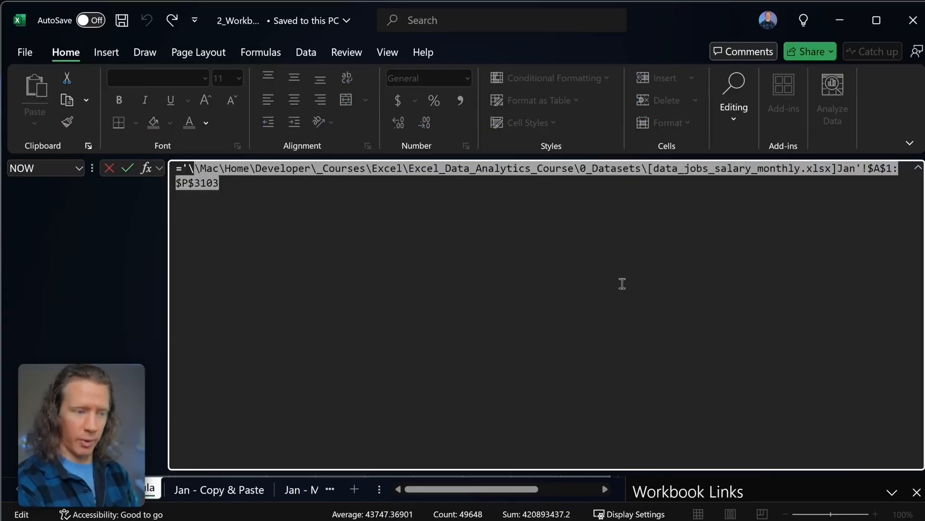
pyautogui.click(918, 167)
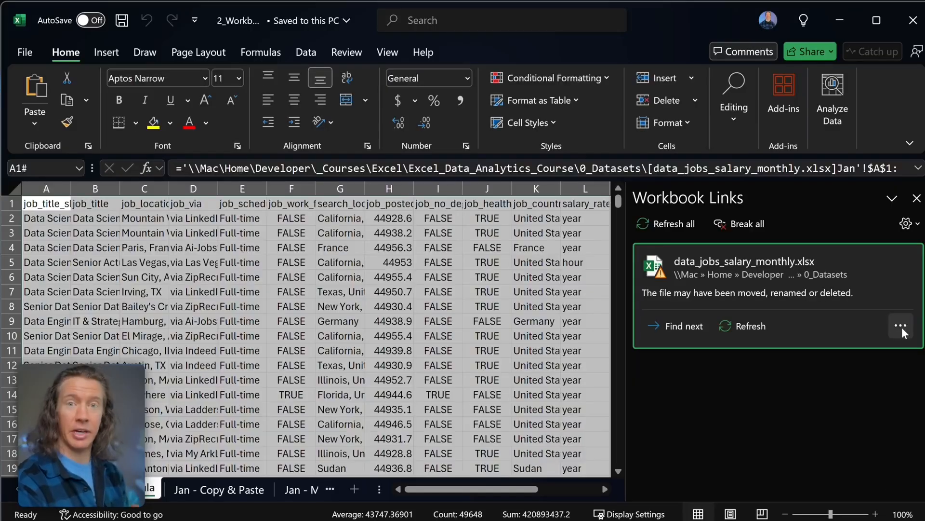
pyautogui.click(900, 325)
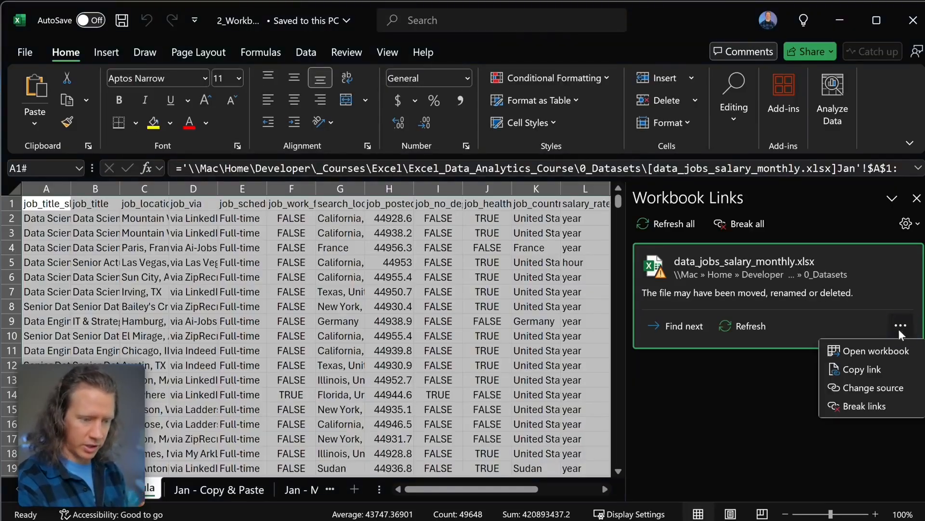
# - Repoint the link to 0_Resources\Datasets\data_jobs_salary_monthly.xlsx, refresh it, and close Workbook Links
pyautogui.click(884, 384)
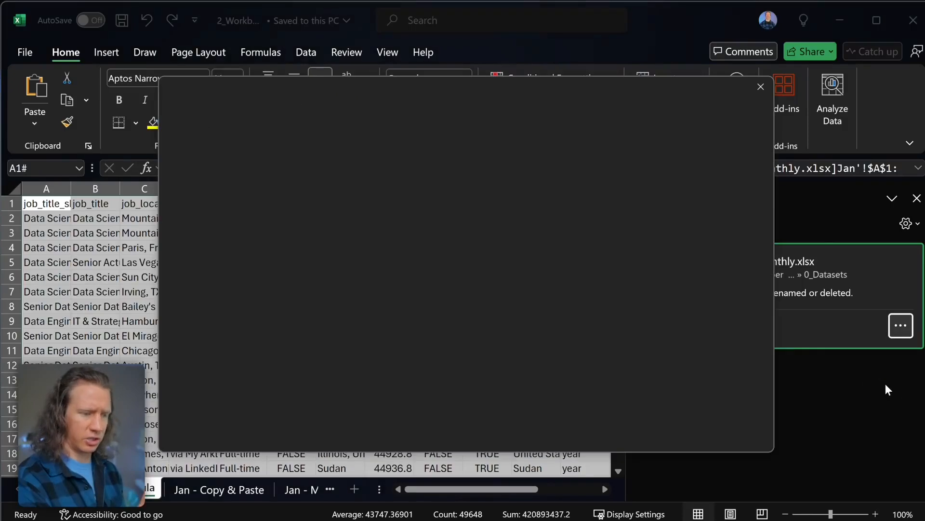
pyautogui.click(231, 209)
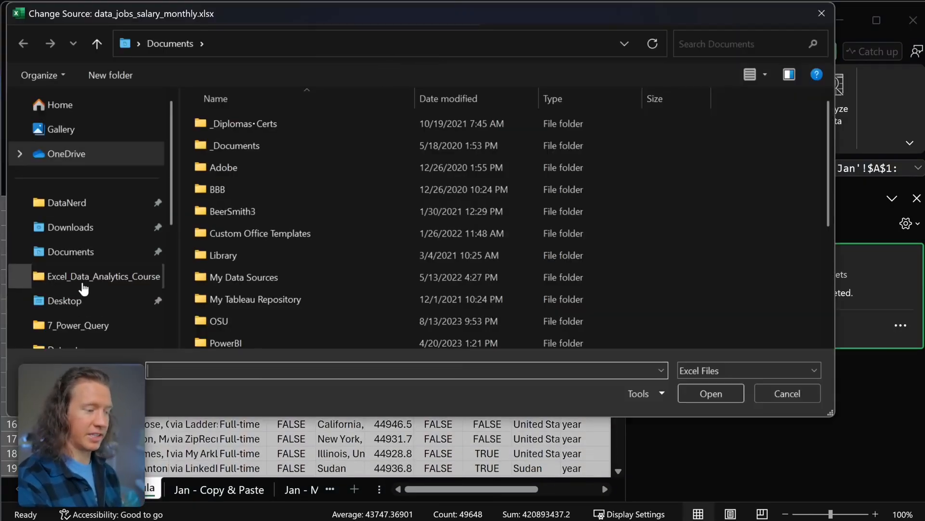
pyautogui.click(83, 282)
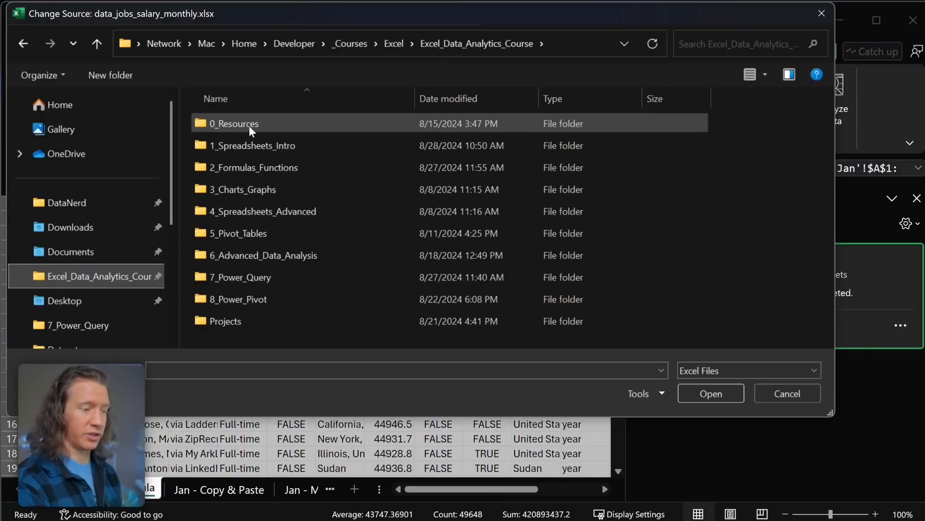
pyautogui.doubleClick(249, 126)
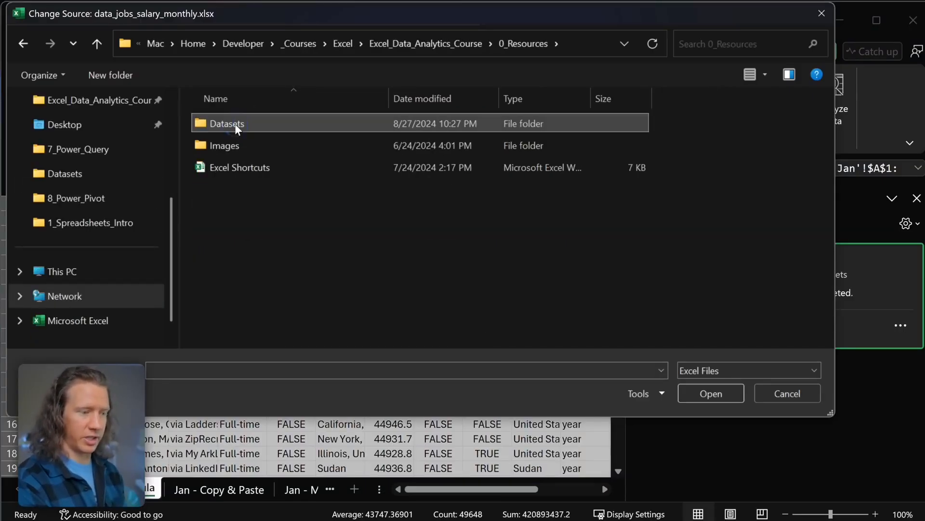
pyautogui.doubleClick(235, 123)
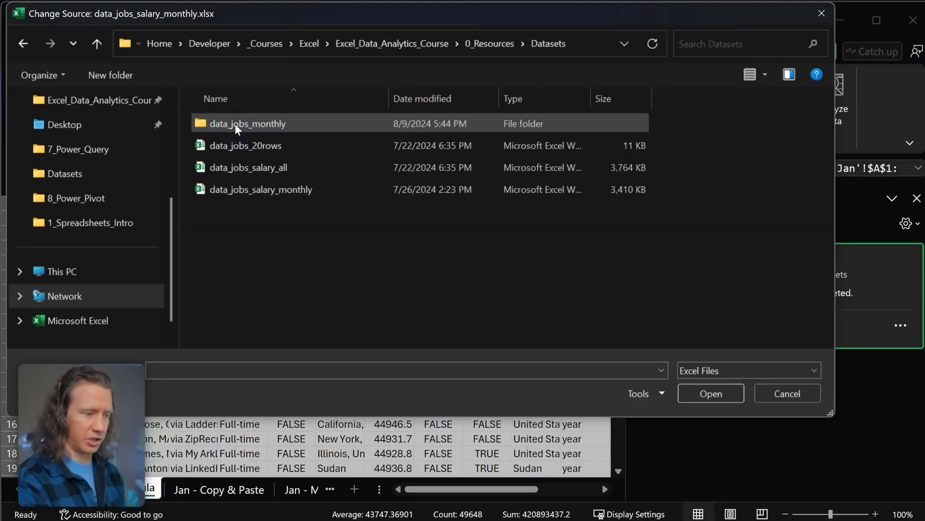
pyautogui.click(278, 188)
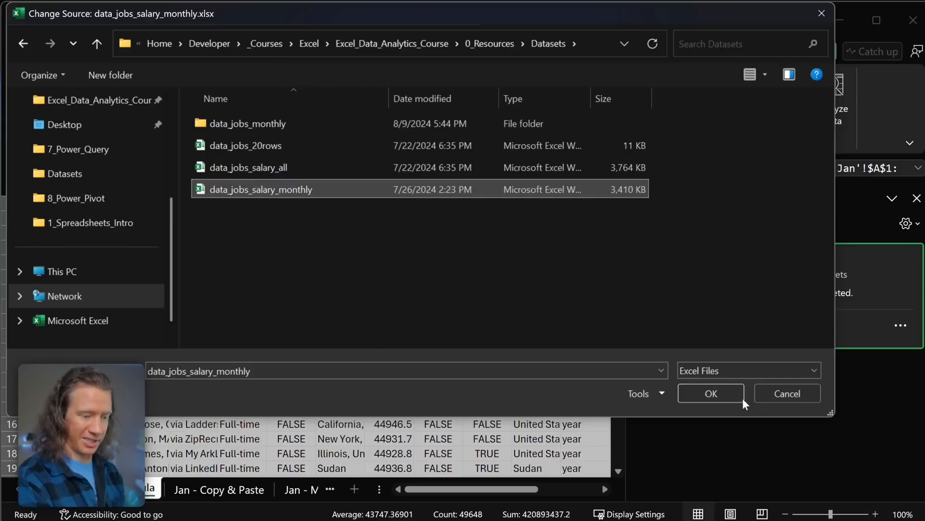
pyautogui.click(723, 395)
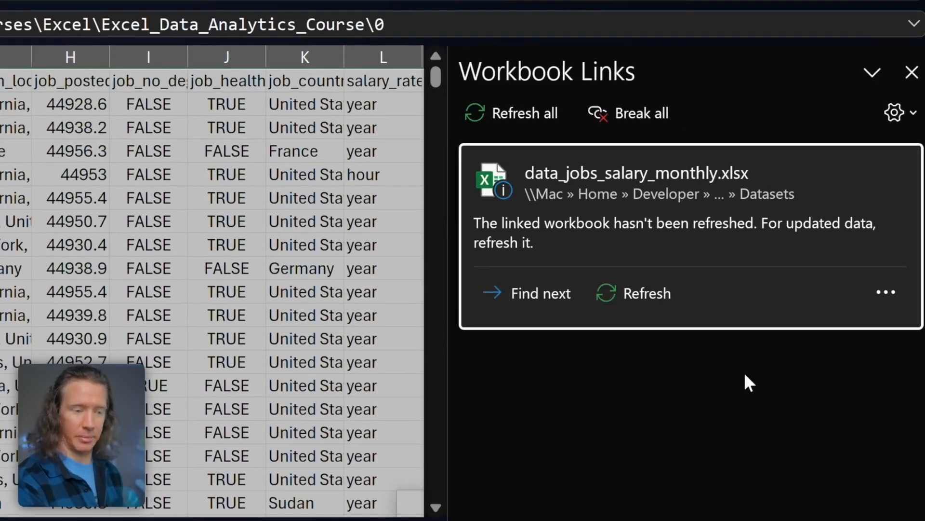
pyautogui.click(640, 289)
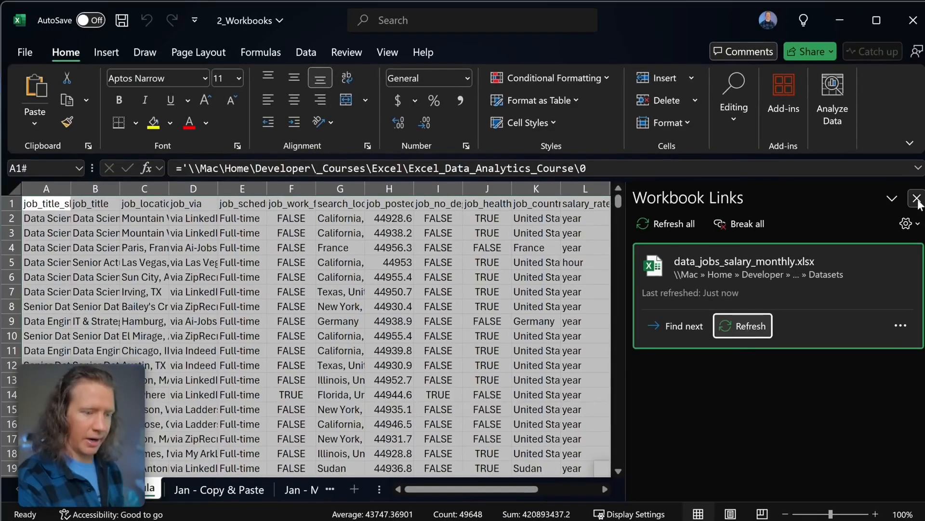
pyautogui.click(918, 198)
# - Permanently delete the Jan - Formula sheet
pyautogui.click(332, 488)
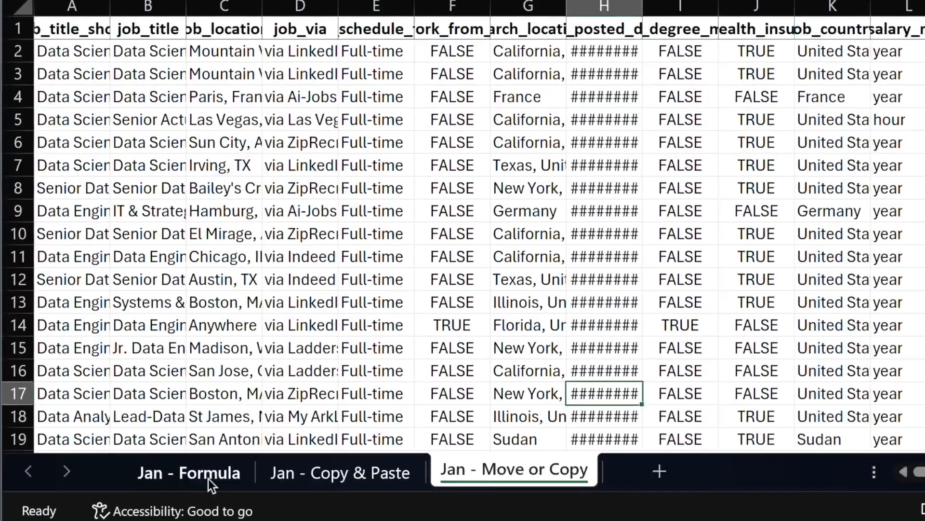
pyautogui.rightClick(131, 493)
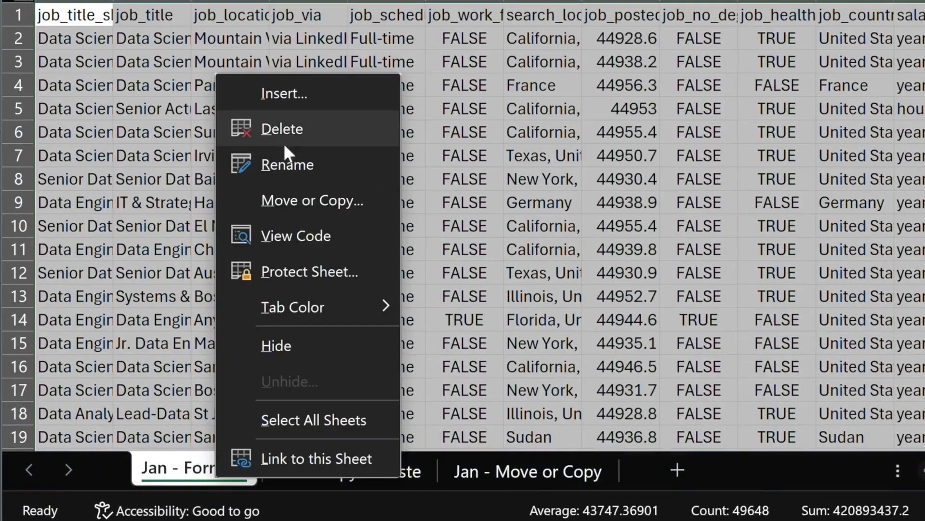
pyautogui.click(179, 280)
pyautogui.click(787, 173)
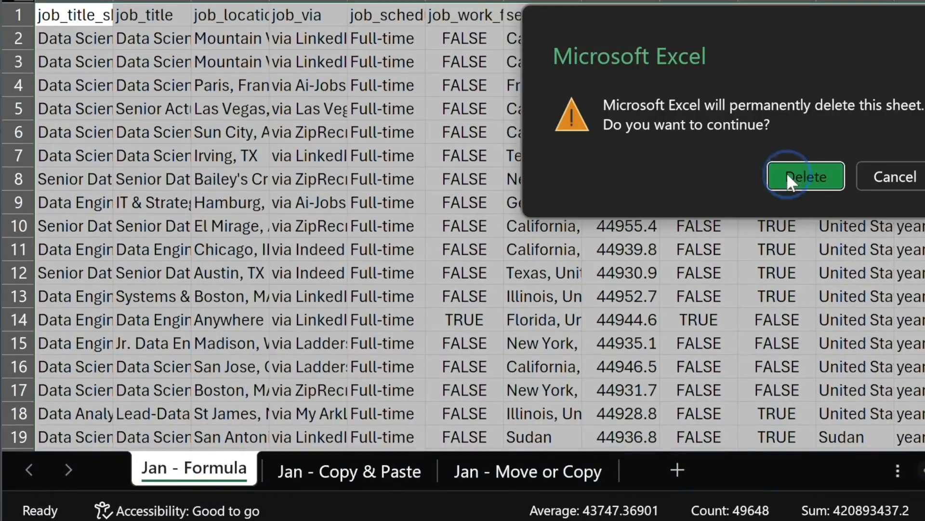
# - Permanently delete the Jan - Copy & Paste sheet, then select cell E14
pyautogui.rightClick(238, 468)
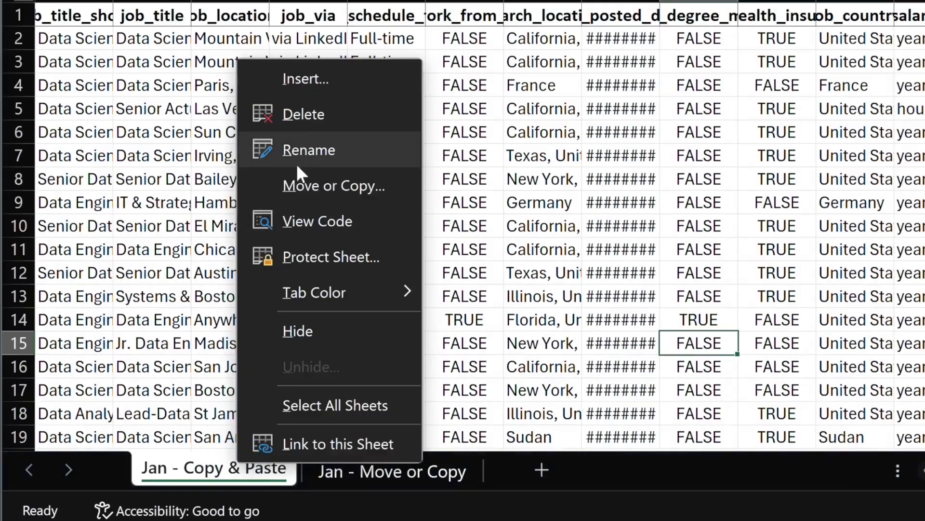
pyautogui.click(301, 114)
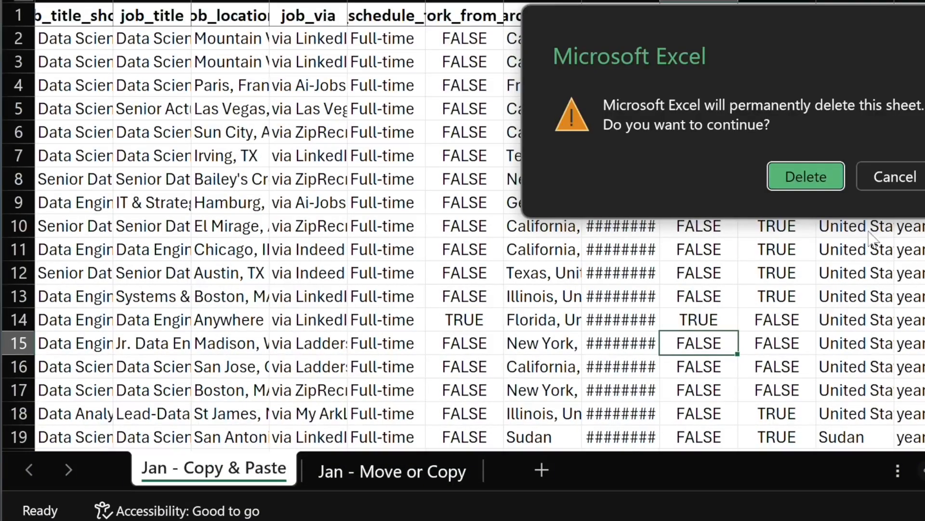
pyautogui.click(787, 176)
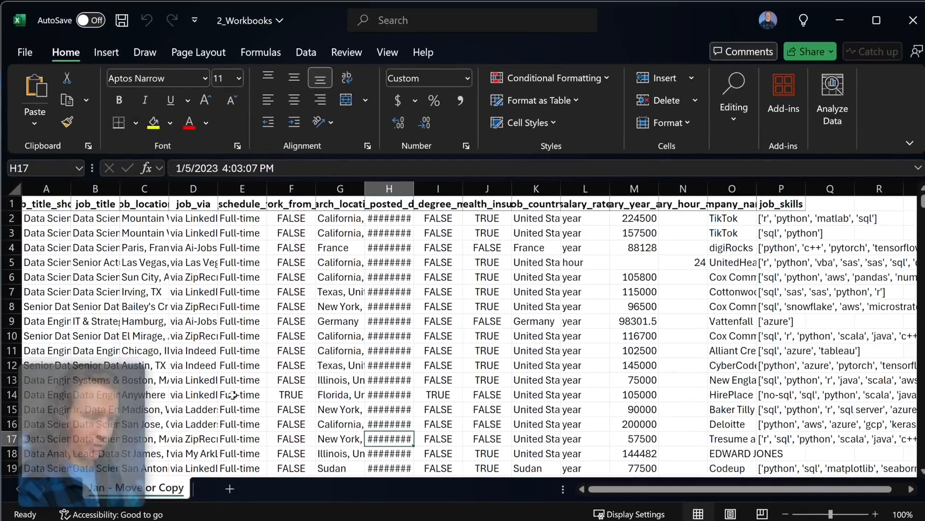
pyautogui.click(373, 319)
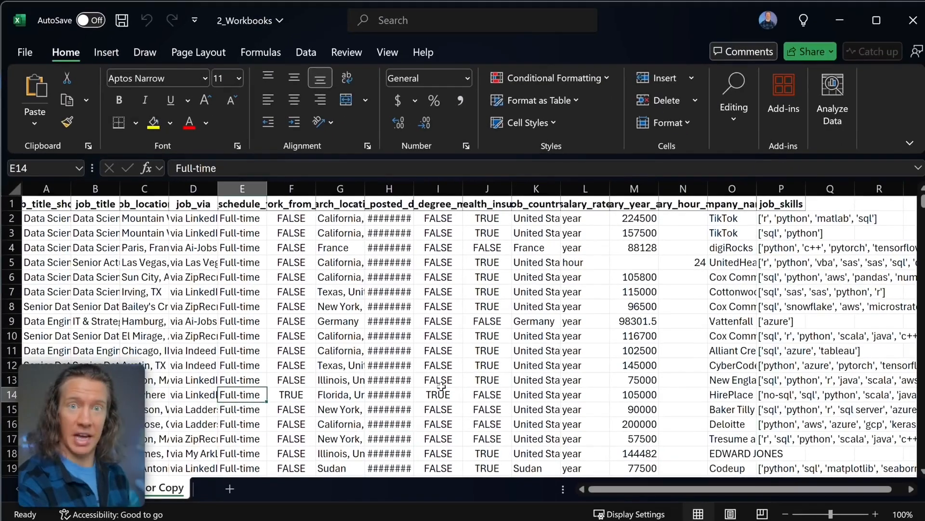
# - Rename the remaining Jan - Move or Copy sheet to Data and select its header row
pyautogui.doubleClick(165, 487)
pyautogui.write('Data')
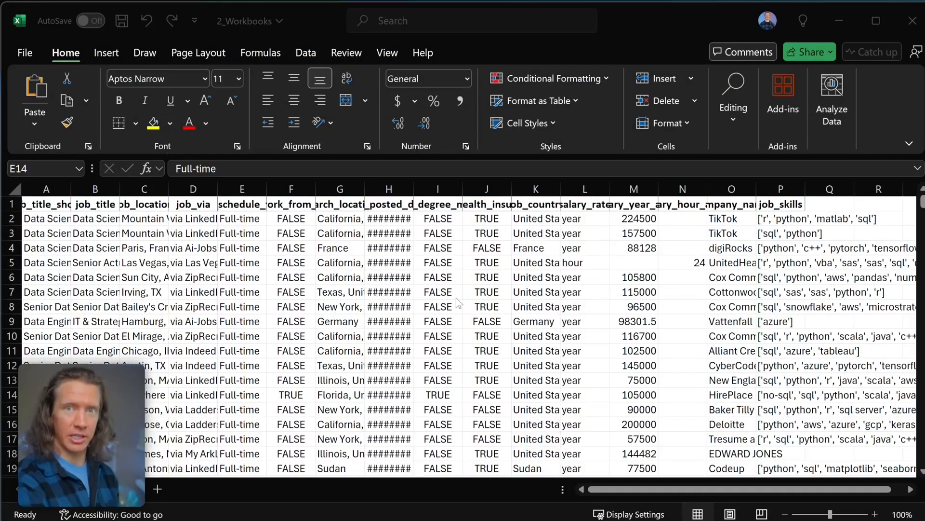
pyautogui.moveTo(781, 204); pyautogui.dragTo(12, 207)
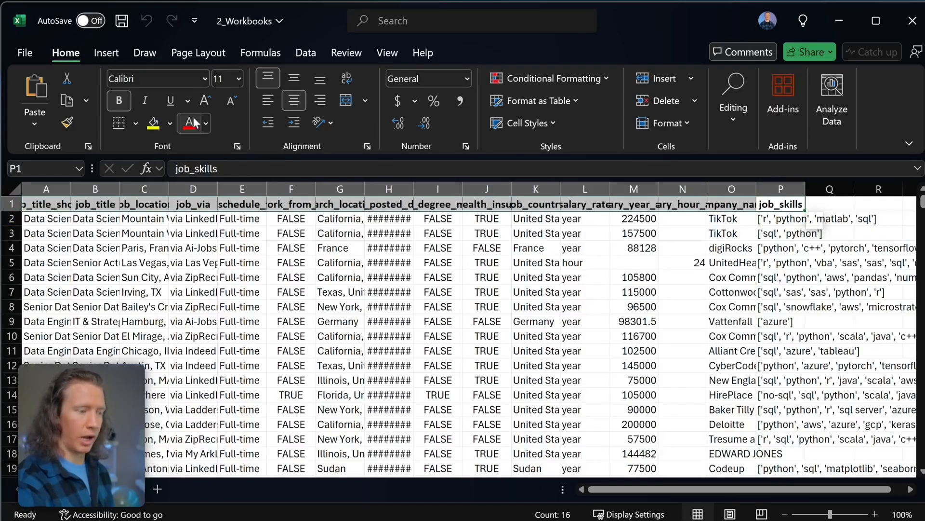
# - Make the header row 12-point bold with a White, Background 1, Darker 15% grey fill
pyautogui.click(238, 80)
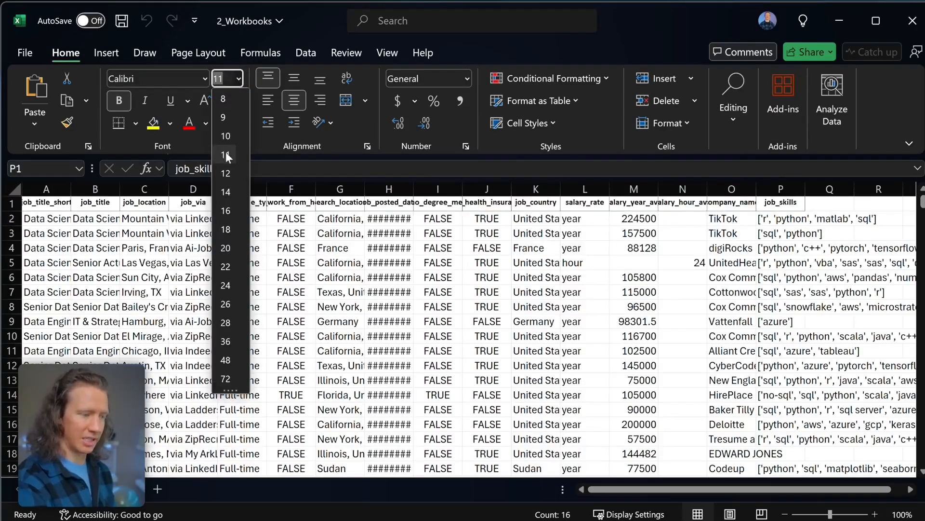
pyautogui.click(230, 167)
pyautogui.click(169, 125)
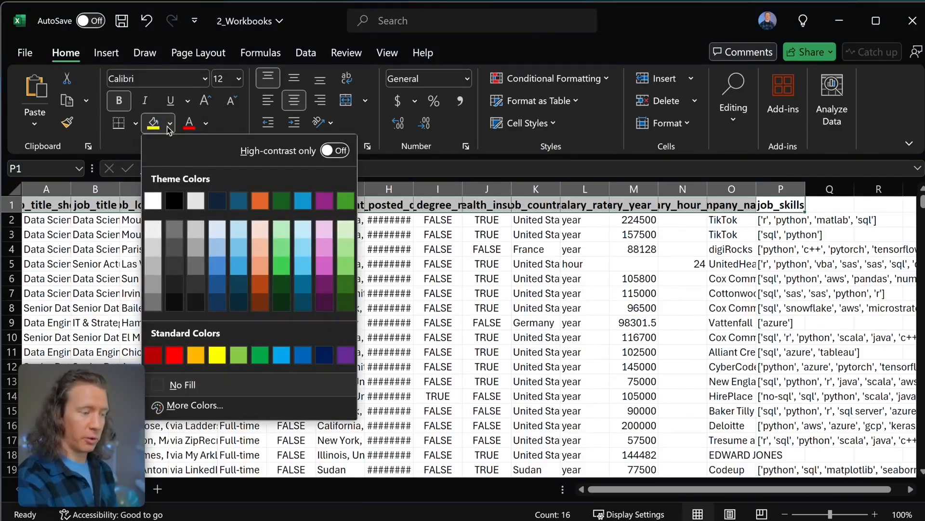
pyautogui.click(153, 247)
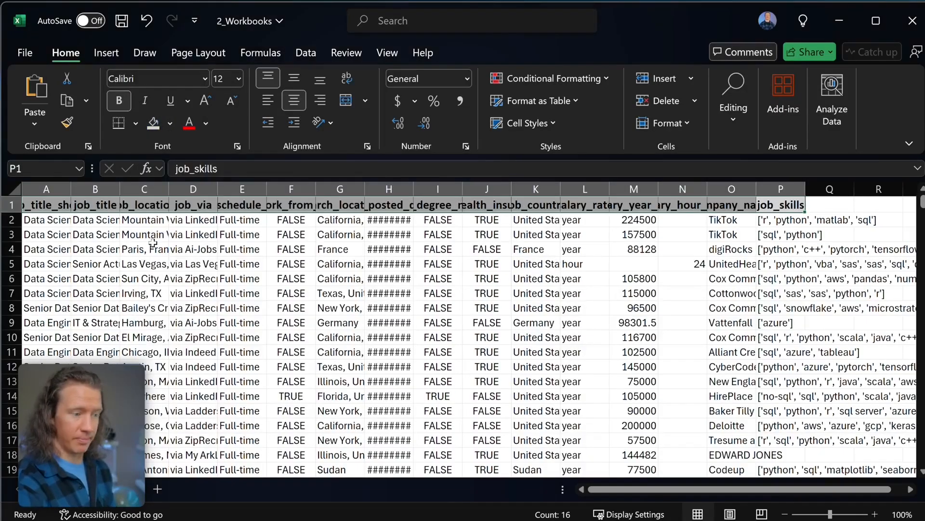
pyautogui.click(122, 103)
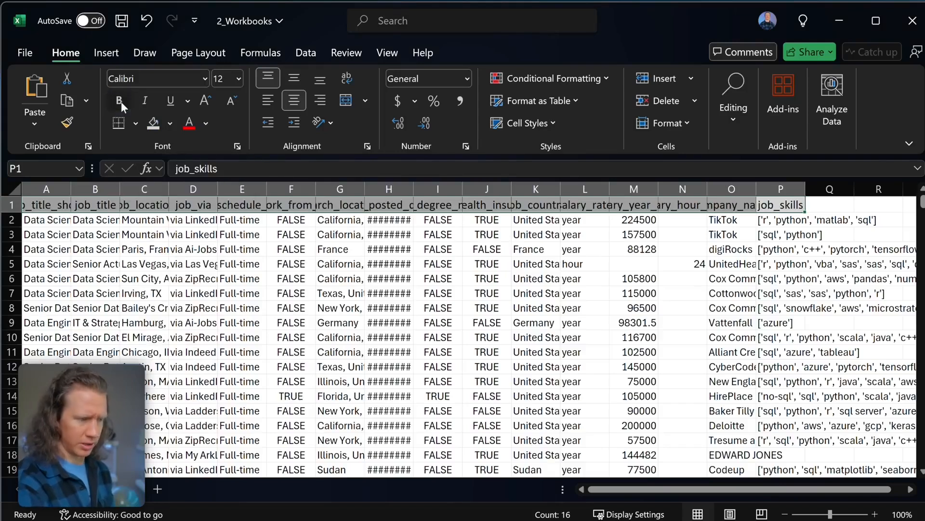
pyautogui.click(120, 102)
pyautogui.click(779, 263)
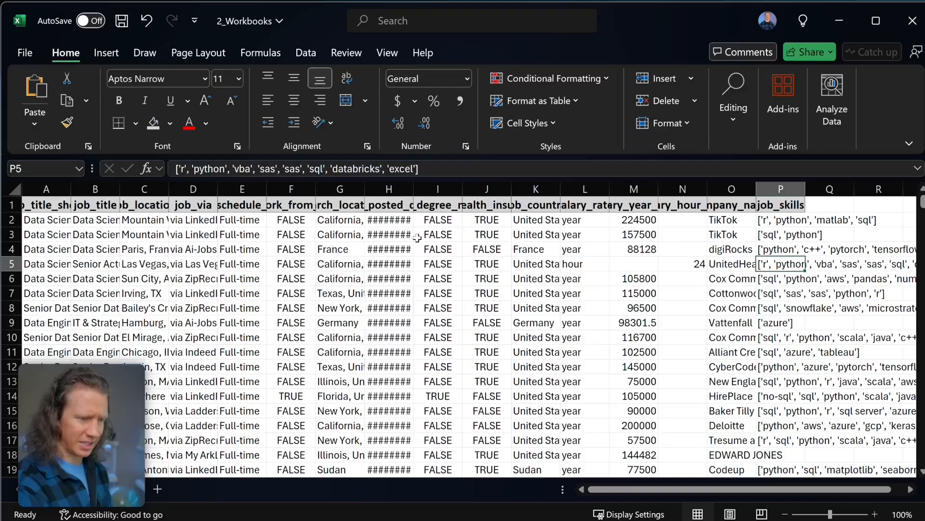
pyautogui.click(387, 223)
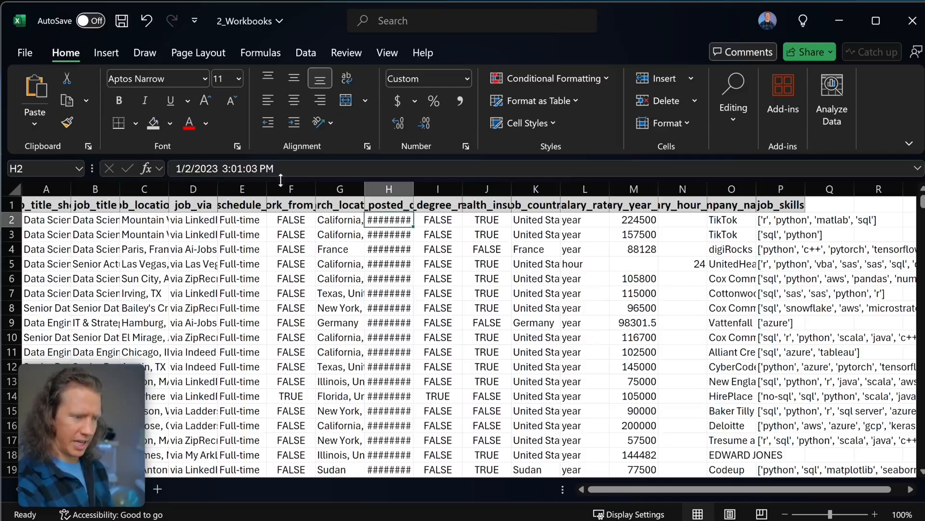
pyautogui.moveTo(275, 168); pyautogui.dragTo(191, 169)
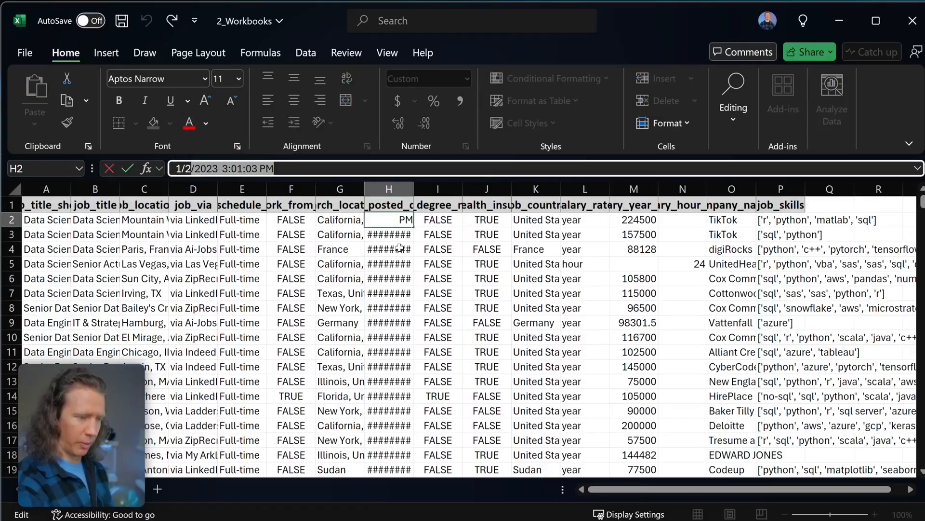
pyautogui.press('Escape')
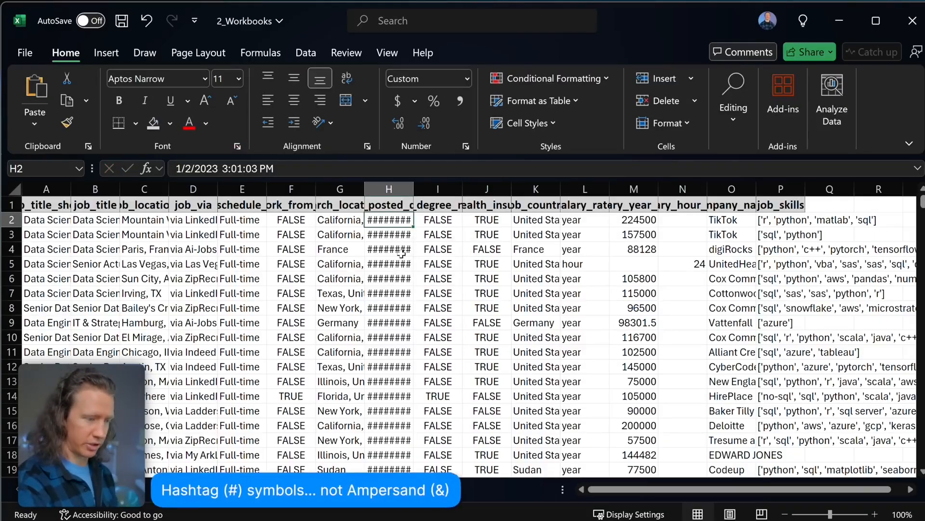
pyautogui.doubleClick(413, 193)
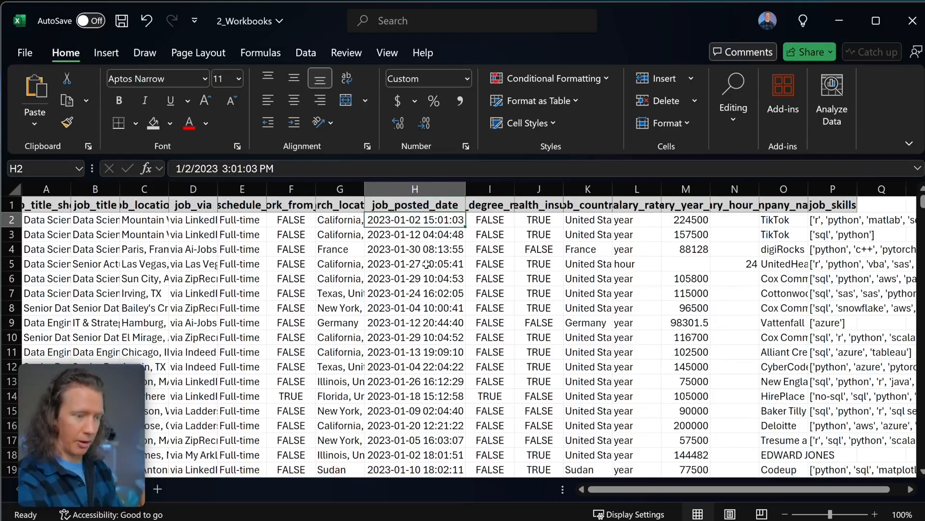
pyautogui.hscroll(1, 427, 264)
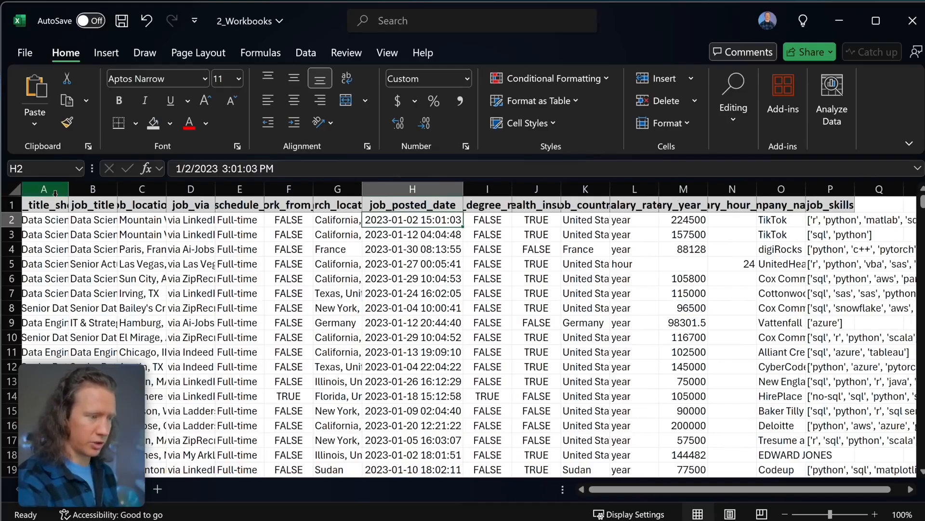
pyautogui.moveTo(48, 188); pyautogui.dragTo(819, 195)
# - Auto-fit the widths of columns A through P to their contents
pyautogui.doubleClick(809, 189)
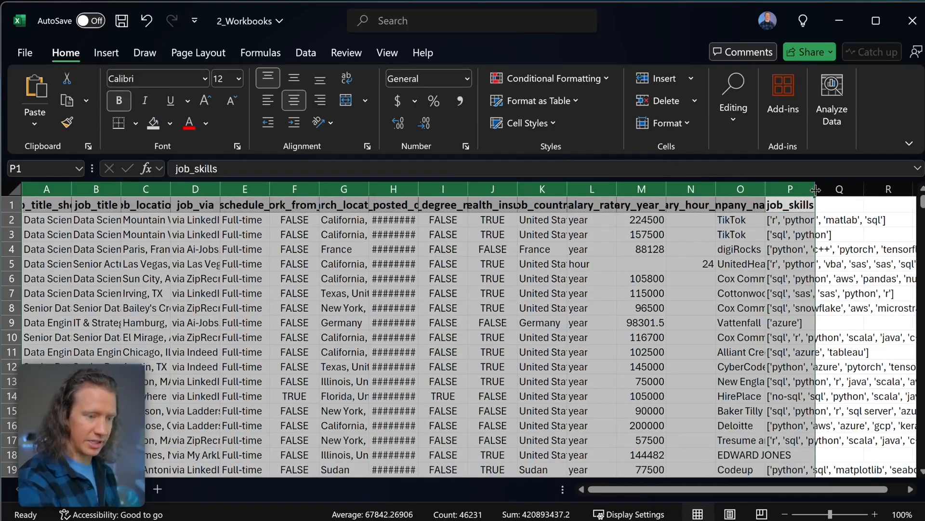
pyautogui.hscroll(10, 413, 305)
pyautogui.hscroll(6, 413, 305)
pyautogui.hscroll(-2, 415, 306)
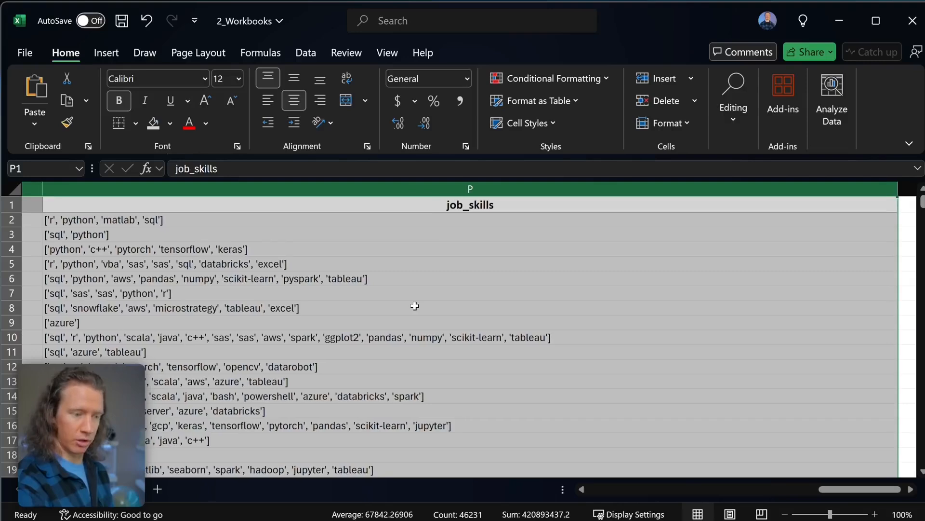
pyautogui.hotkey('ctrl', 'Home')
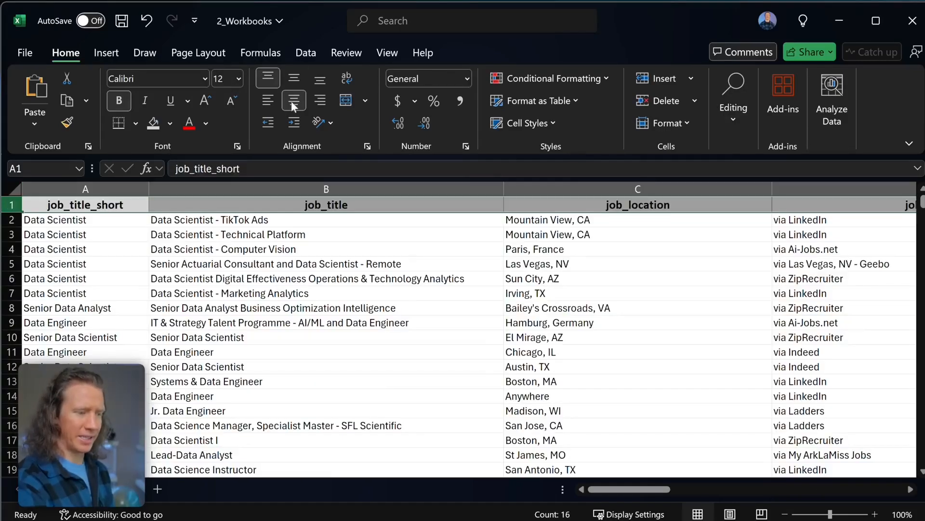
# - Centre the header labels both horizontally and vertically
pyautogui.click(310, 100)
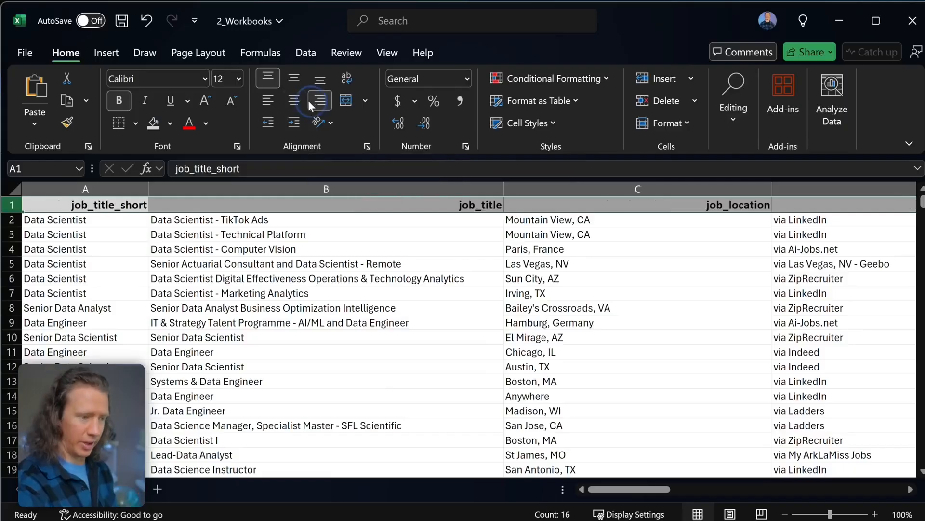
pyautogui.click(273, 100)
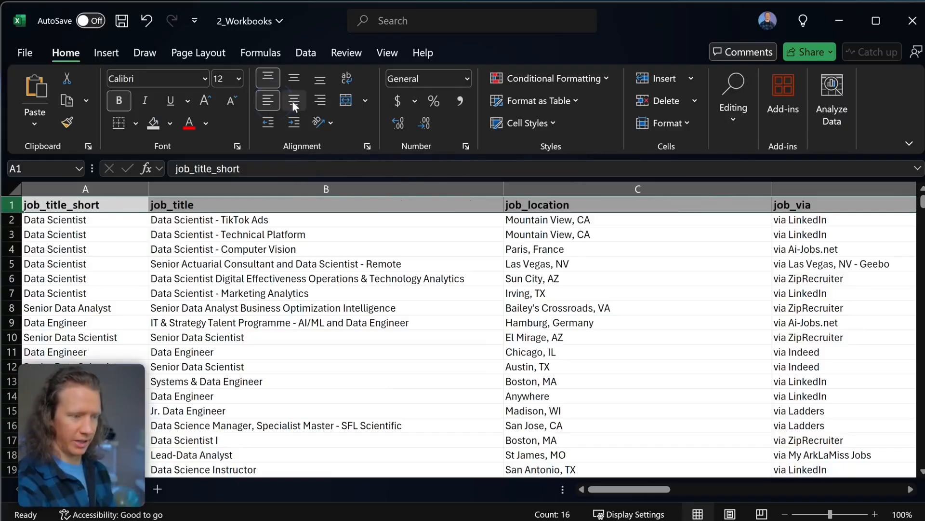
pyautogui.click(293, 99)
pyautogui.click(320, 79)
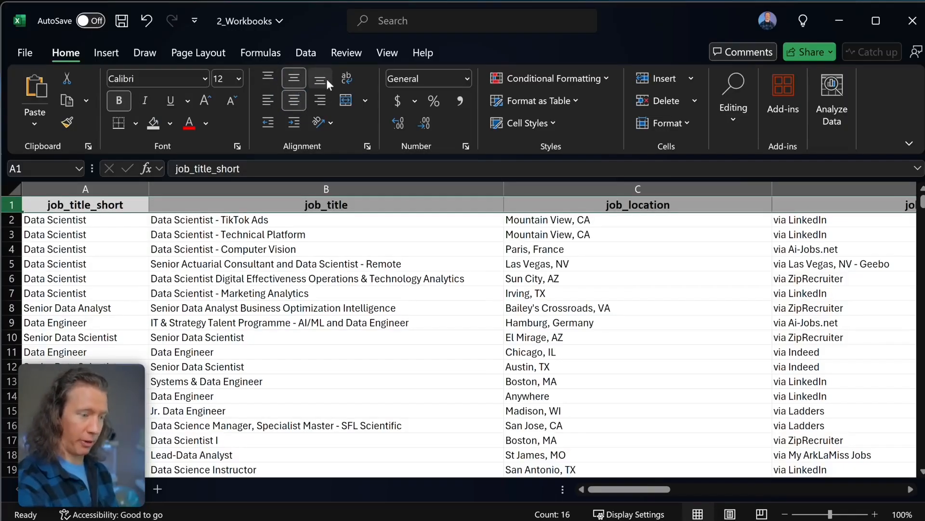
pyautogui.click(294, 79)
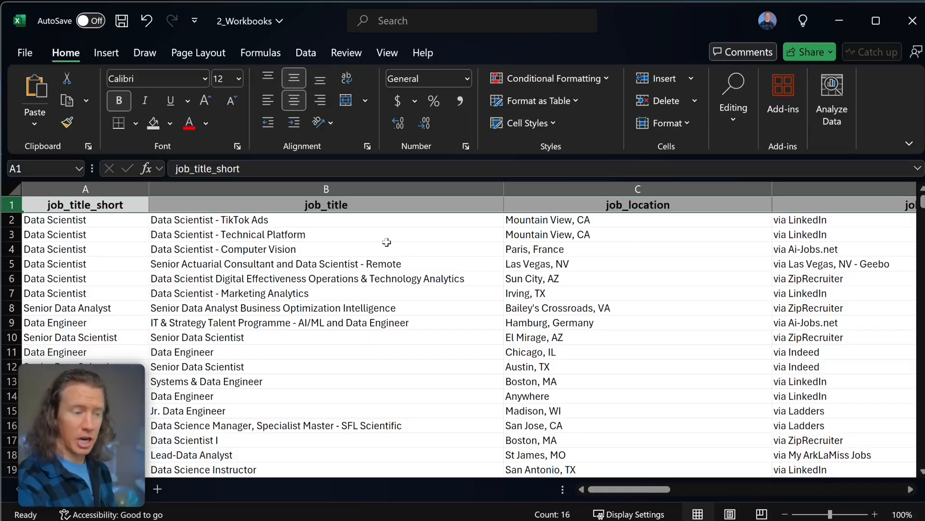
pyautogui.hscroll(5, 387, 242)
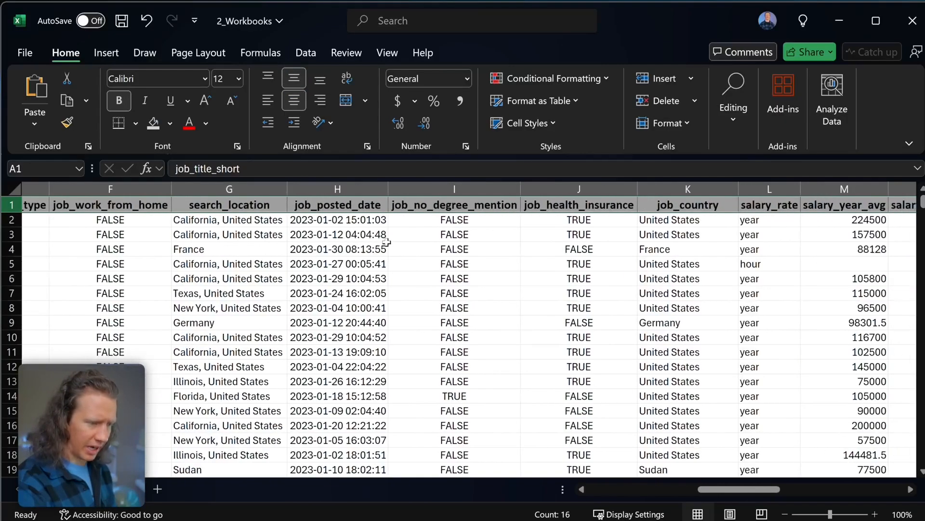
pyautogui.click(352, 189)
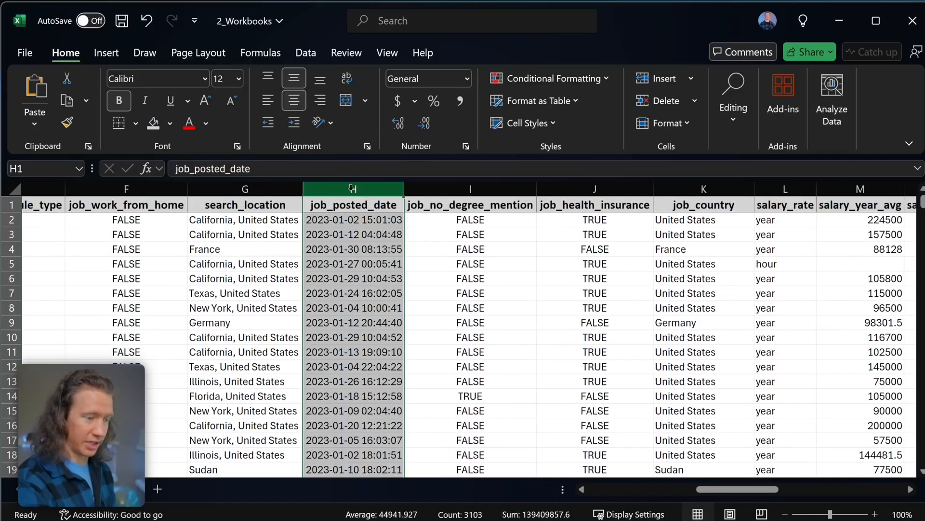
# - Format the job_posted_date column as Short Date, showing values like 1/2/2023
pyautogui.click(468, 79)
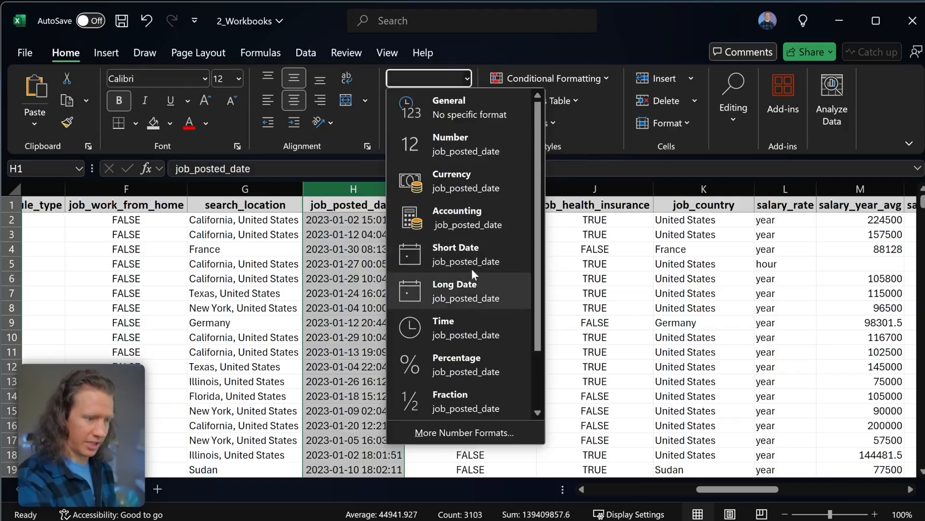
pyautogui.click(477, 254)
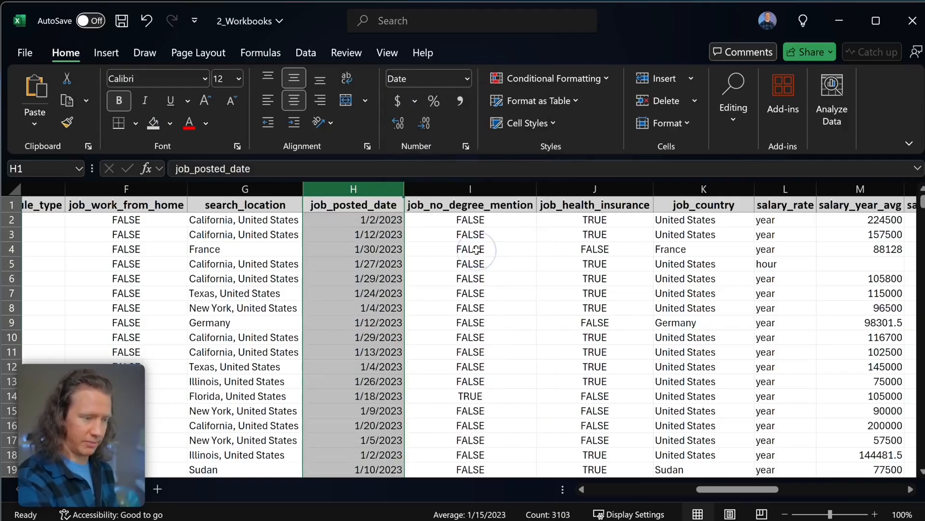
pyautogui.hscroll(5, 564, 241)
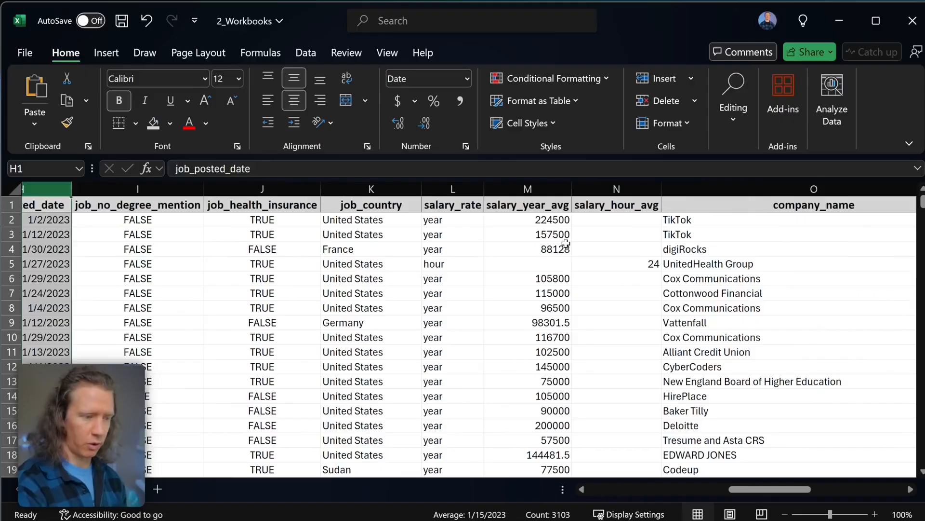
# - Format the salary_year_avg column as accounting currency with no decimals, e.g. $ 224,500
pyautogui.hscroll(2, 566, 243)
pyautogui.hscroll(-2, 448, 238)
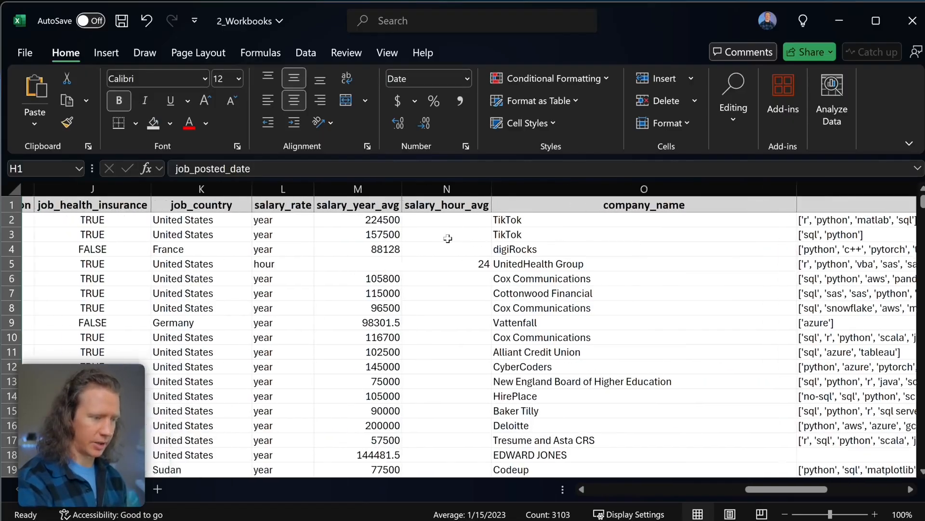
pyautogui.click(489, 205)
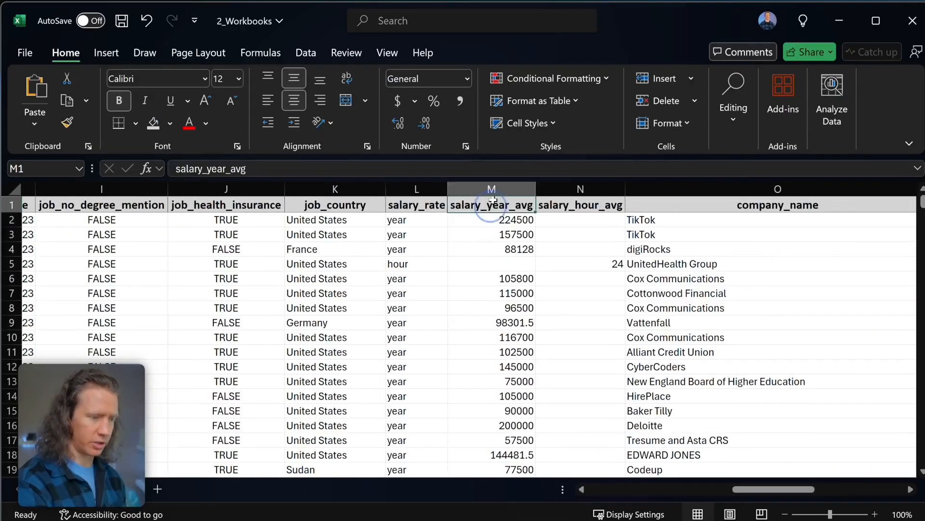
pyautogui.click(494, 188)
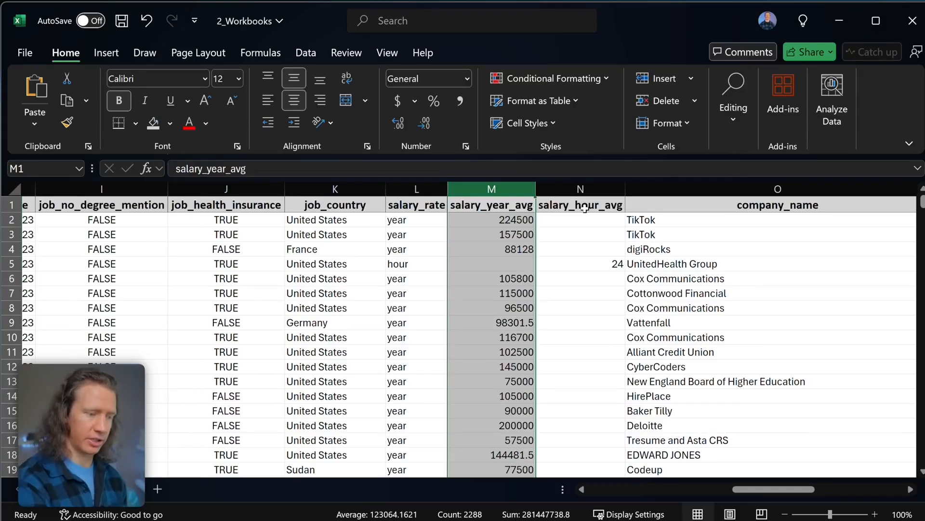
pyautogui.click(398, 101)
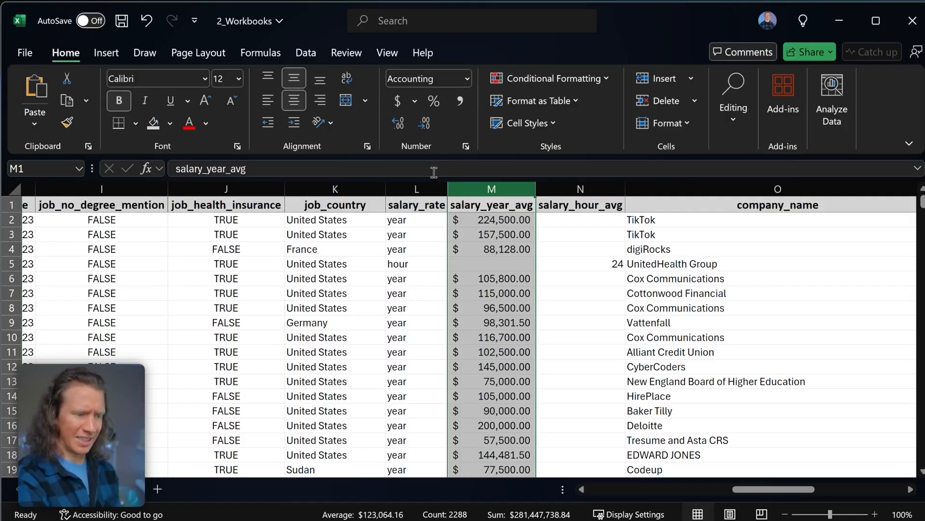
pyautogui.click(423, 125)
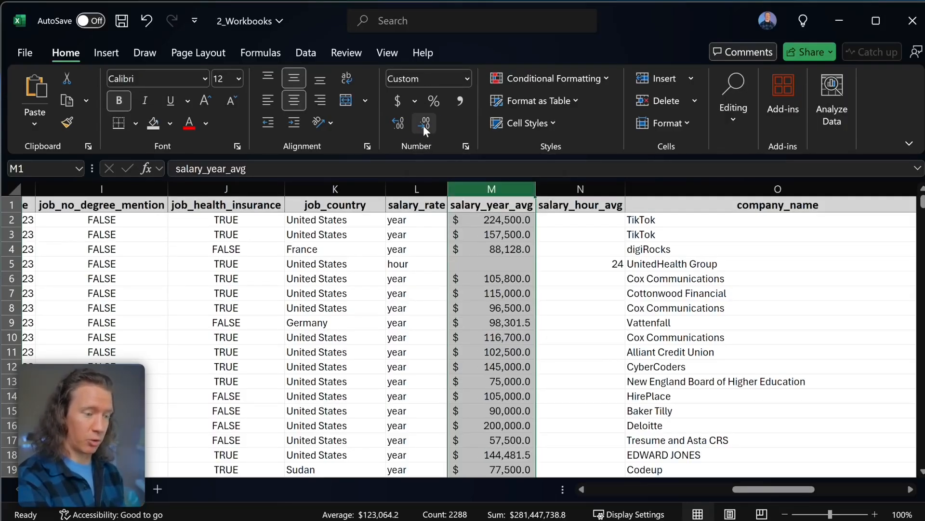
pyautogui.click(423, 125)
# - Format the salary_hour_avg column as accounting currency with two decimals, e.g. $ 24.00
pyautogui.click(580, 189)
pyautogui.hscroll(-2, 585, 208)
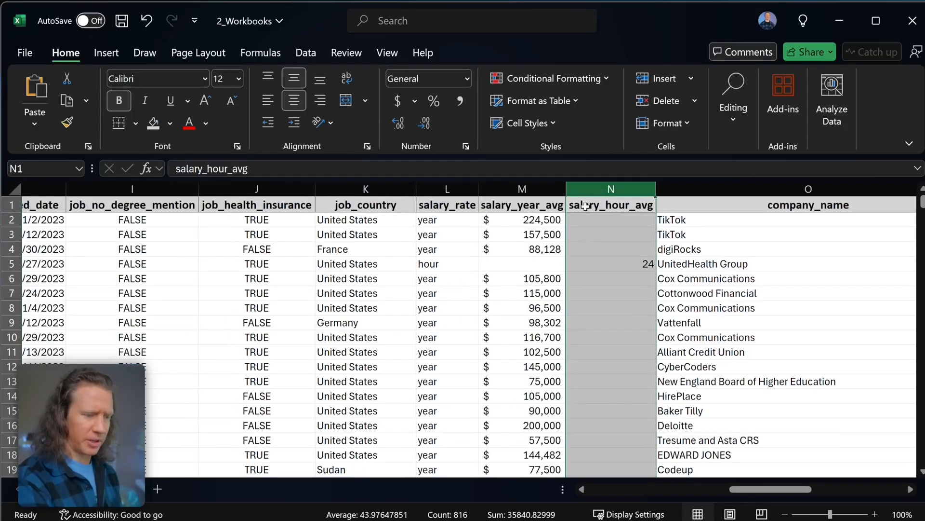
pyautogui.hscroll(1, 597, 245)
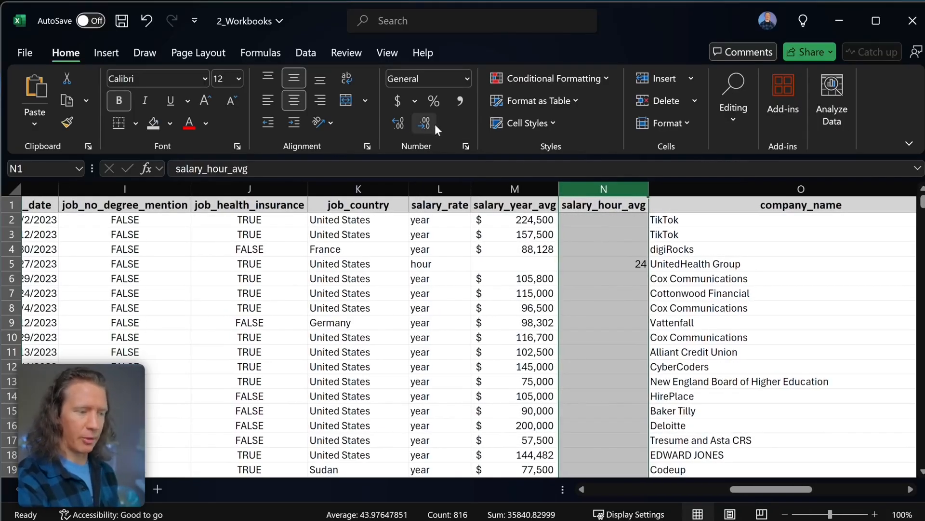
pyautogui.click(397, 102)
pyautogui.scroll(-4, 627, 306)
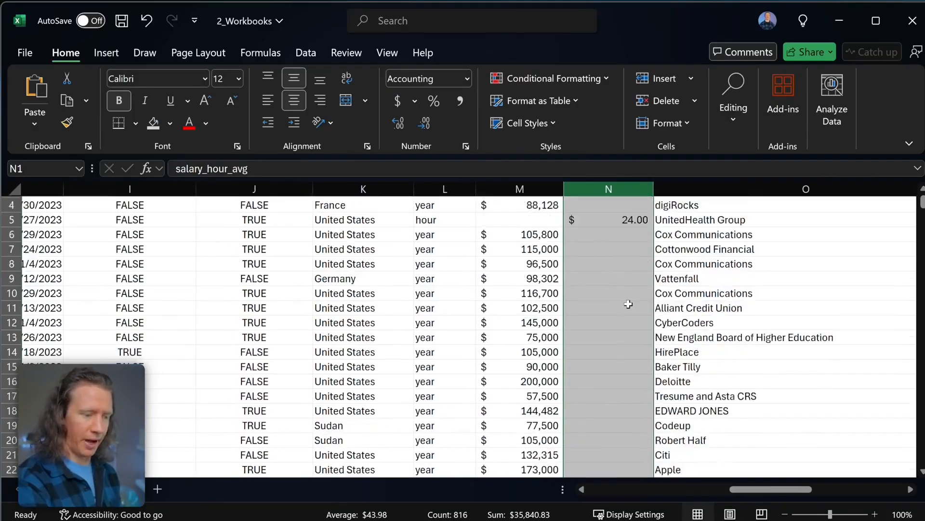
pyautogui.scroll(-2, 626, 337)
pyautogui.hscroll(-1, 641, 381)
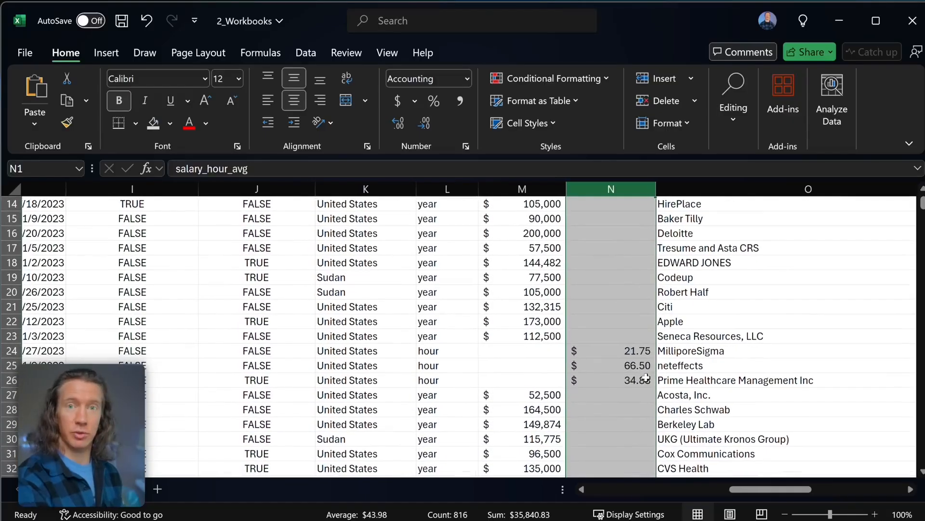
pyautogui.scroll(-4, 641, 387)
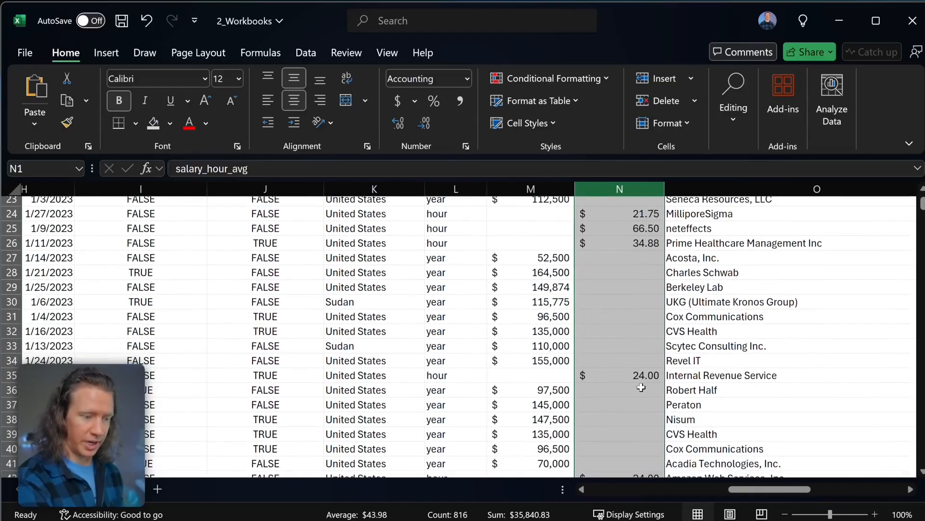
pyautogui.scroll(9, 641, 387)
pyautogui.hscroll(-1, 642, 387)
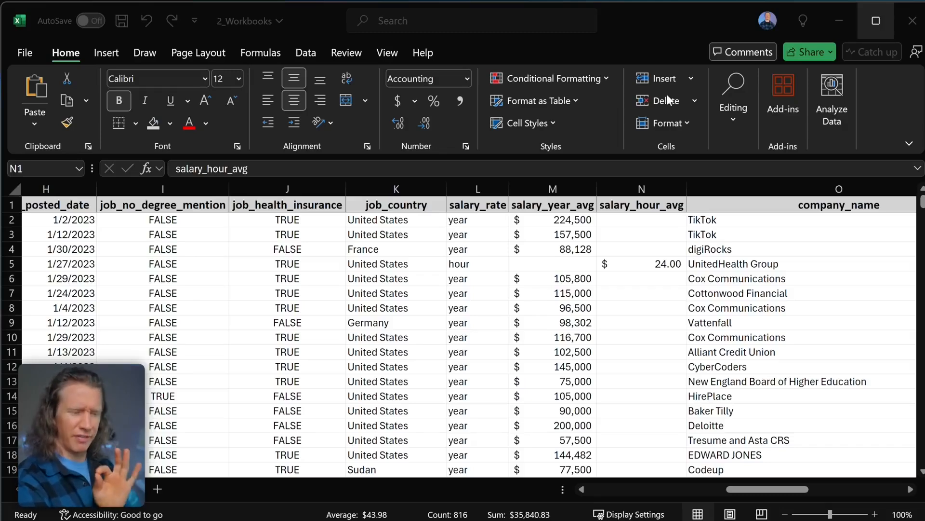
# - Turn on Filter so each job-postings header gets a filter dropdown
pyautogui.hscroll(-5, 395, 220)
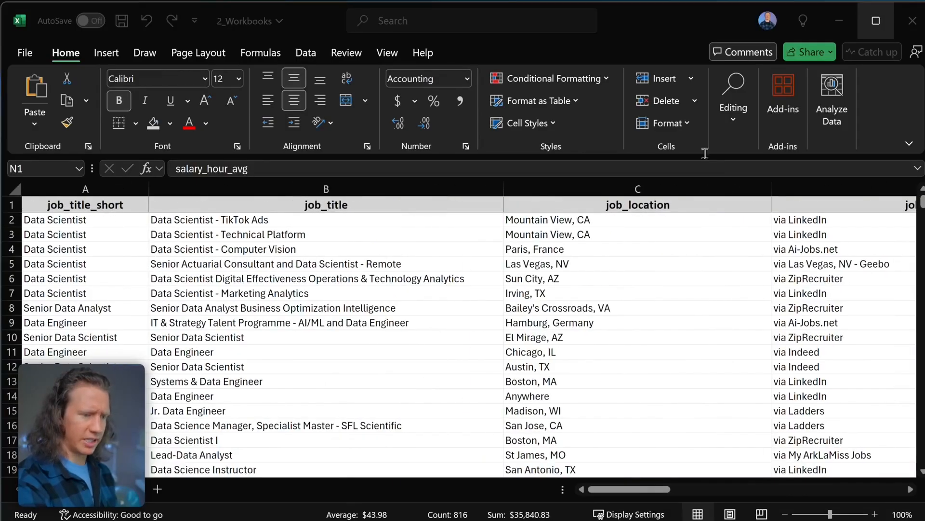
pyautogui.click(732, 118)
pyautogui.click(740, 121)
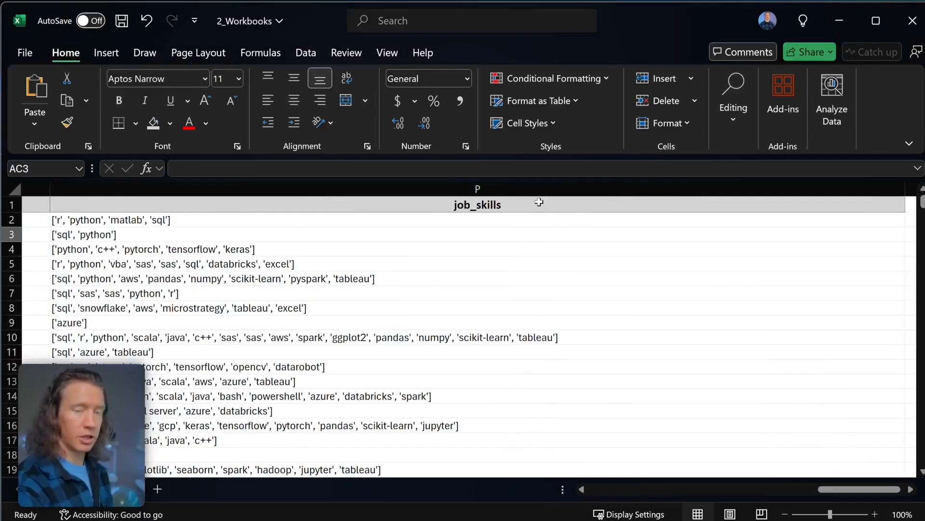
pyautogui.moveTo(547, 204); pyautogui.dragTo(30, 207)
pyautogui.click(740, 126)
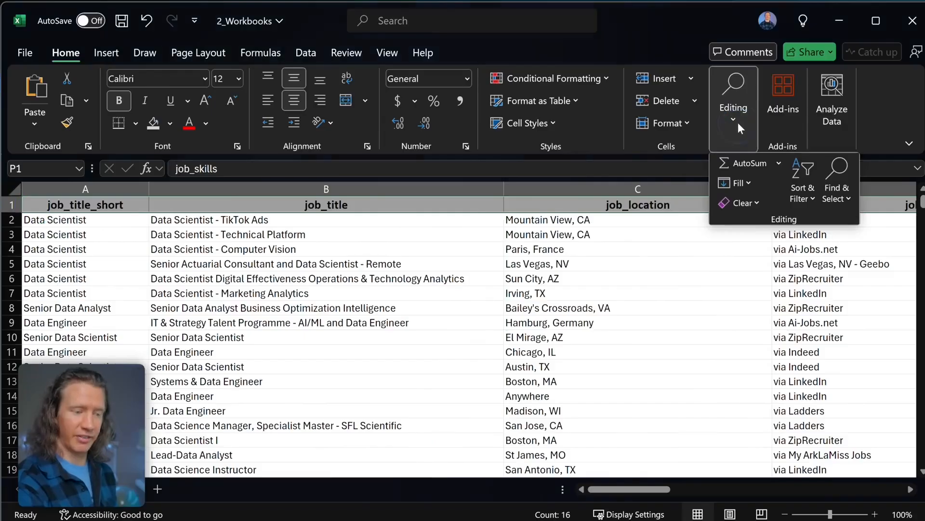
pyautogui.click(800, 189)
pyautogui.click(824, 296)
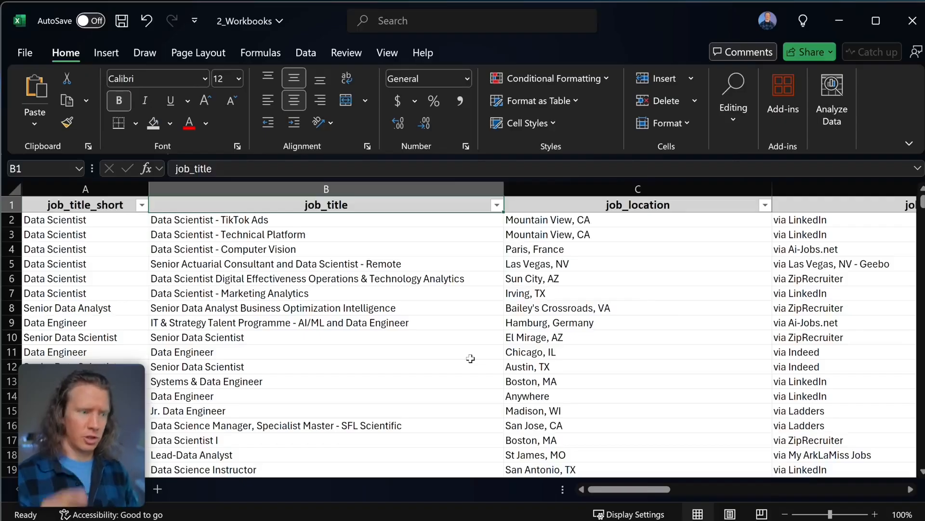
# - Filter job_title_short to show only Data Analyst postings
pyautogui.click(142, 204)
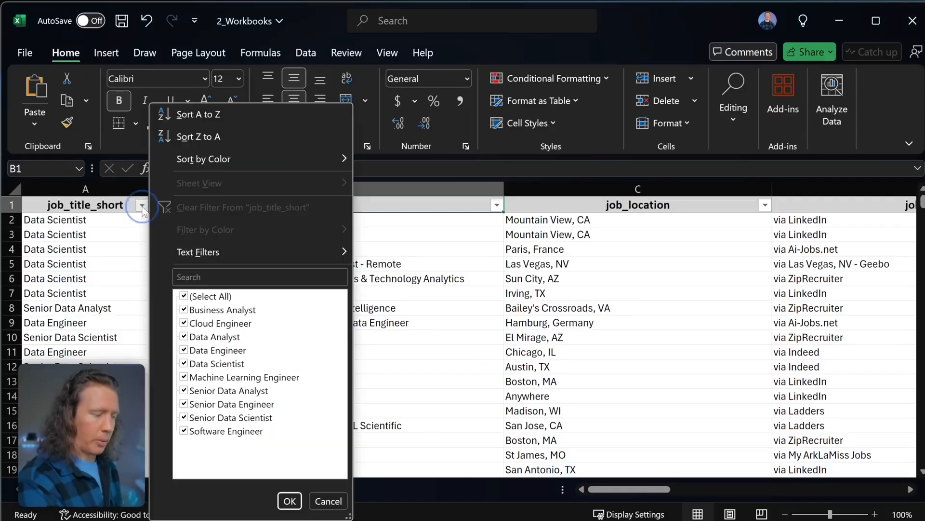
pyautogui.click(184, 296)
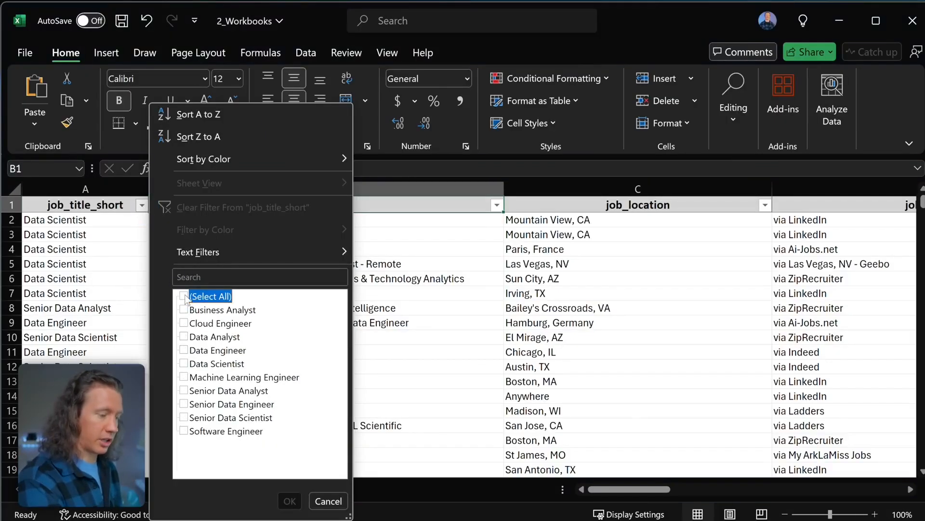
pyautogui.click(184, 336)
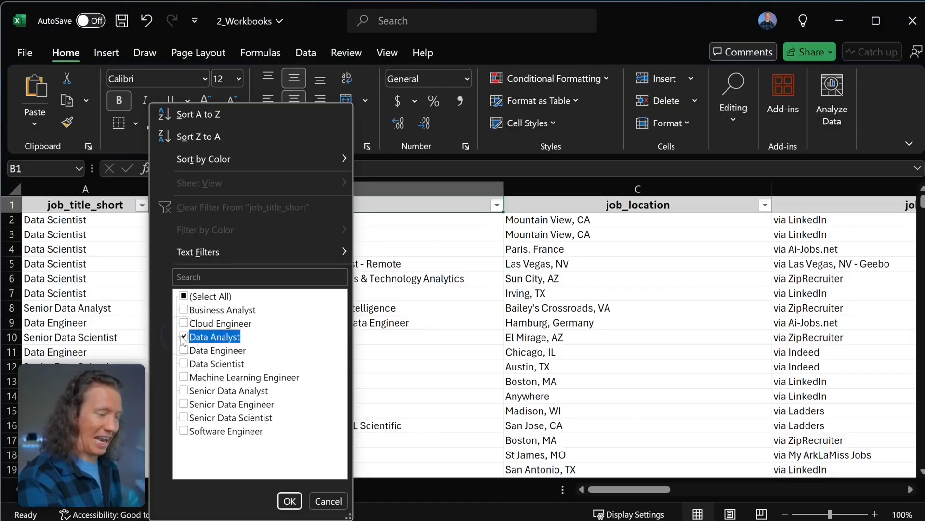
pyautogui.click(290, 501)
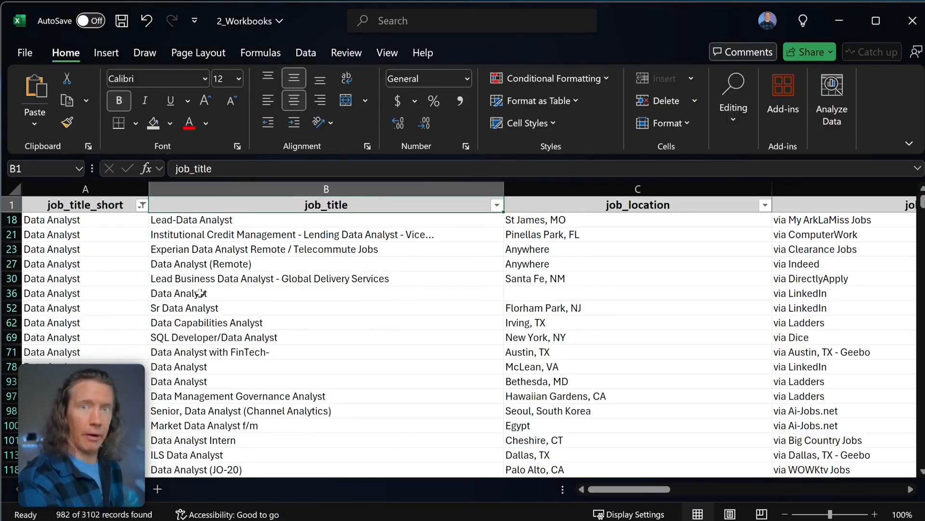
pyautogui.scroll(-20, 140, 351)
pyautogui.scroll(20, 141, 352)
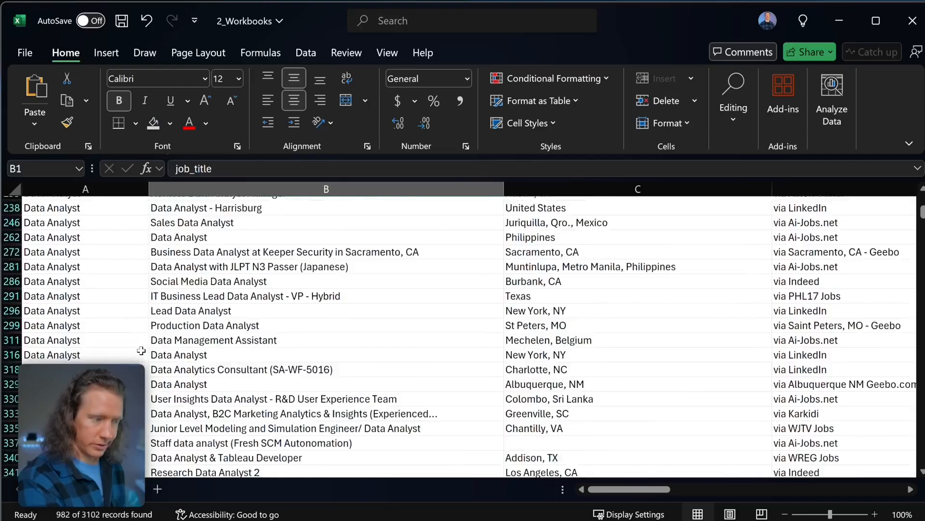
pyautogui.hscroll(10, 263, 332)
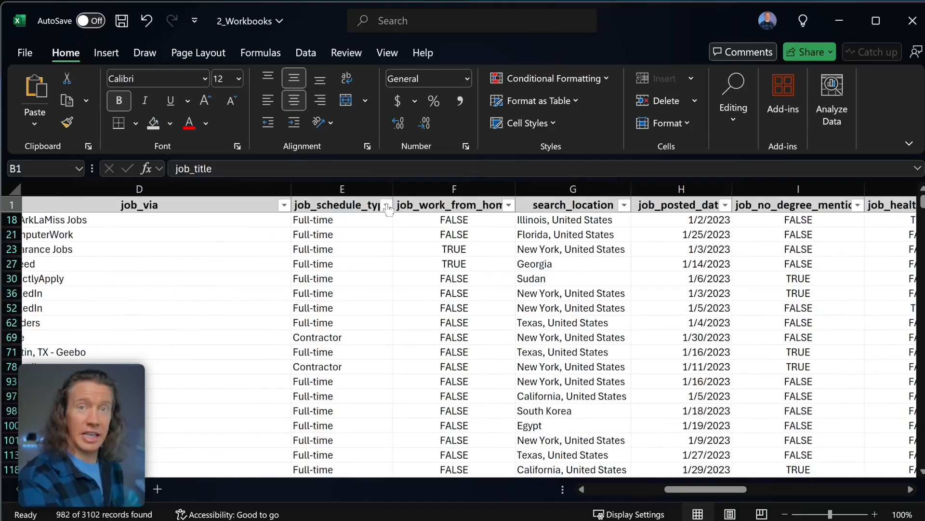
# - Filter job_schedule_type to Full-time only
pyautogui.click(391, 205)
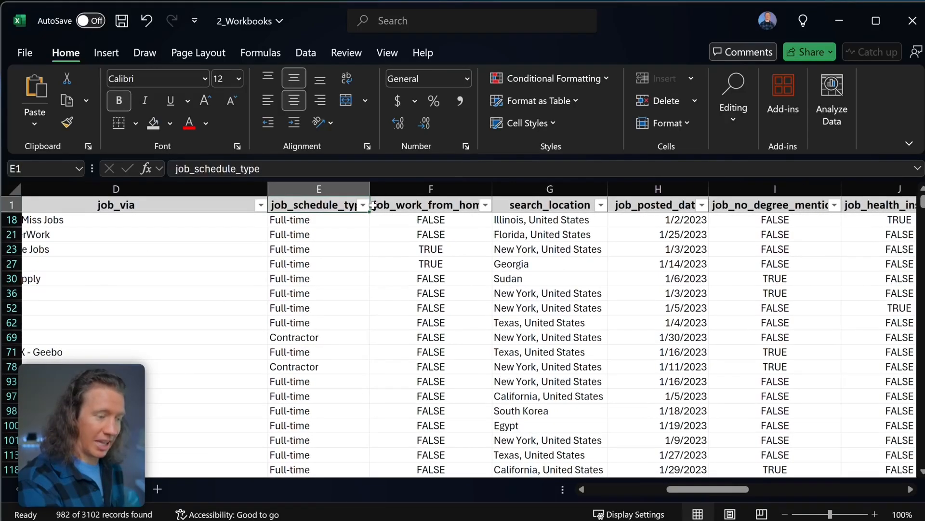
pyautogui.click(363, 205)
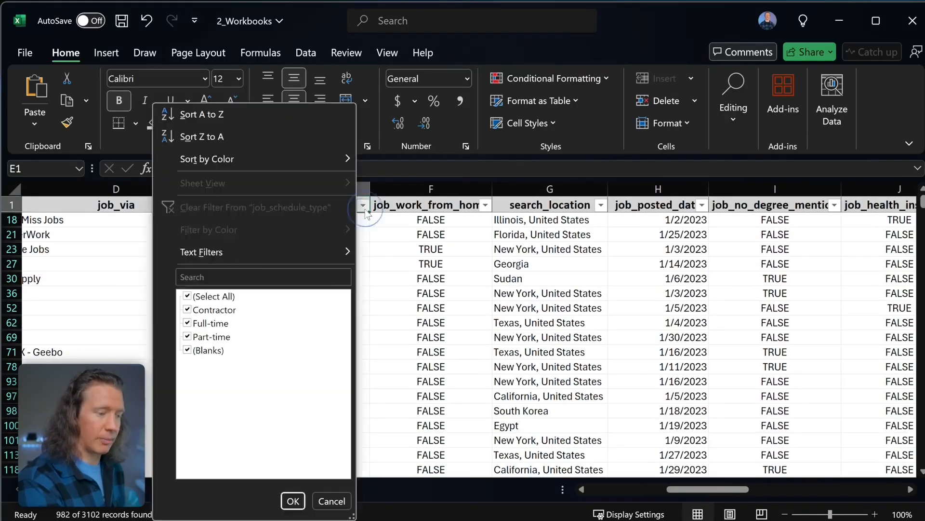
pyautogui.click(187, 295)
pyautogui.click(187, 323)
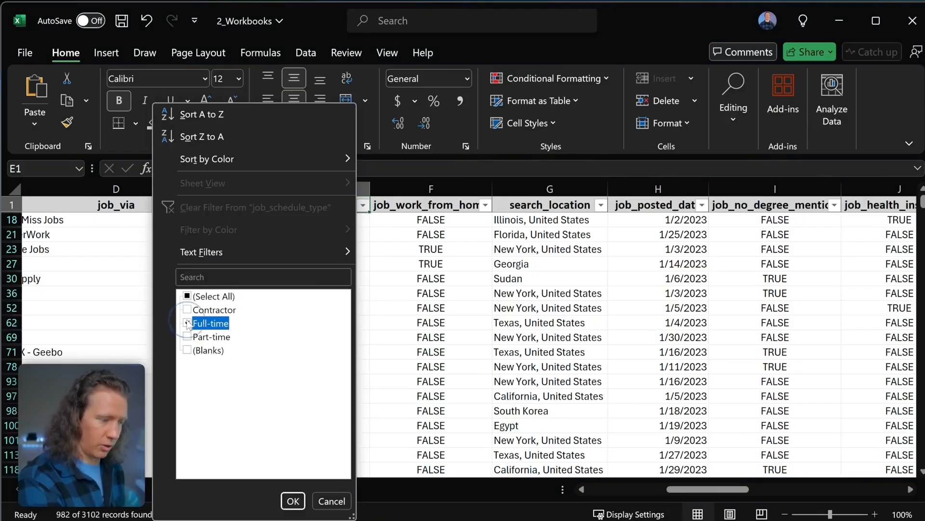
pyautogui.click(293, 501)
pyautogui.hscroll(4, 309, 463)
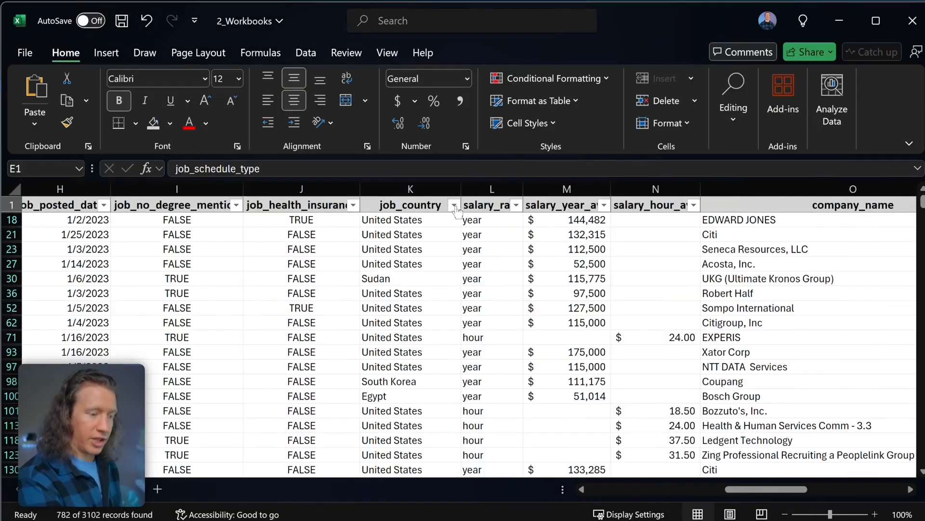
# - Filter job_country to United States only
pyautogui.click(455, 206)
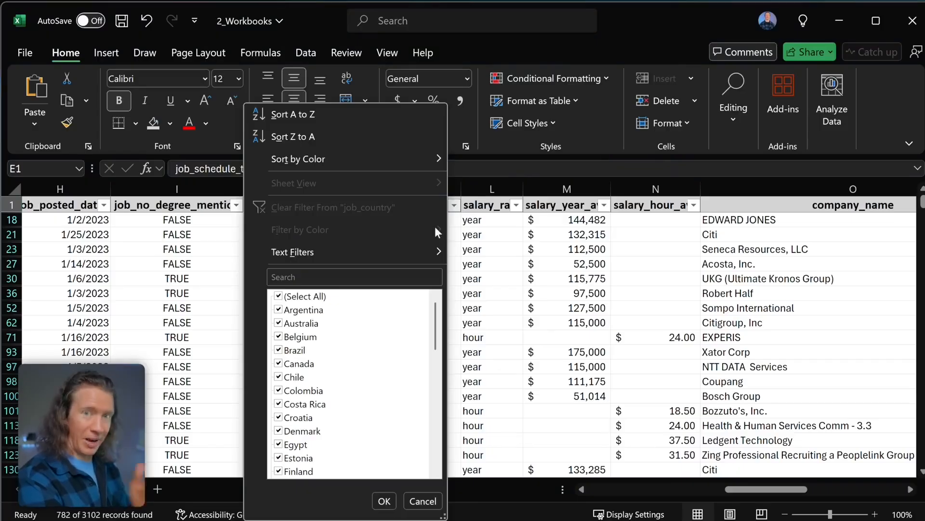
pyautogui.click(283, 300)
pyautogui.scroll(-10, 374, 417)
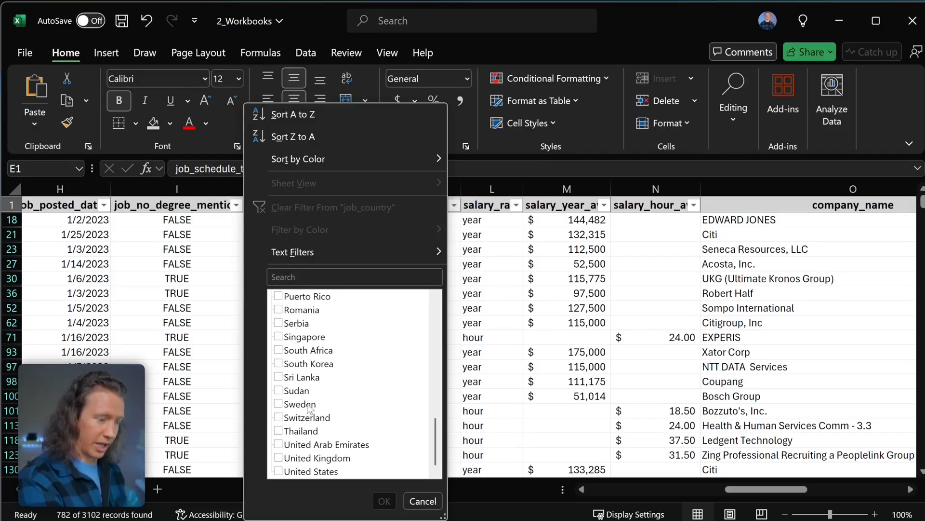
pyautogui.click(280, 471)
pyautogui.click(384, 501)
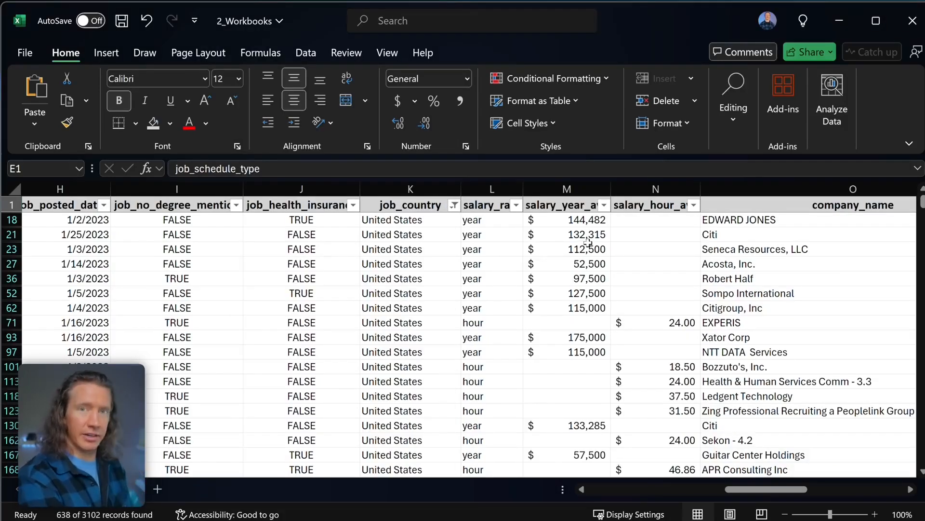
# - Filter salary_rate to yearly only, leaving 441 of 3102 records
pyautogui.click(516, 206)
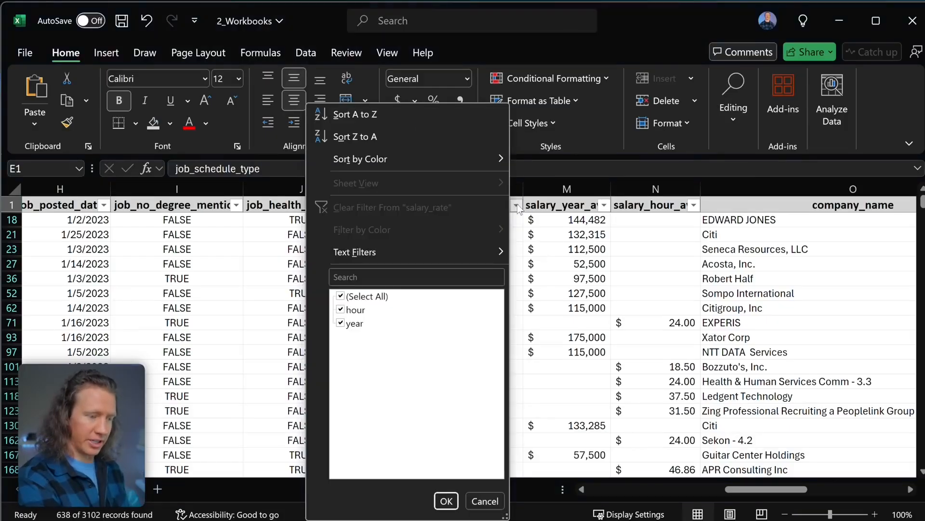
pyautogui.click(340, 296)
pyautogui.click(341, 323)
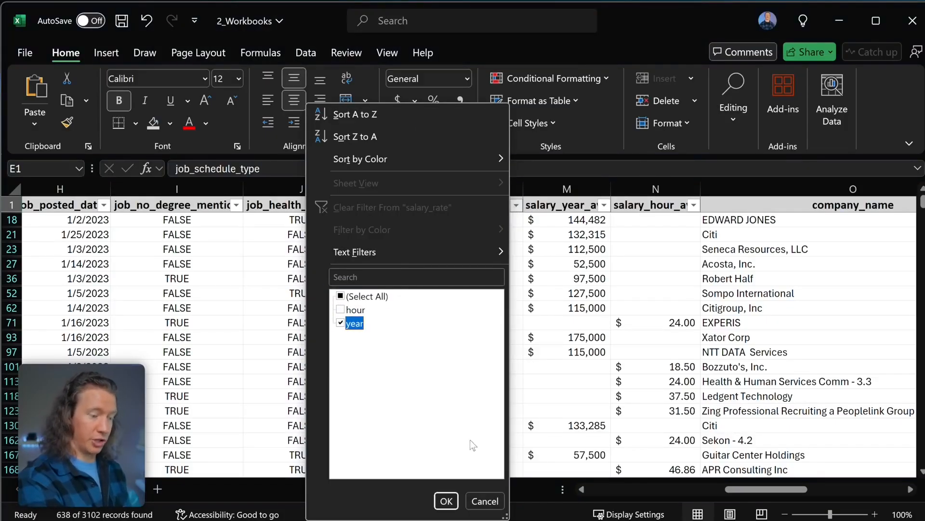
pyautogui.click(448, 501)
pyautogui.hscroll(3, 627, 393)
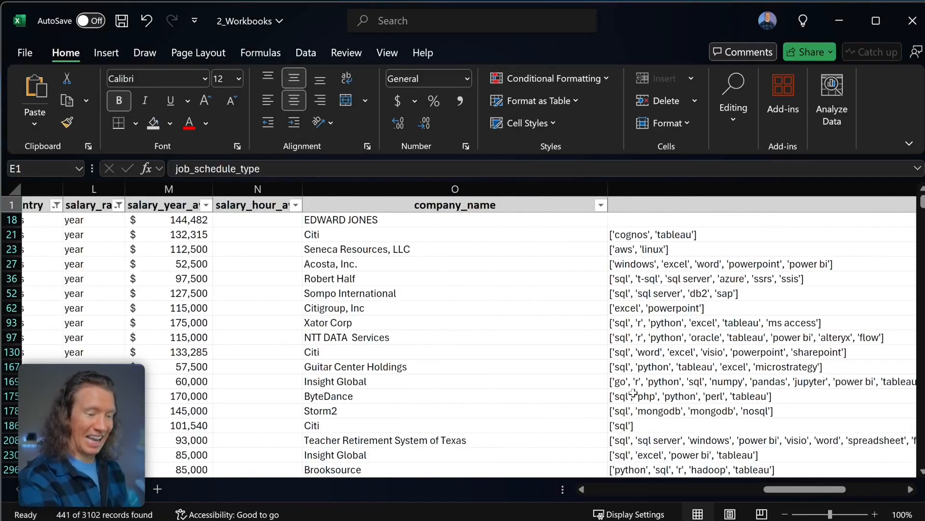
pyautogui.hscroll(-6, 623, 391)
pyautogui.hscroll(-2, 624, 391)
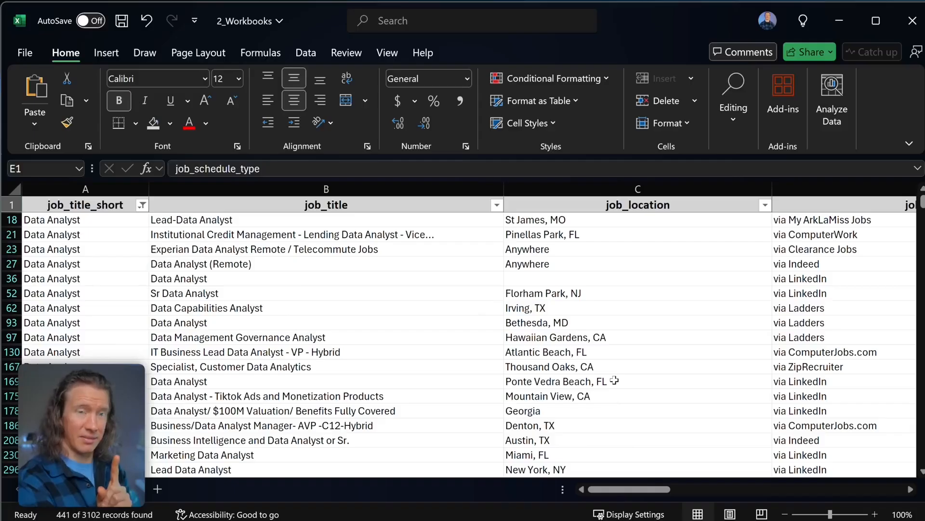
# - Run Analyze Data on the filtered table and find the salary_year_avg frequency histogram insight
pyautogui.click(794, 104)
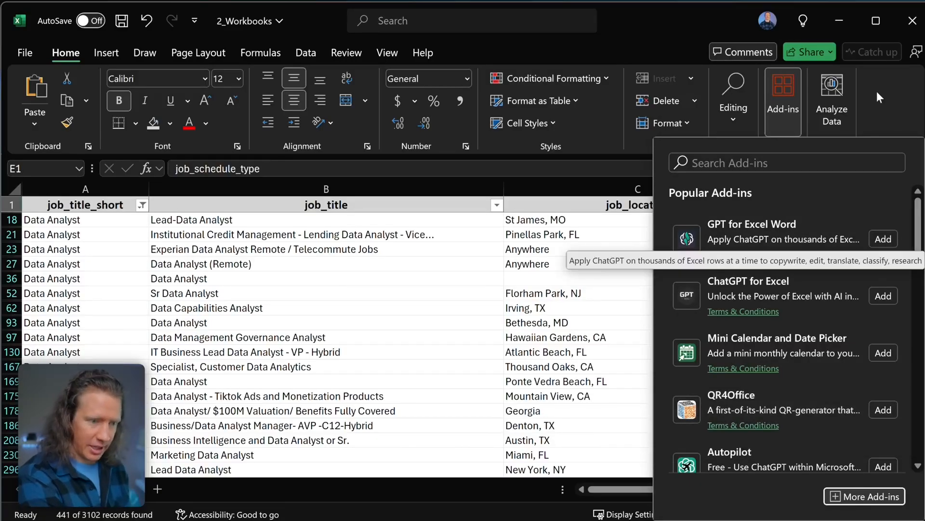
pyautogui.click(860, 104)
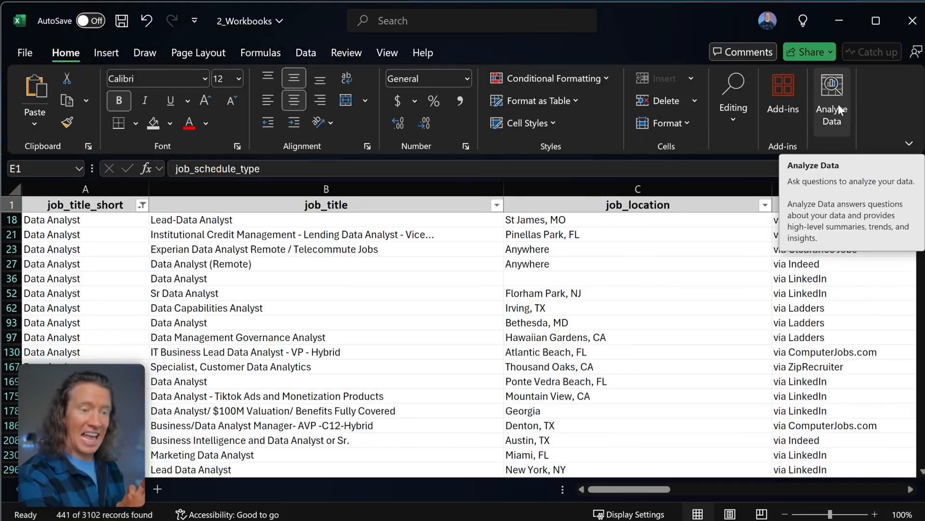
pyautogui.click(836, 107)
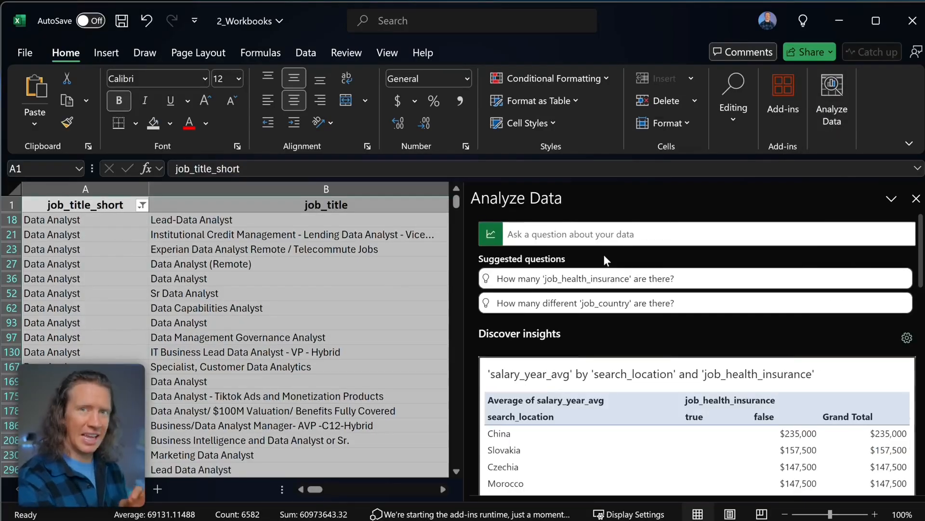
pyautogui.scroll(-1, 606, 260)
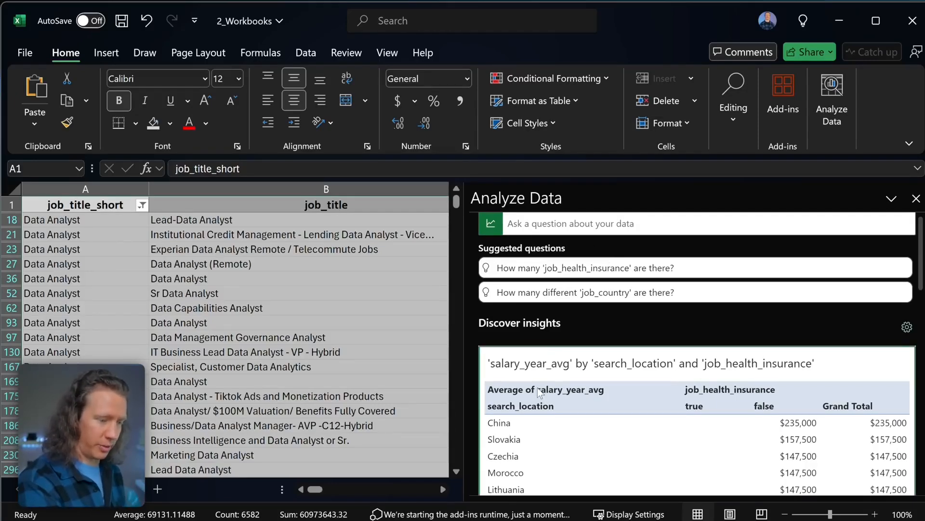
pyautogui.scroll(-5, 536, 387)
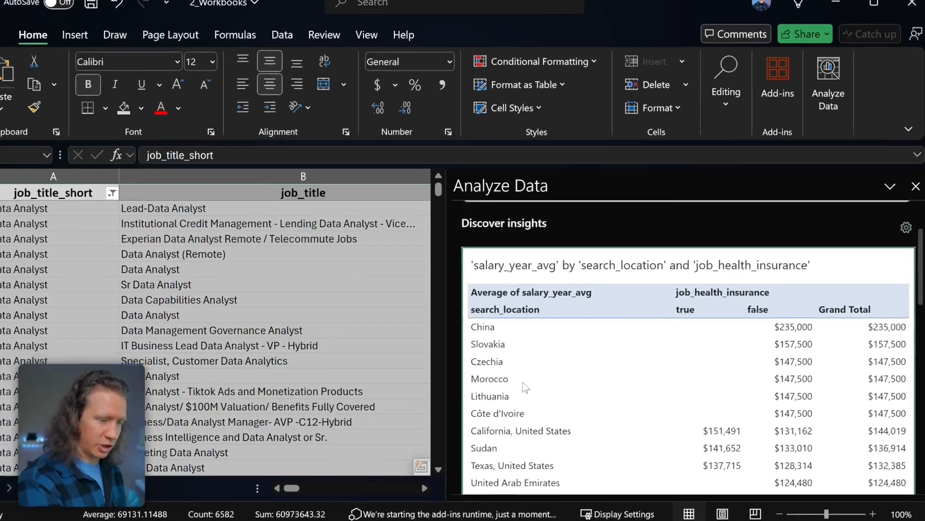
pyautogui.scroll(-10, 523, 385)
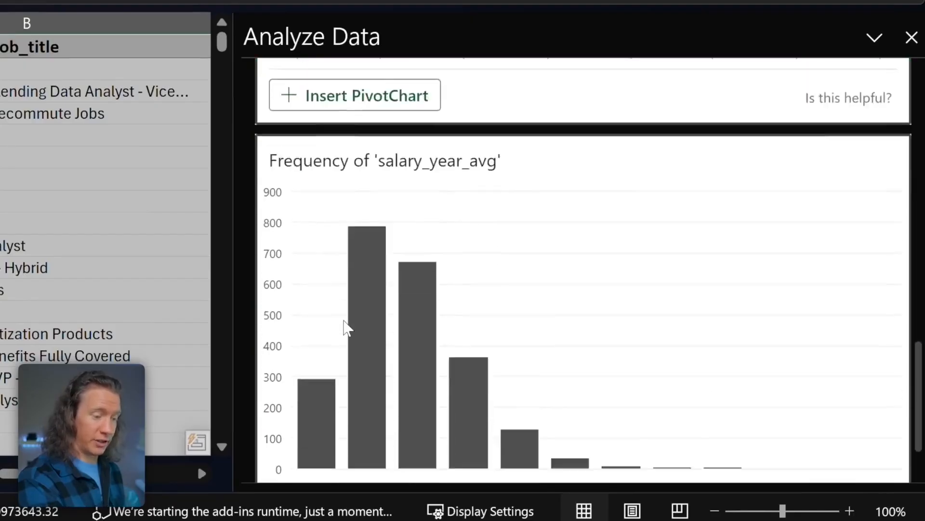
pyautogui.scroll(-3, 346, 328)
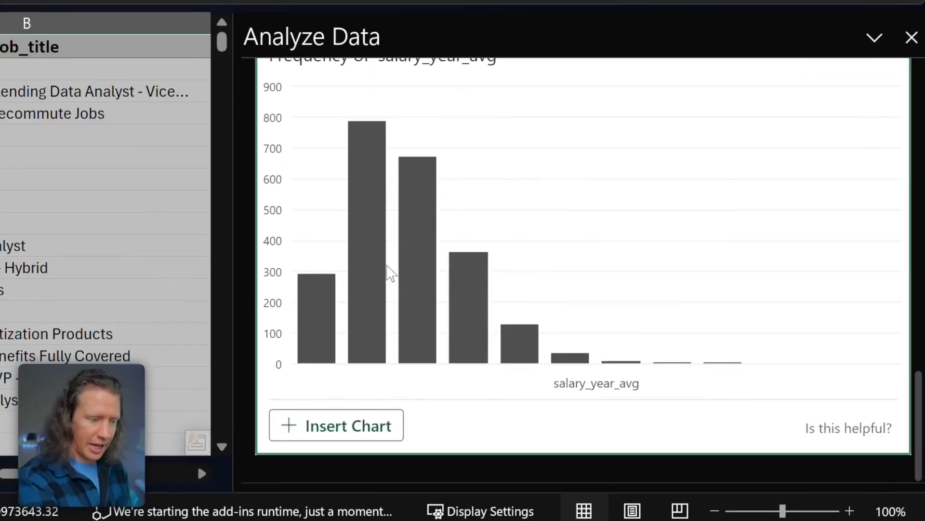
pyautogui.scroll(20, 389, 269)
pyautogui.click(357, 90)
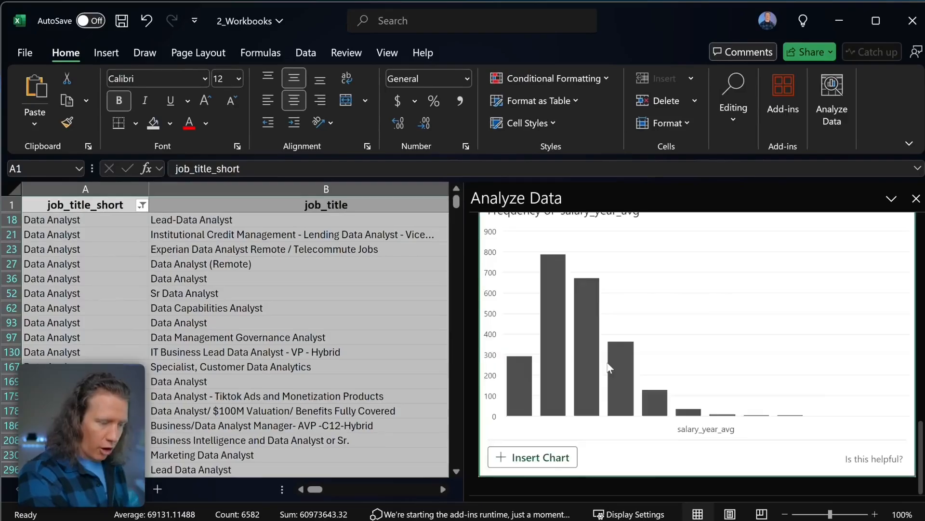
pyautogui.scroll(1, 608, 364)
pyautogui.scroll(-2, 607, 364)
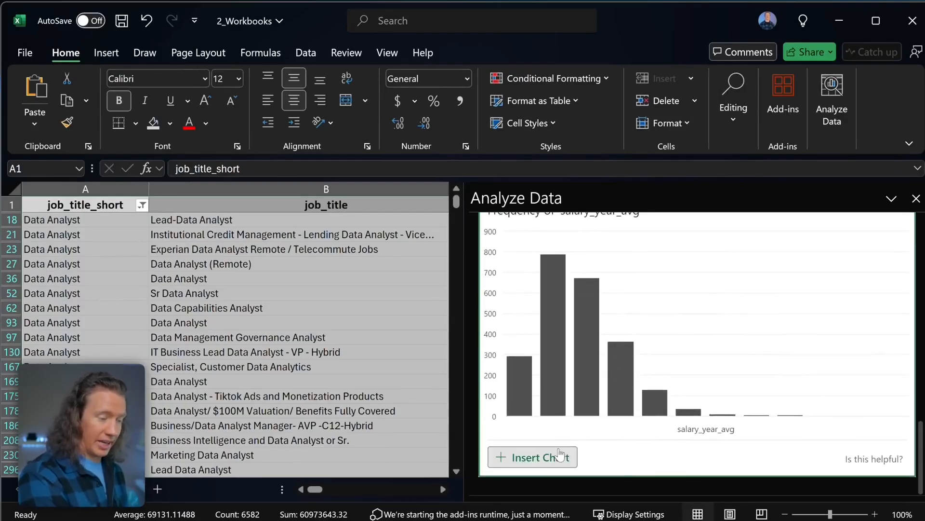
# - Insert the salary frequency chart from Analyze Data, close the pane, then remove the chart
pyautogui.click(559, 456)
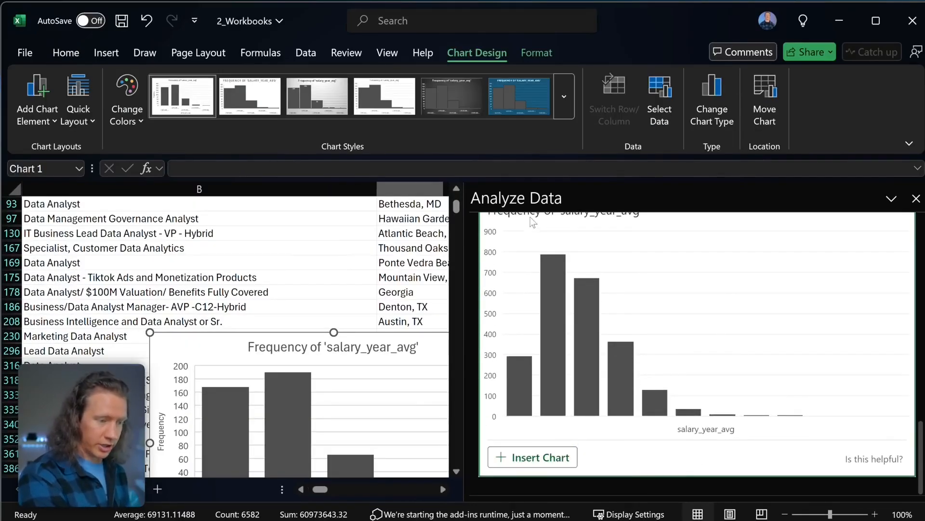
pyautogui.click(916, 198)
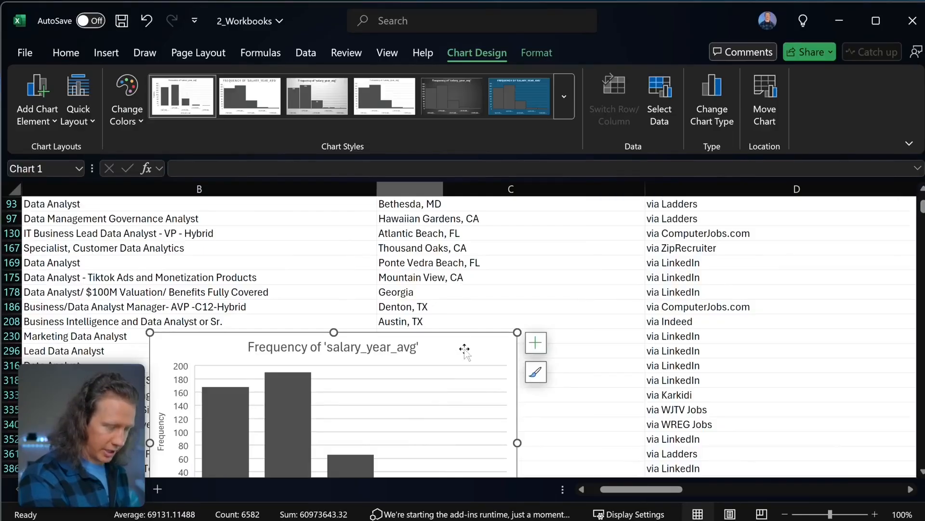
pyautogui.scroll(-2, 466, 350)
pyautogui.scroll(-1, 472, 350)
pyautogui.moveTo(470, 266); pyautogui.dragTo(498, 251)
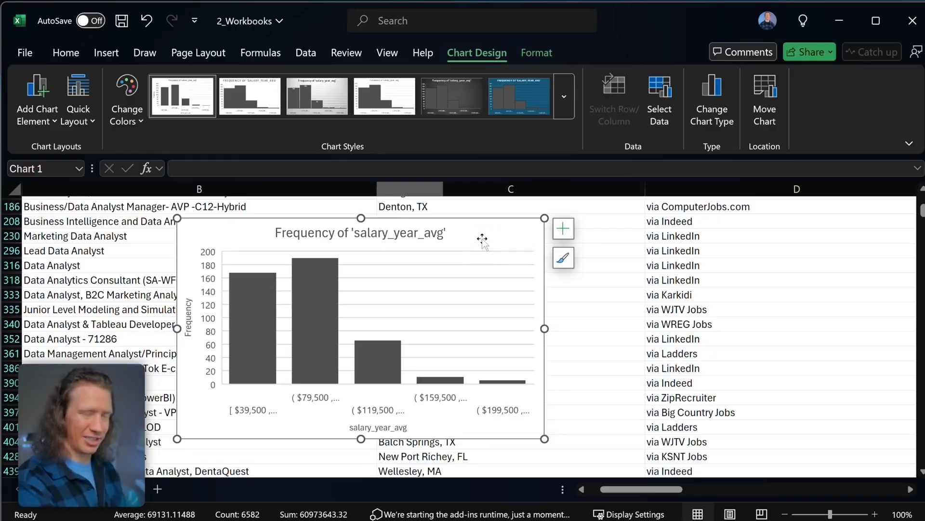
pyautogui.press('Delete')
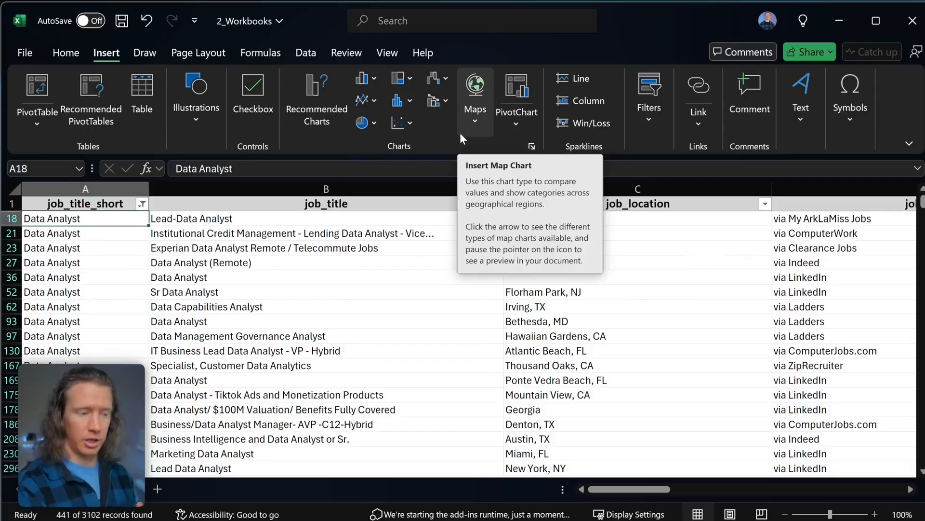
# - Select the entire salary_year_avg column M
pyautogui.hscroll(3, 554, 361)
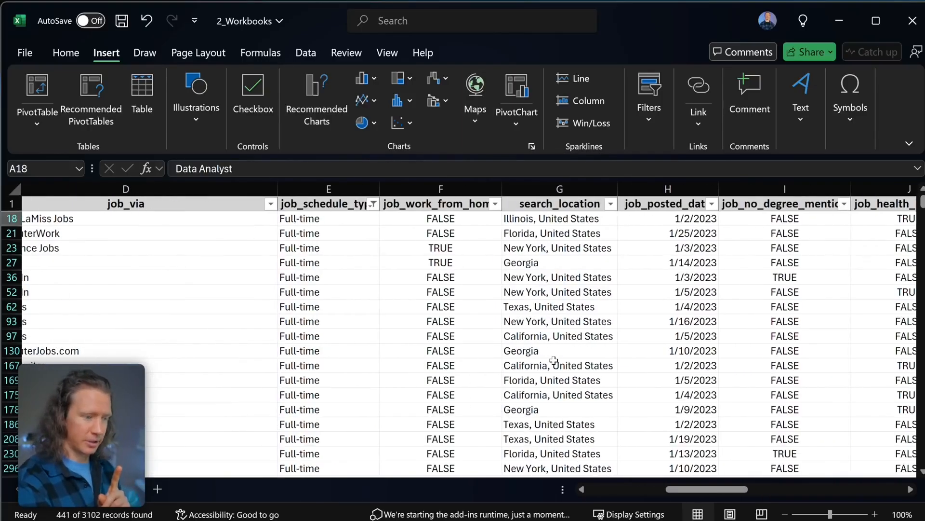
pyautogui.hscroll(3, 554, 360)
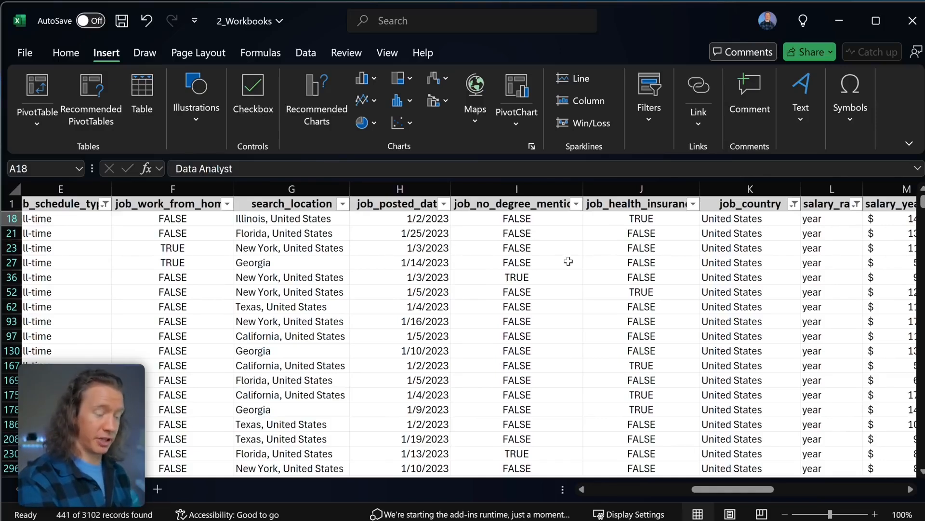
pyautogui.hscroll(5, 564, 261)
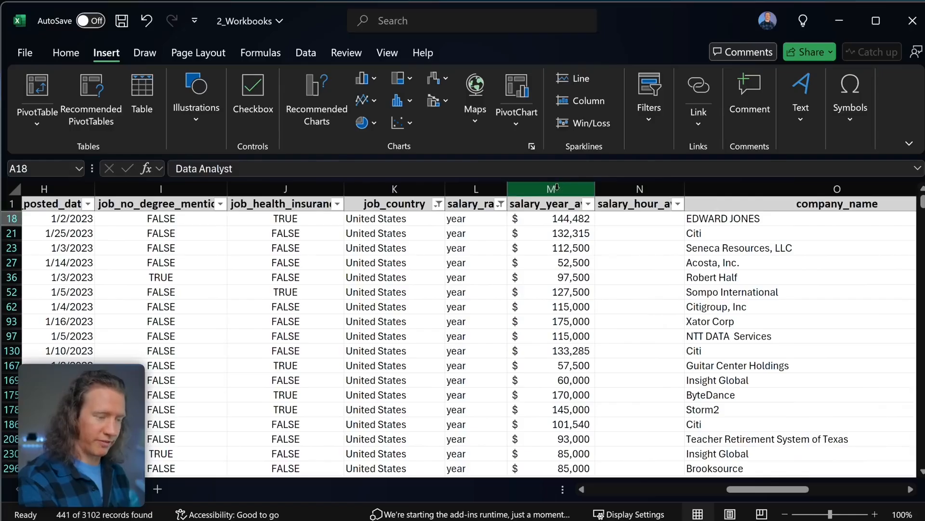
pyautogui.click(556, 184)
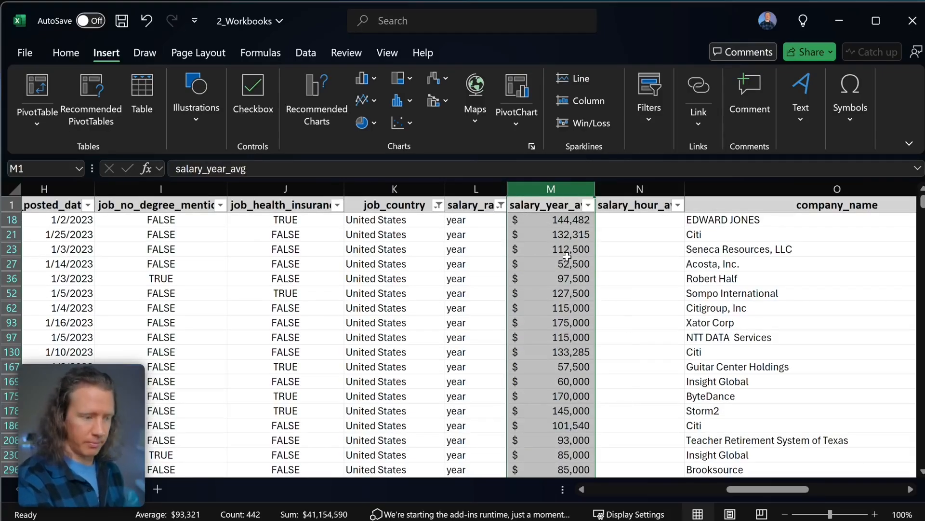
# - Preview the recommended line, histogram and Pareto charts for the salary column
pyautogui.click(326, 112)
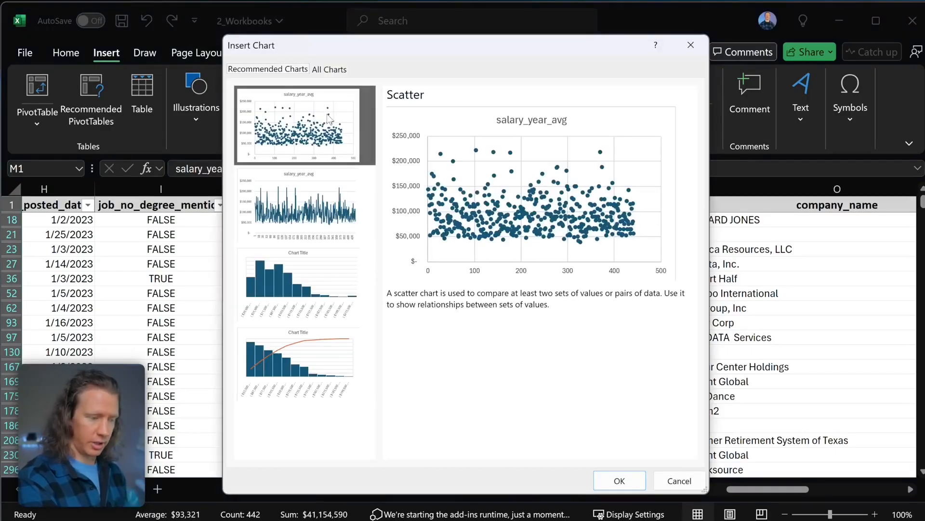
pyautogui.click(309, 212)
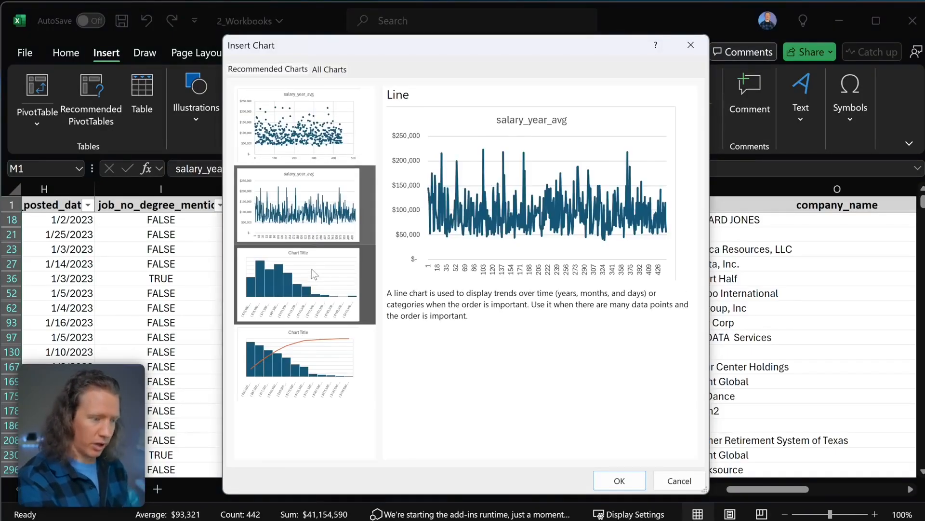
pyautogui.click(311, 267)
pyautogui.click(293, 351)
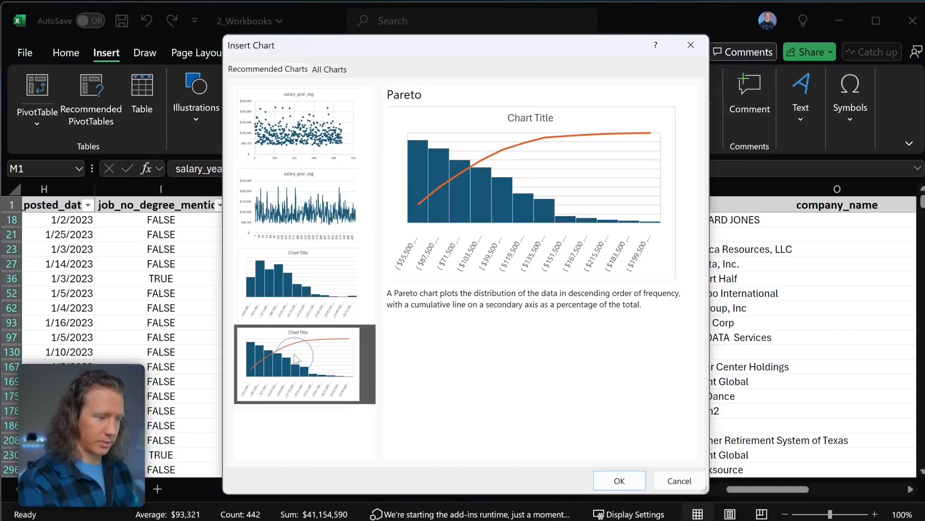
# - Insert a Histogram of salary_year_avg from the All Charts list
pyautogui.click(330, 71)
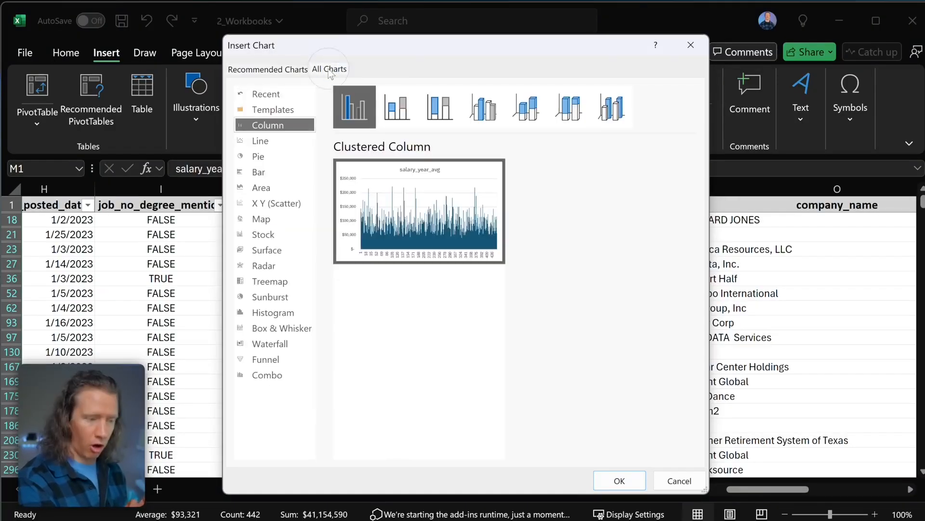
pyautogui.click(273, 144)
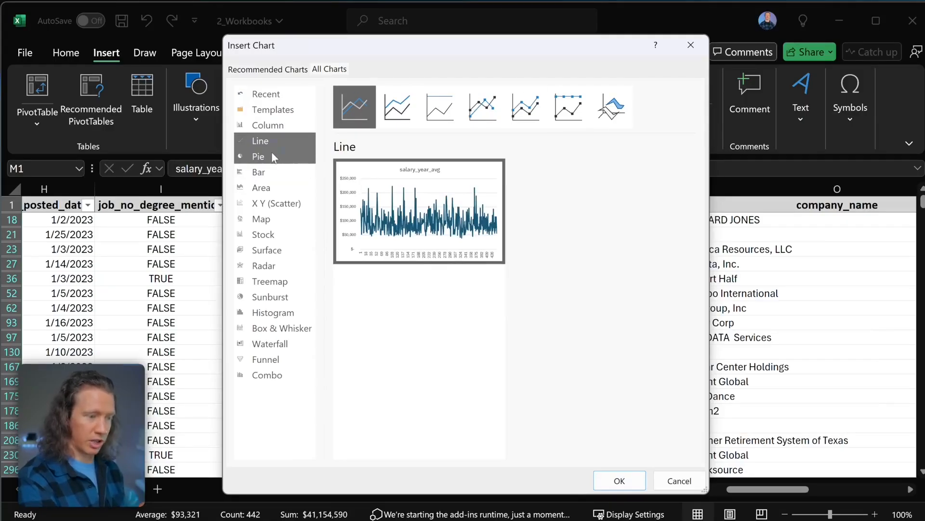
pyautogui.click(272, 157)
pyautogui.click(268, 170)
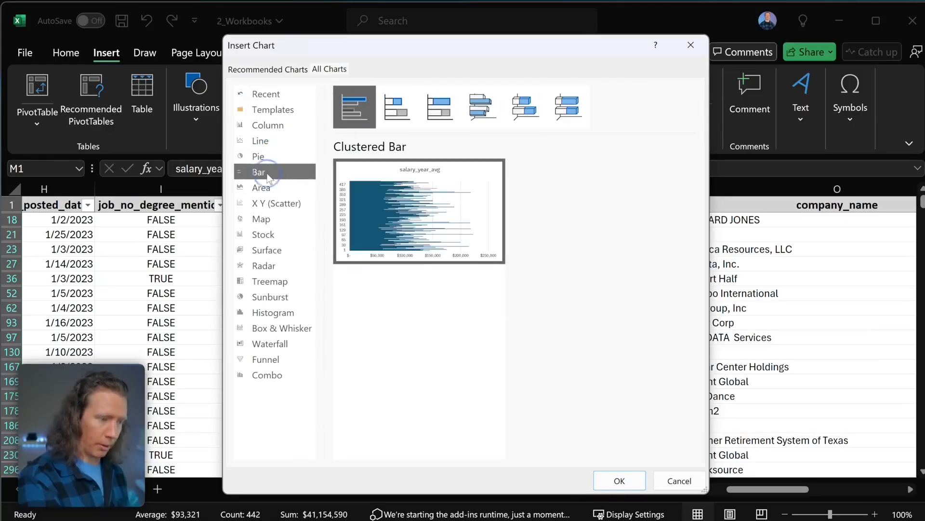
pyautogui.click(264, 314)
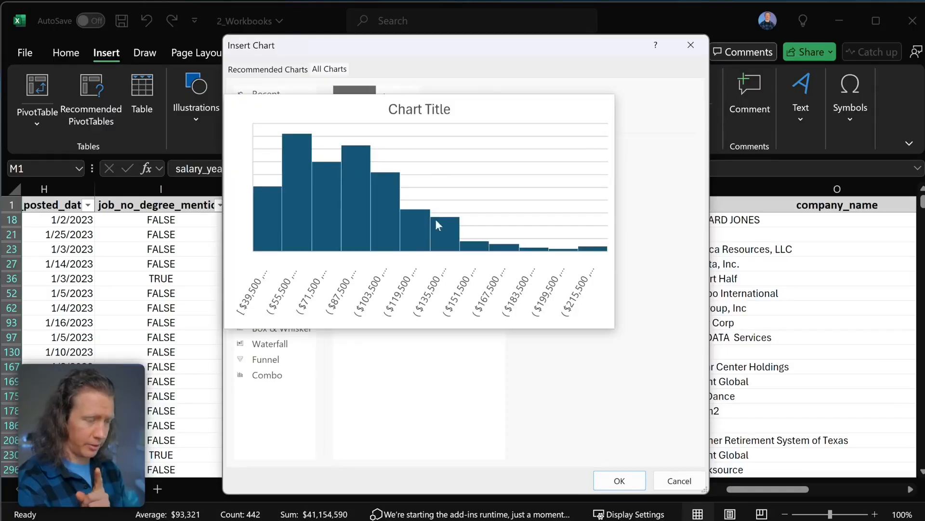
pyautogui.moveTo(462, 231)
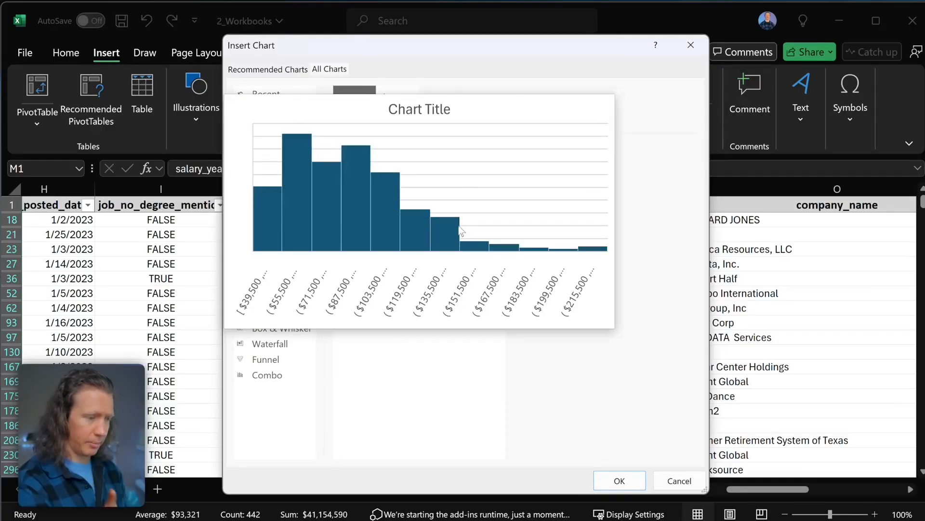
pyautogui.doubleClick(454, 186)
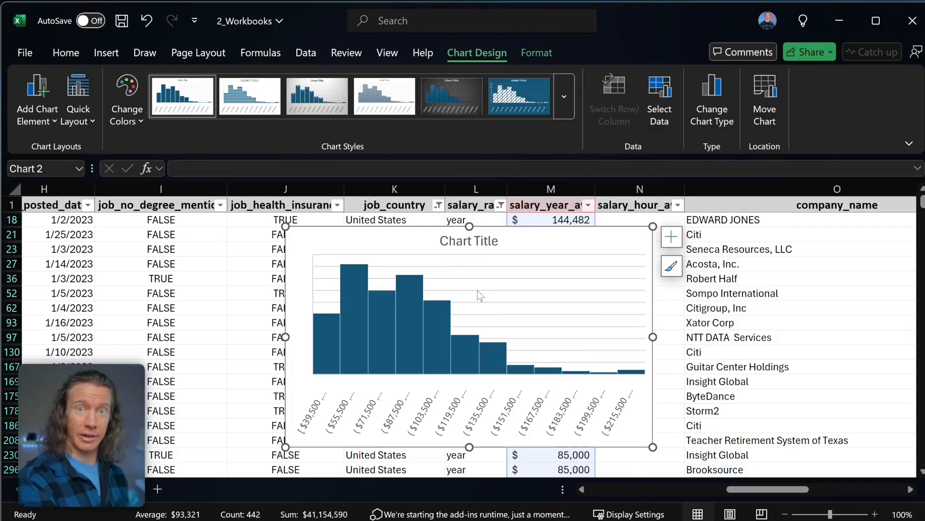
# - Move the salary histogram further to the left
pyautogui.moveTo(526, 240); pyautogui.dragTo(306, 226)
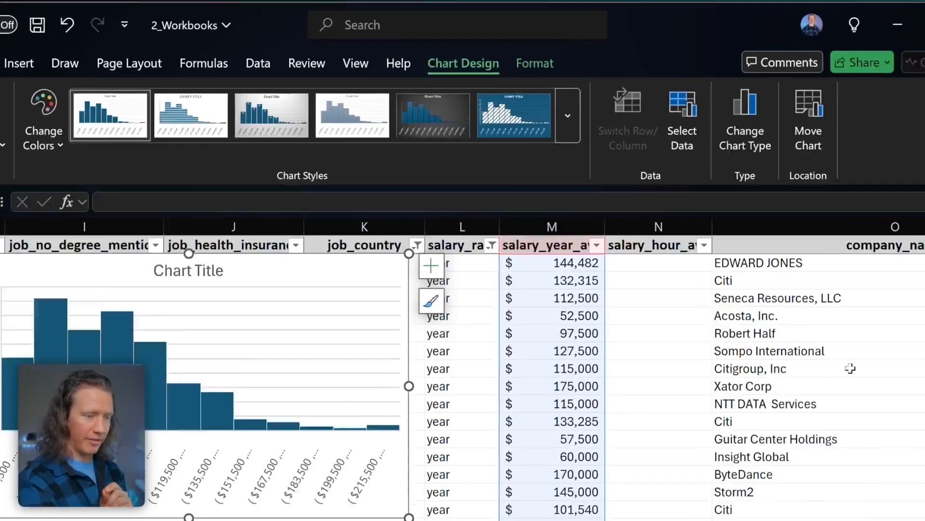
pyautogui.click(897, 490)
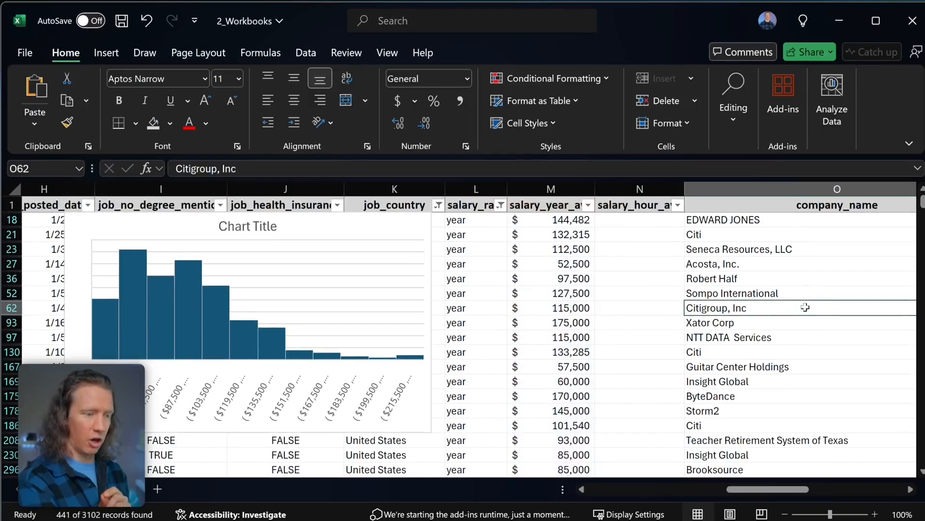
pyautogui.hscroll(-1, 395, 234)
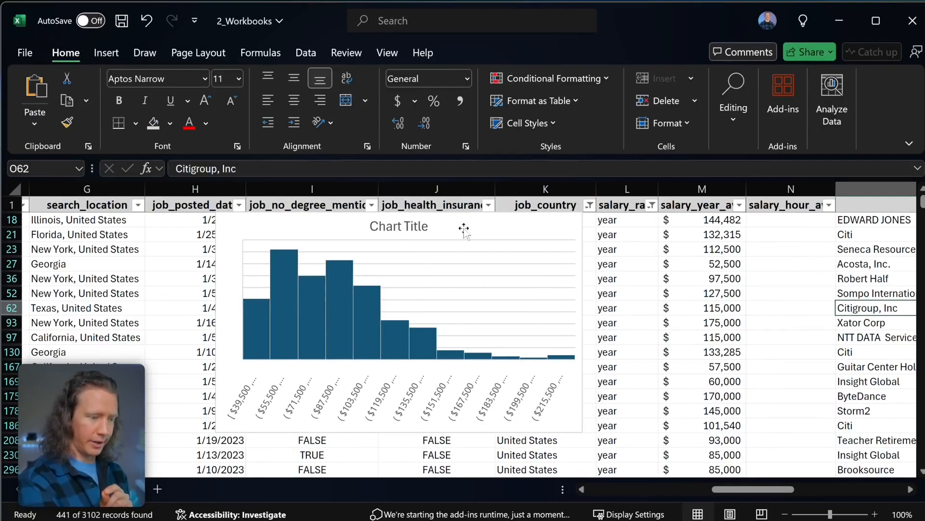
# - Apply Chart Style 6 with dark blue background and light grey bars to the histogram
pyautogui.click(455, 231)
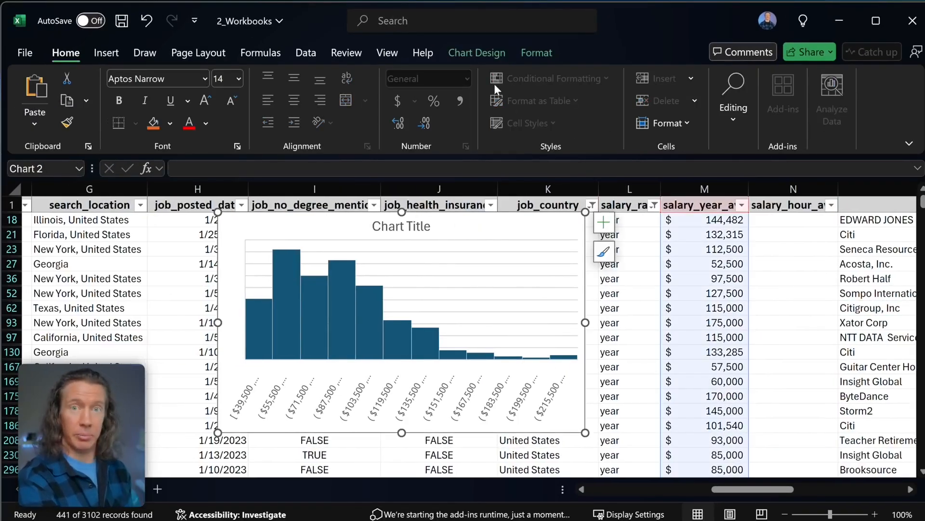
pyautogui.click(477, 52)
pyautogui.click(238, 97)
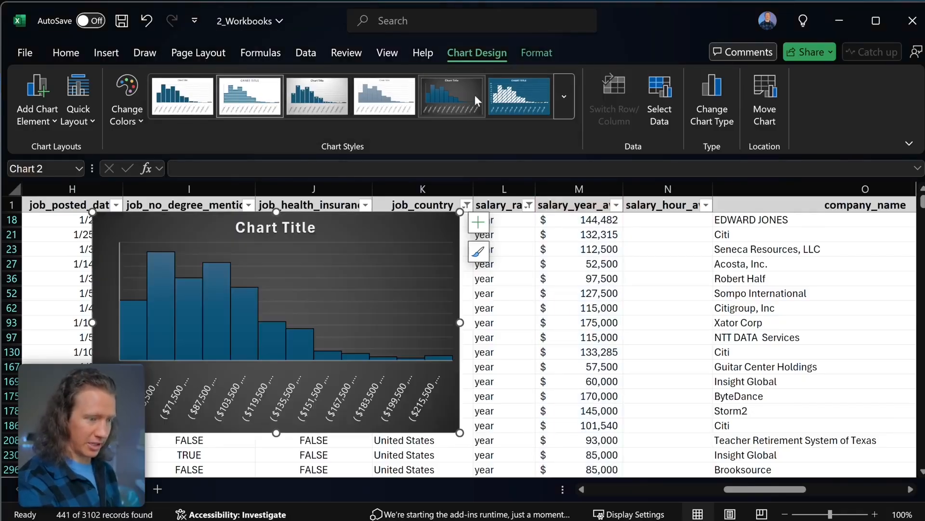
pyautogui.click(530, 103)
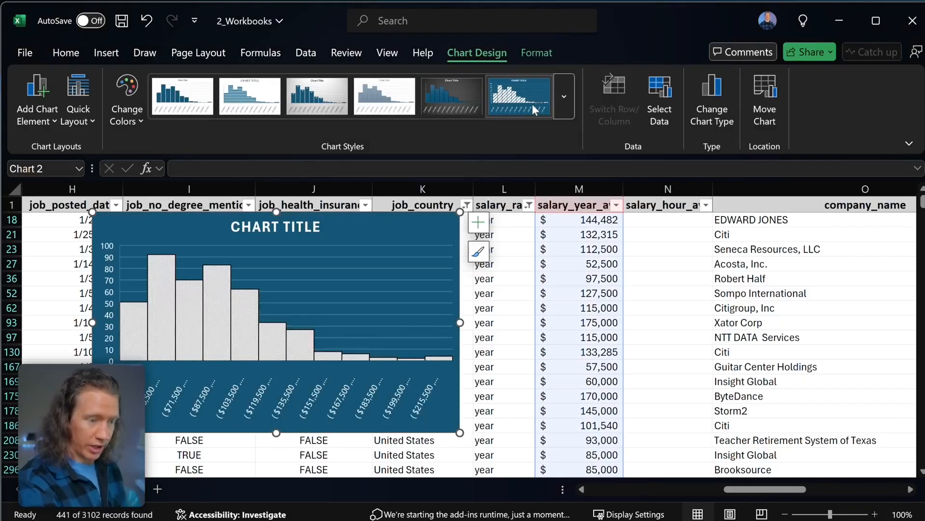
# - Move the histogram to a new sheet named 'Histogram' and return to the Data sheet
pyautogui.click(766, 107)
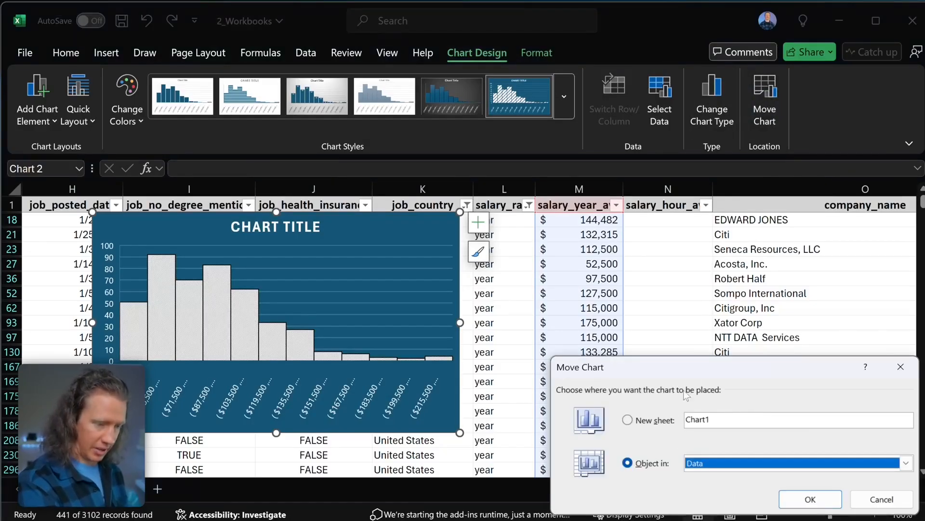
pyautogui.click(538, 260)
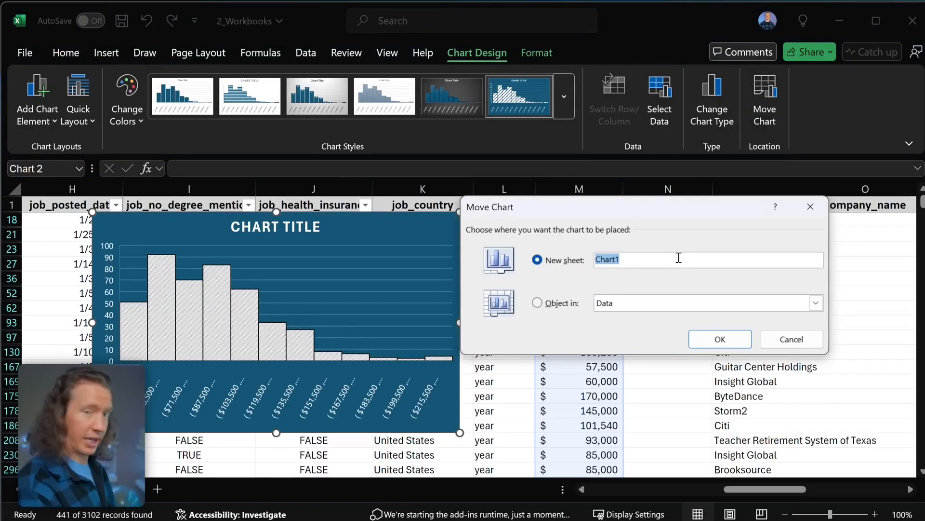
pyautogui.write('Histogram')
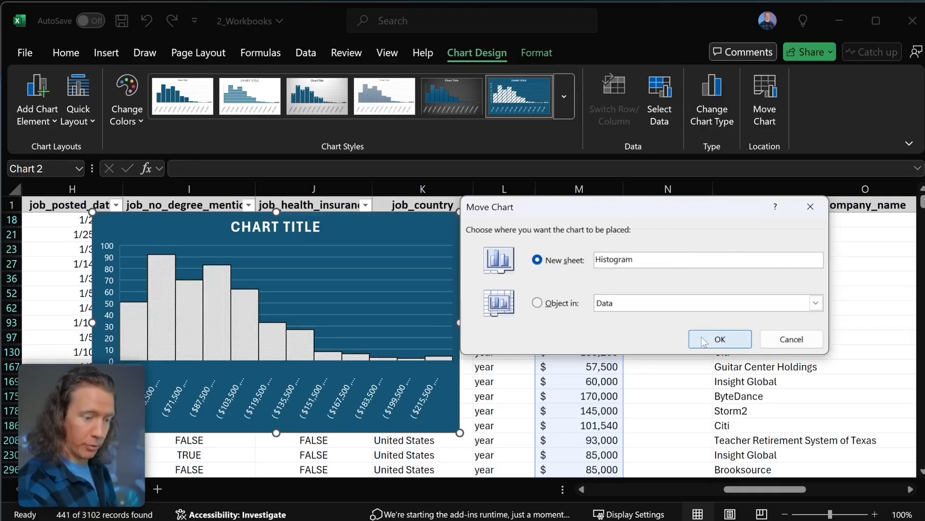
pyautogui.click(705, 339)
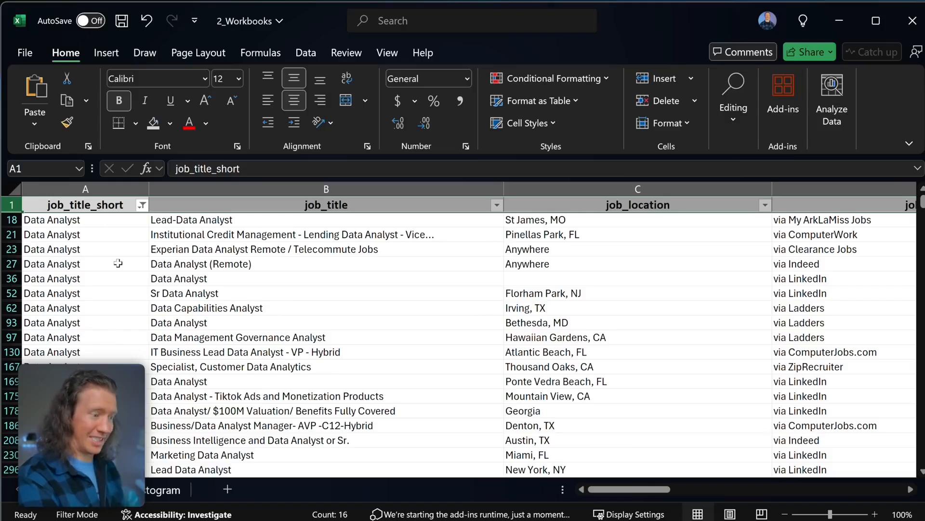
pyautogui.click(142, 204)
pyautogui.click(142, 205)
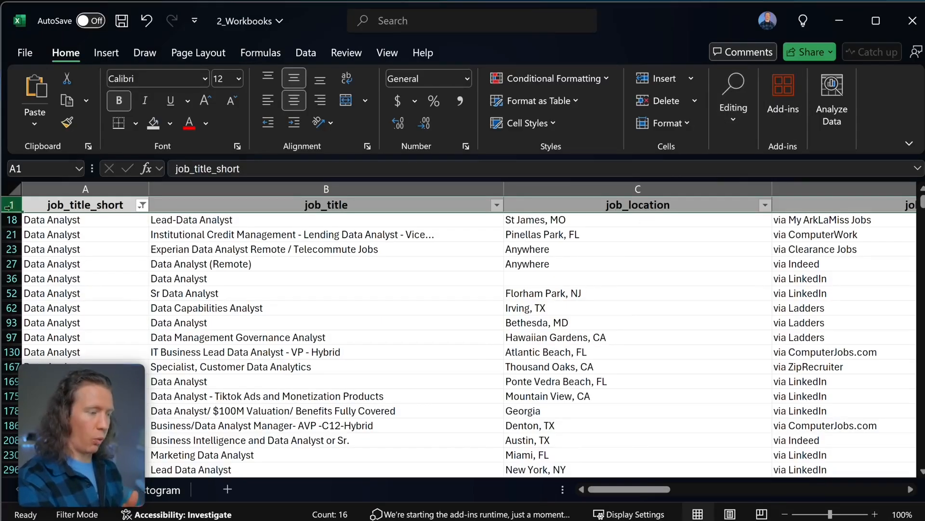
# - Clear the Data sheet filter so all rows show
pyautogui.click(744, 126)
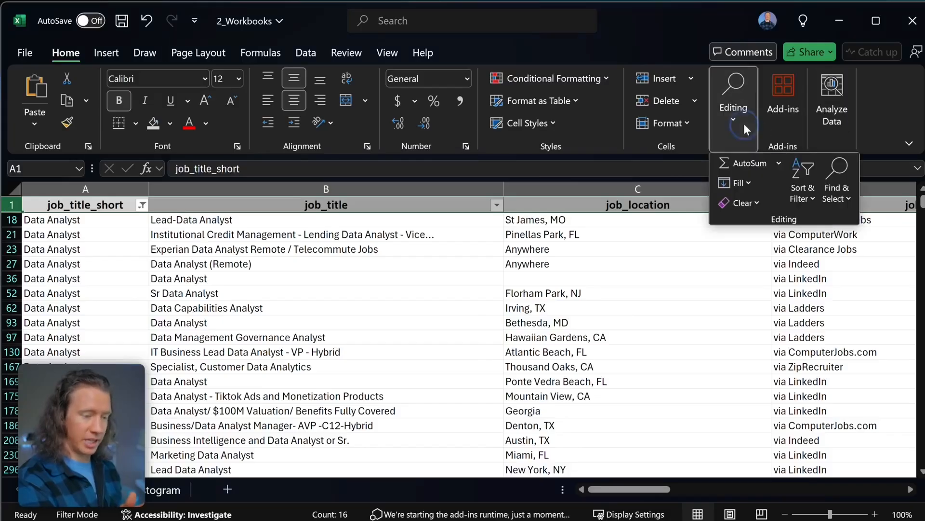
pyautogui.click(811, 190)
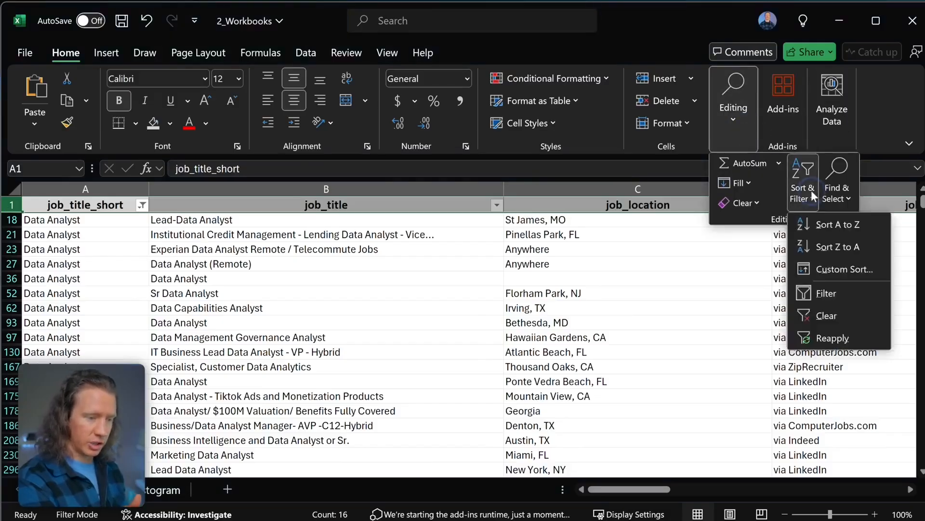
pyautogui.click(826, 315)
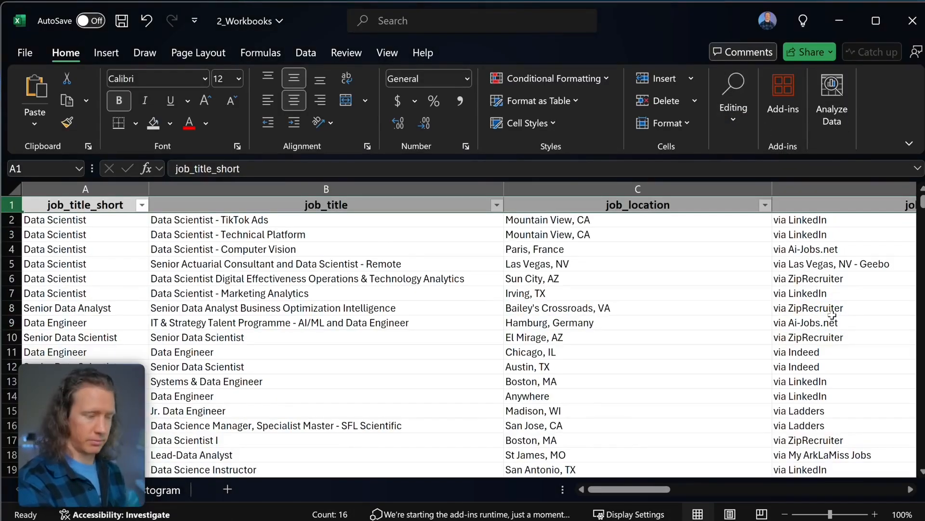
# - Select the job_title_short column and view its recommended charts
pyautogui.hotkey('ctrl', 'space')
pyautogui.click(107, 54)
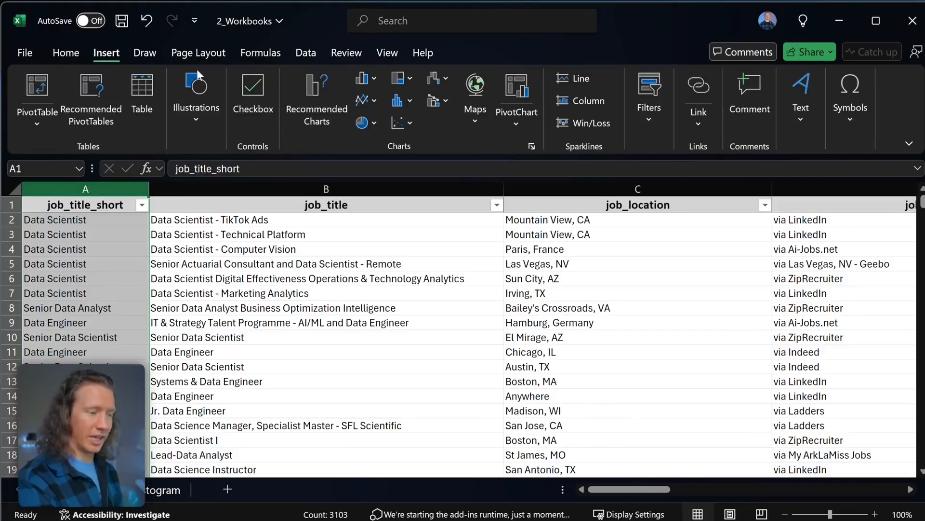
pyautogui.click(305, 99)
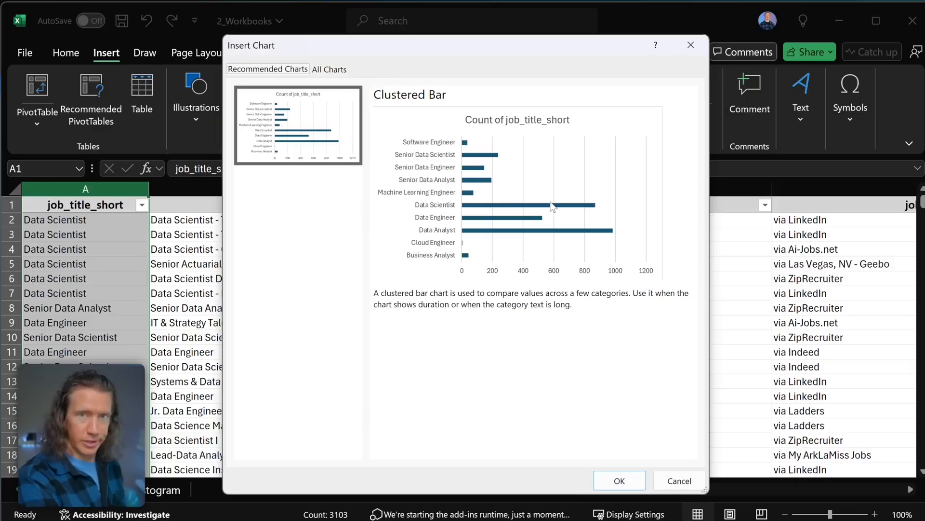
# - Insert the recommended Clustered Bar PivotChart of job_title_short counts on a new sheet
pyautogui.click(380, 192)
pyautogui.doubleClick(290, 110)
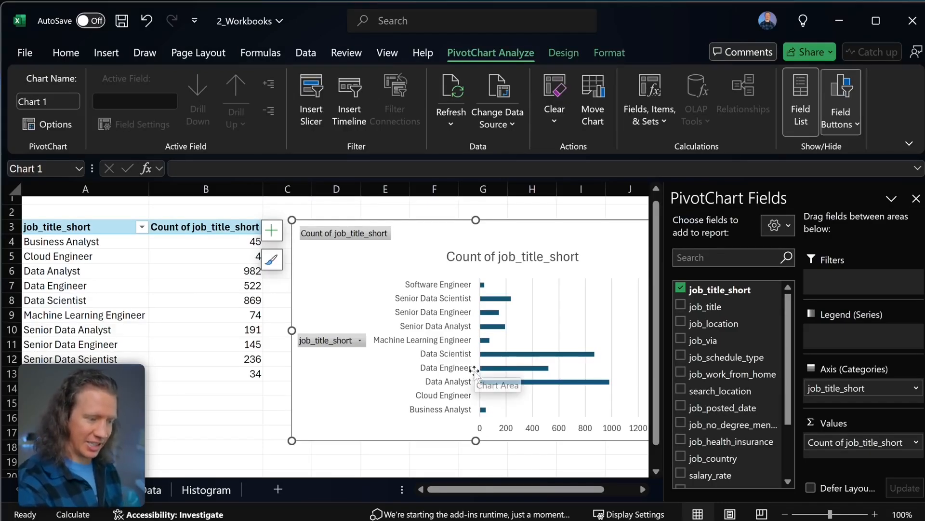
pyautogui.moveTo(596, 386)
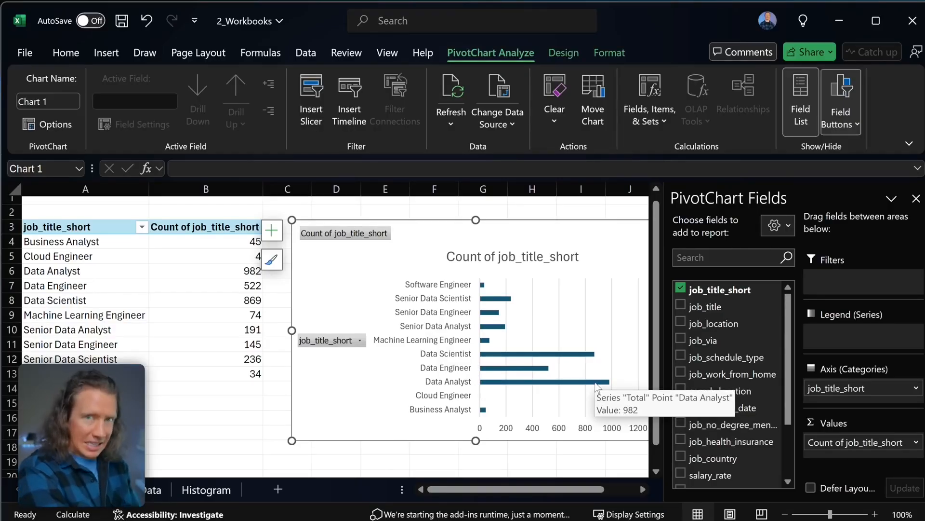
pyautogui.press('Escape')
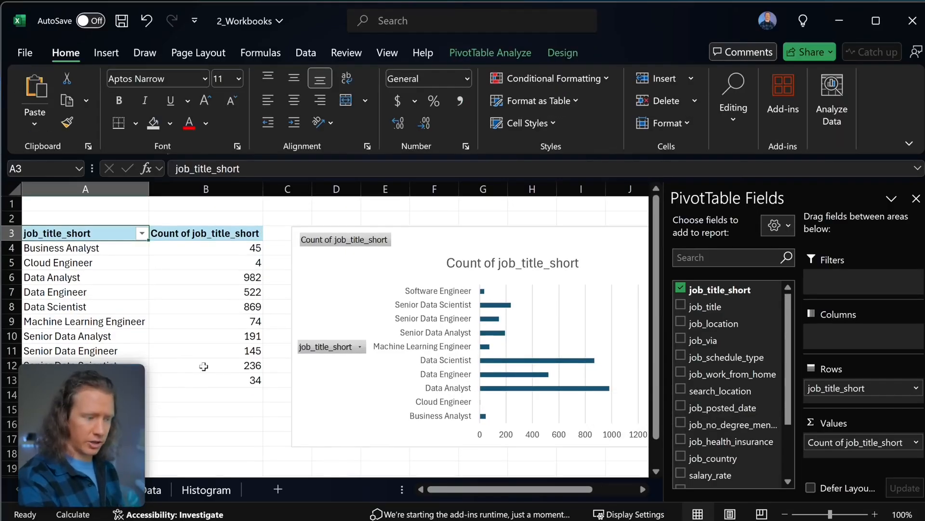
# - Sort the pivot's job-title counts smallest to largest and hide the PivotTable Fields pane
pyautogui.click(231, 376)
pyautogui.moveTo(232, 375); pyautogui.dragTo(75, 237)
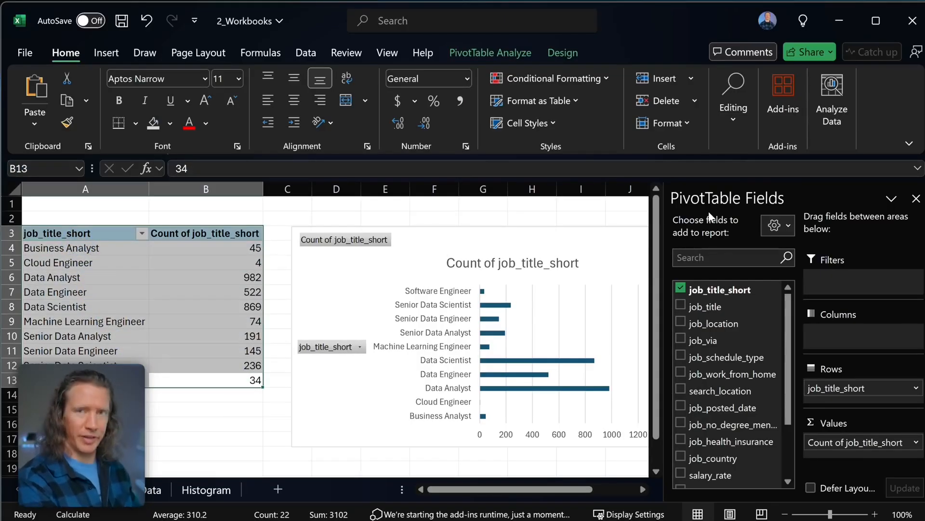
pyautogui.click(232, 278)
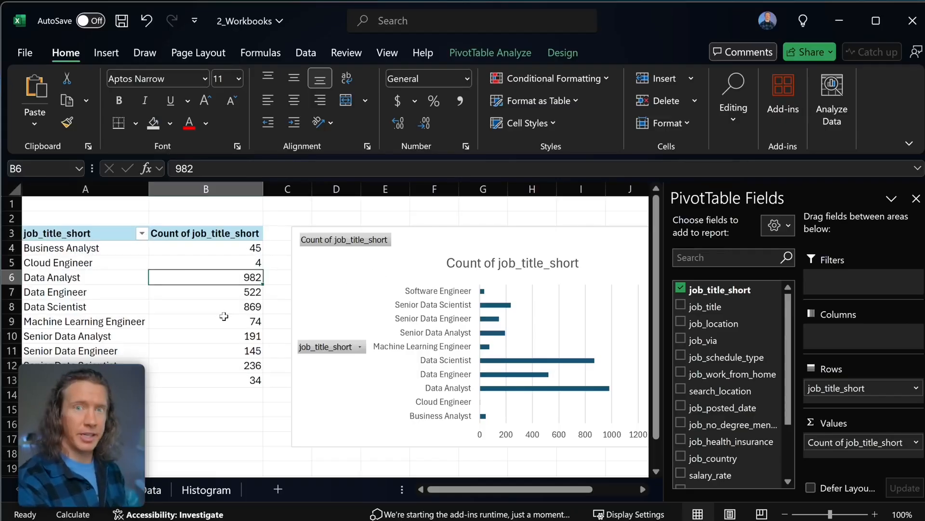
pyautogui.moveTo(224, 316)
pyautogui.rightClick(219, 309)
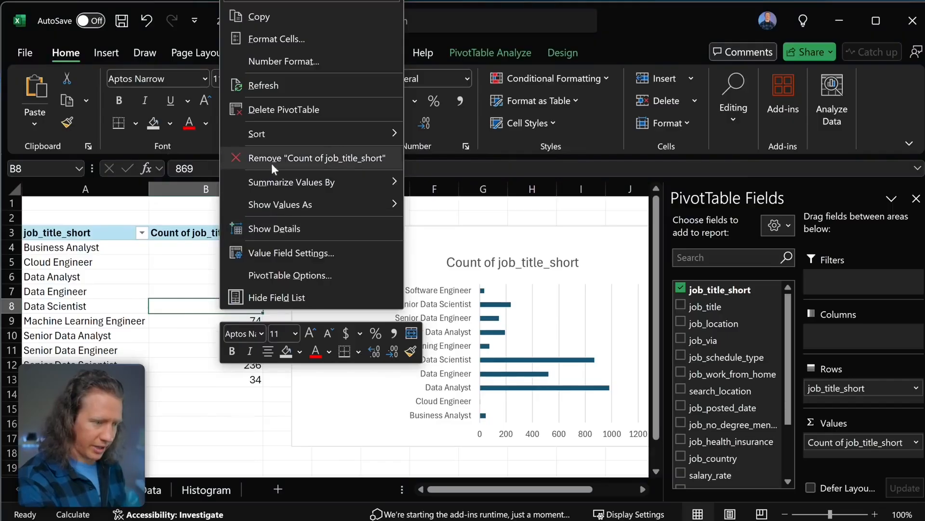
pyautogui.moveTo(290, 136)
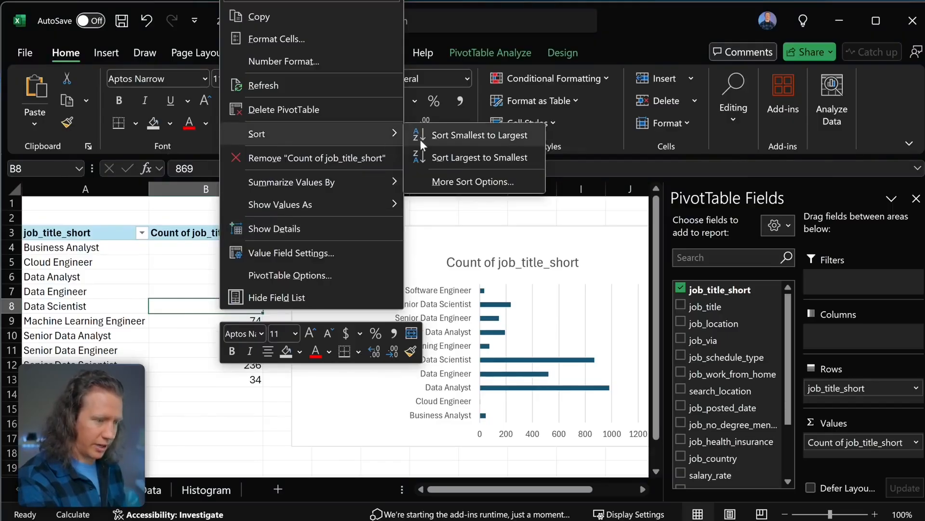
pyautogui.click(455, 140)
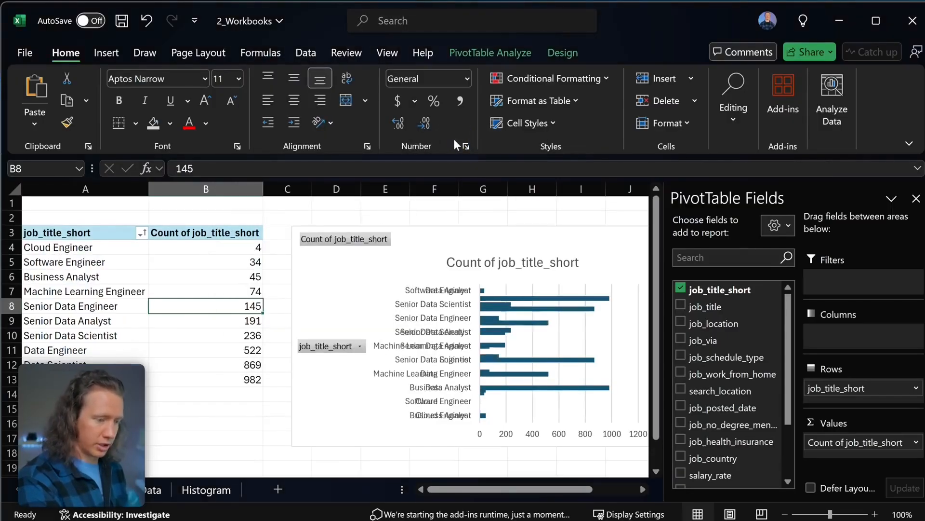
pyautogui.click(916, 198)
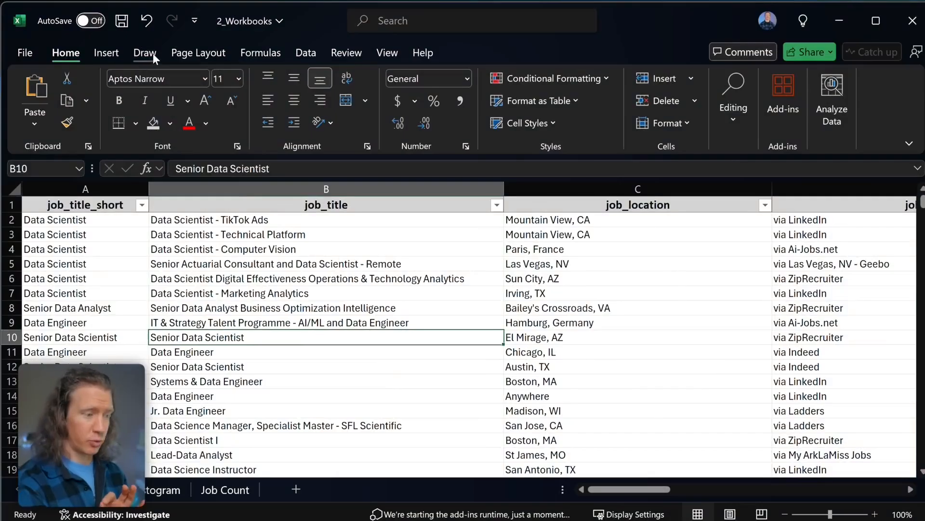
pyautogui.click(152, 53)
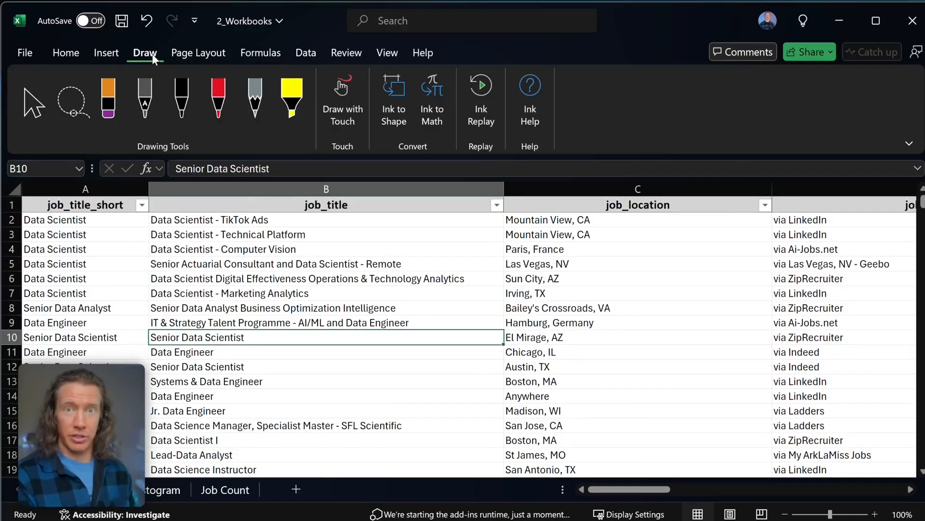
pyautogui.press('Up')
pyautogui.press('Up')
pyautogui.press('Up')
pyautogui.press('Up')
pyautogui.press('Up')
pyautogui.click(174, 101)
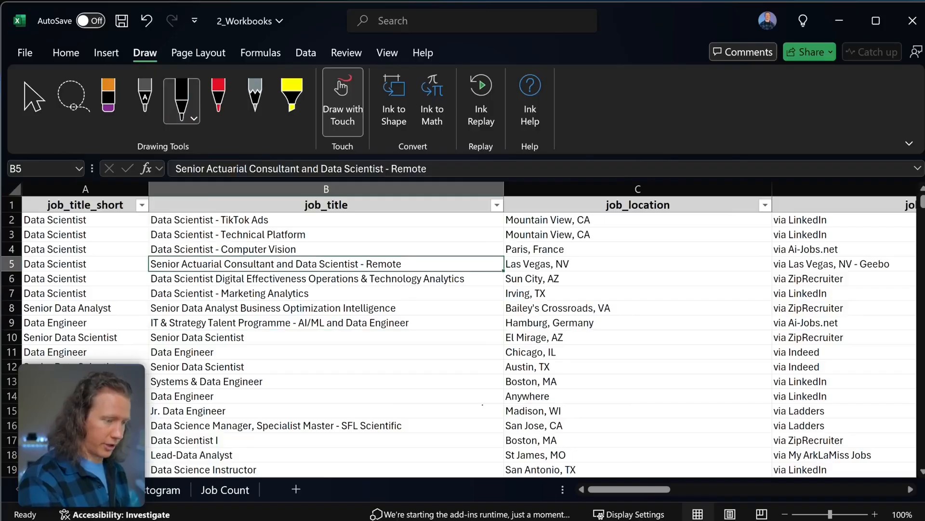
pyautogui.moveTo(333, 372)
pyautogui.mouseDown()
pyautogui.moveTo(355, 347)
pyautogui.moveTo(477, 355)
pyautogui.moveTo(433, 328)
pyautogui.mouseUp()
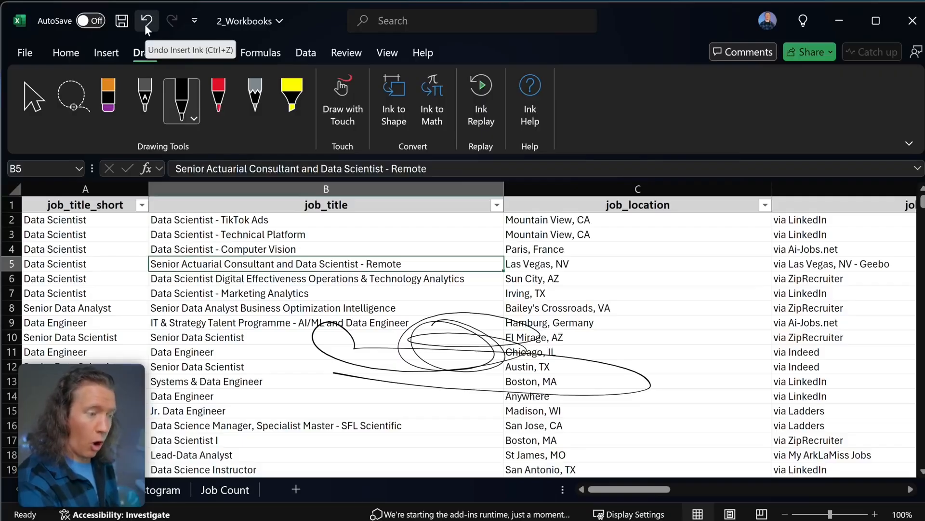
pyautogui.hotkey('ctrl', 'z')
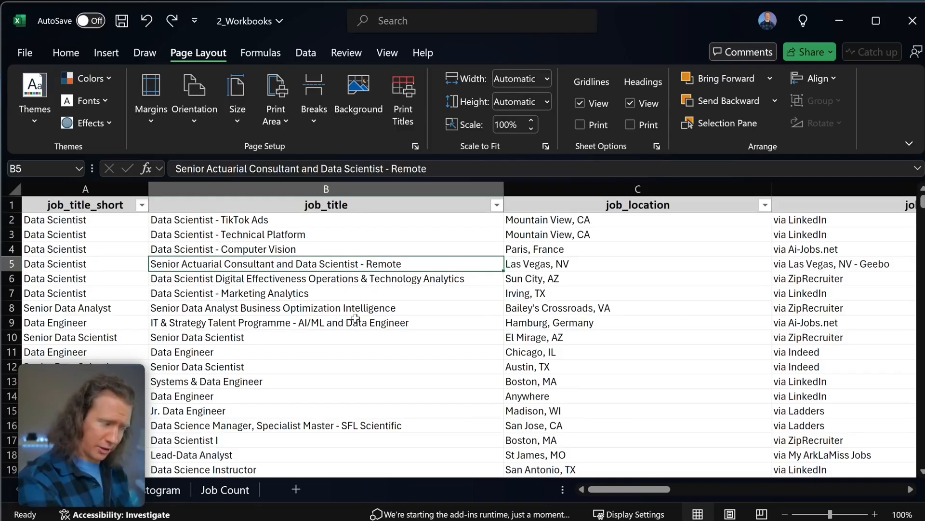
# - Check the page margins, keep print scale at 100%, and return to the Job Count sheet
pyautogui.click(153, 125)
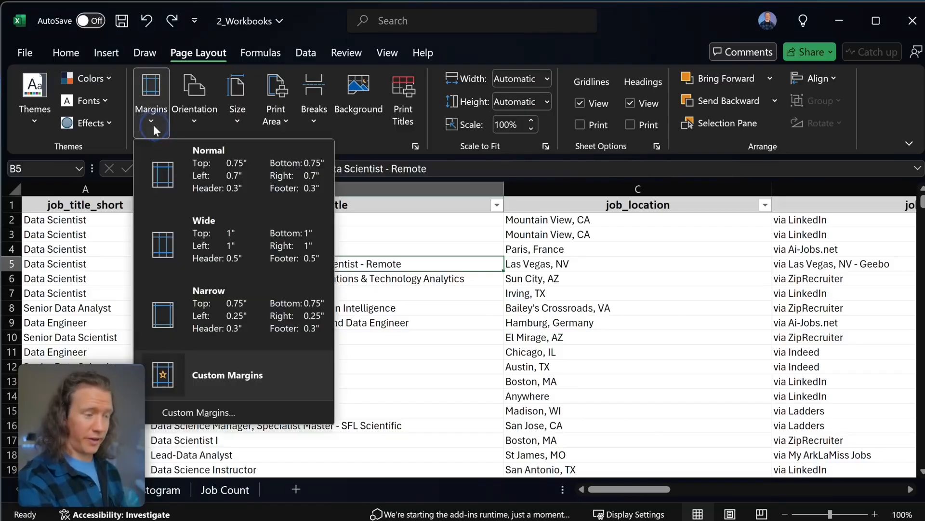
pyautogui.click(153, 125)
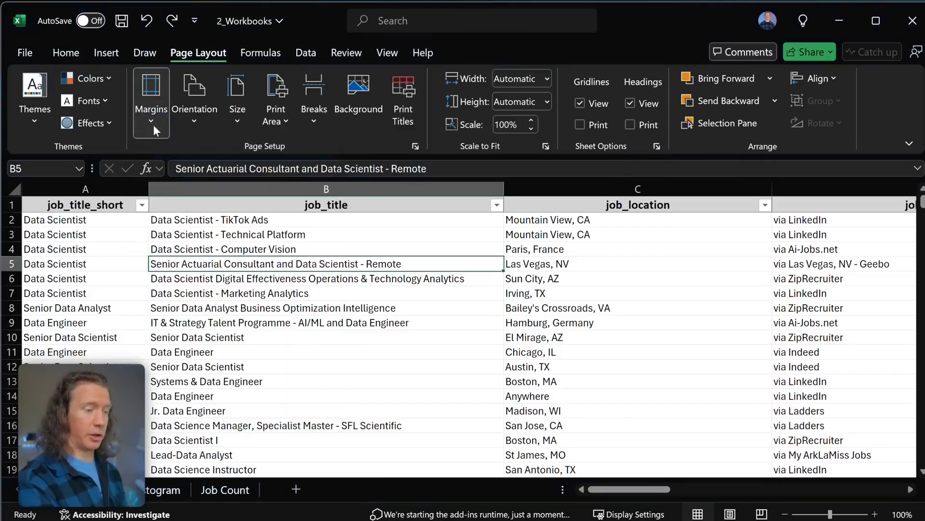
pyautogui.click(531, 120)
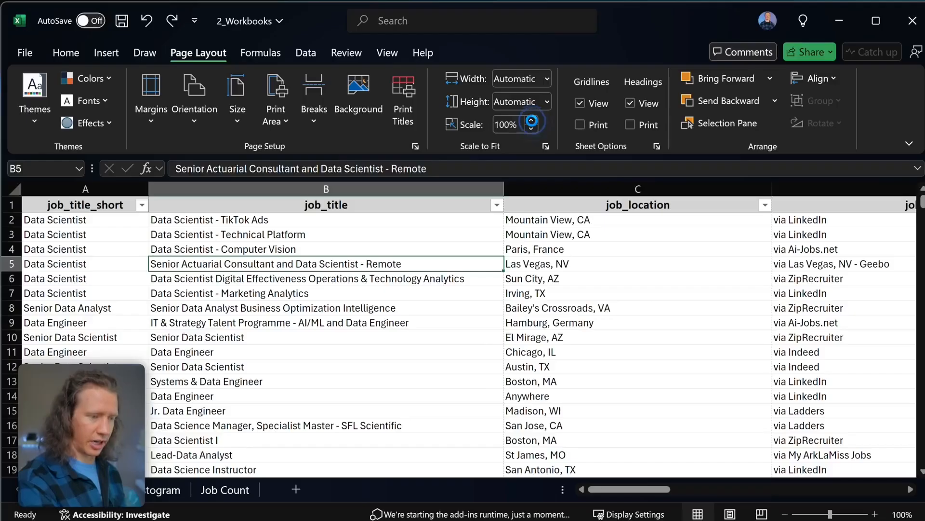
pyautogui.click(531, 128)
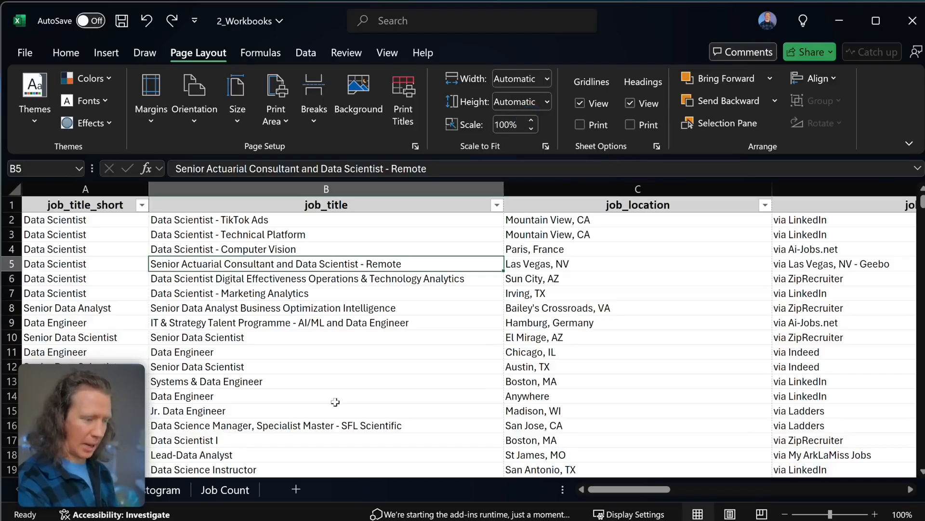
pyautogui.click(214, 490)
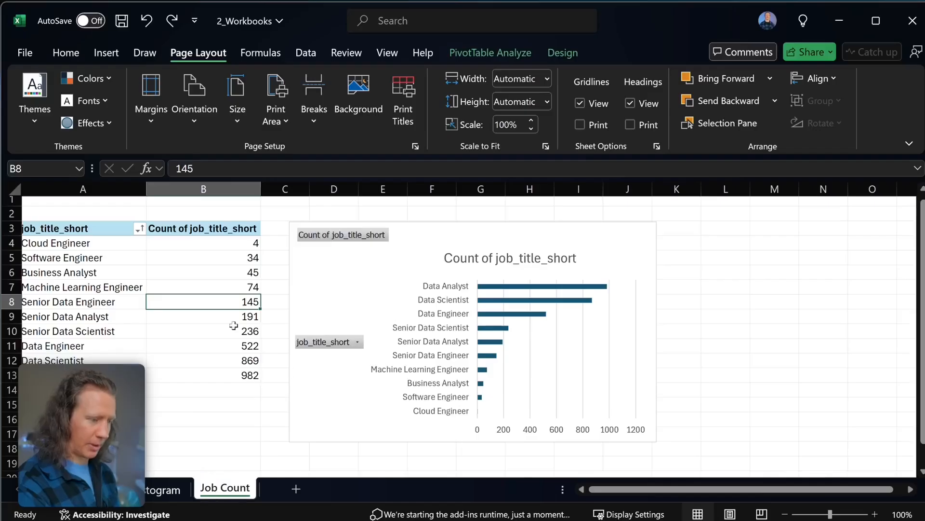